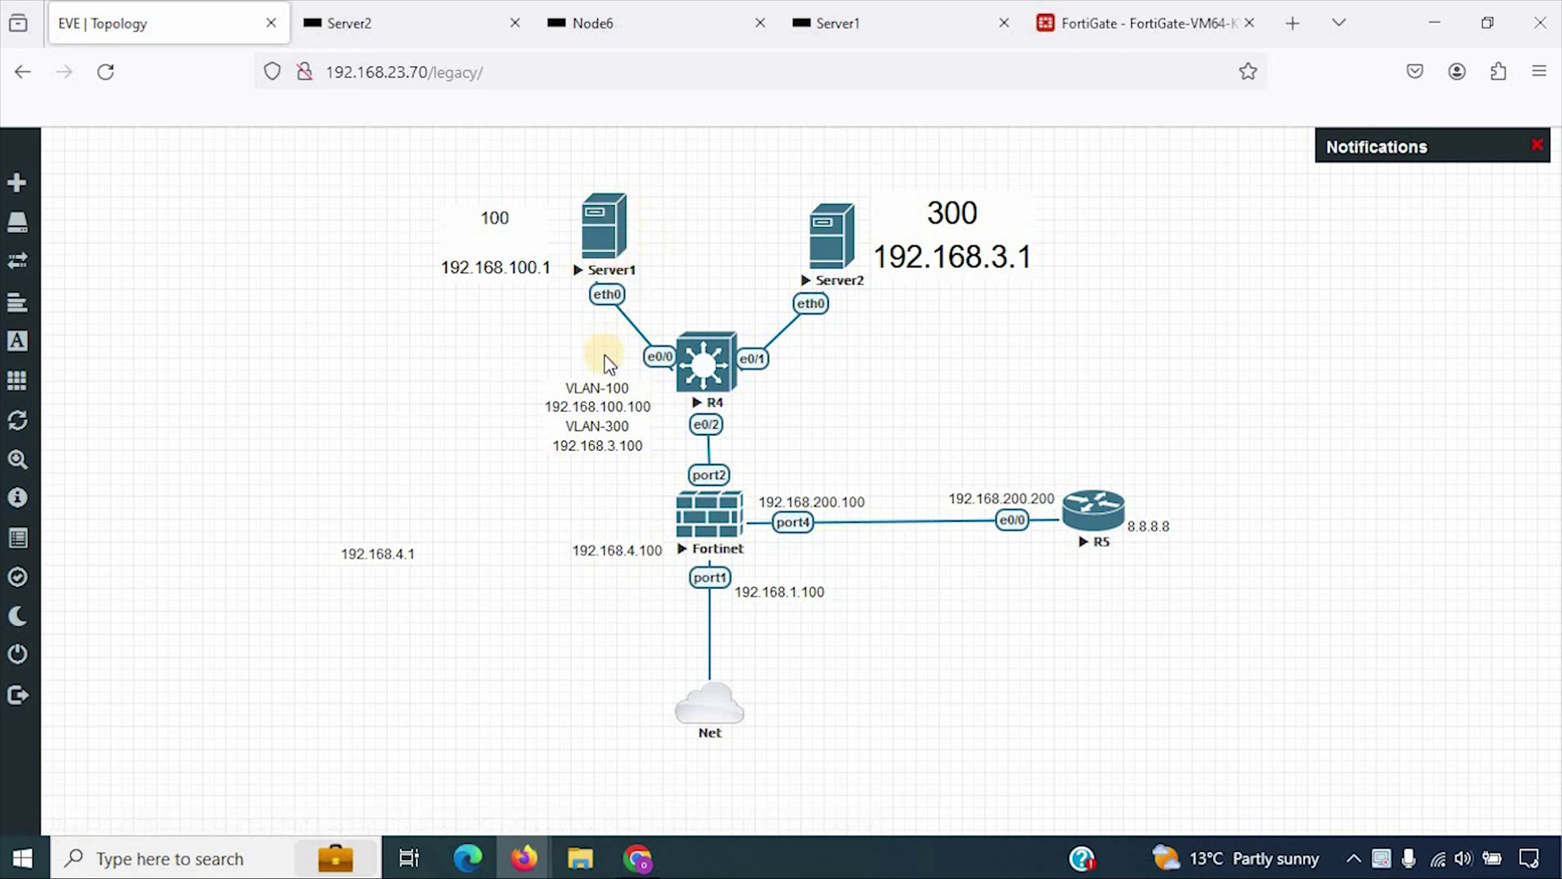
- Highlight Server1, Server2 and router R5 with their address labels in the topology
click(602, 231)
click(219, 24)
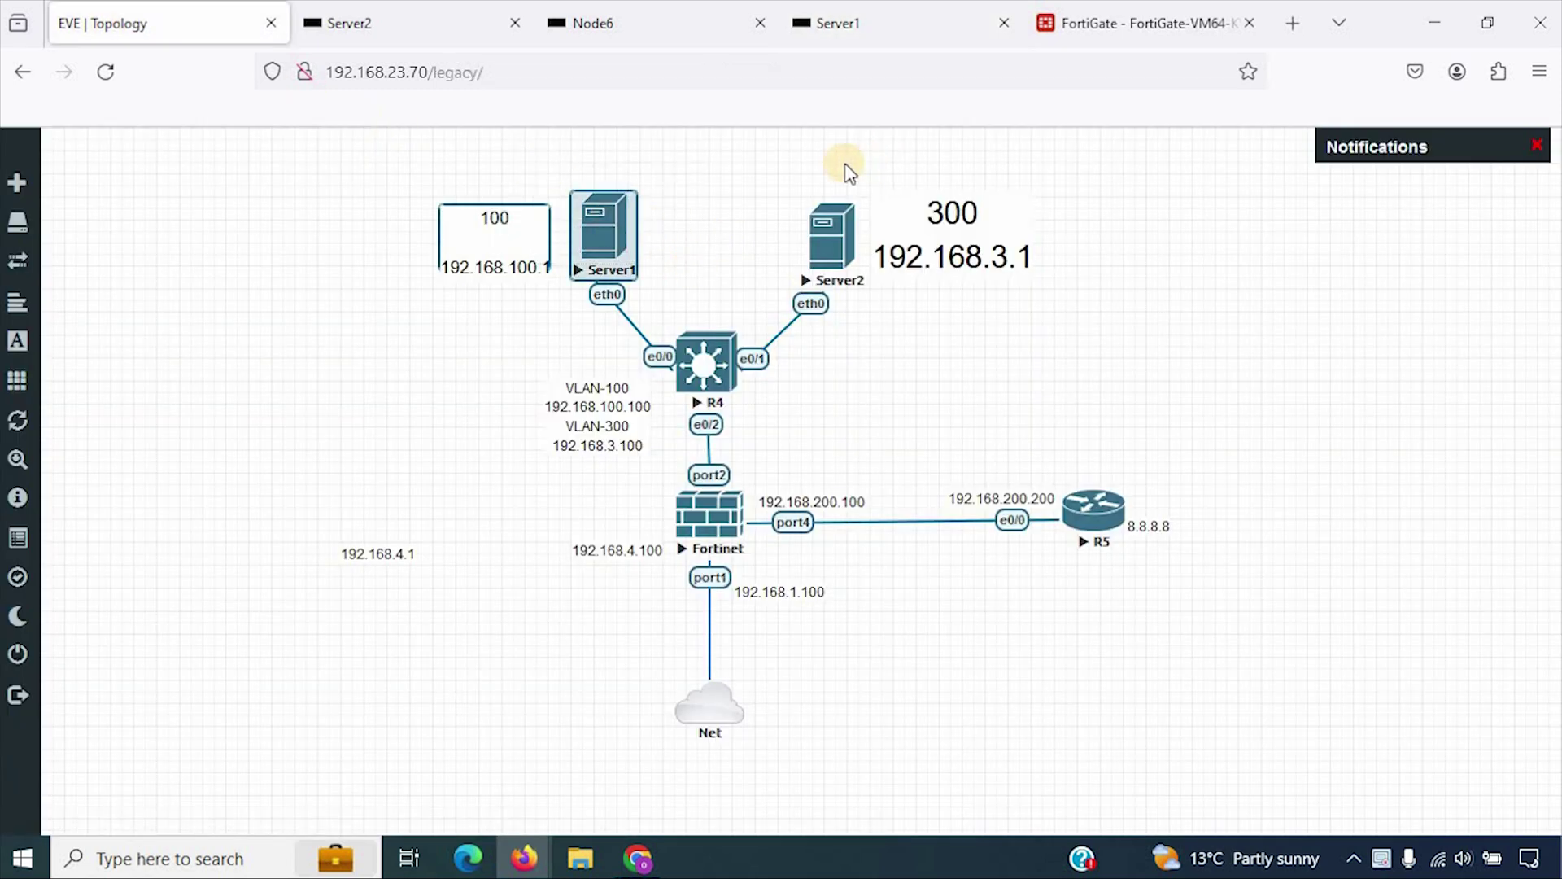
drag(796, 170, 1038, 315)
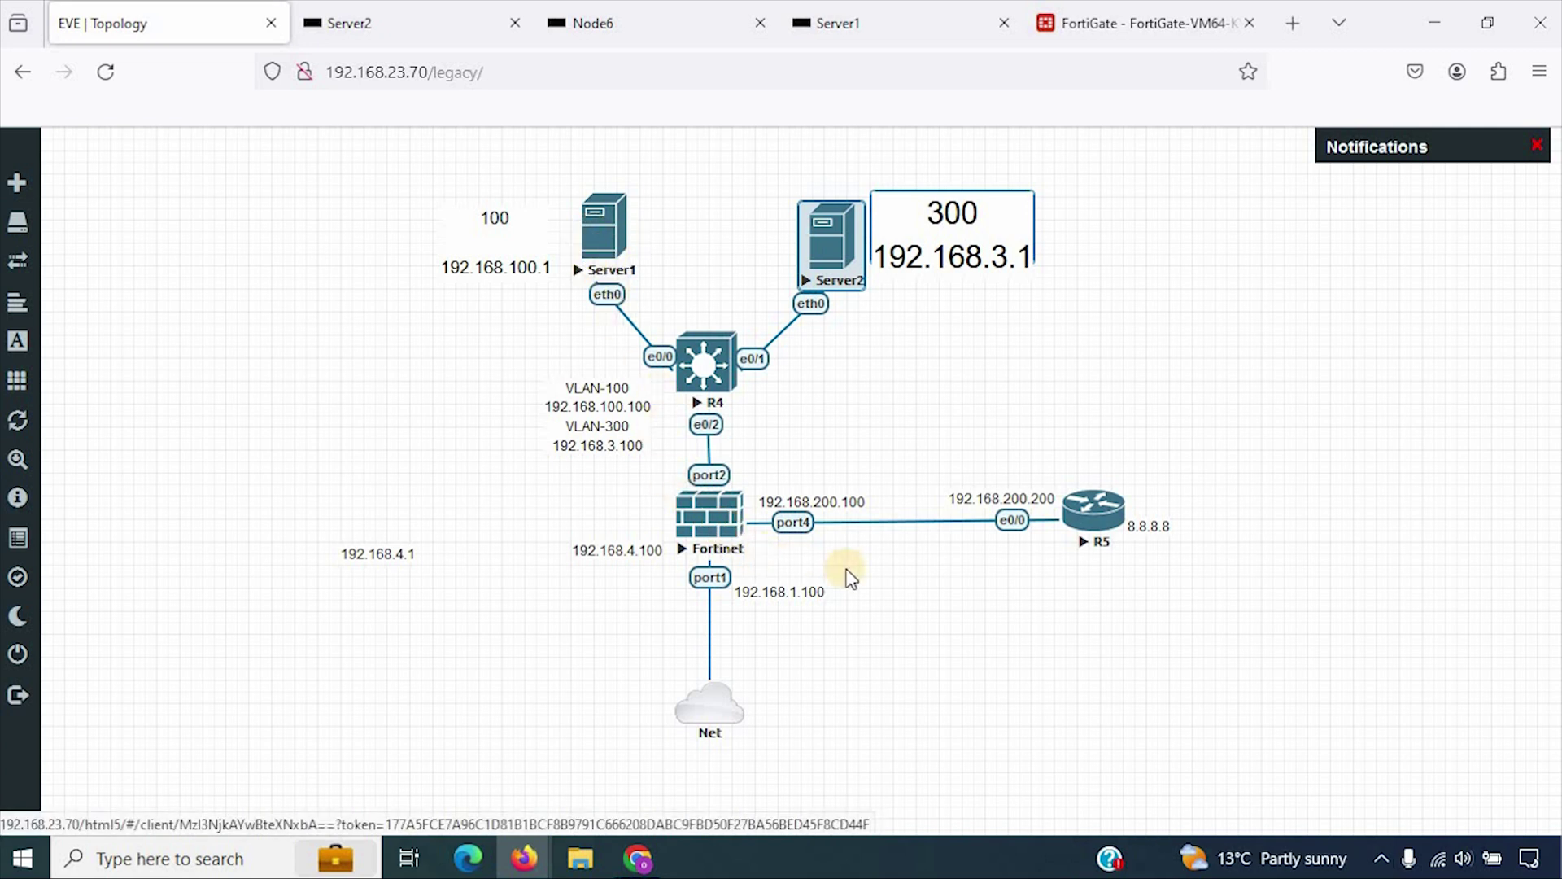
drag(975, 414, 1218, 661)
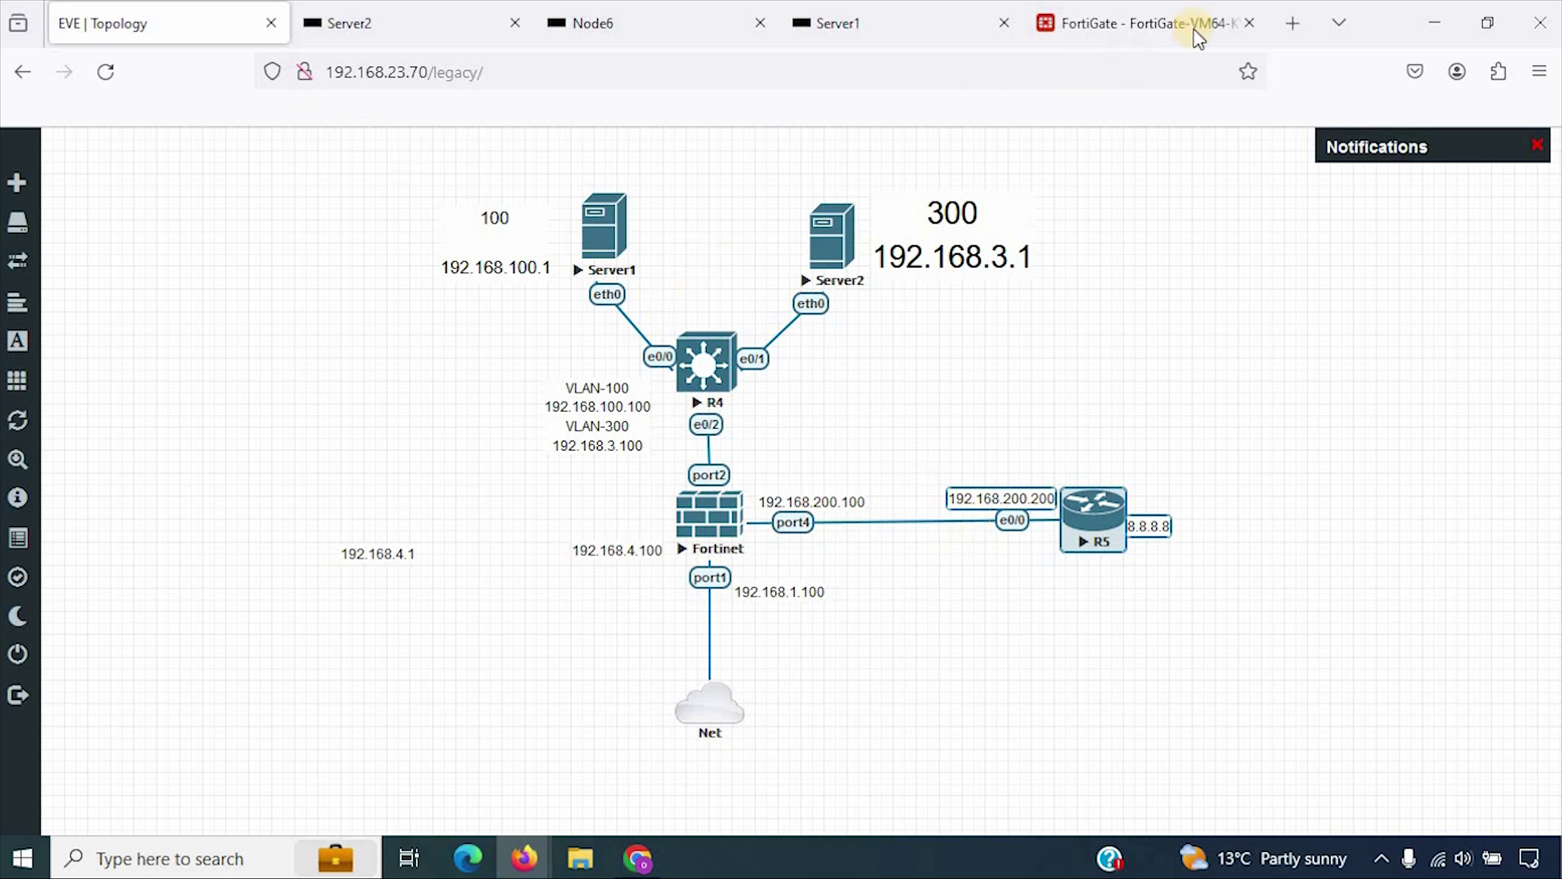
- Switch to the FortiGate web interface and review its firewall policy list against the EVE topology
click(1160, 23)
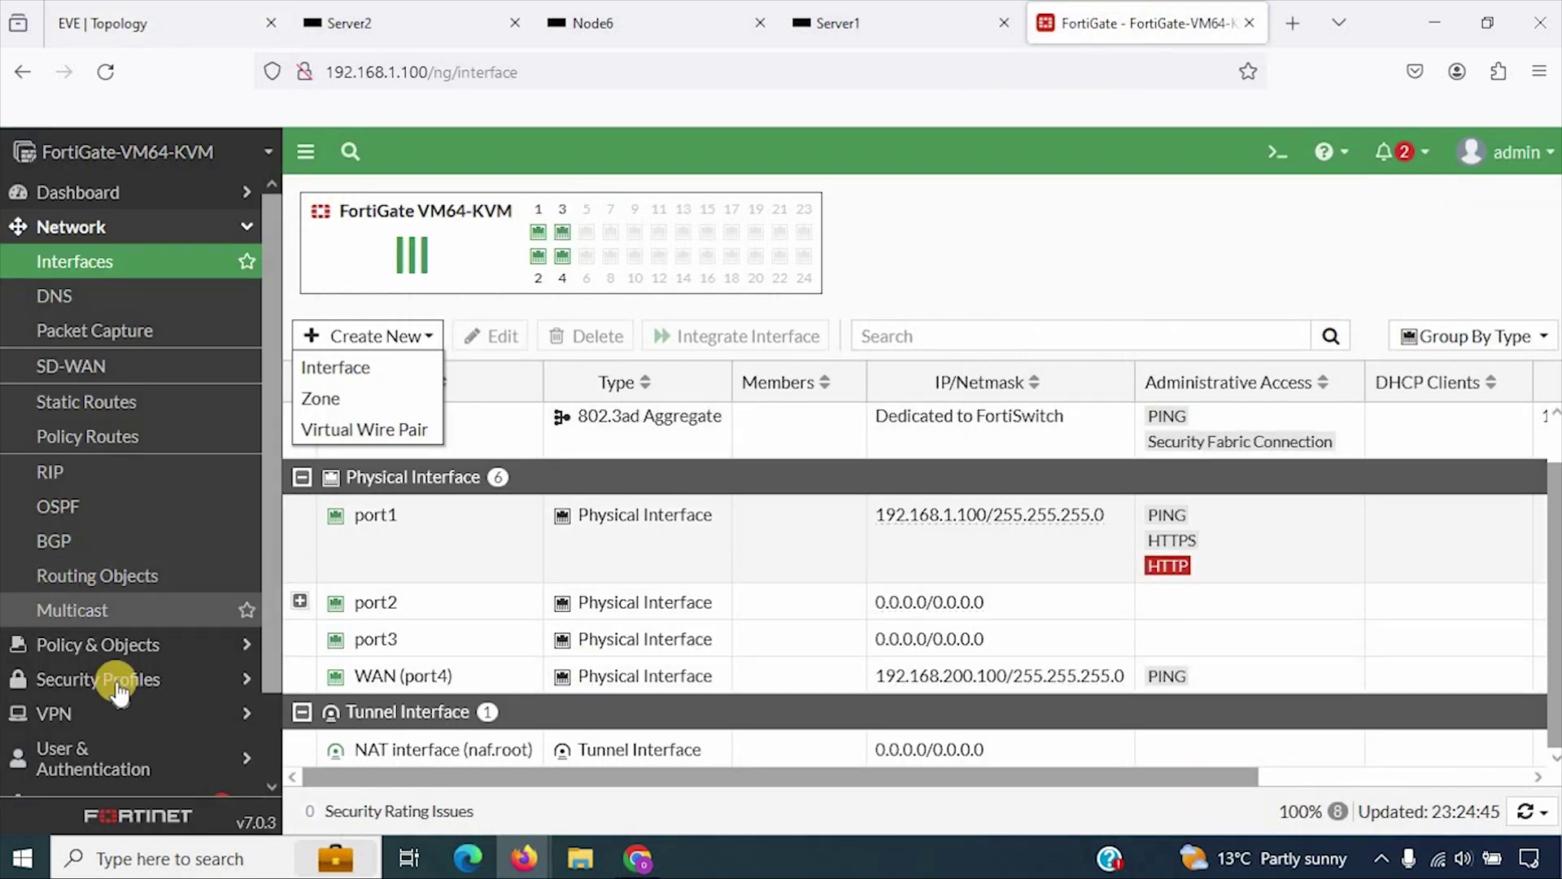
click(112, 647)
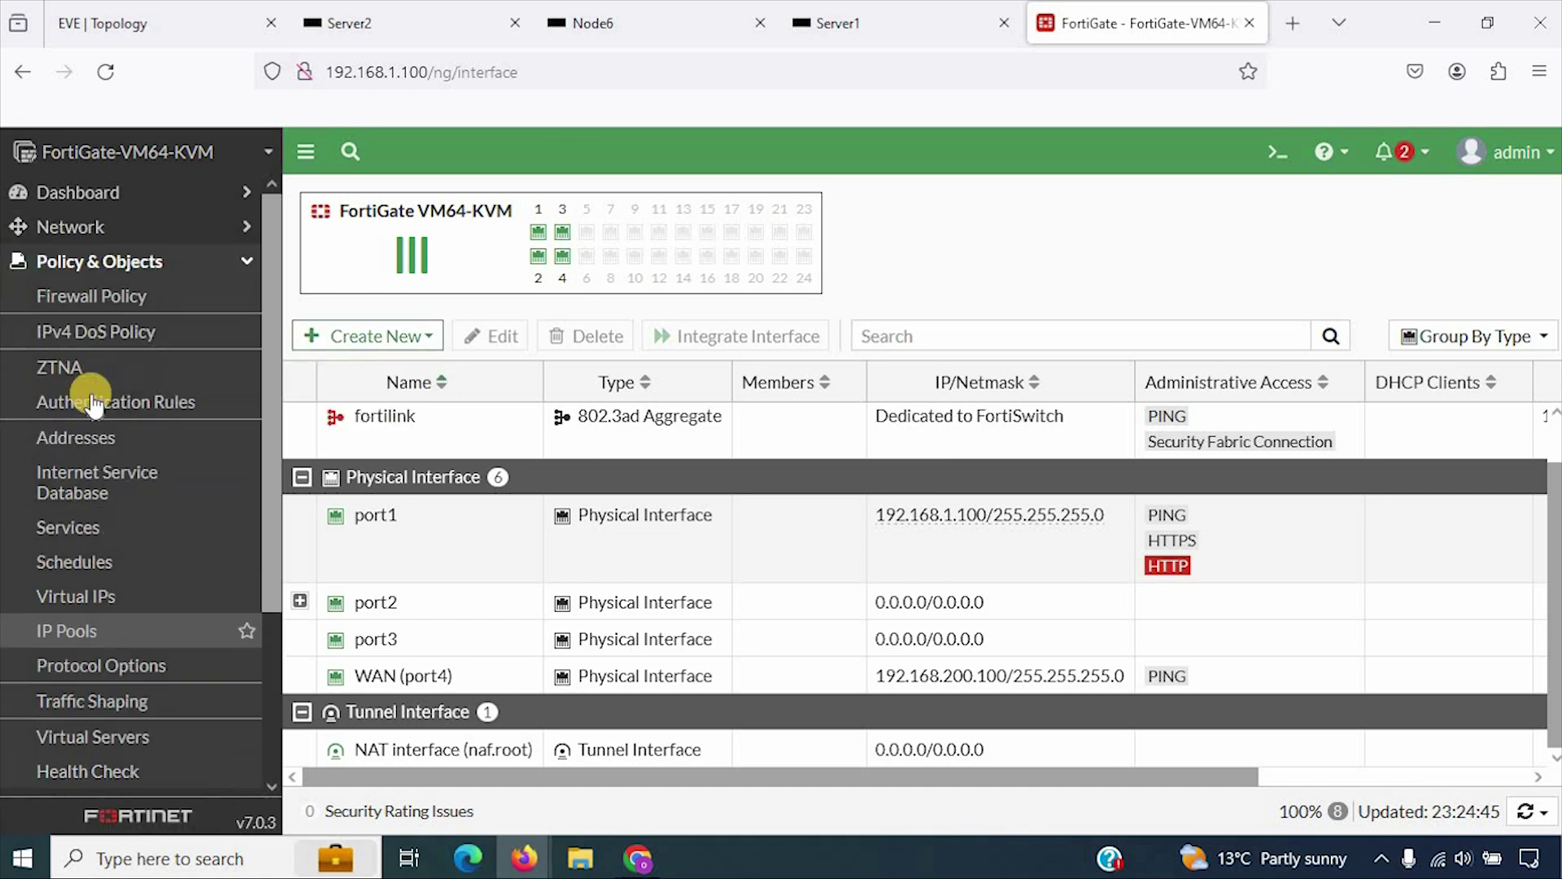
click(91, 309)
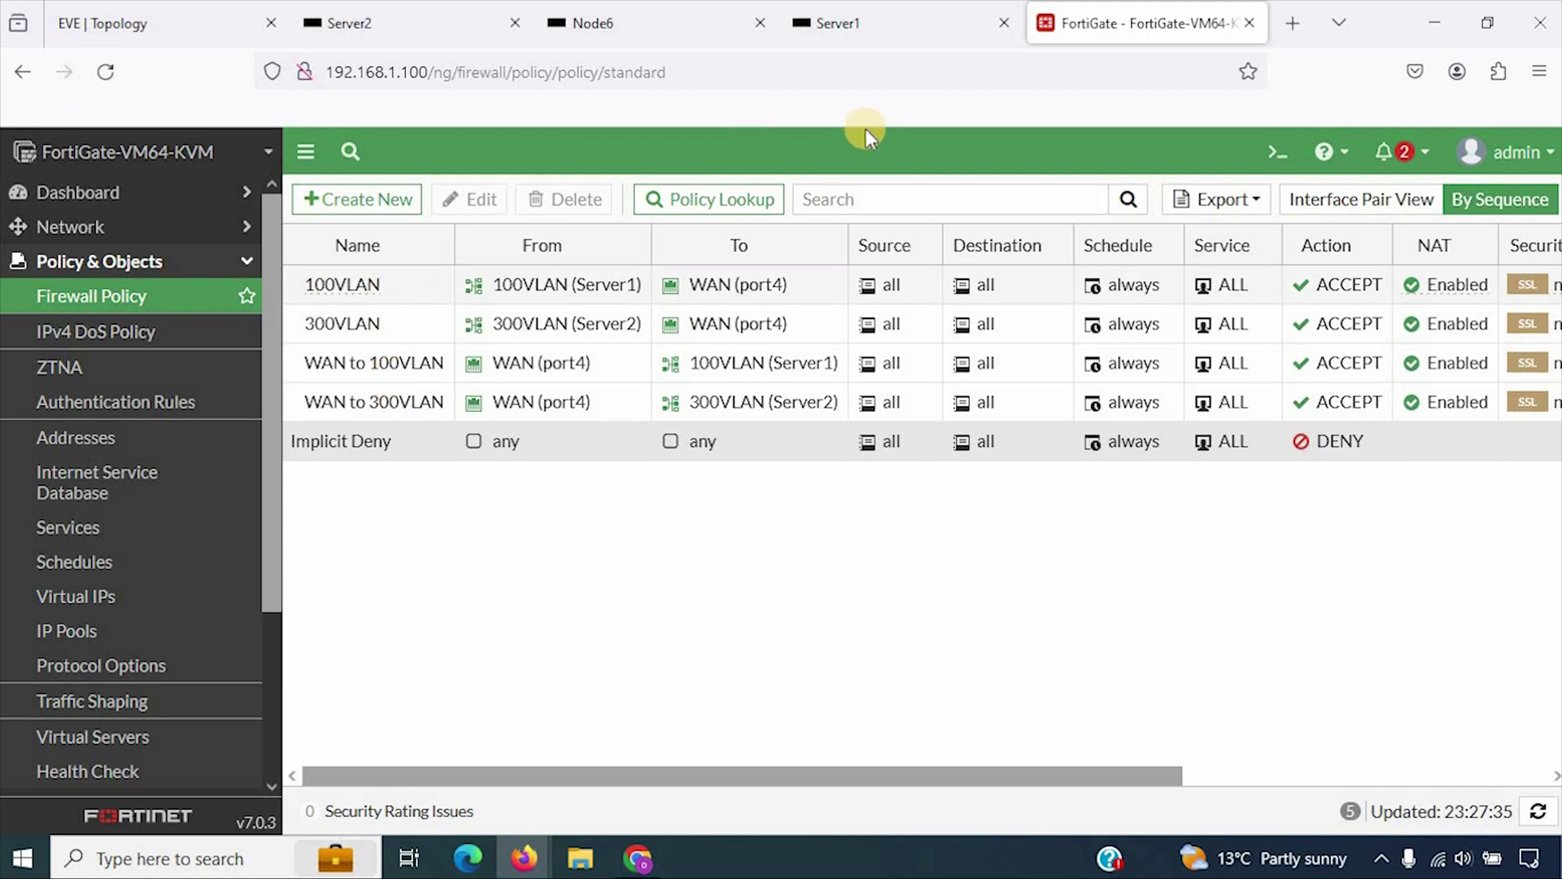
click(161, 23)
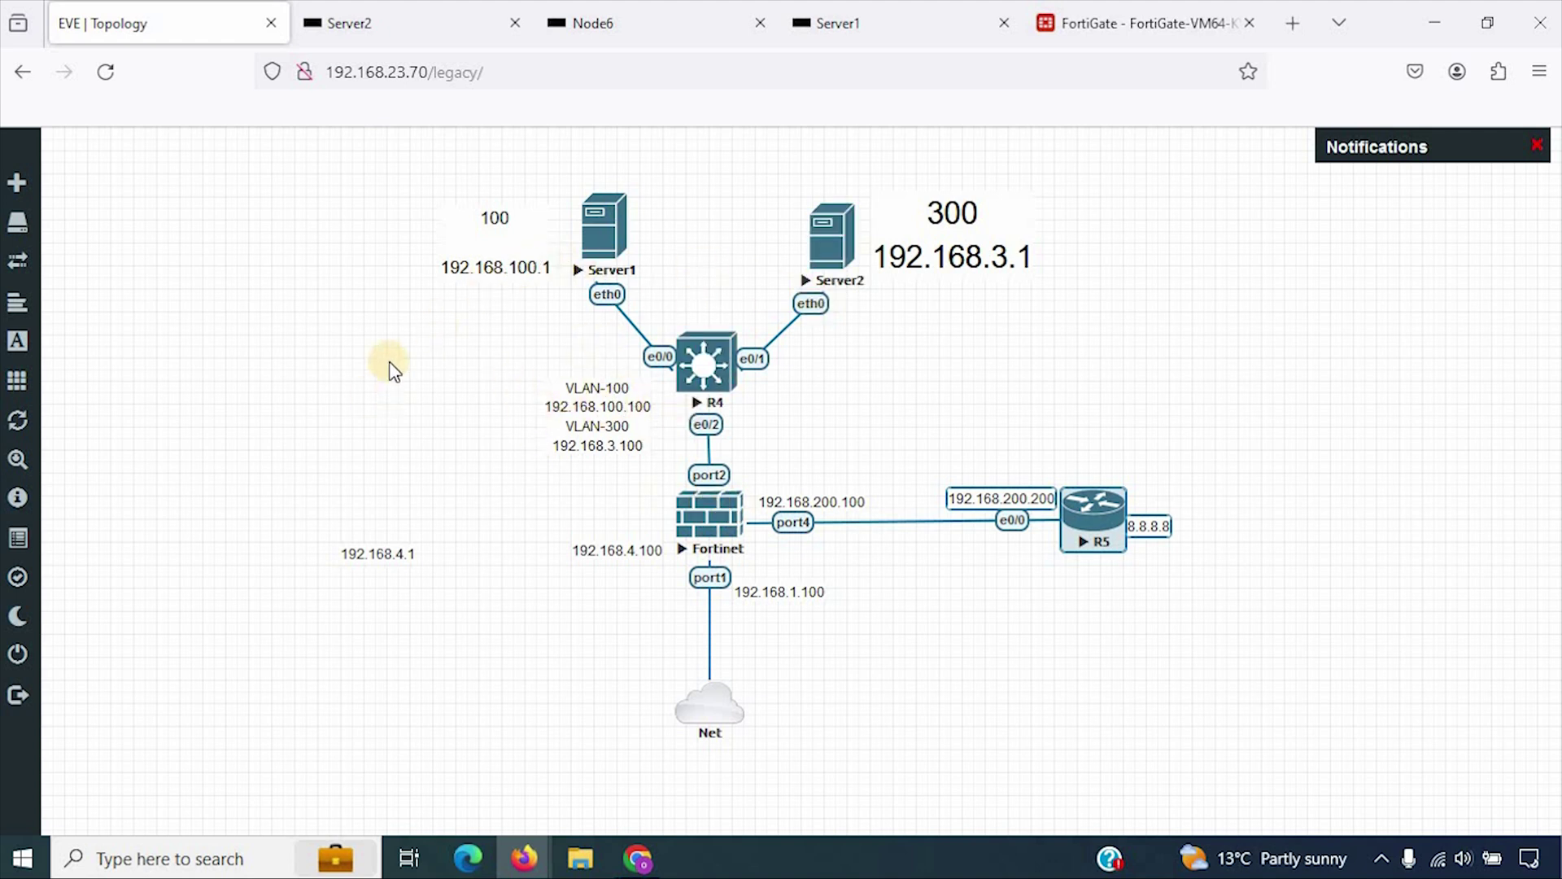
click(1097, 16)
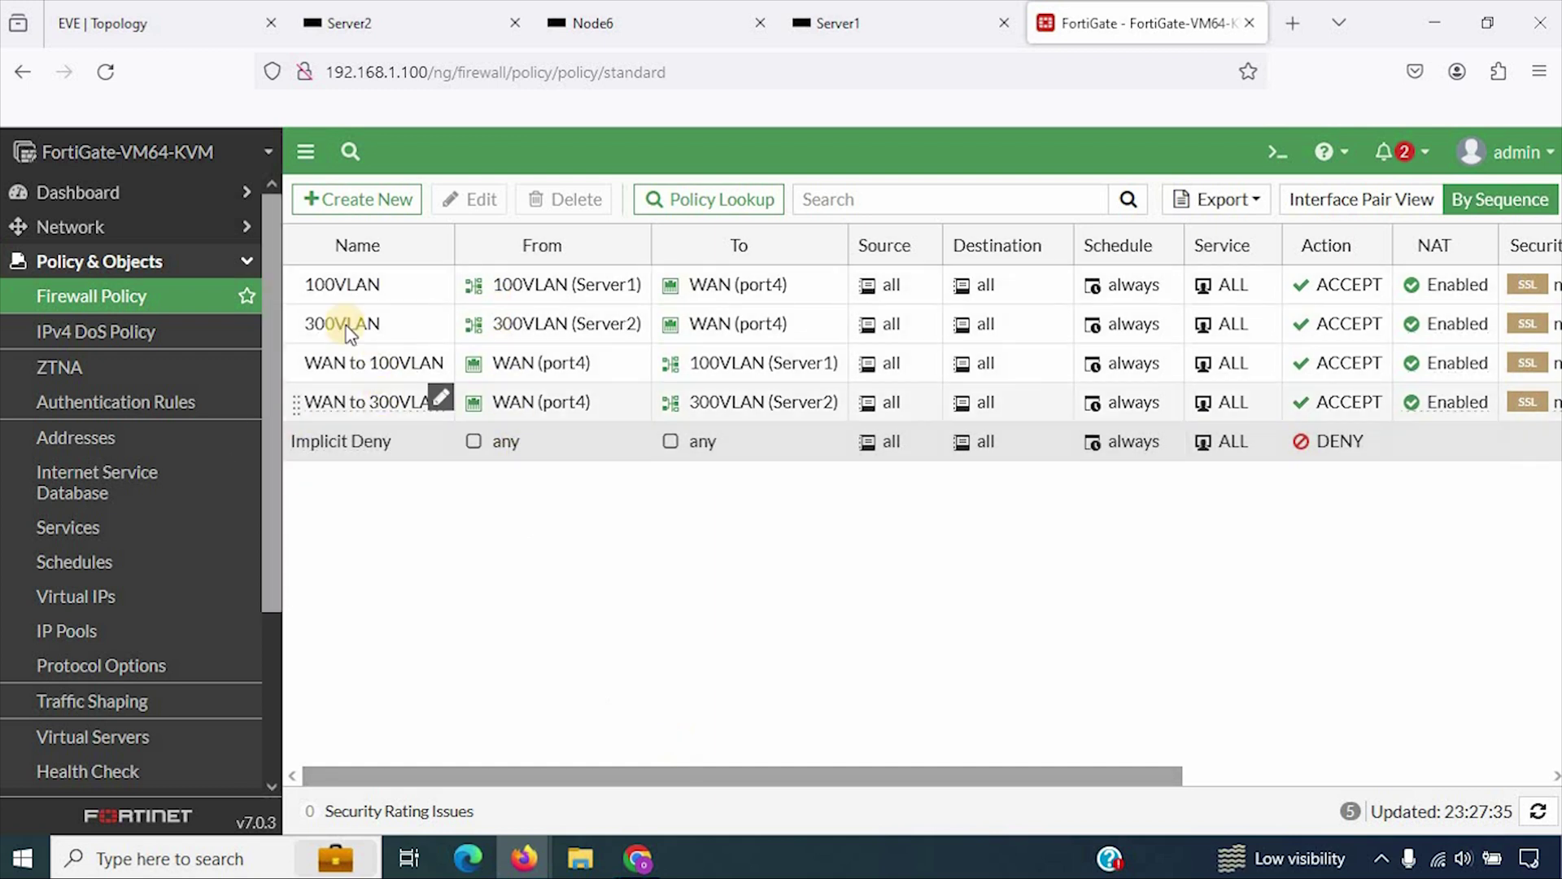
- Review the settings of the 100VLAN firewall policy, including its security profiles and logging options, and return to the policy list
double_click(384, 283)
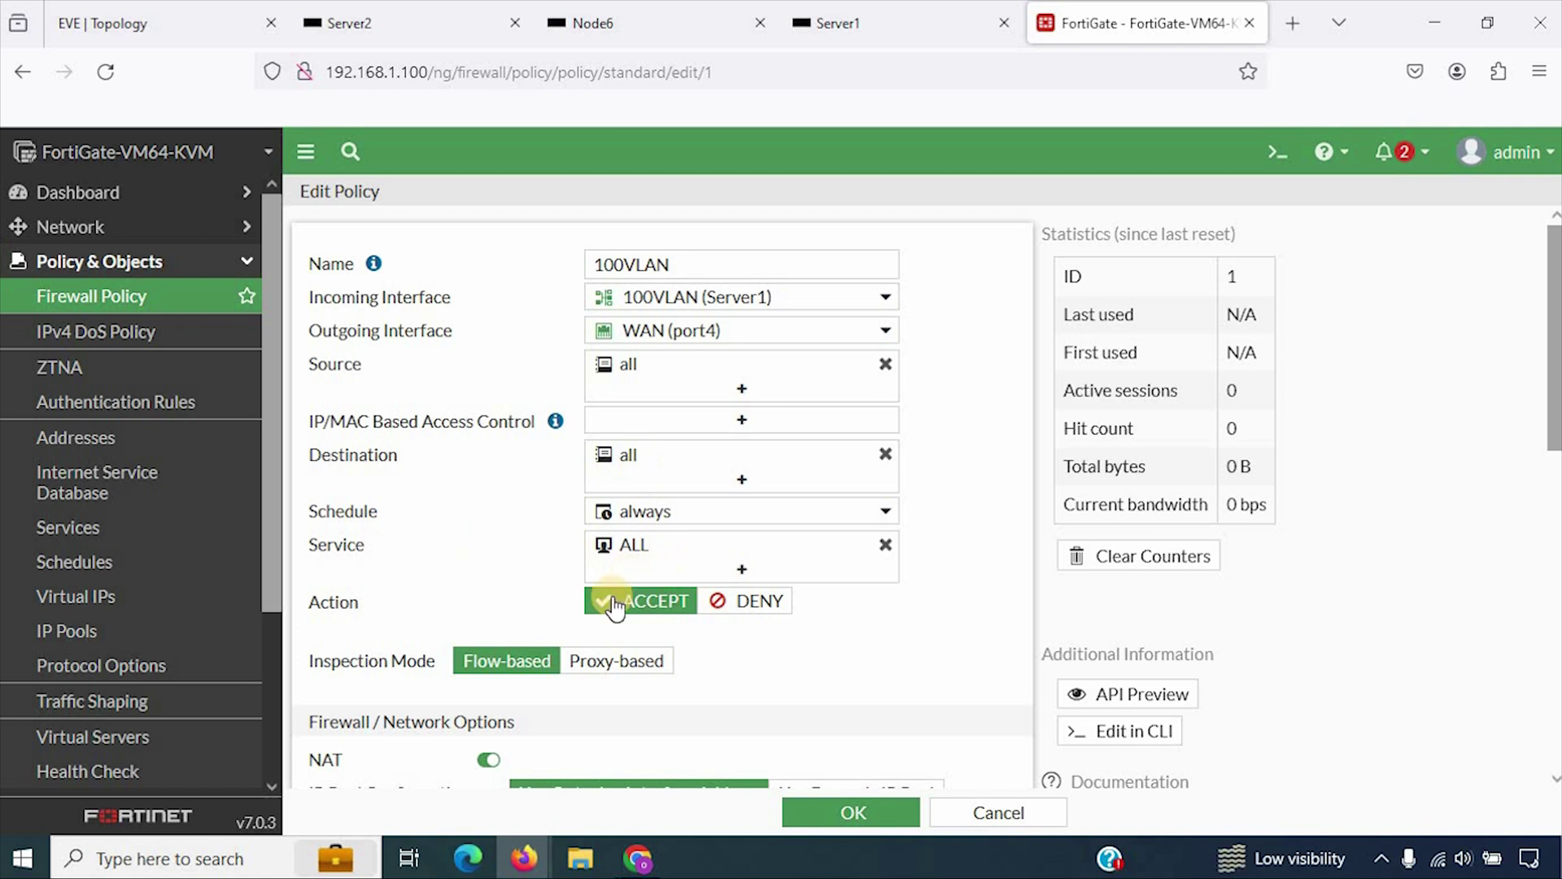
scroll(586, 593, down, 5)
scroll(510, 489, down, 2)
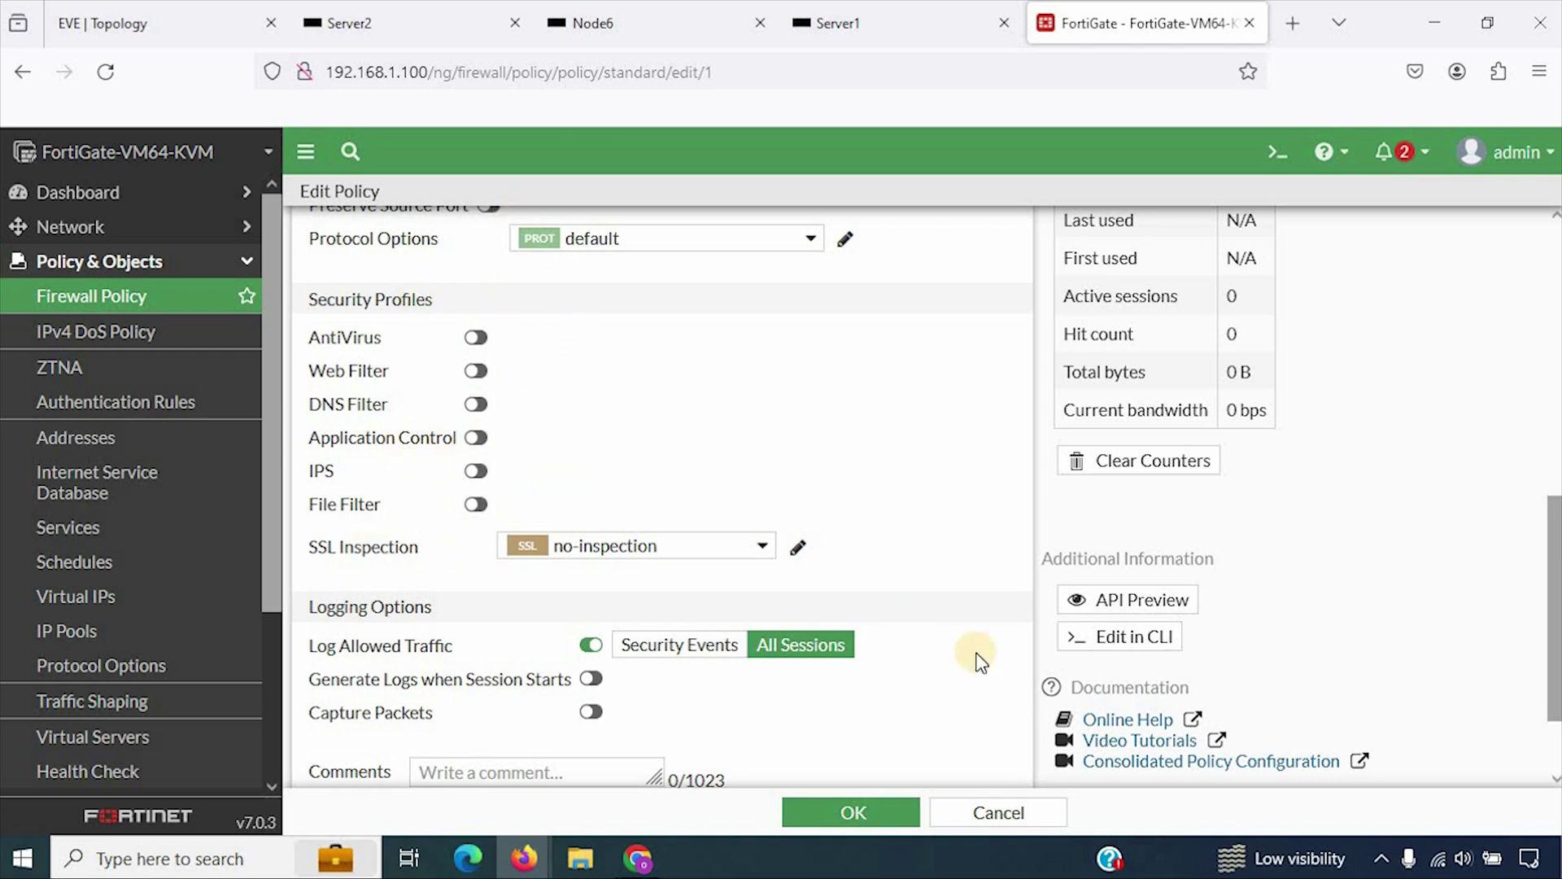
scroll(895, 627, down, 2)
scroll(652, 558, up, 10)
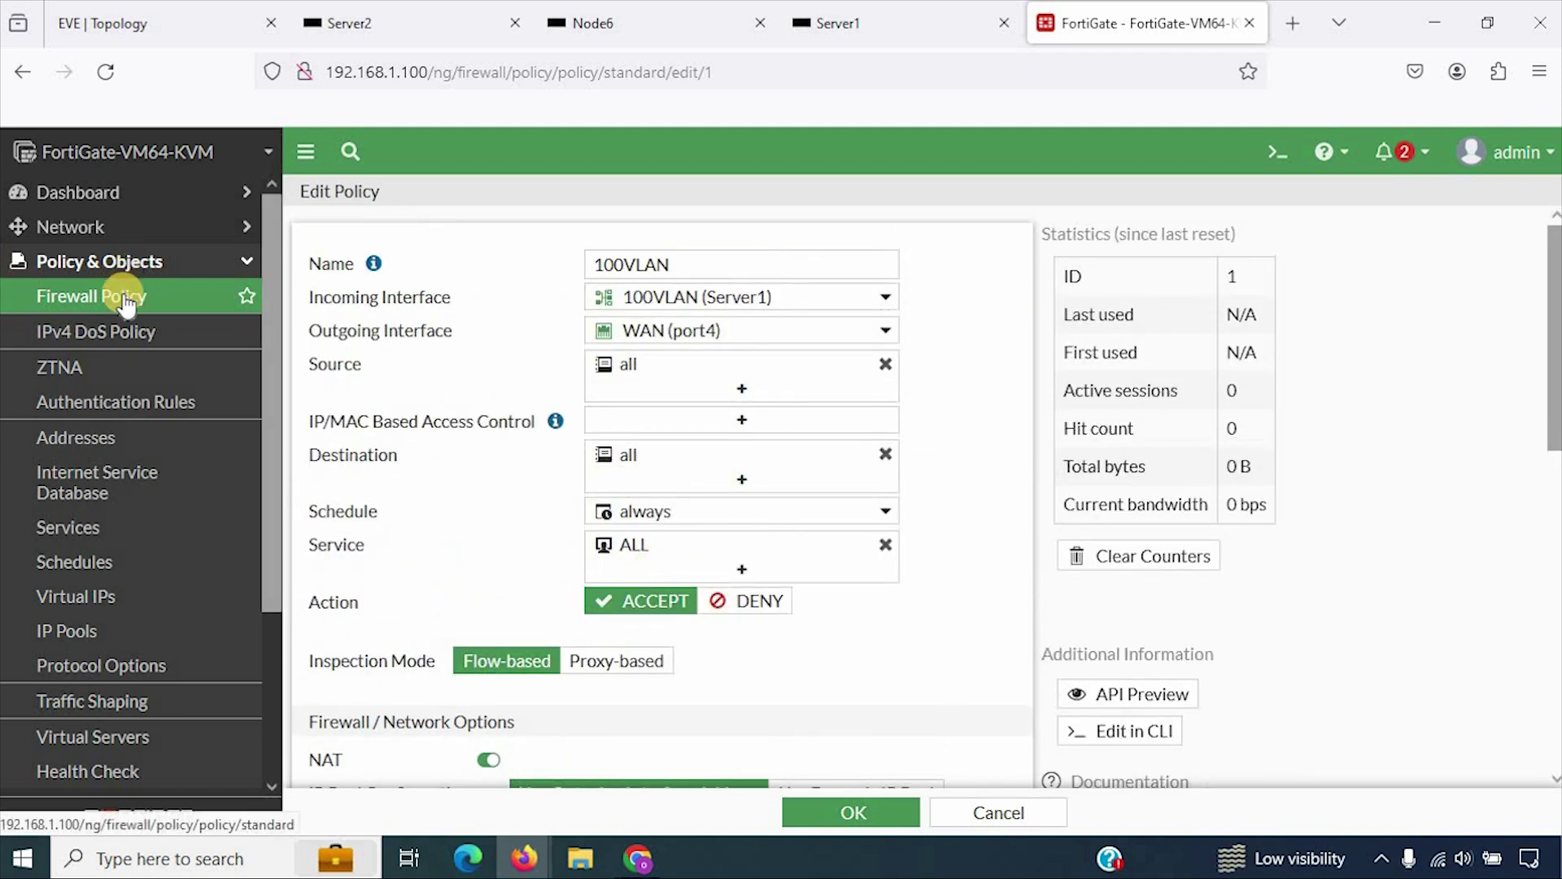
click(175, 291)
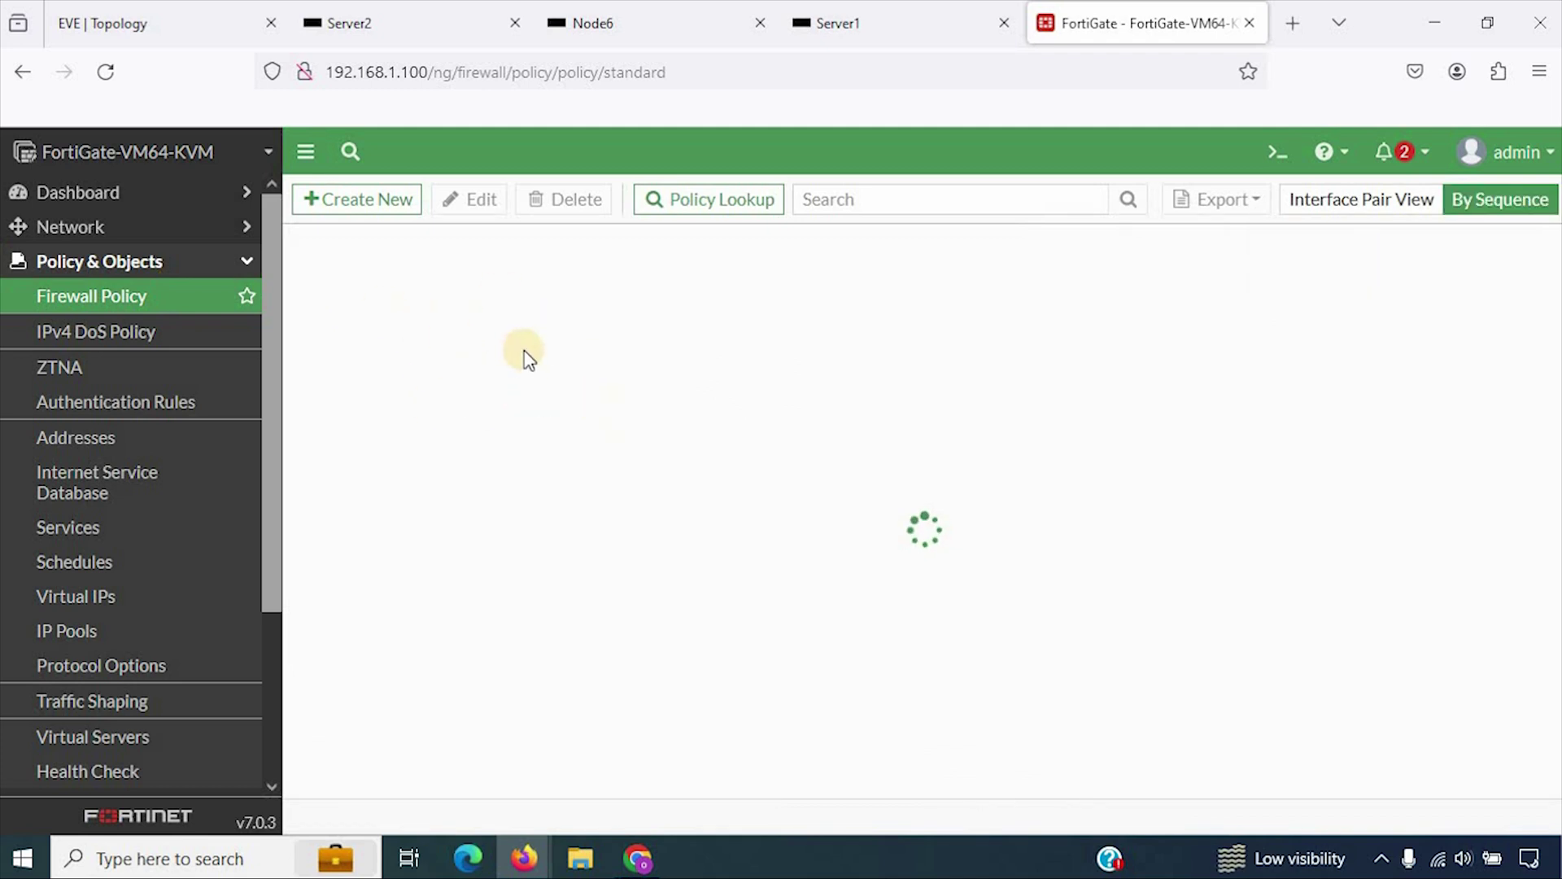
- Review the settings of the 300VLAN firewall policy down to its logging options and return to the policy list
click(389, 321)
double_click(389, 320)
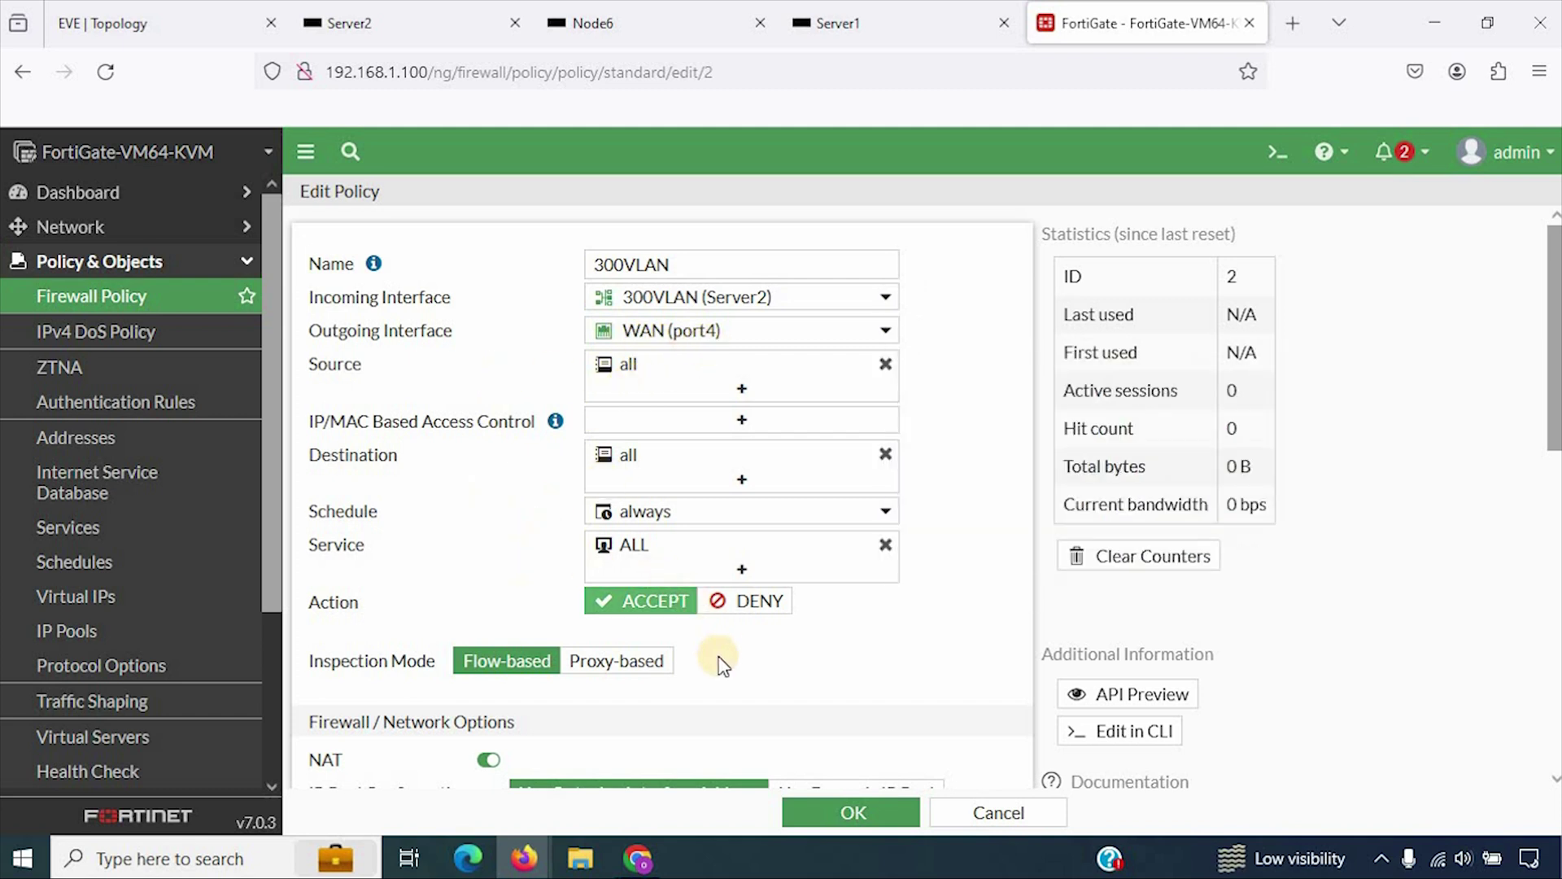
scroll(698, 684, down, 5)
scroll(506, 498, up, 3)
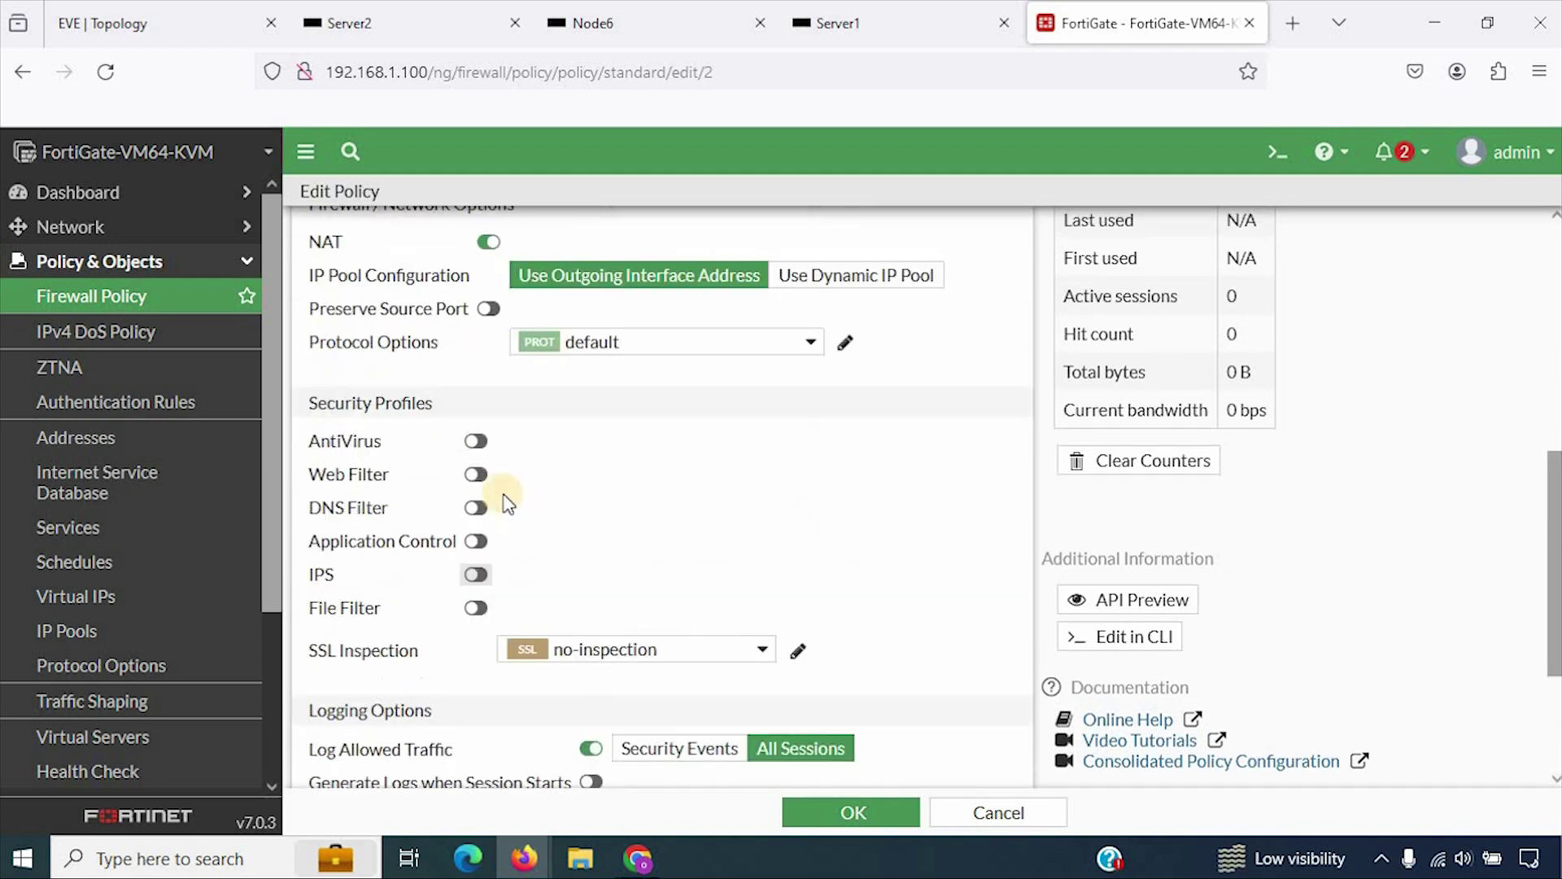
scroll(569, 618, down, 3)
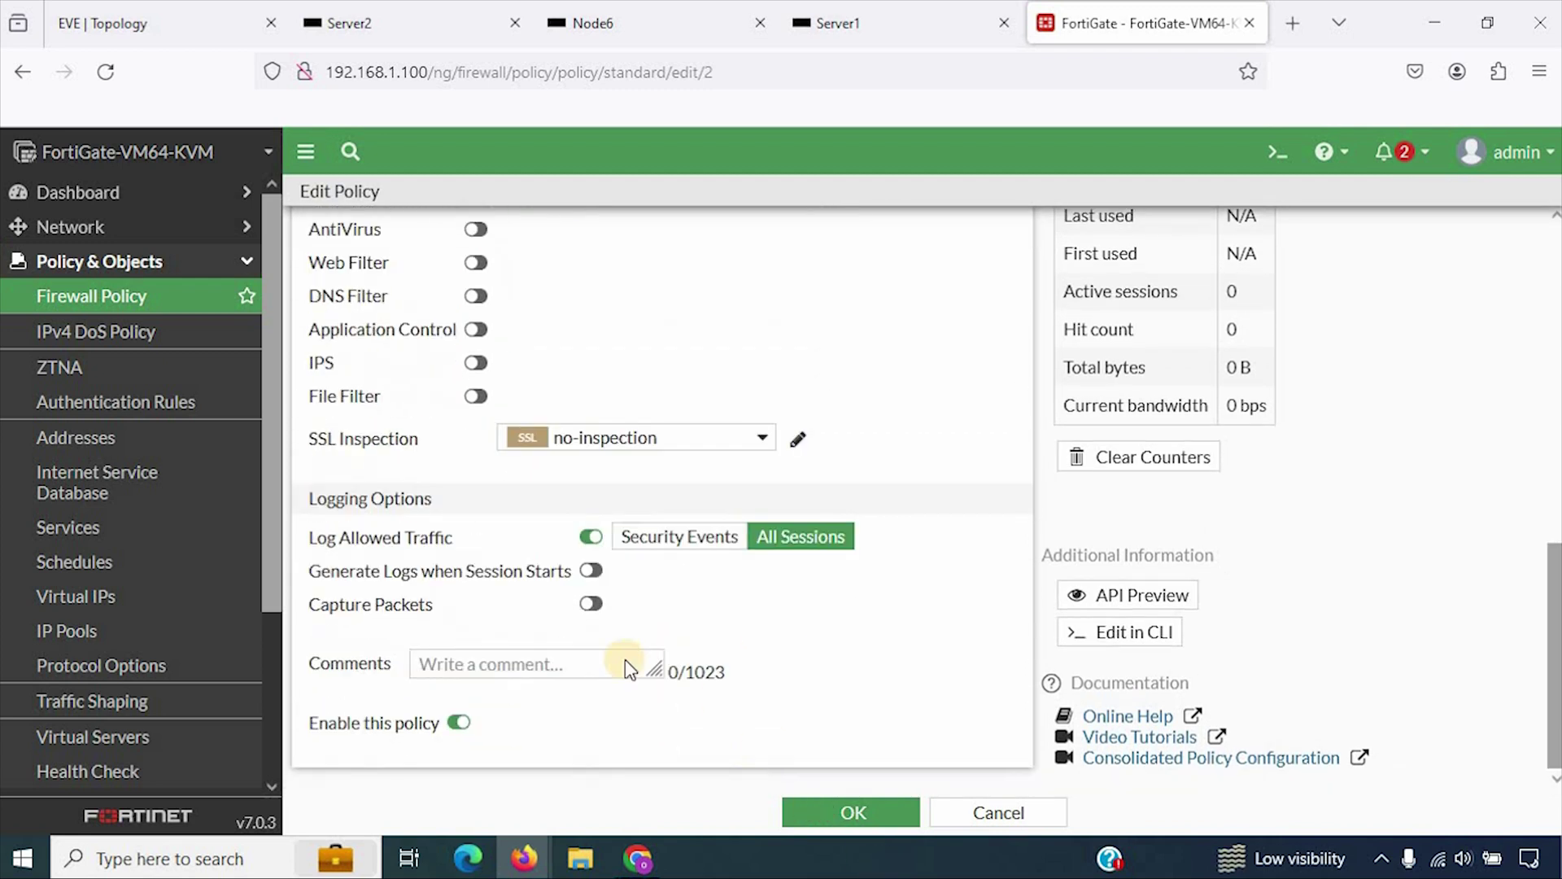
click(148, 306)
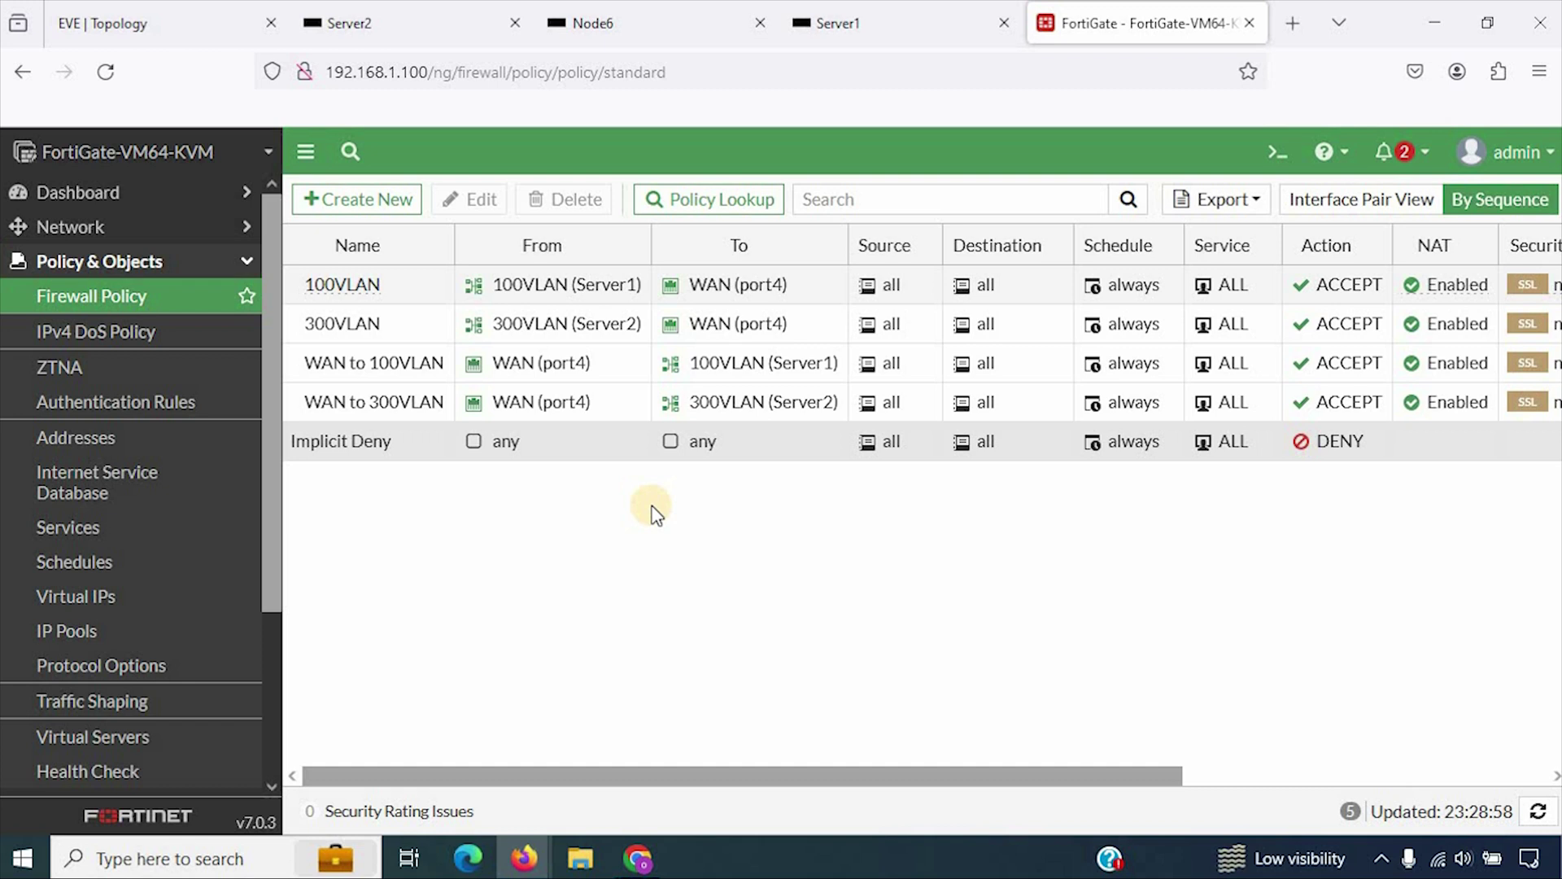
- Switch to the EVE topology, highlight the servers, R4, Fortinet and R5 together, and clear the selection
click(181, 26)
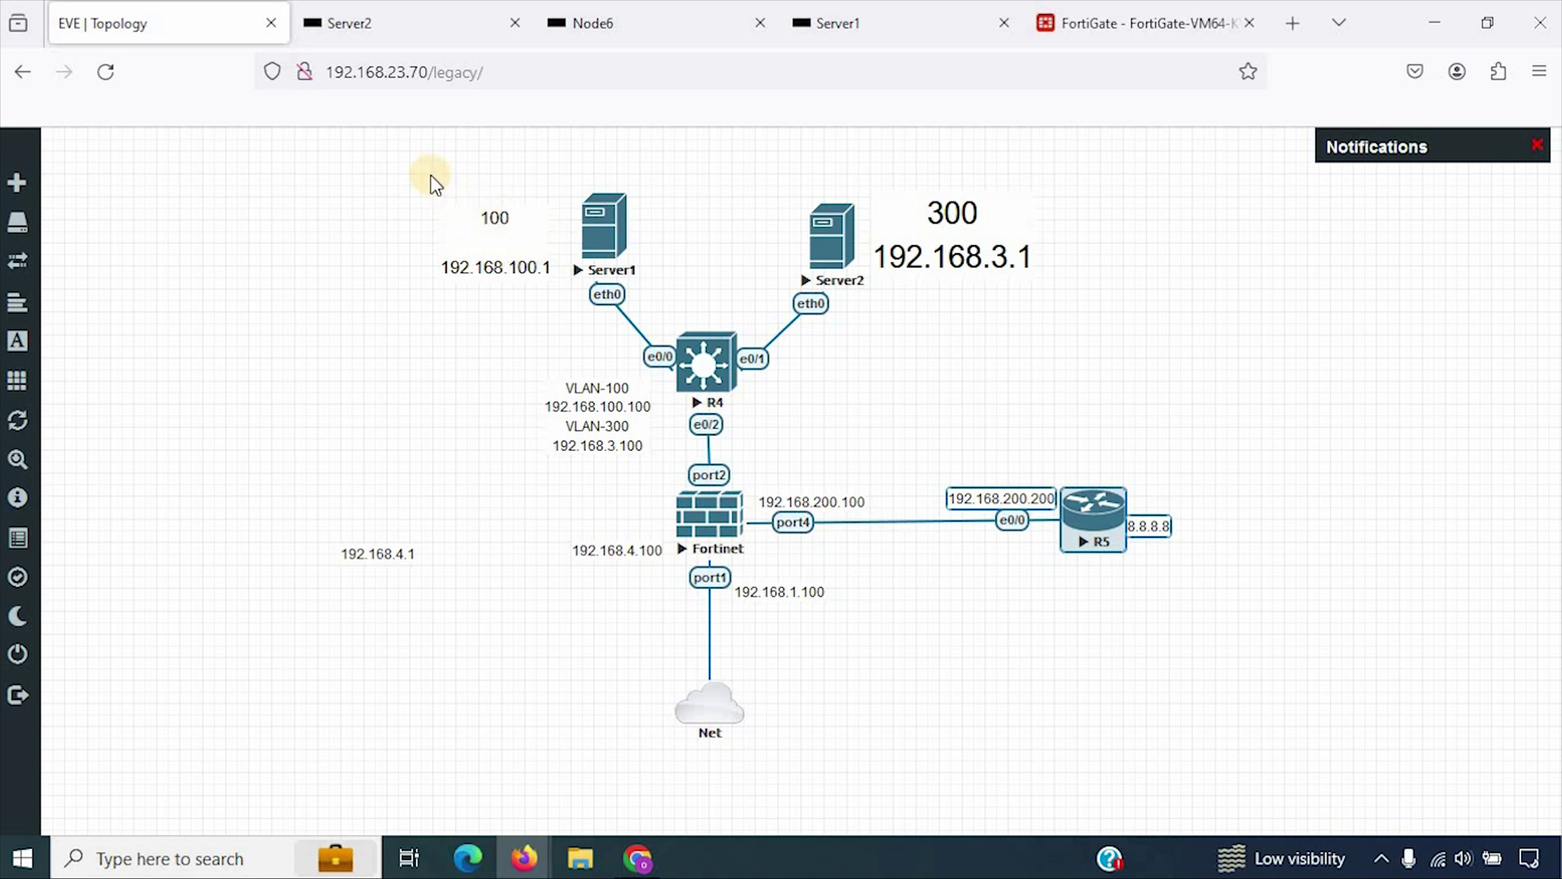
drag(407, 176, 1023, 340)
drag(1113, 373, 1167, 390)
drag(1028, 415, 1155, 633)
drag(405, 154, 1336, 595)
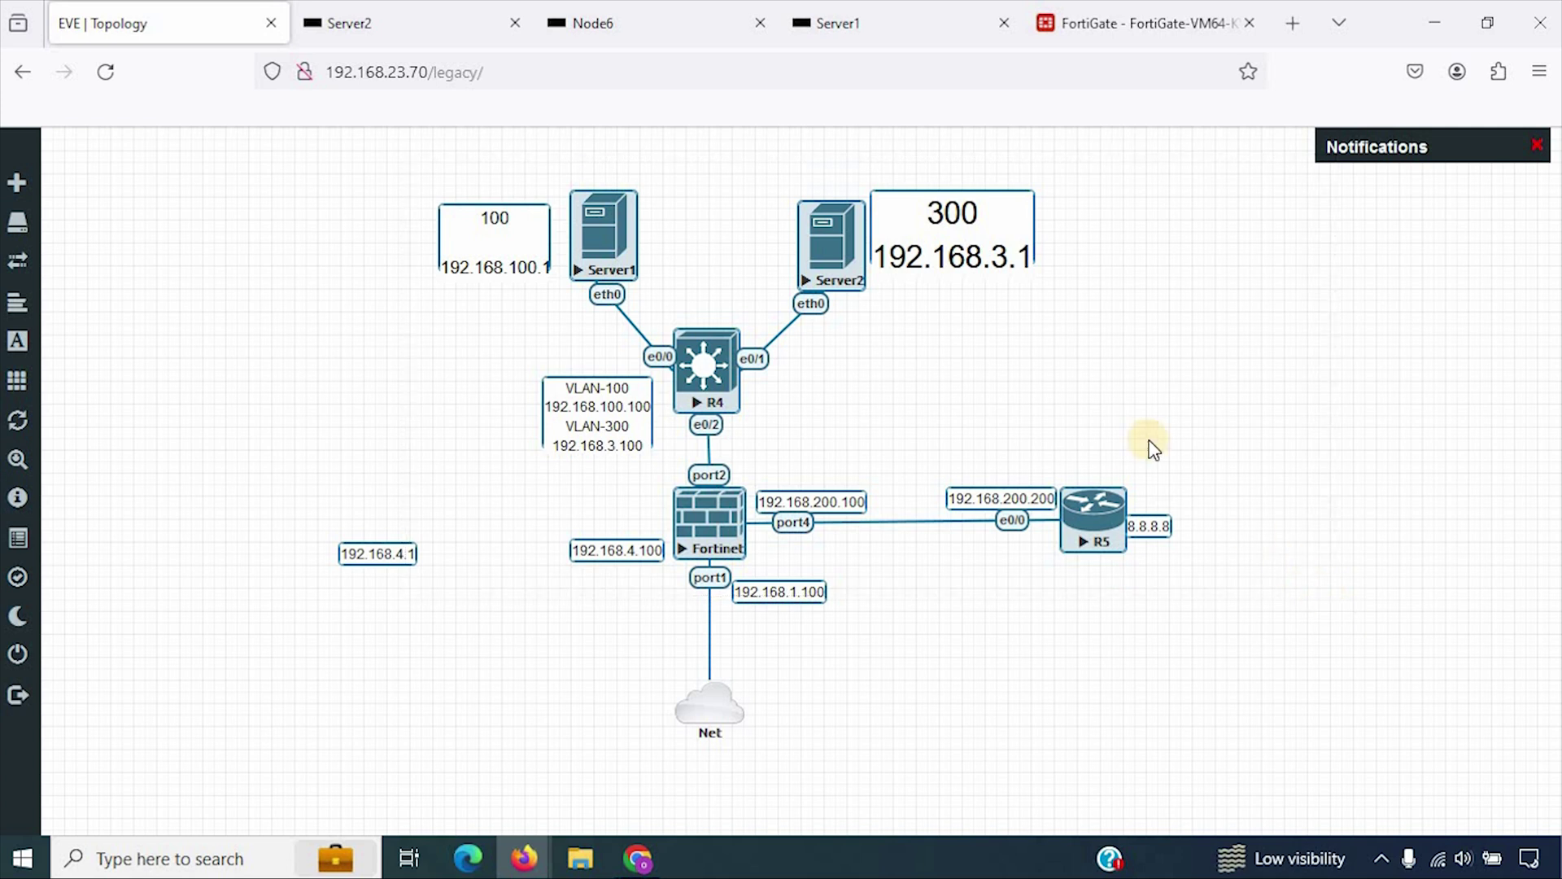
click(1109, 367)
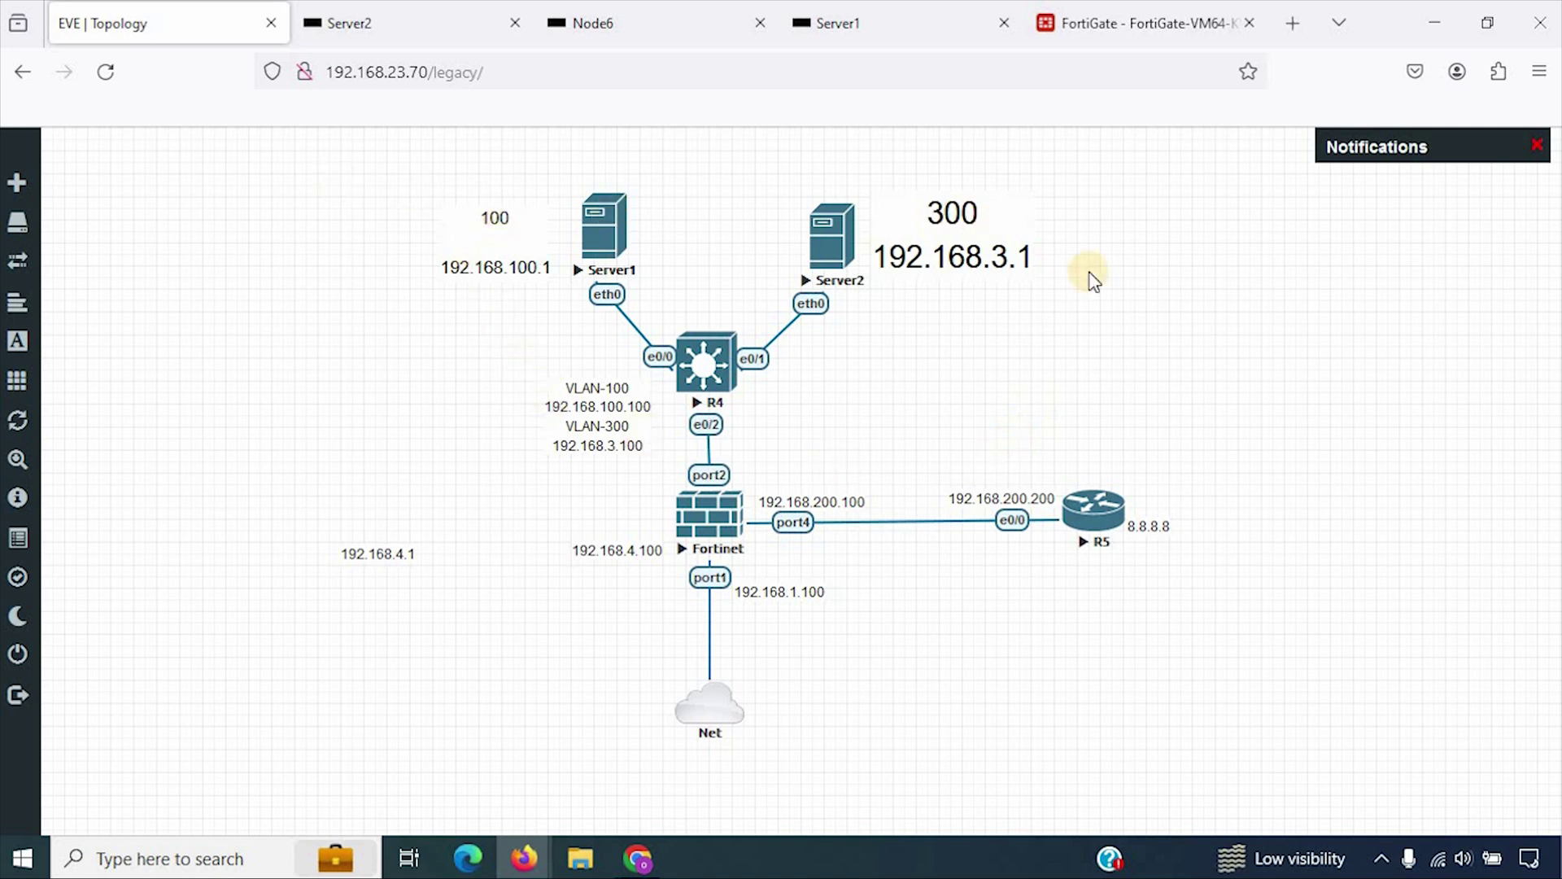
- In FortiGate, open a new zone form, view the interfaces available as members, and go back to the firewall policy list
click(1082, 18)
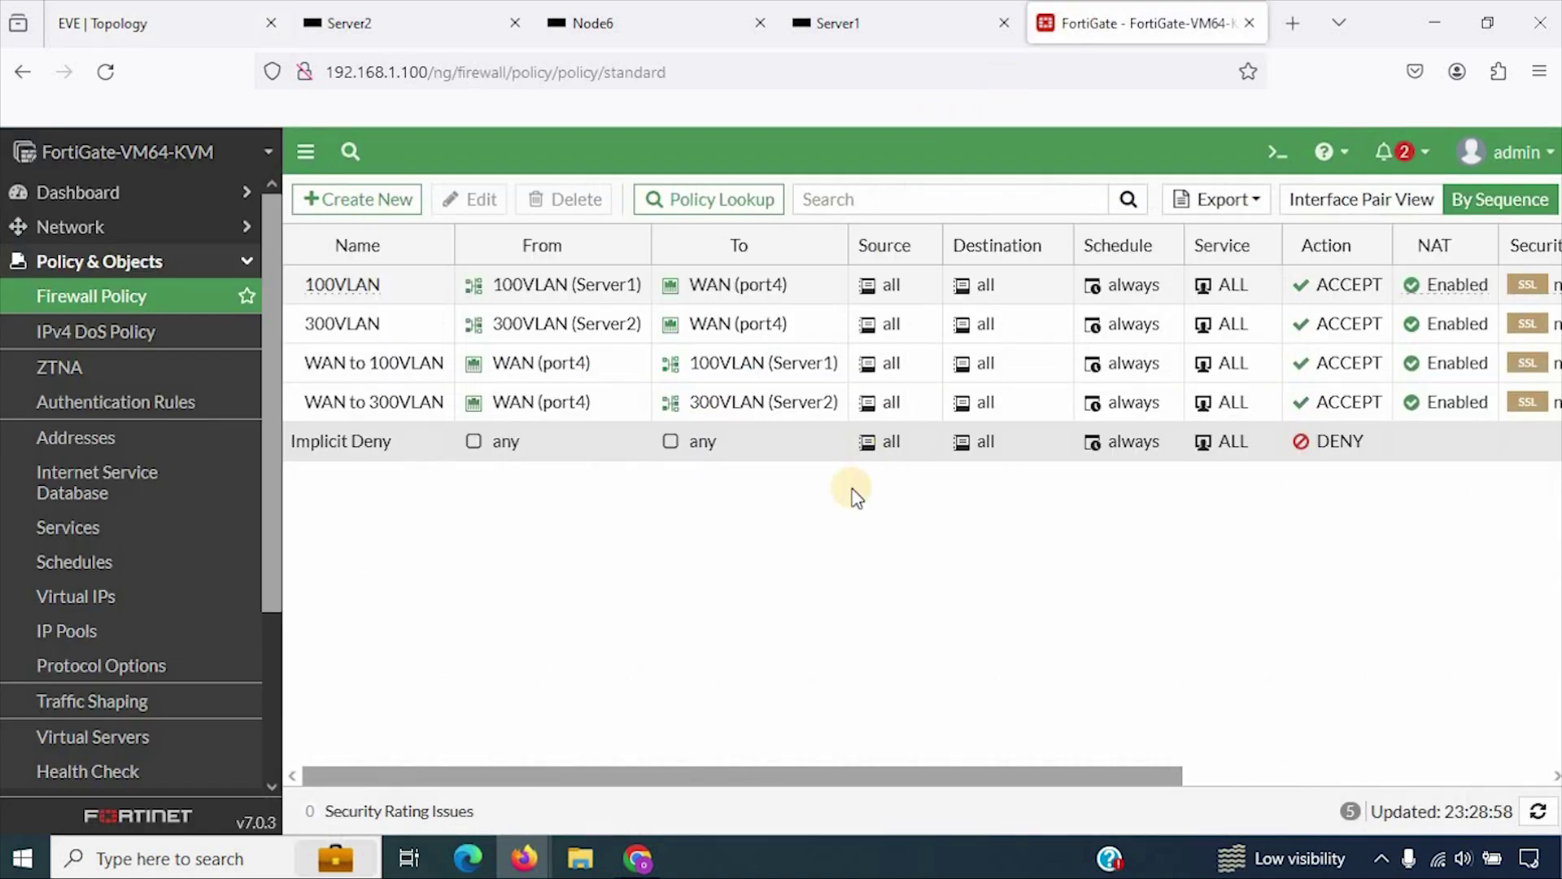
click(79, 232)
click(76, 261)
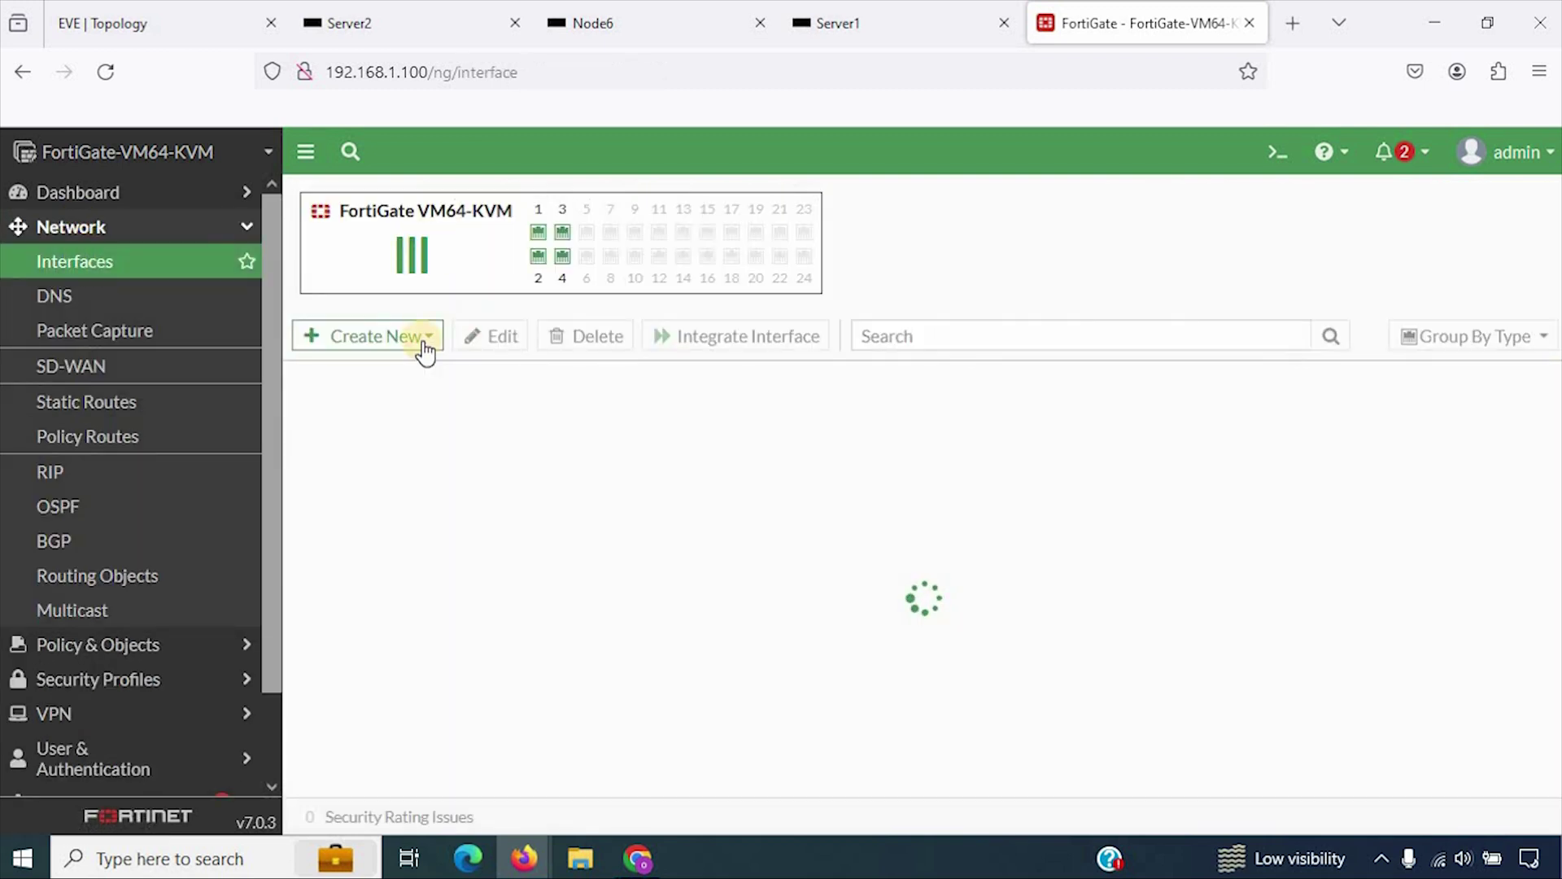
click(421, 341)
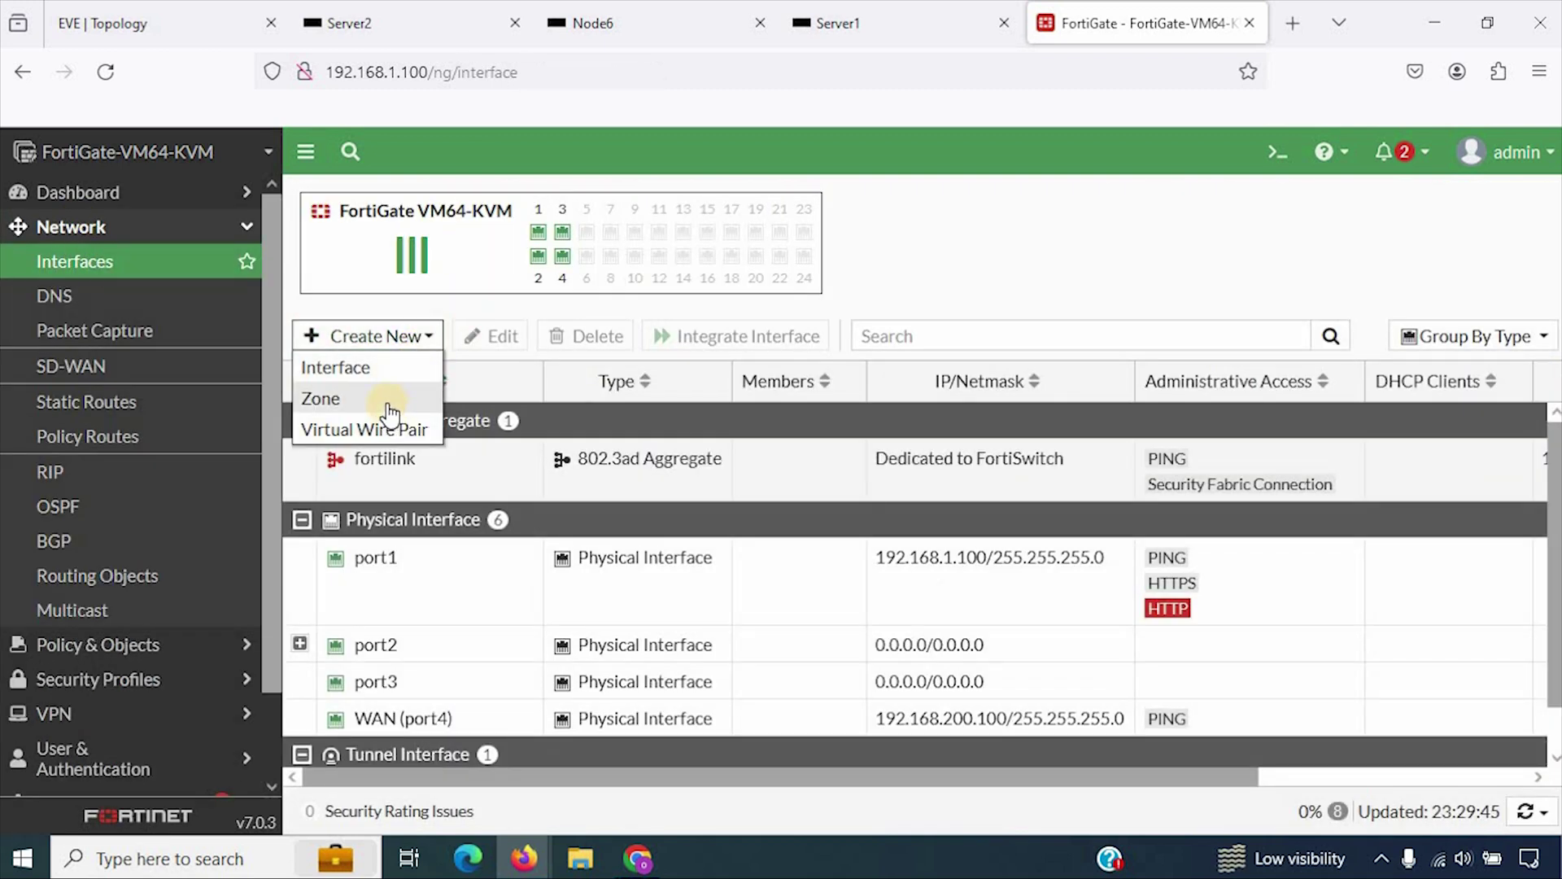
click(387, 403)
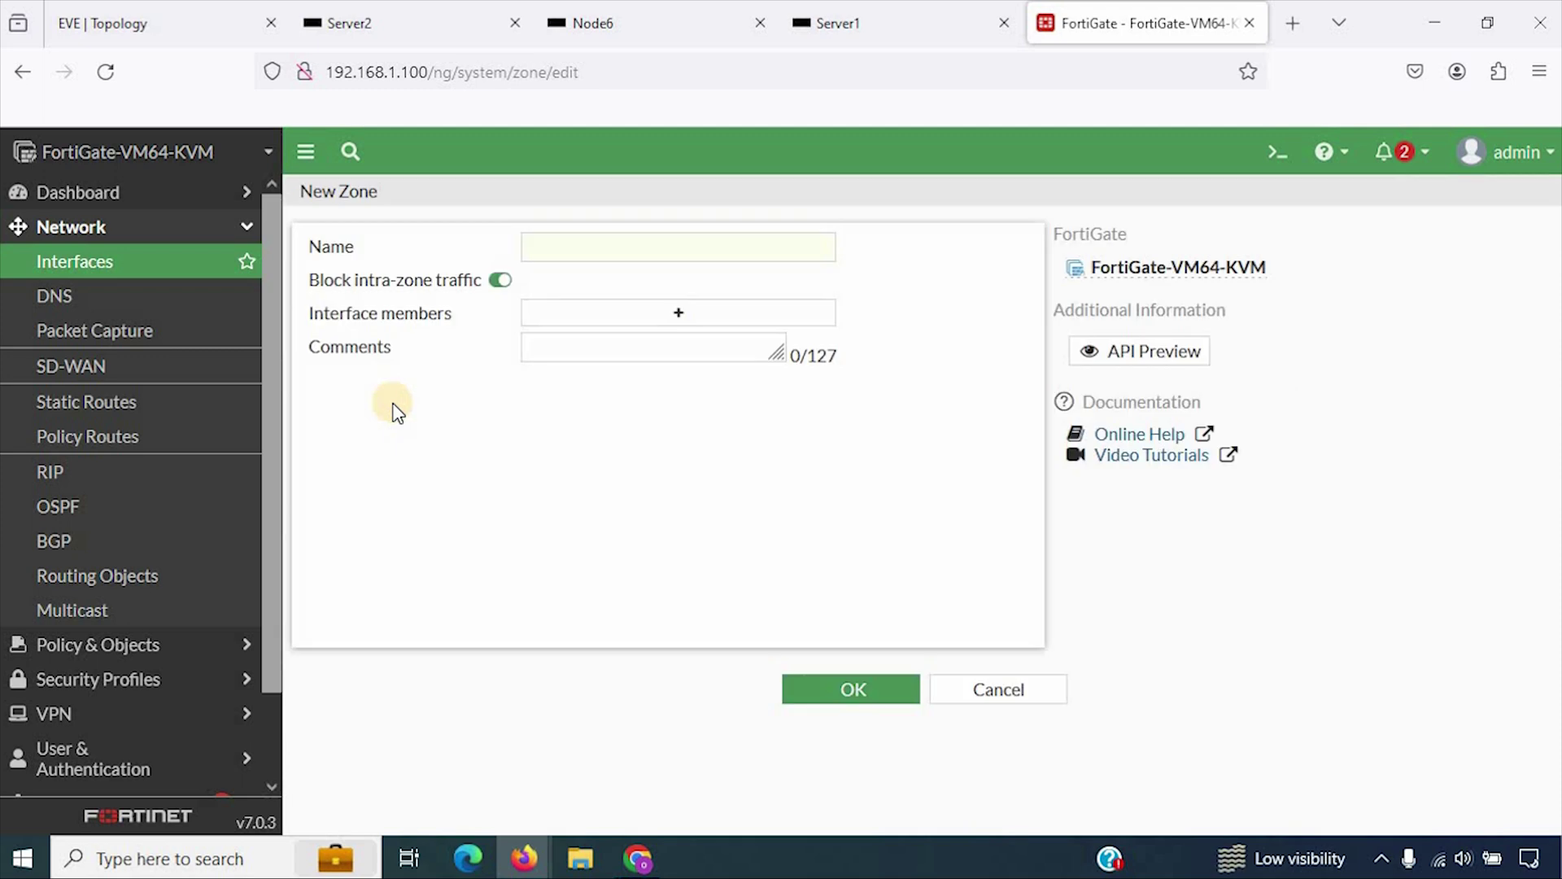
click(627, 319)
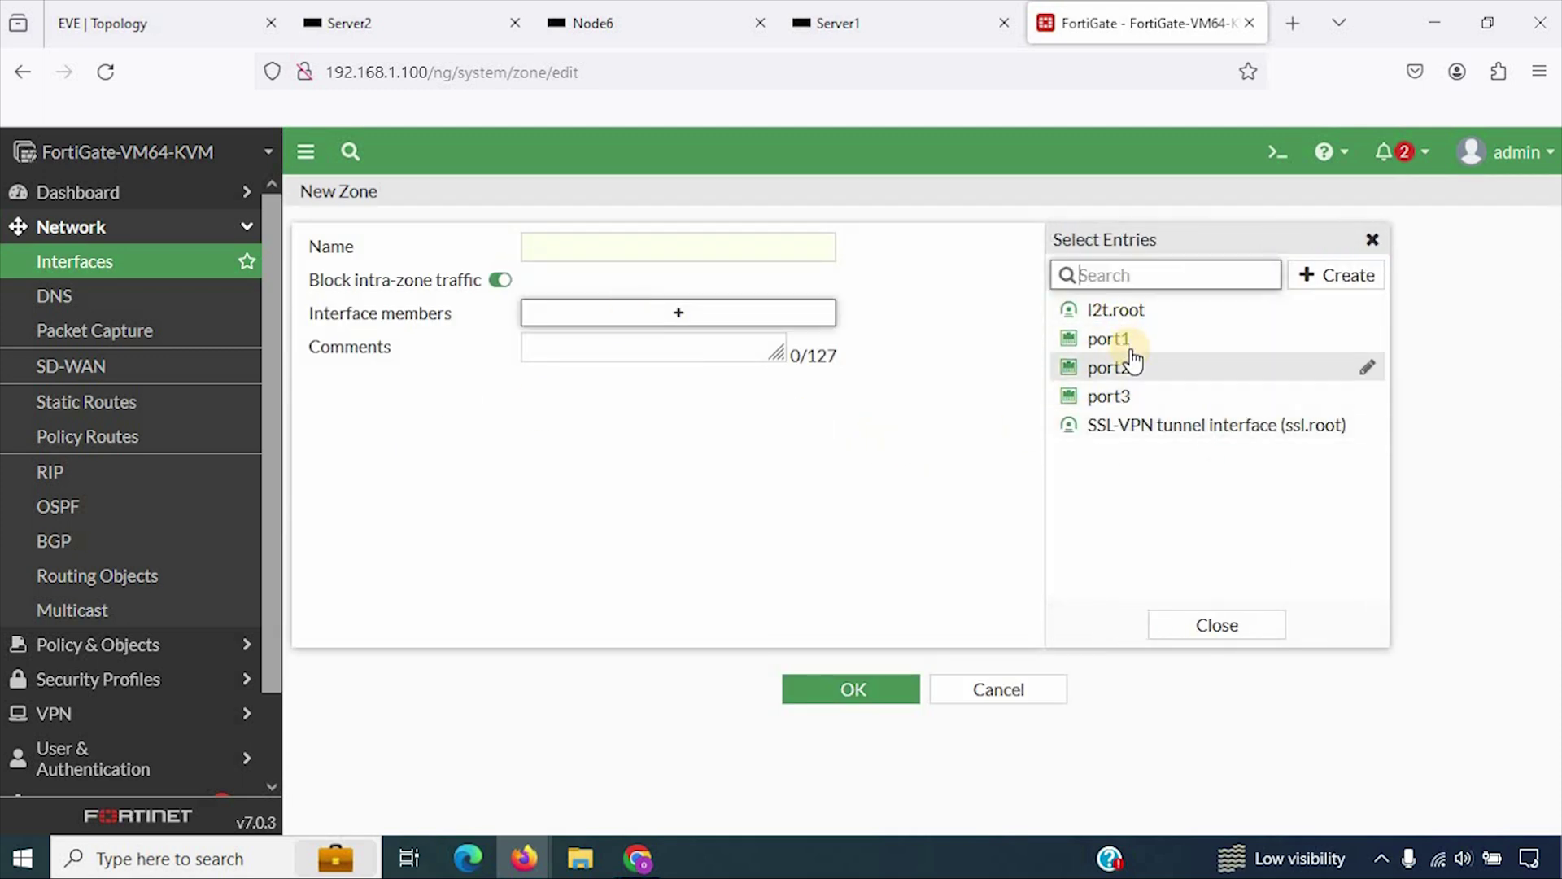
click(644, 430)
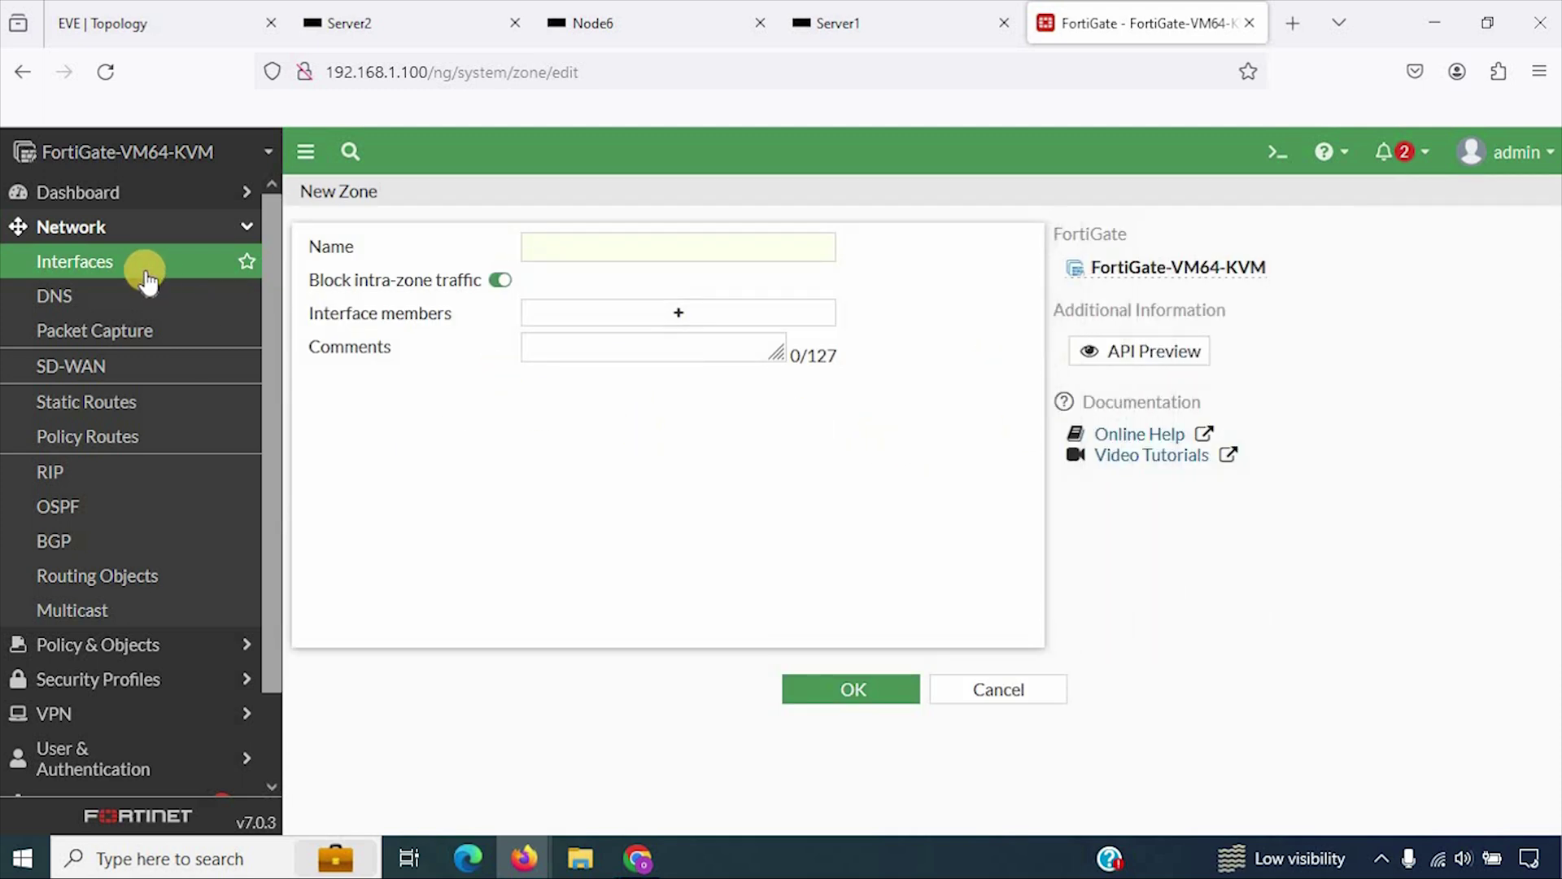
click(189, 644)
click(93, 296)
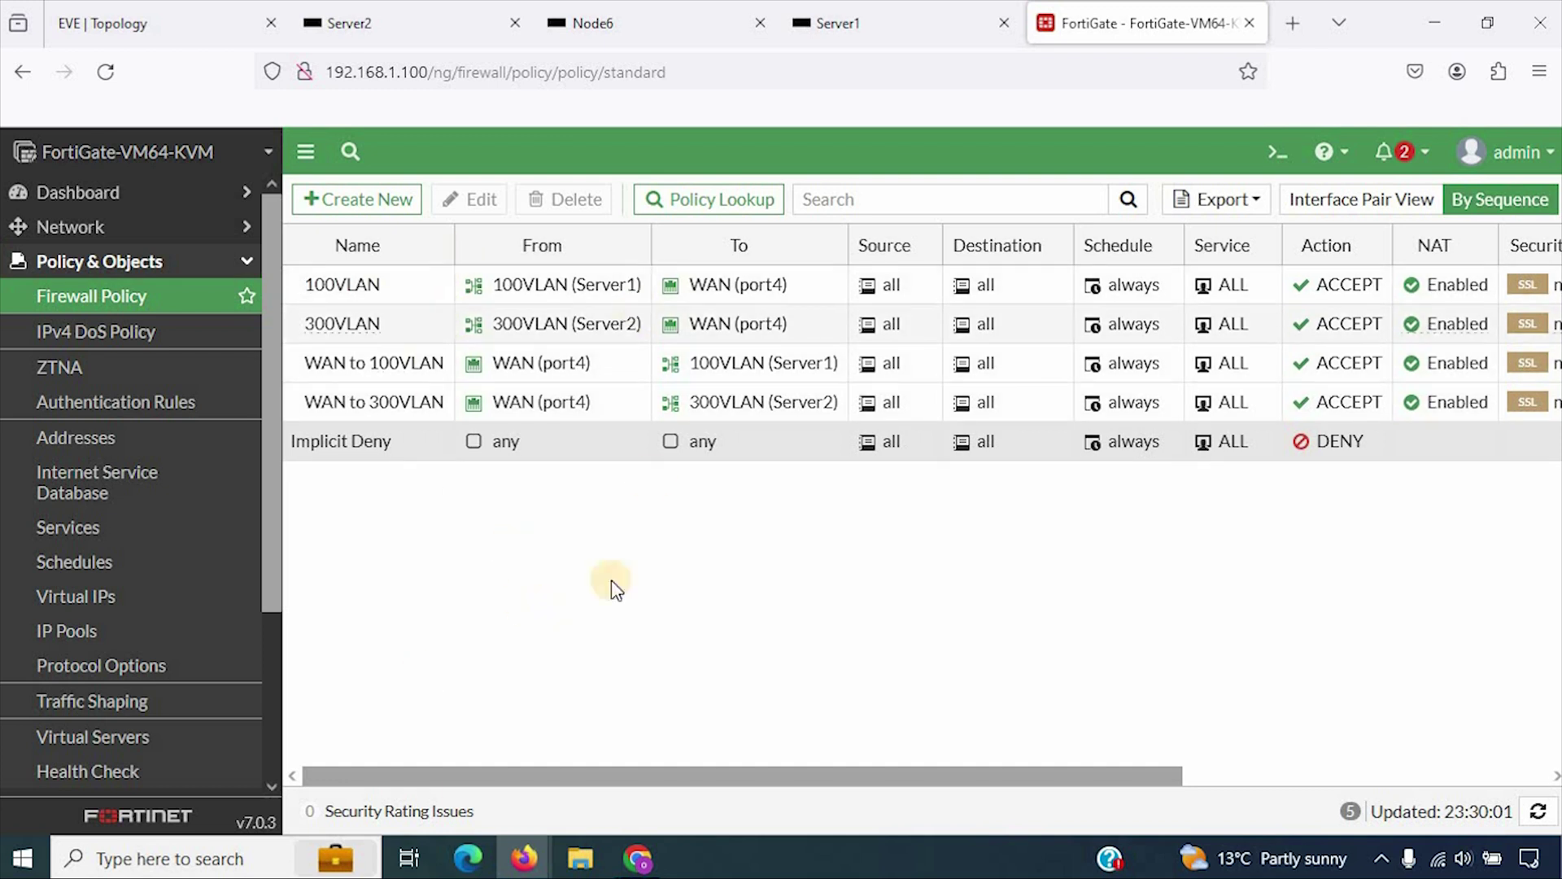
- Switch to the EVE topology and stop the Fortinet node
click(186, 42)
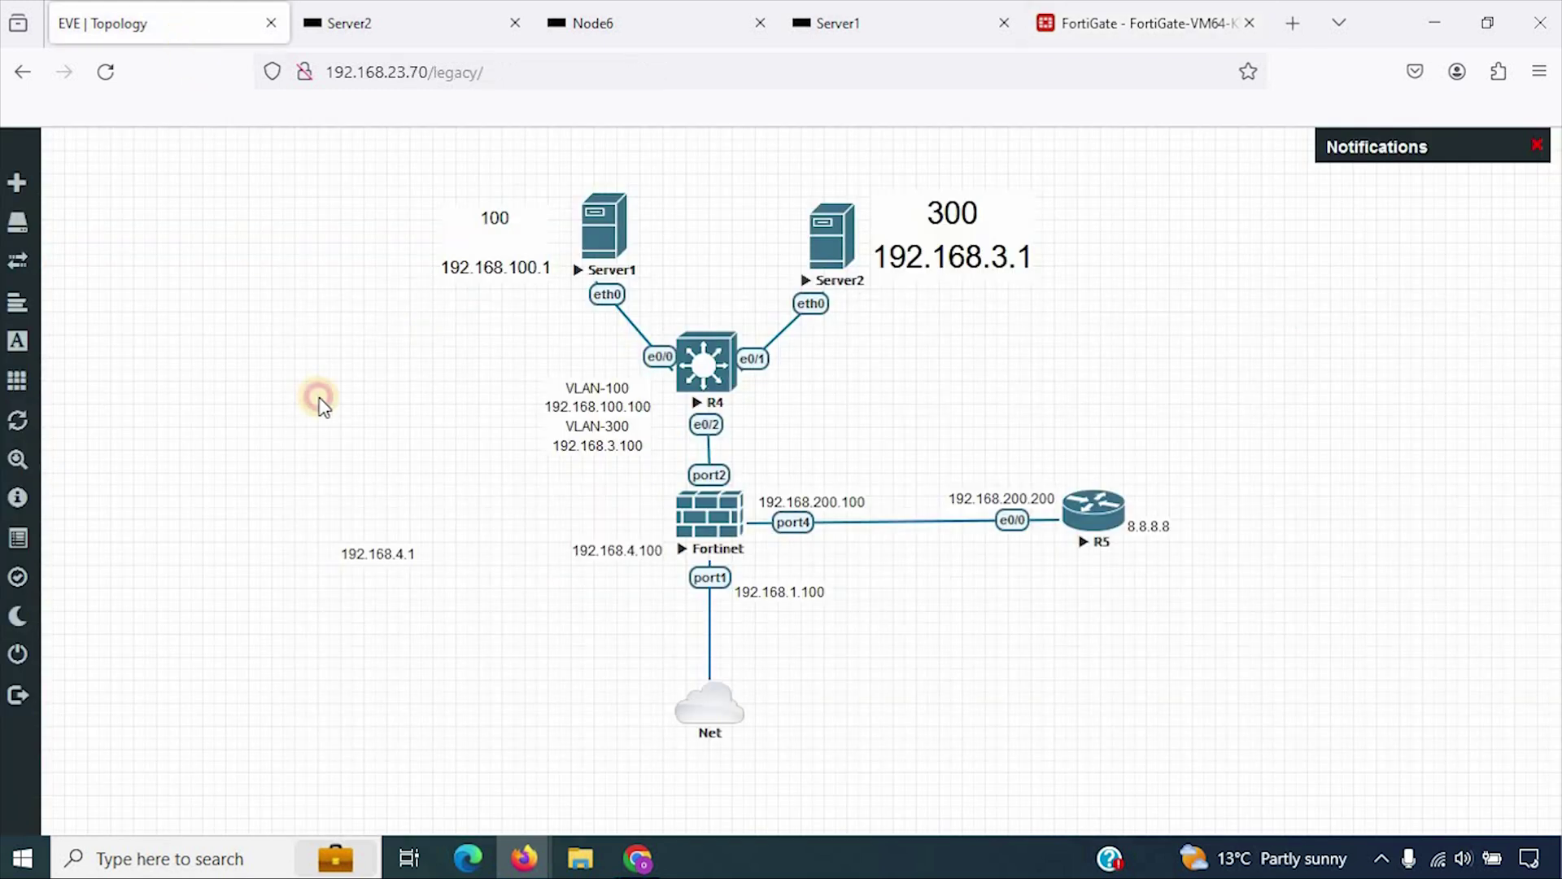
click(688, 518)
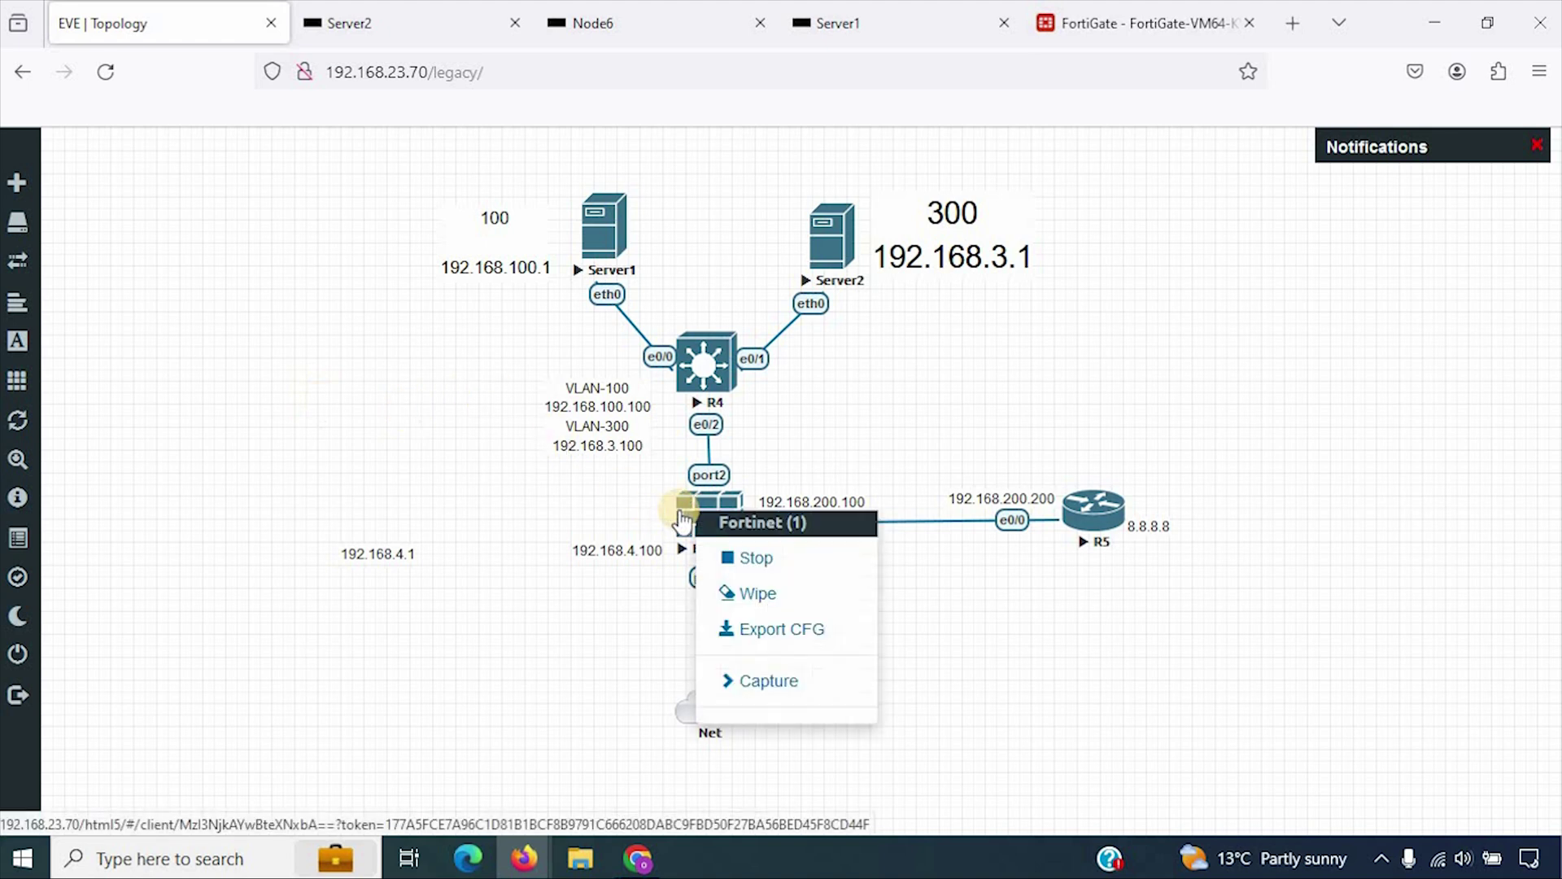
click(750, 558)
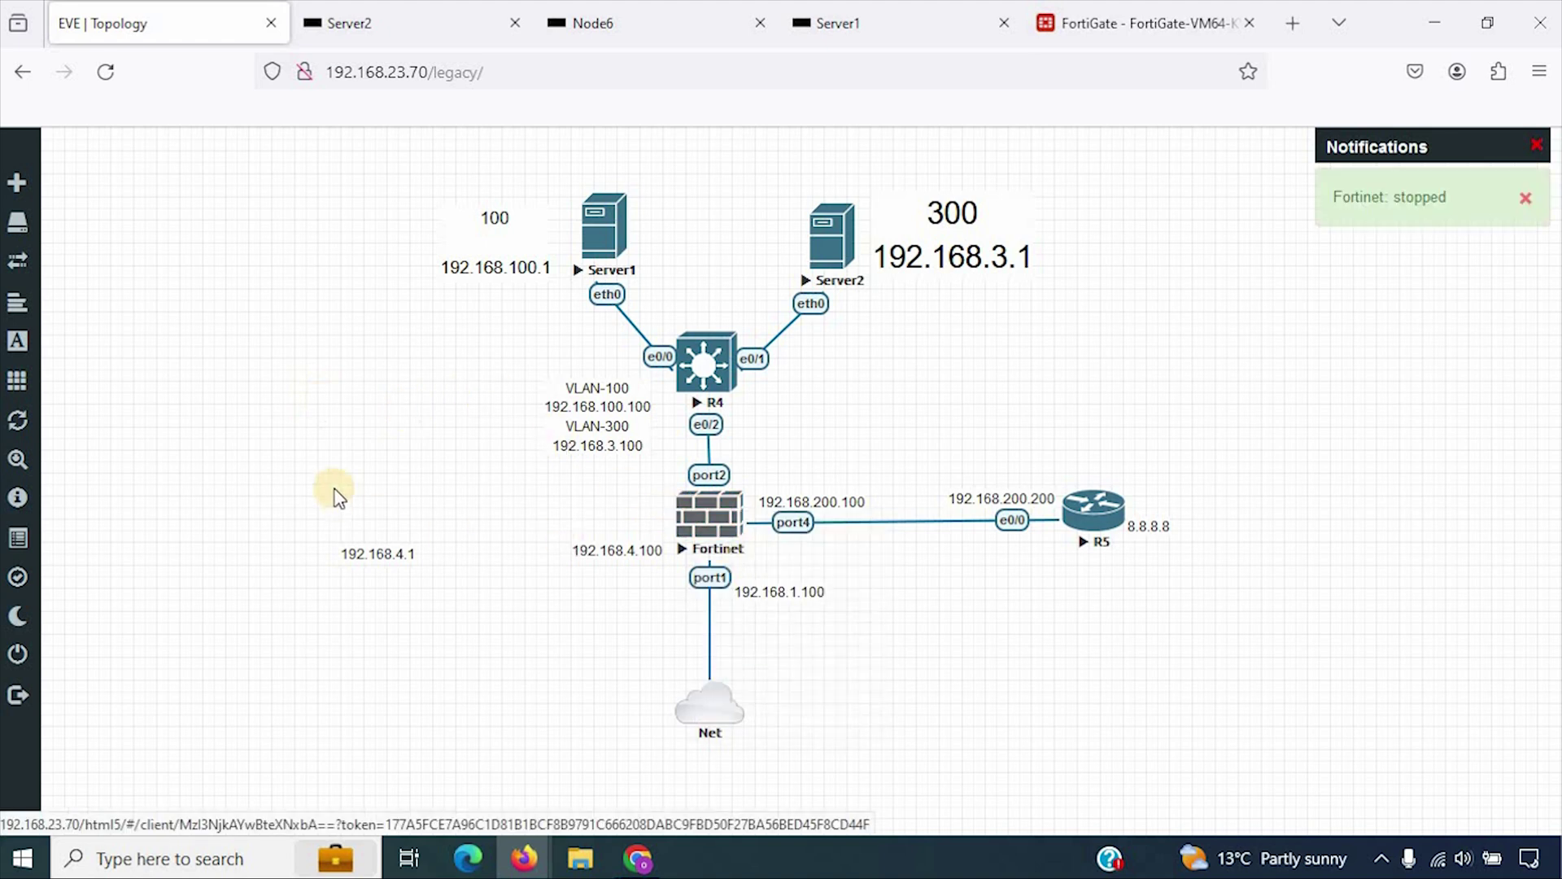
- Add one Virtual PC (VPCS) node named VPC with the Desktop.png icon to the empty area beside the VLAN labels
right_click(216, 367)
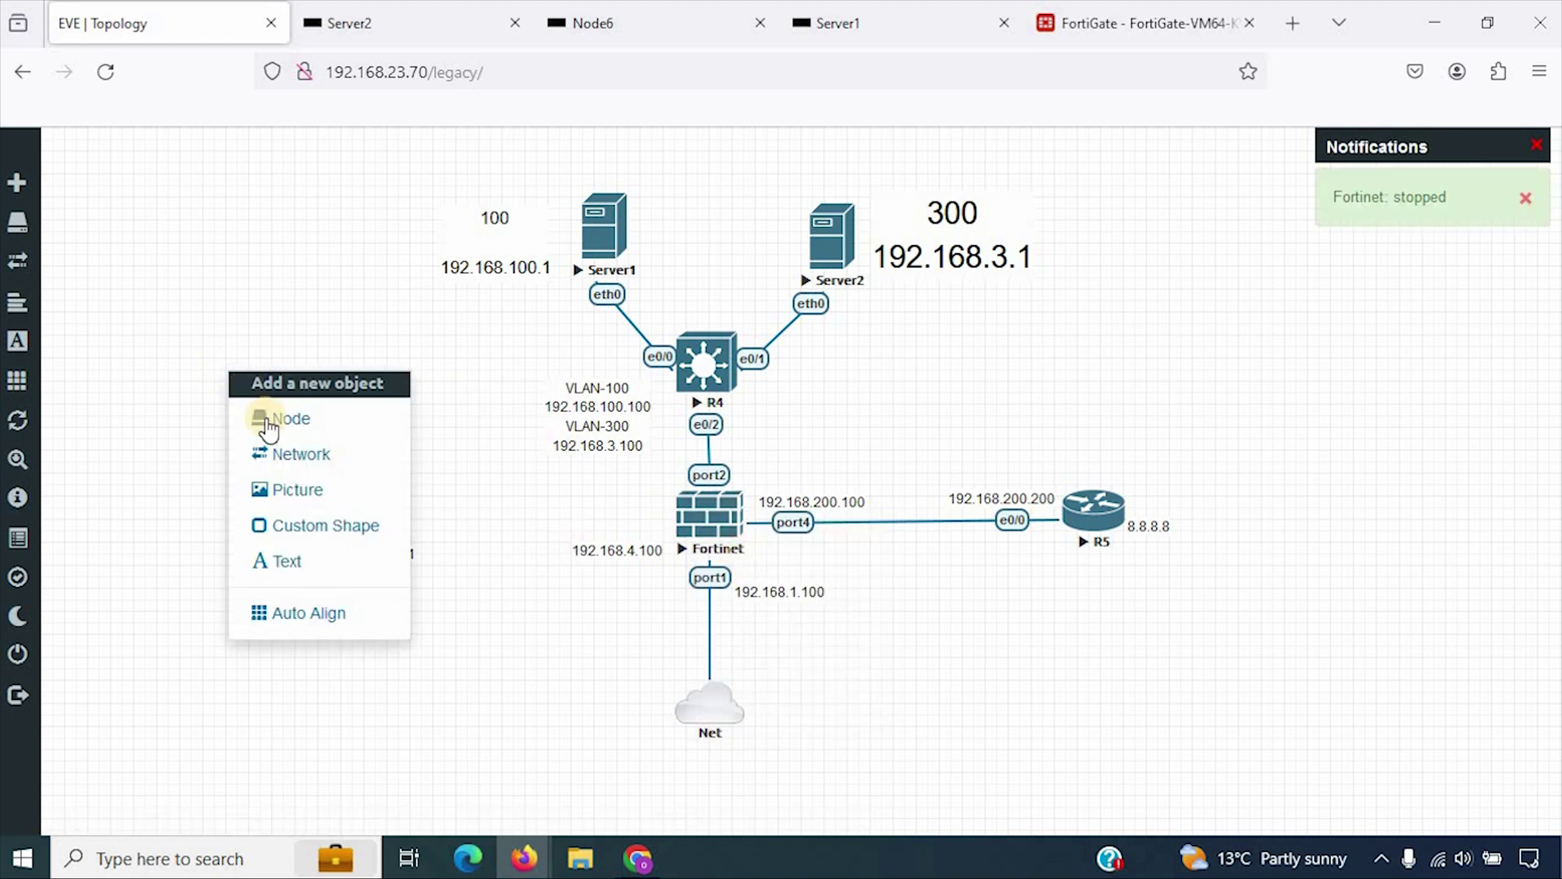
click(326, 423)
text(pc)
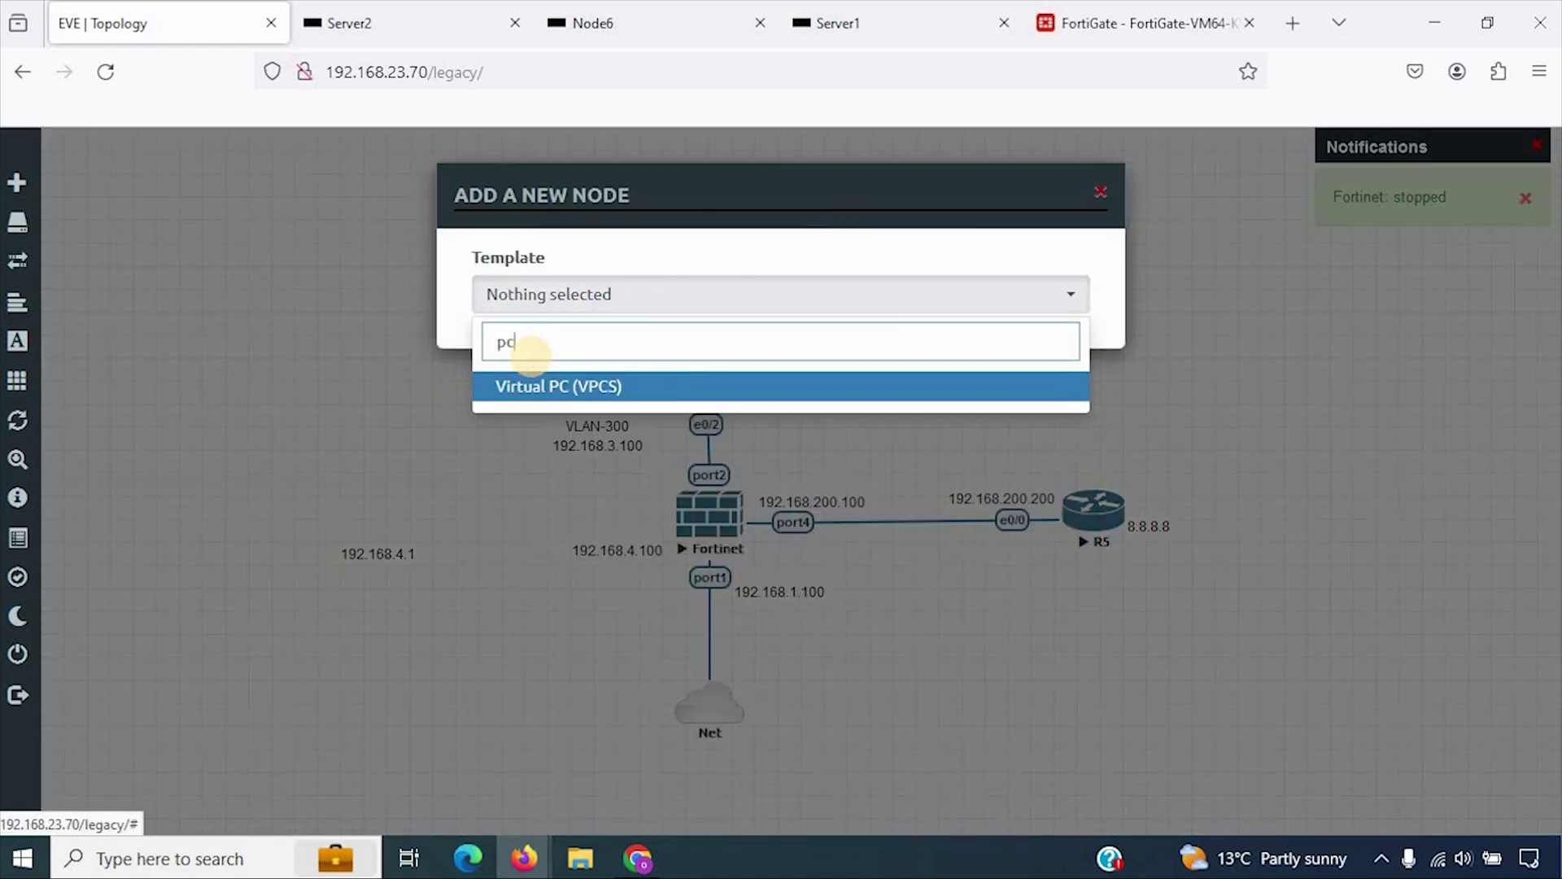
click(626, 399)
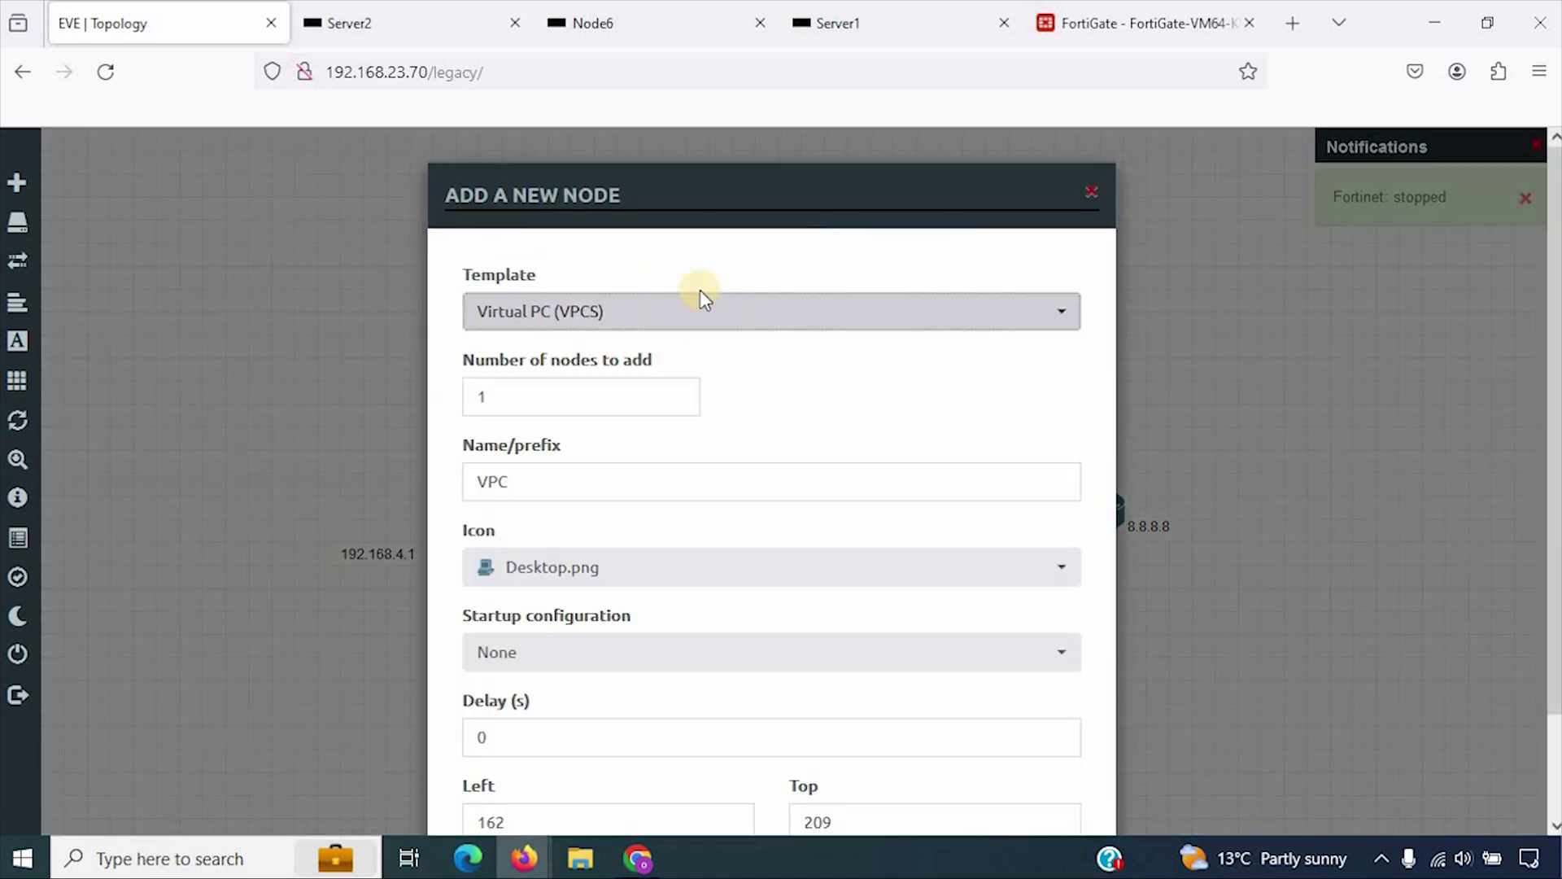
click(573, 568)
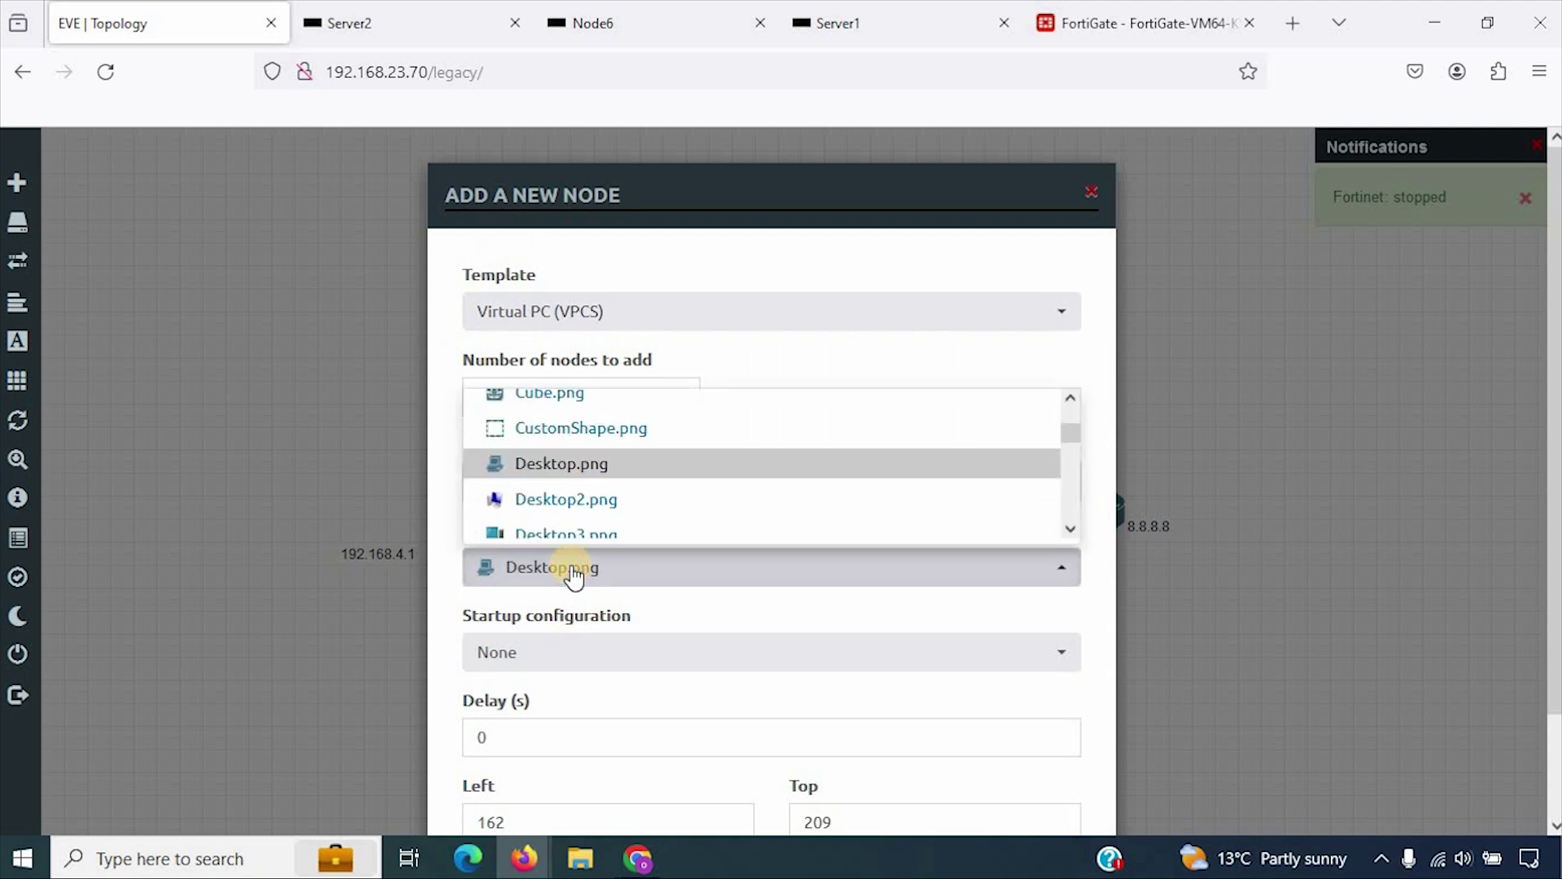
click(592, 461)
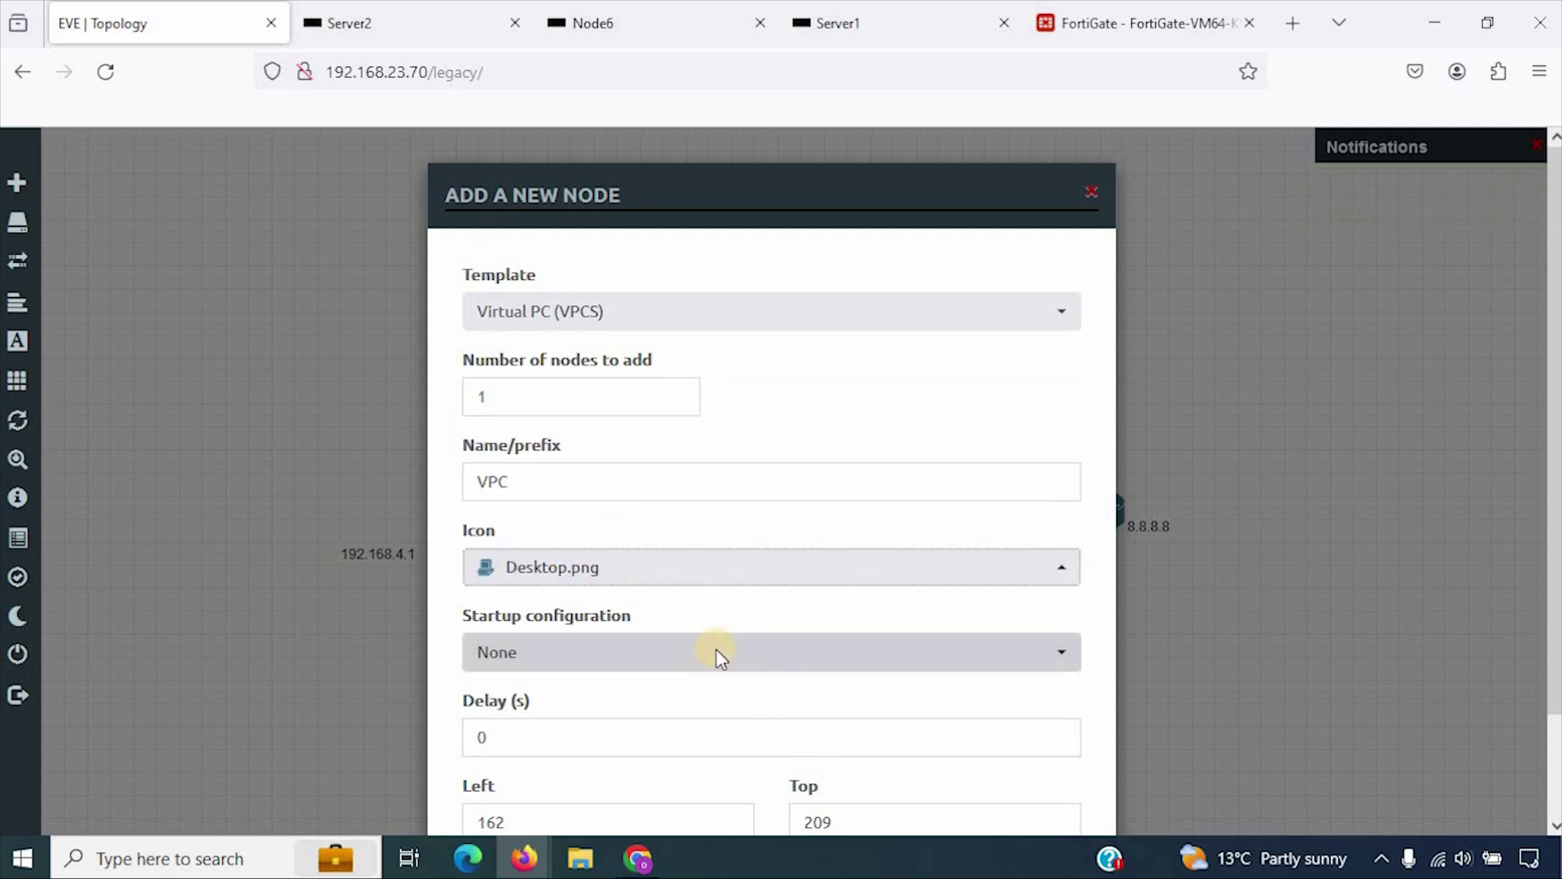
scroll(708, 668, down, 3)
click(642, 763)
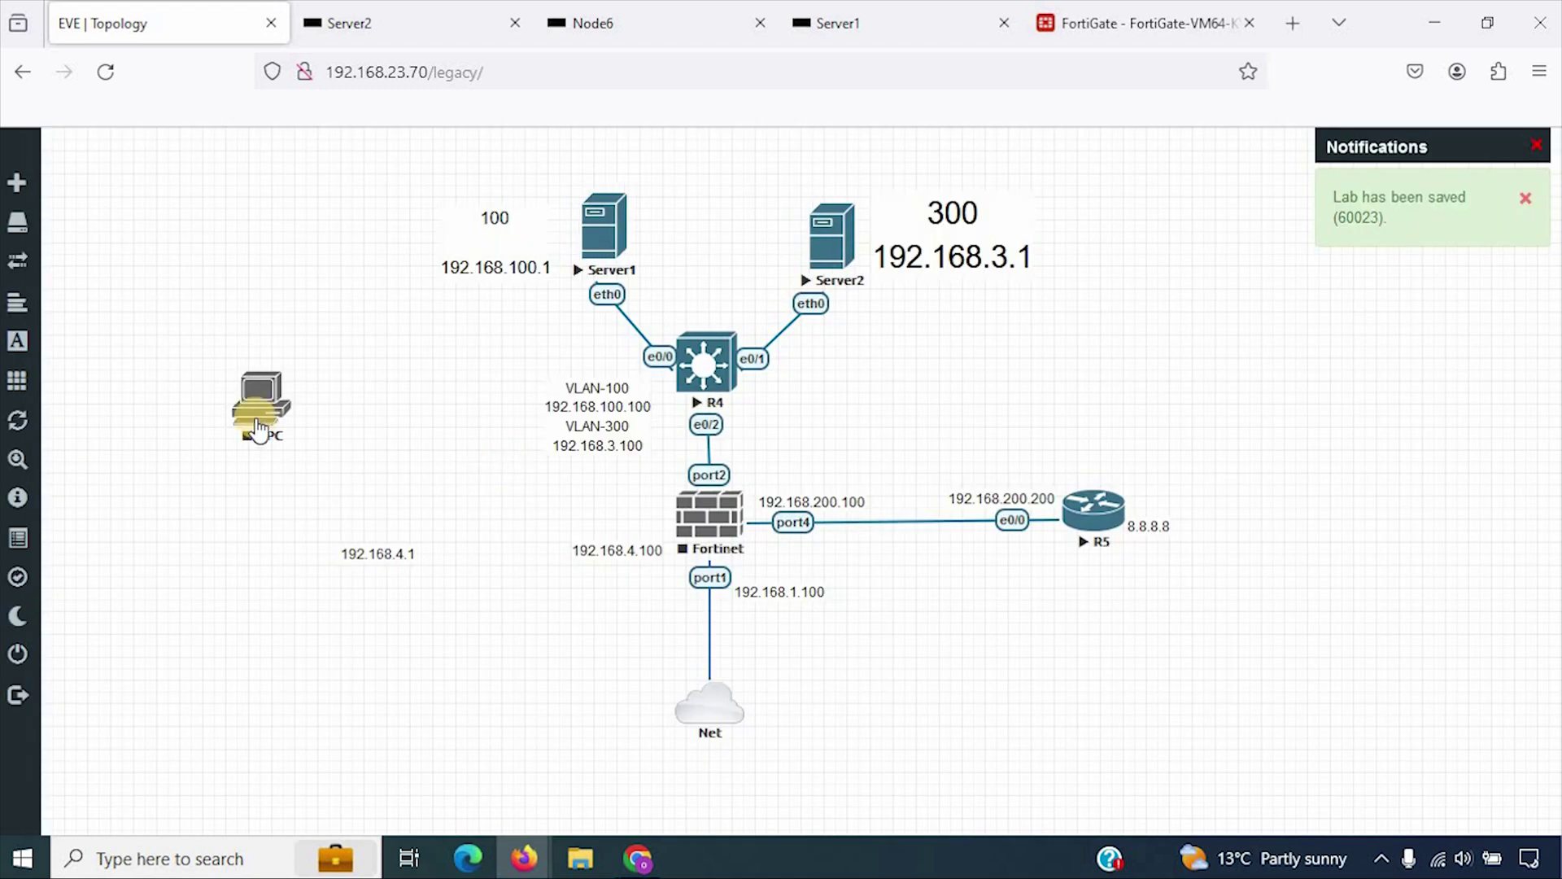
- Connect the VPC's eth0 to the Fortinet's port3 and start both nodes
drag(255, 406, 694, 513)
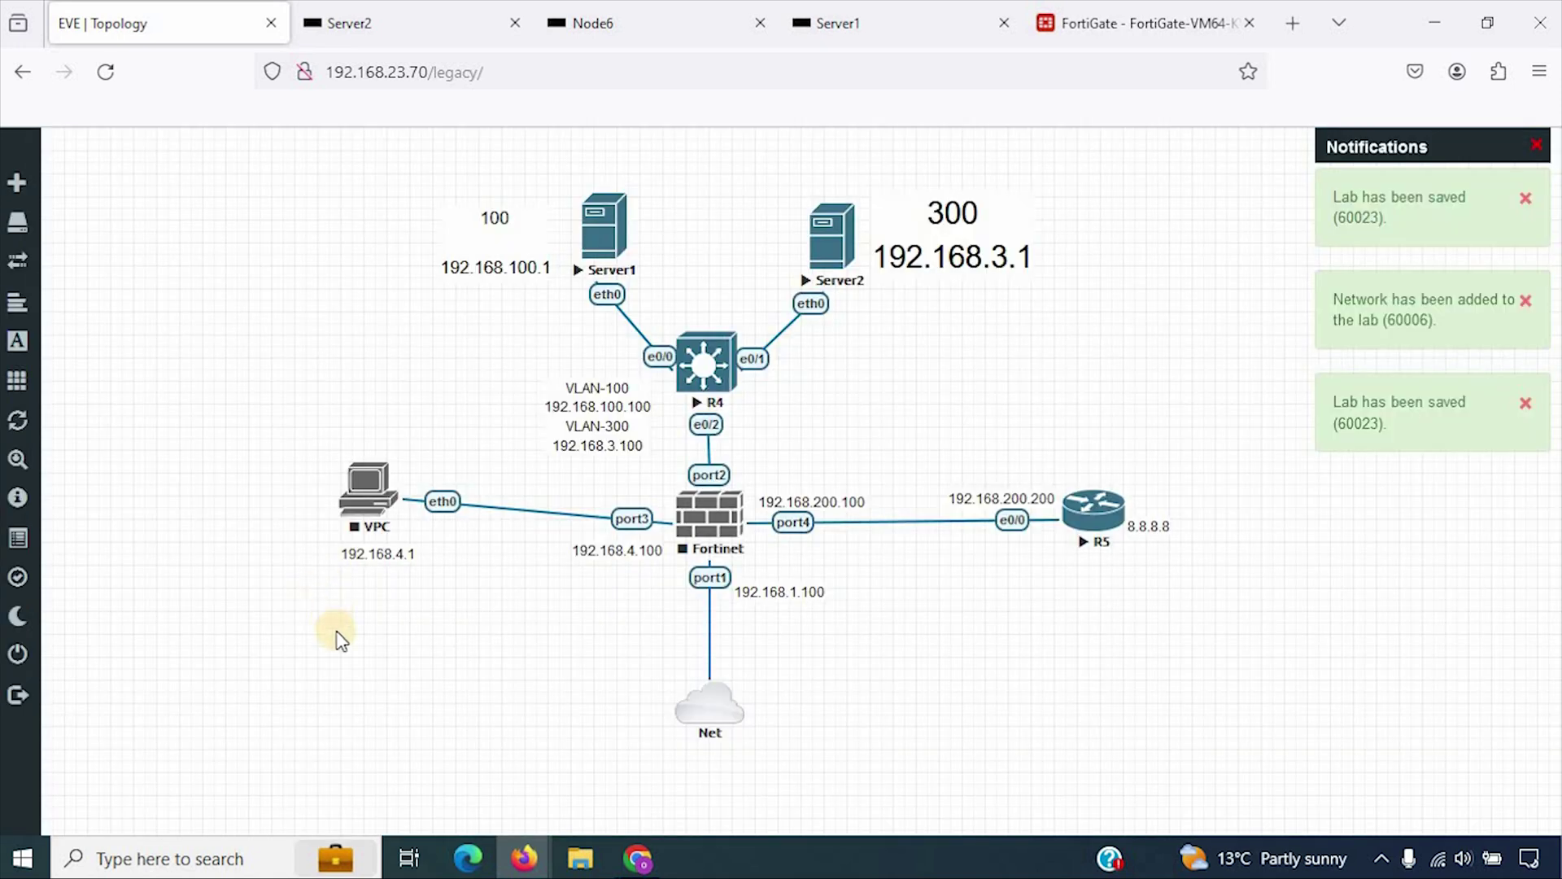
right_click(363, 500)
click(423, 536)
right_click(732, 530)
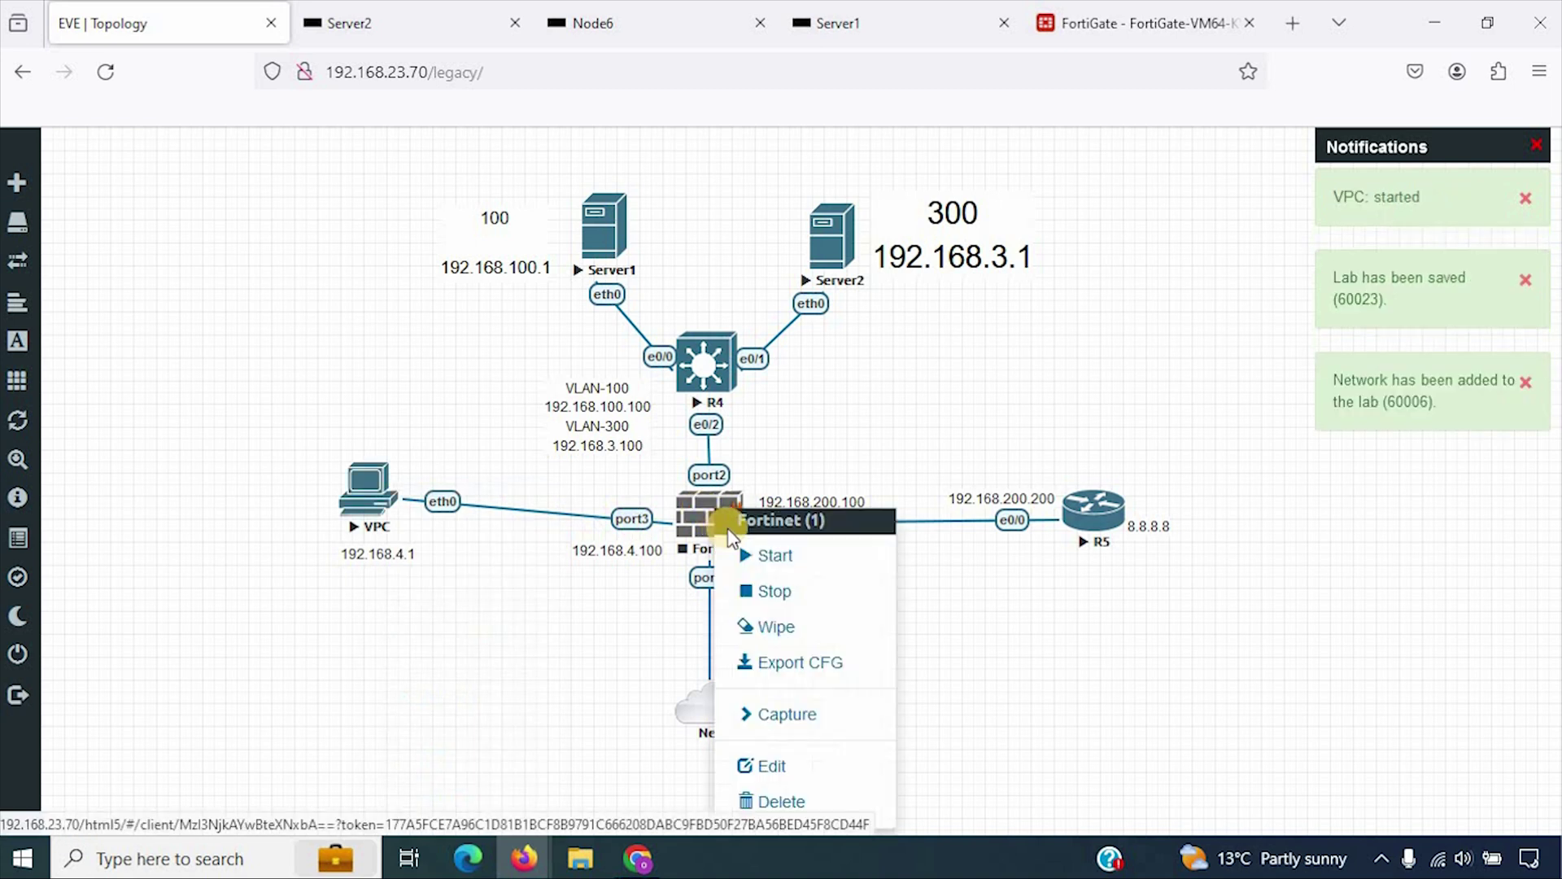
click(829, 558)
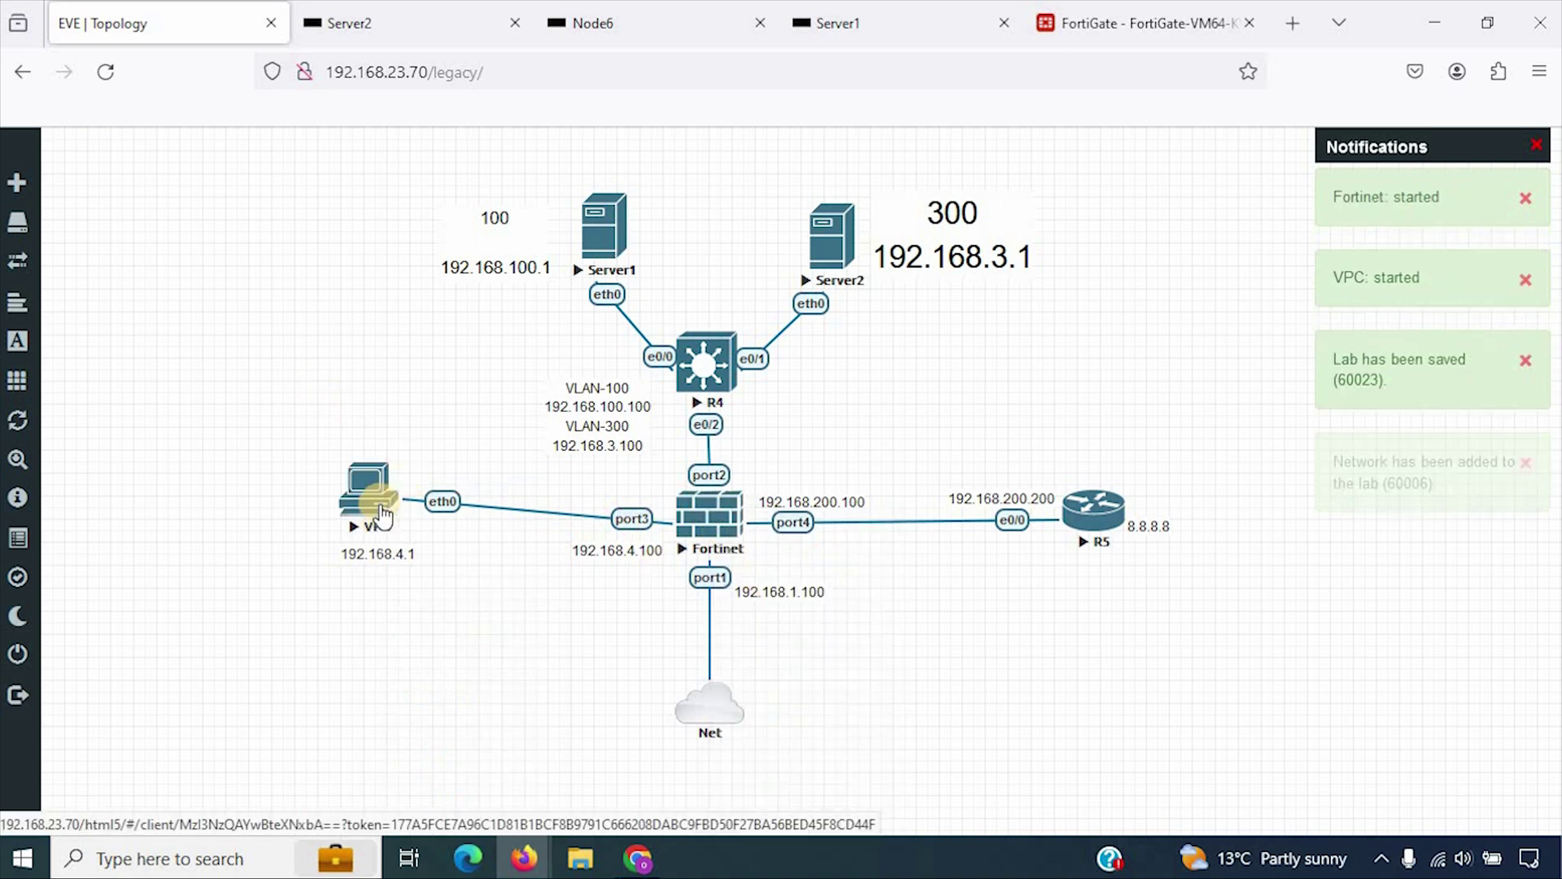
- Move the VPC node a little farther from the Fortinet and open its console
click(332, 494)
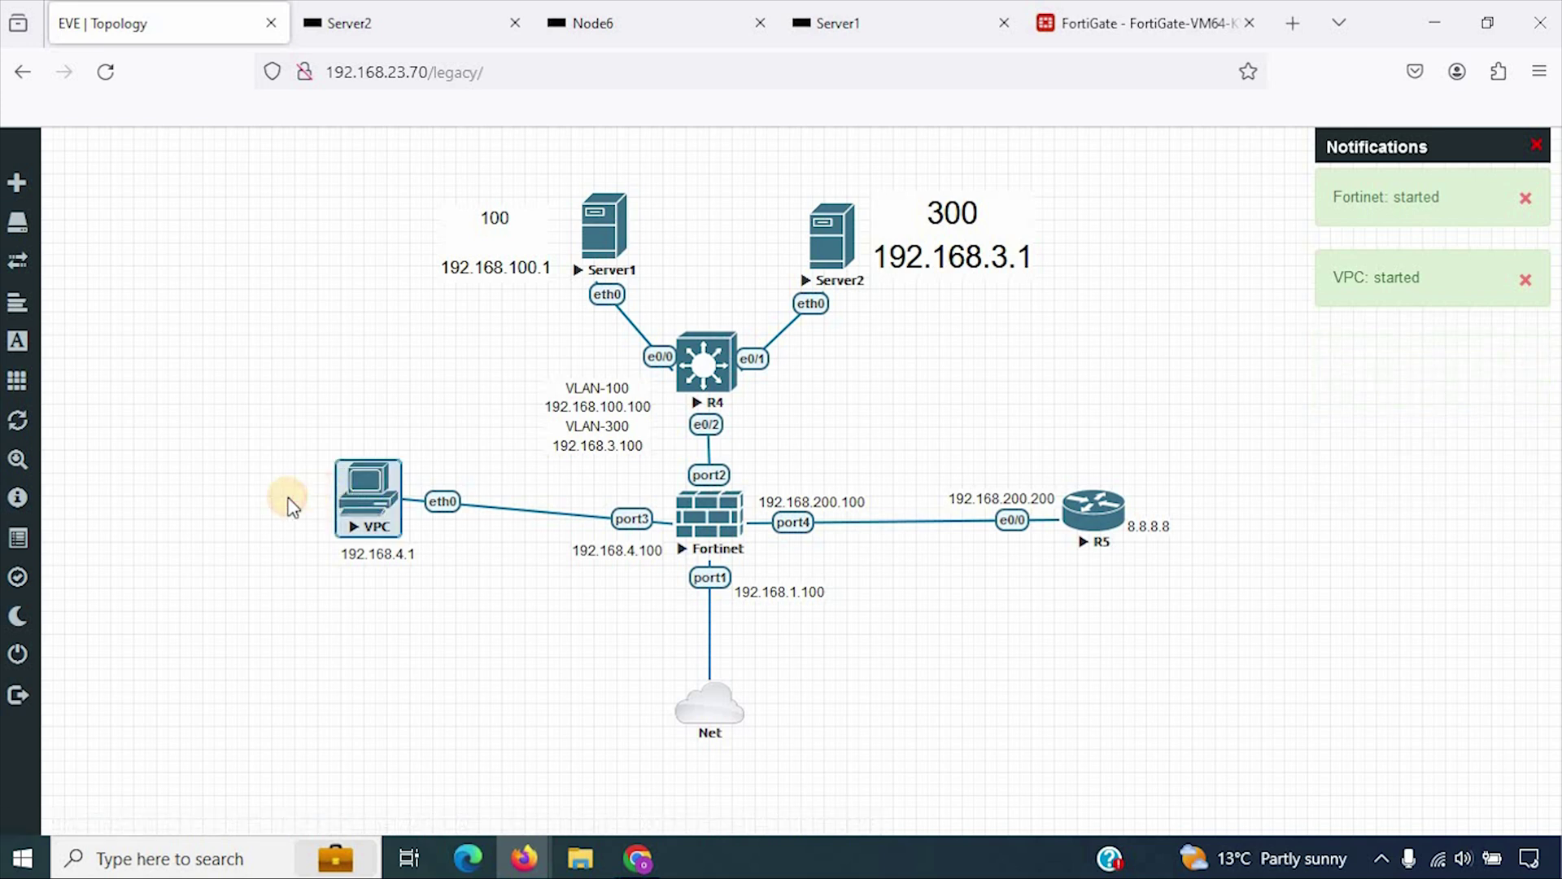
drag(368, 508, 290, 523)
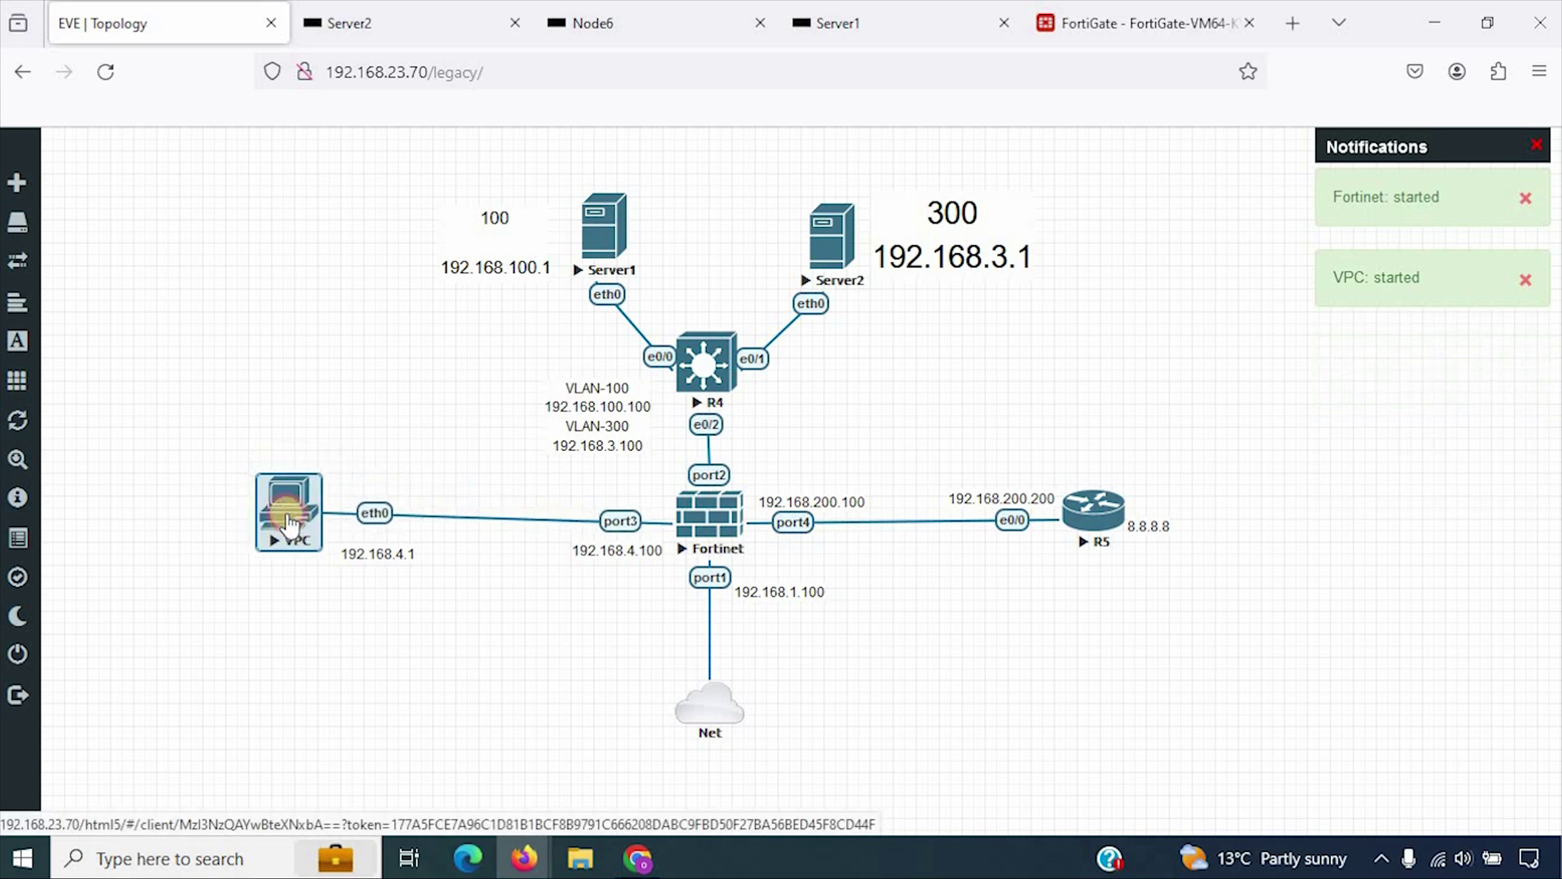
click(290, 523)
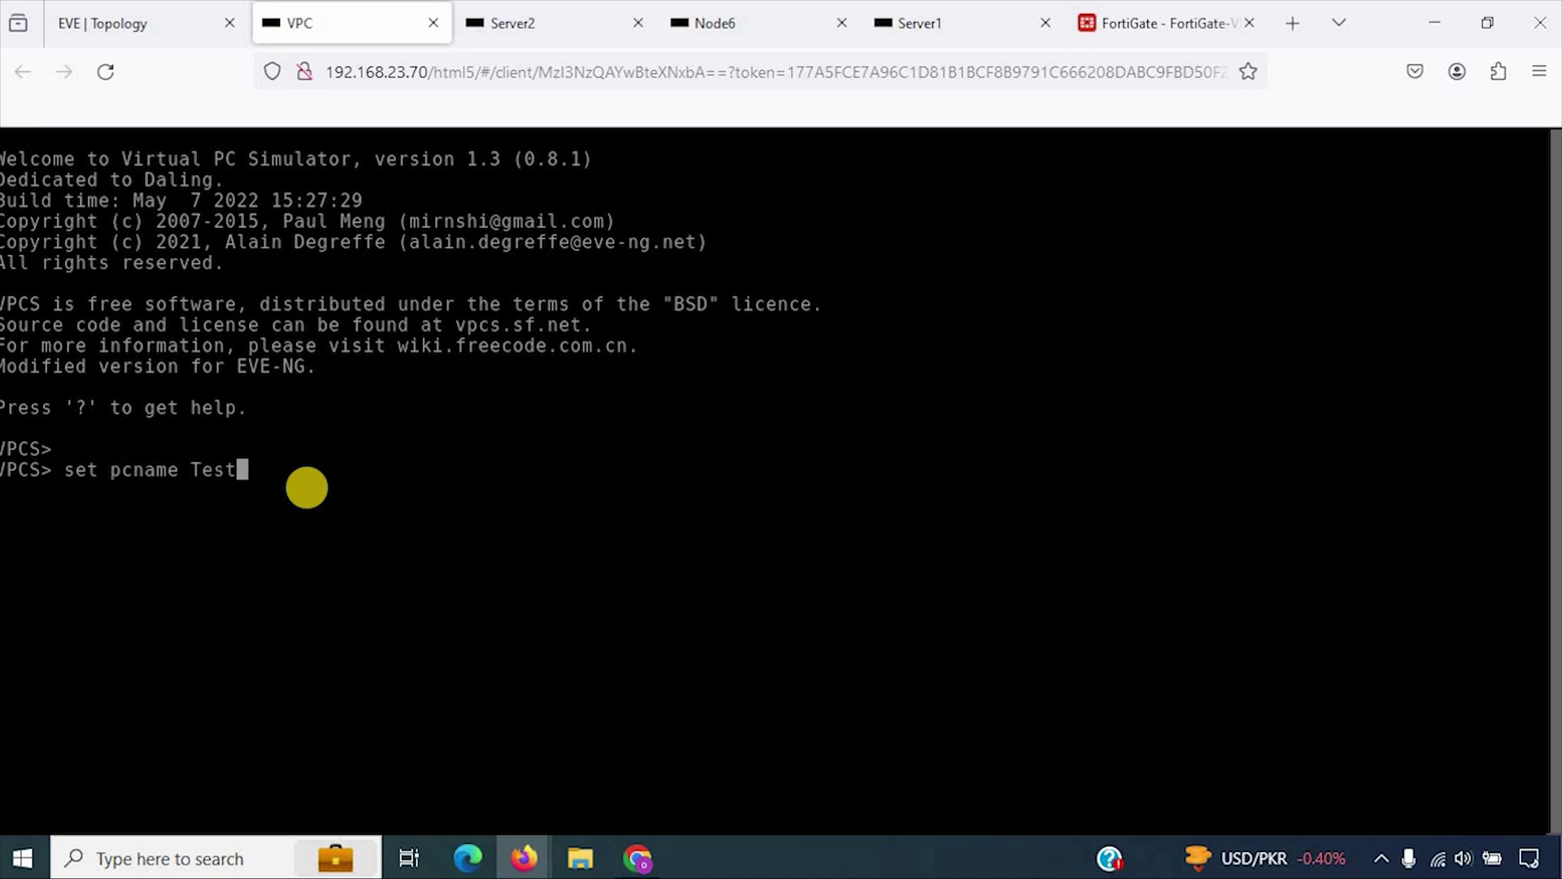
- Set the virtual PC's name to TestPC in its console
text(PC)
key(Return)
key(Return)
key(Return)
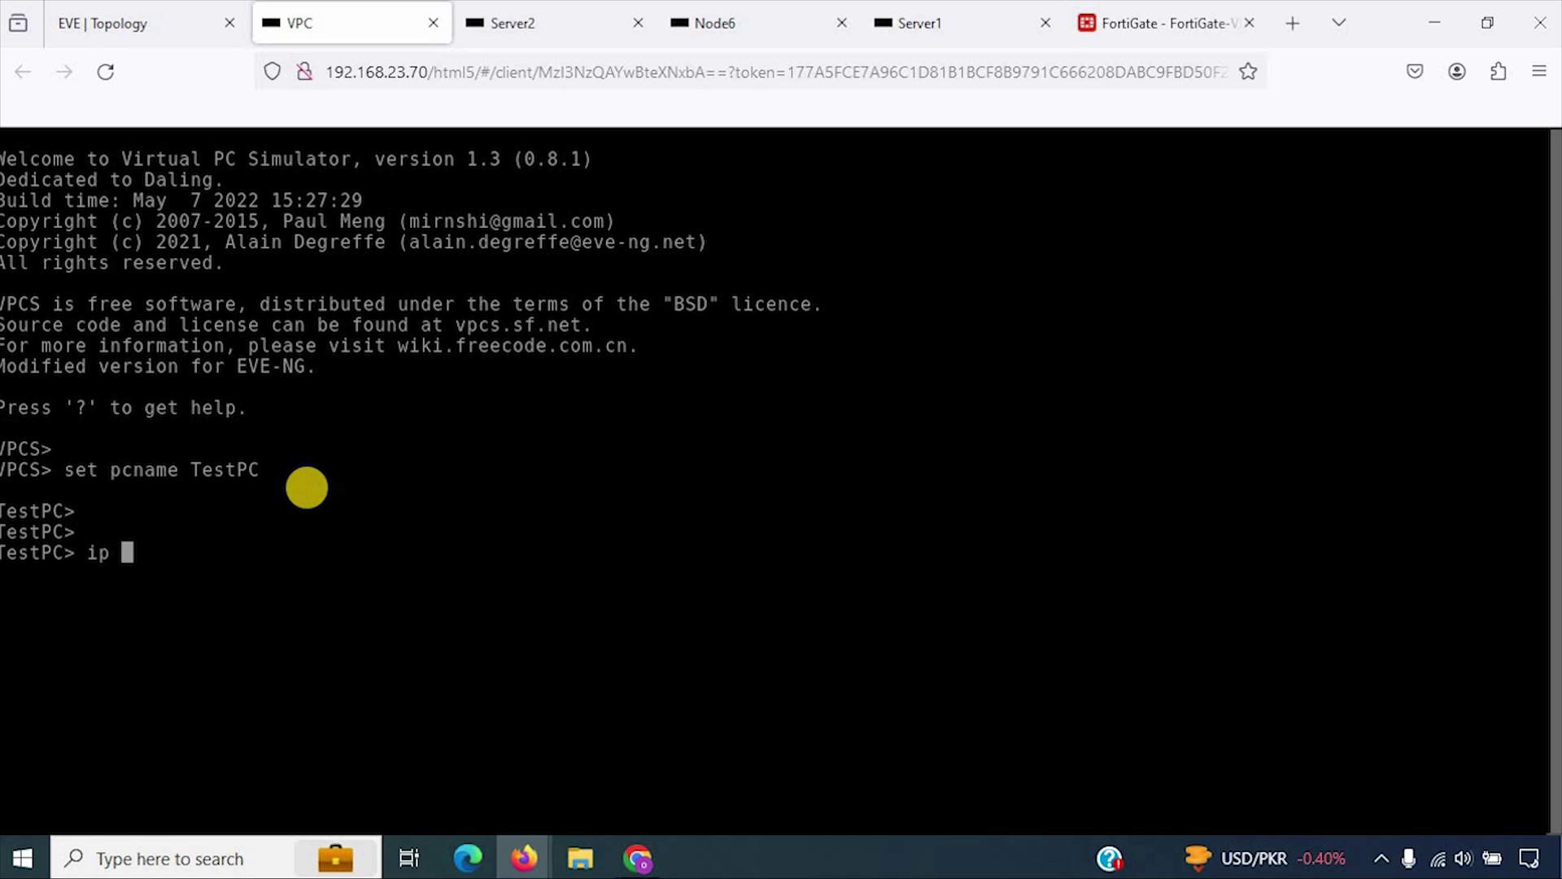
- Assign TestPC the IP 192.168.4.1 with mask 255.255.255.0 and gateway 192.168.4.100, and save the configuration
text(ip 192.168.4.1)
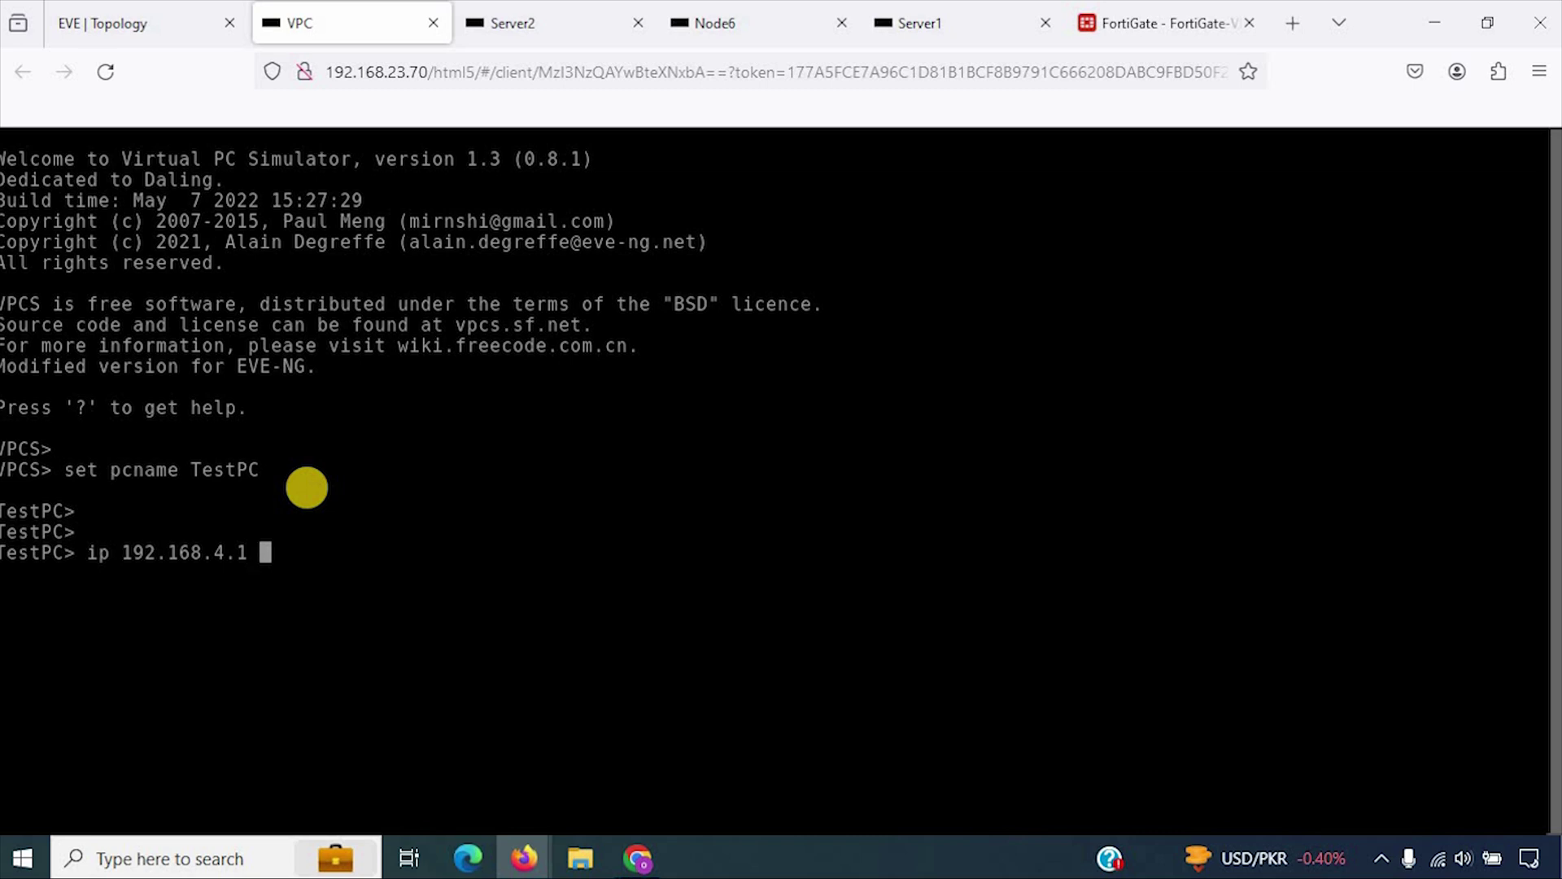
text( 255.255.255.0 192.168)
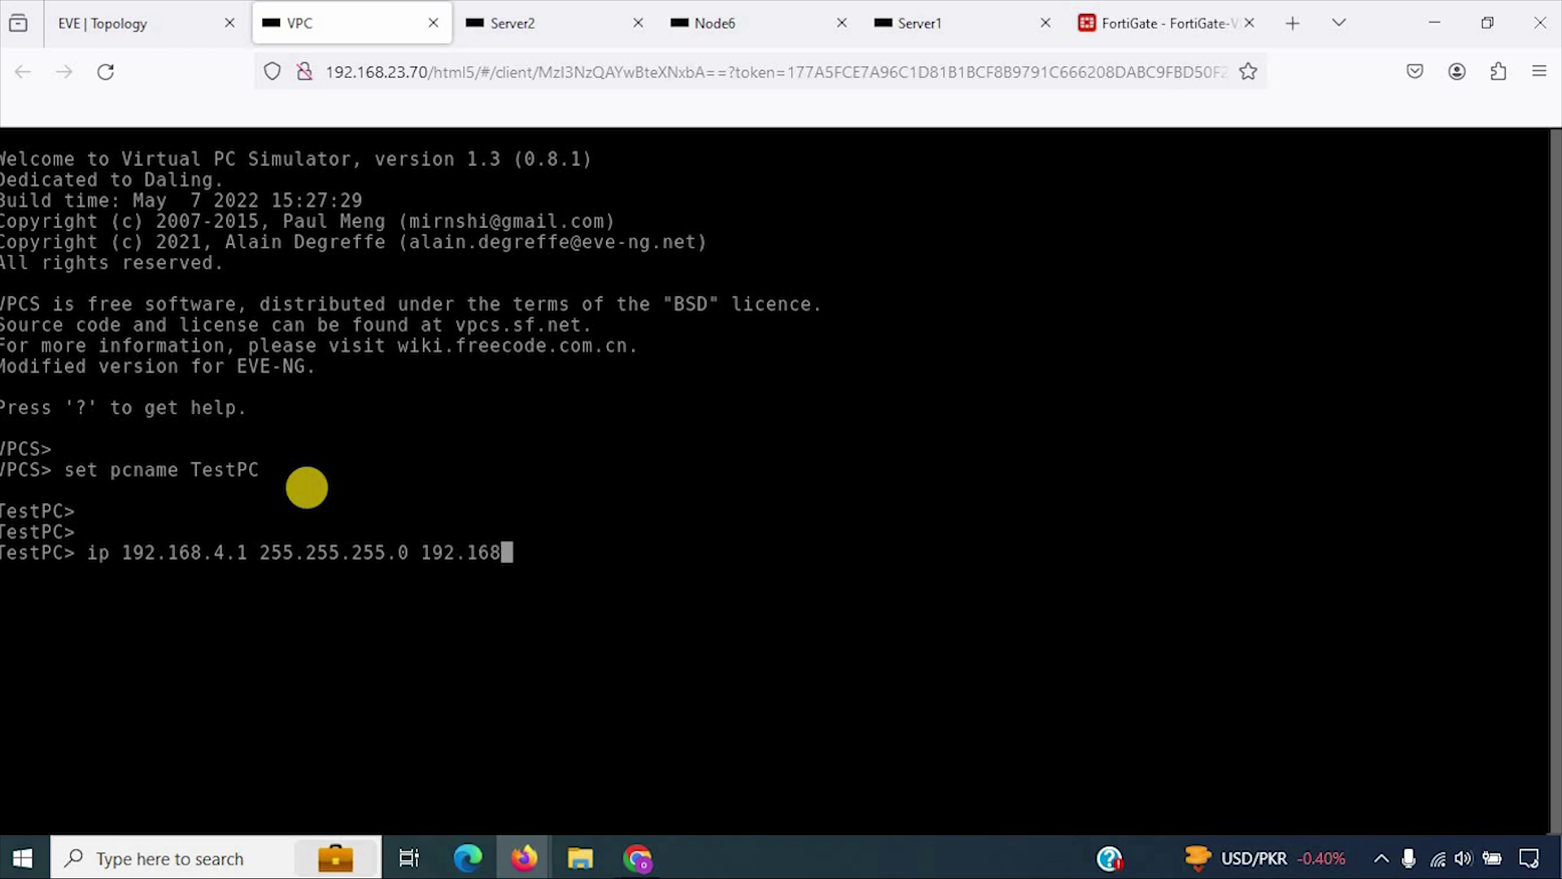
text(00)
key(Return)
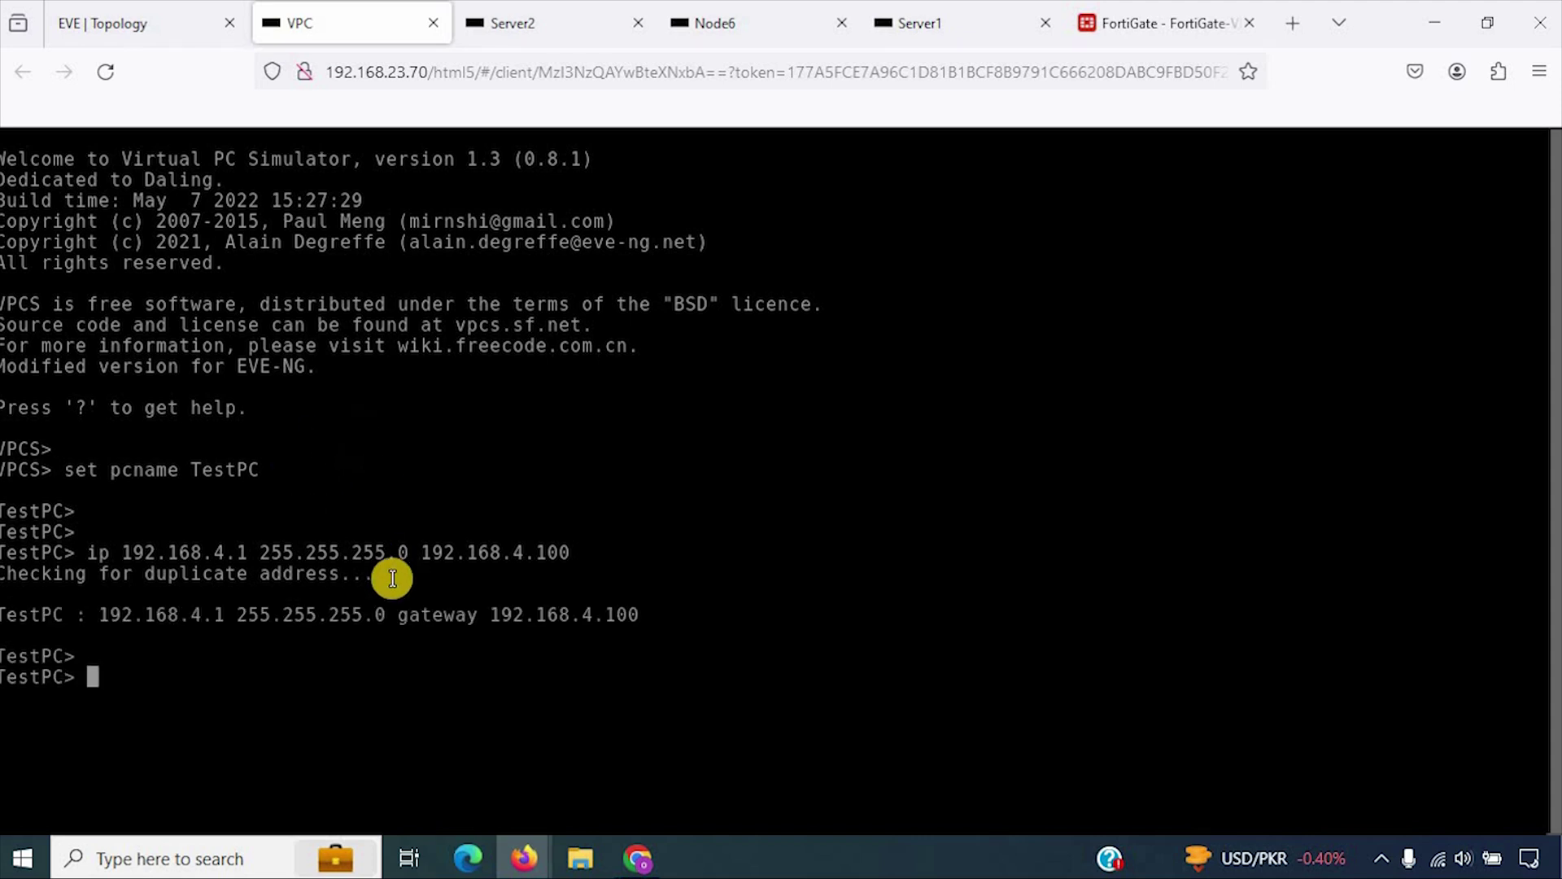
text(save)
key(Return)
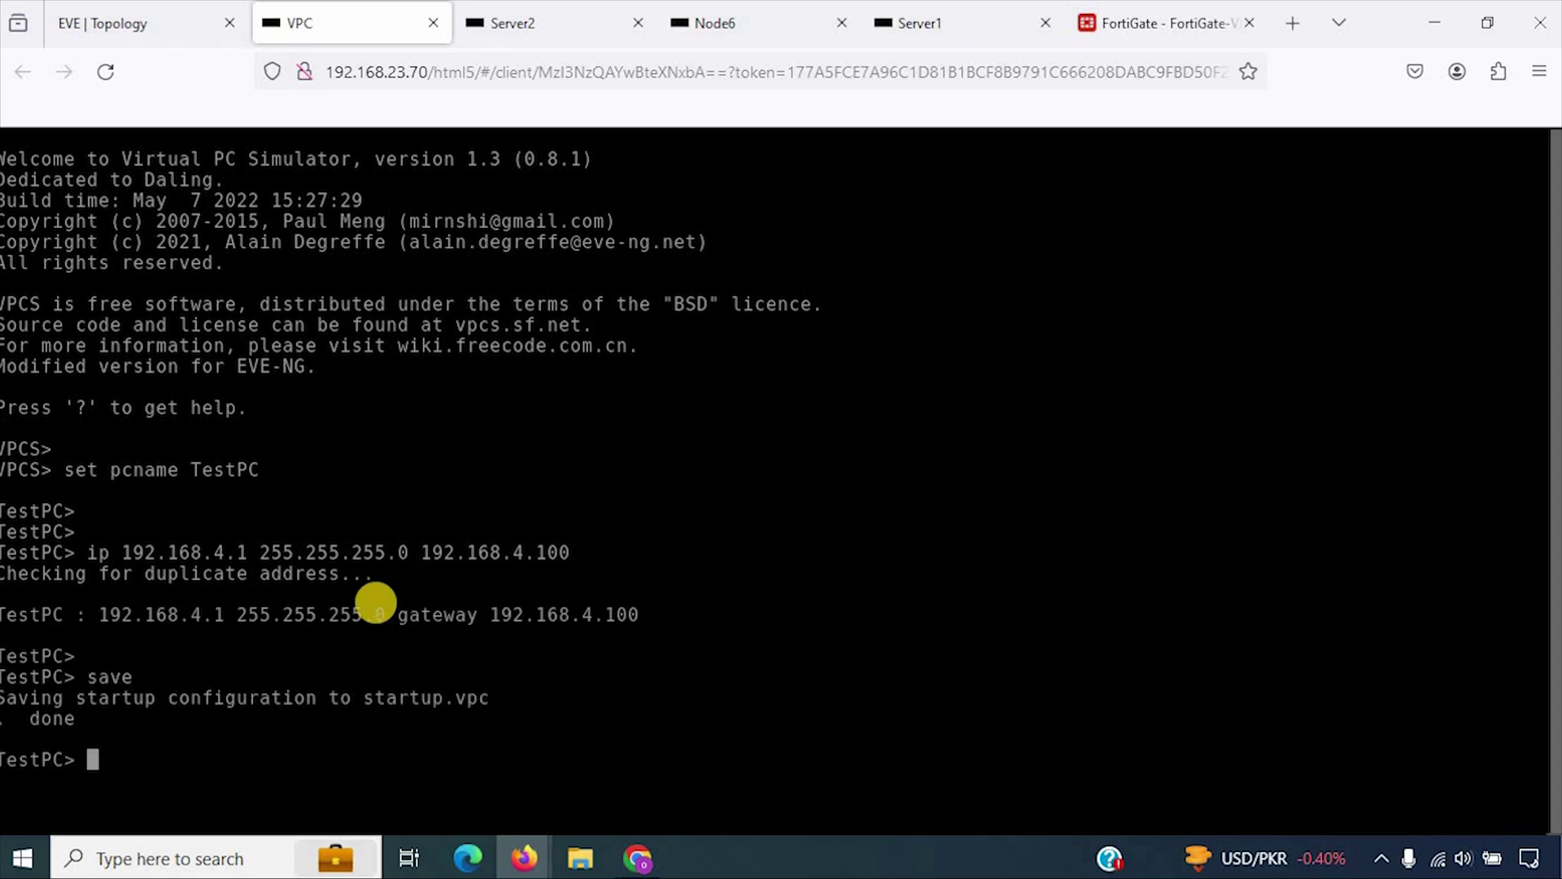
- Check the port3 address in the EVE topology, and log in to FortiGate as admin with the account password, dismissing the setup prompts
click(173, 29)
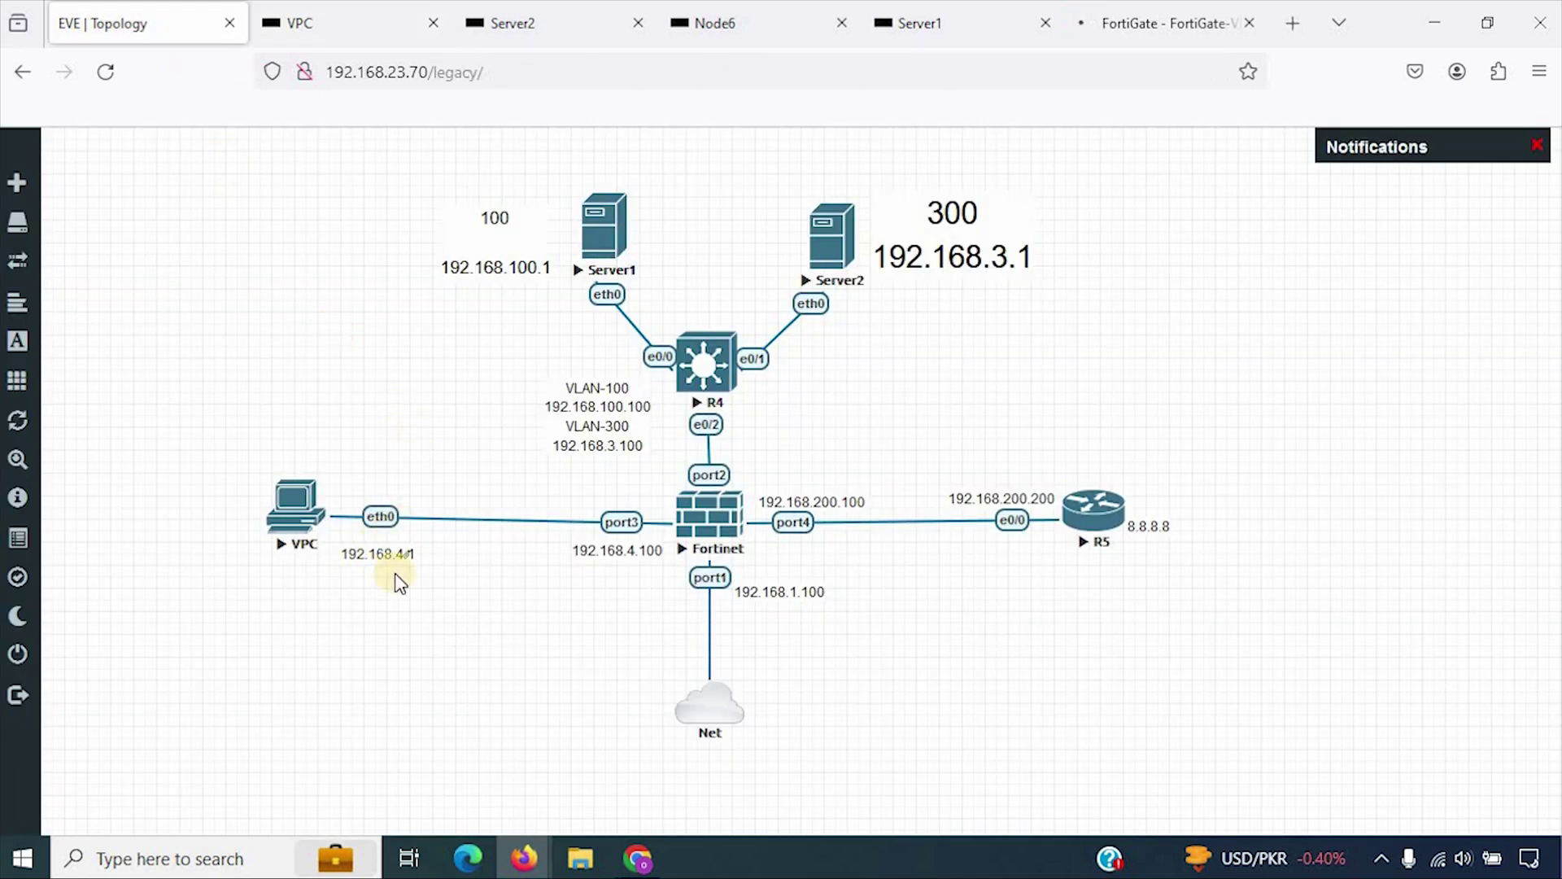
click(626, 556)
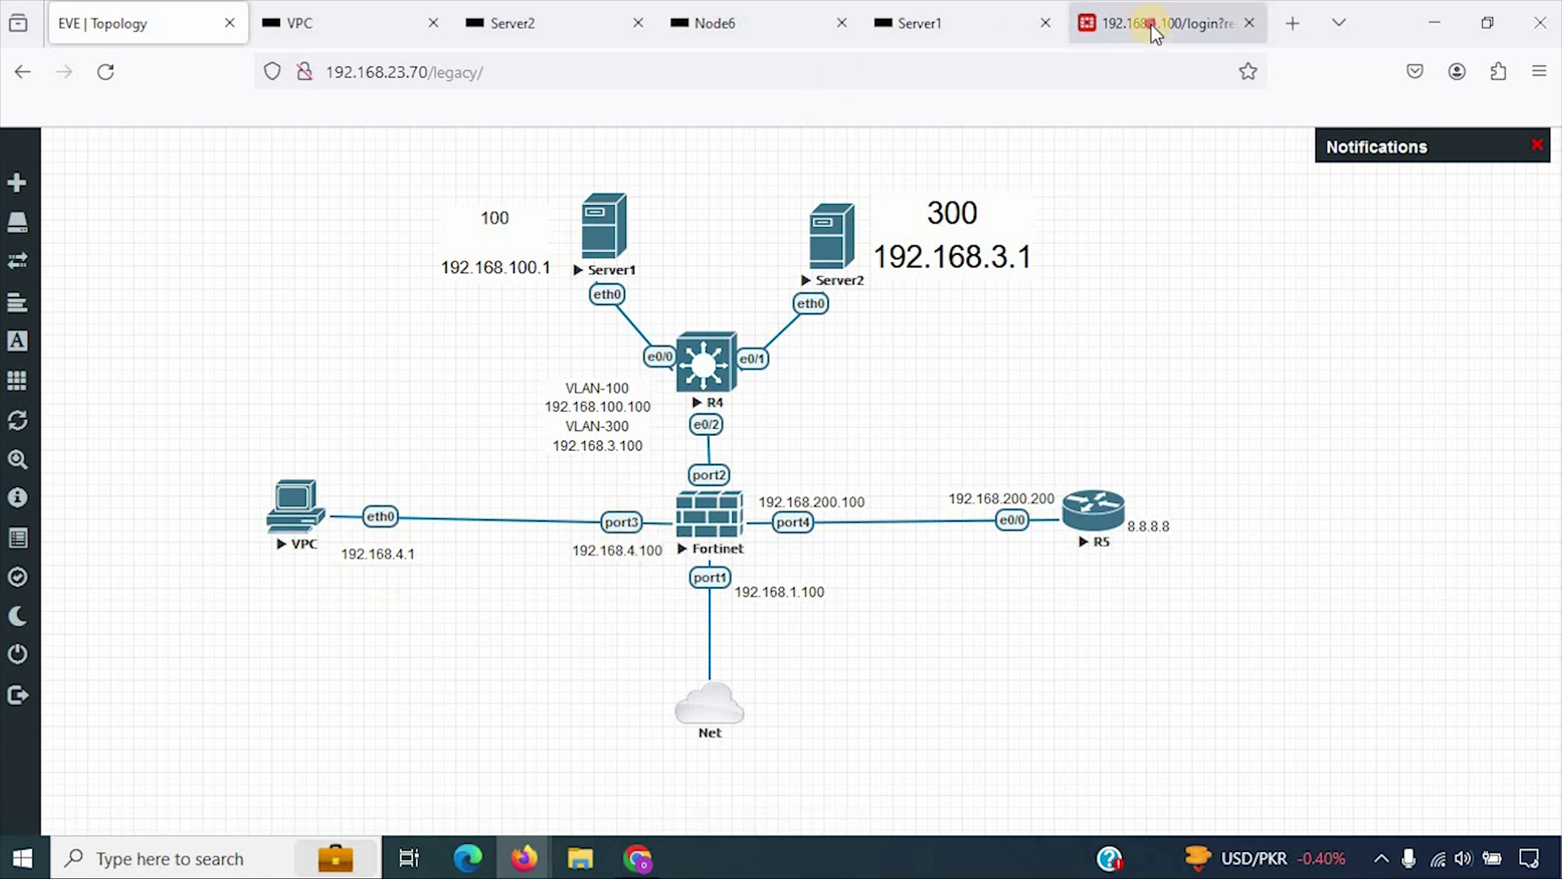
click(1151, 23)
text(admin)
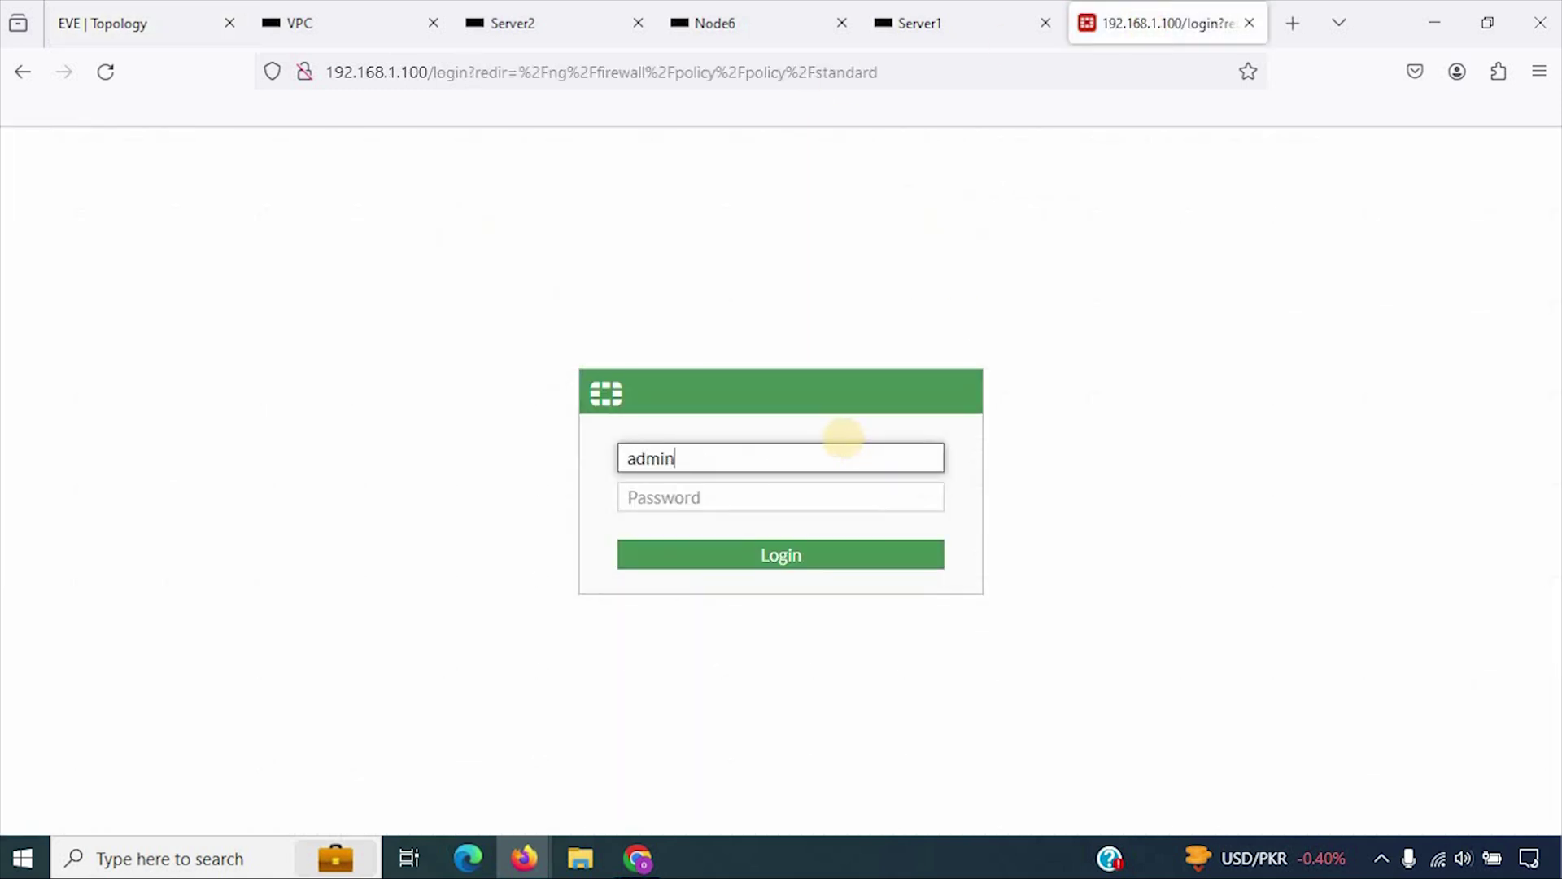
key(Tab)
text(a)
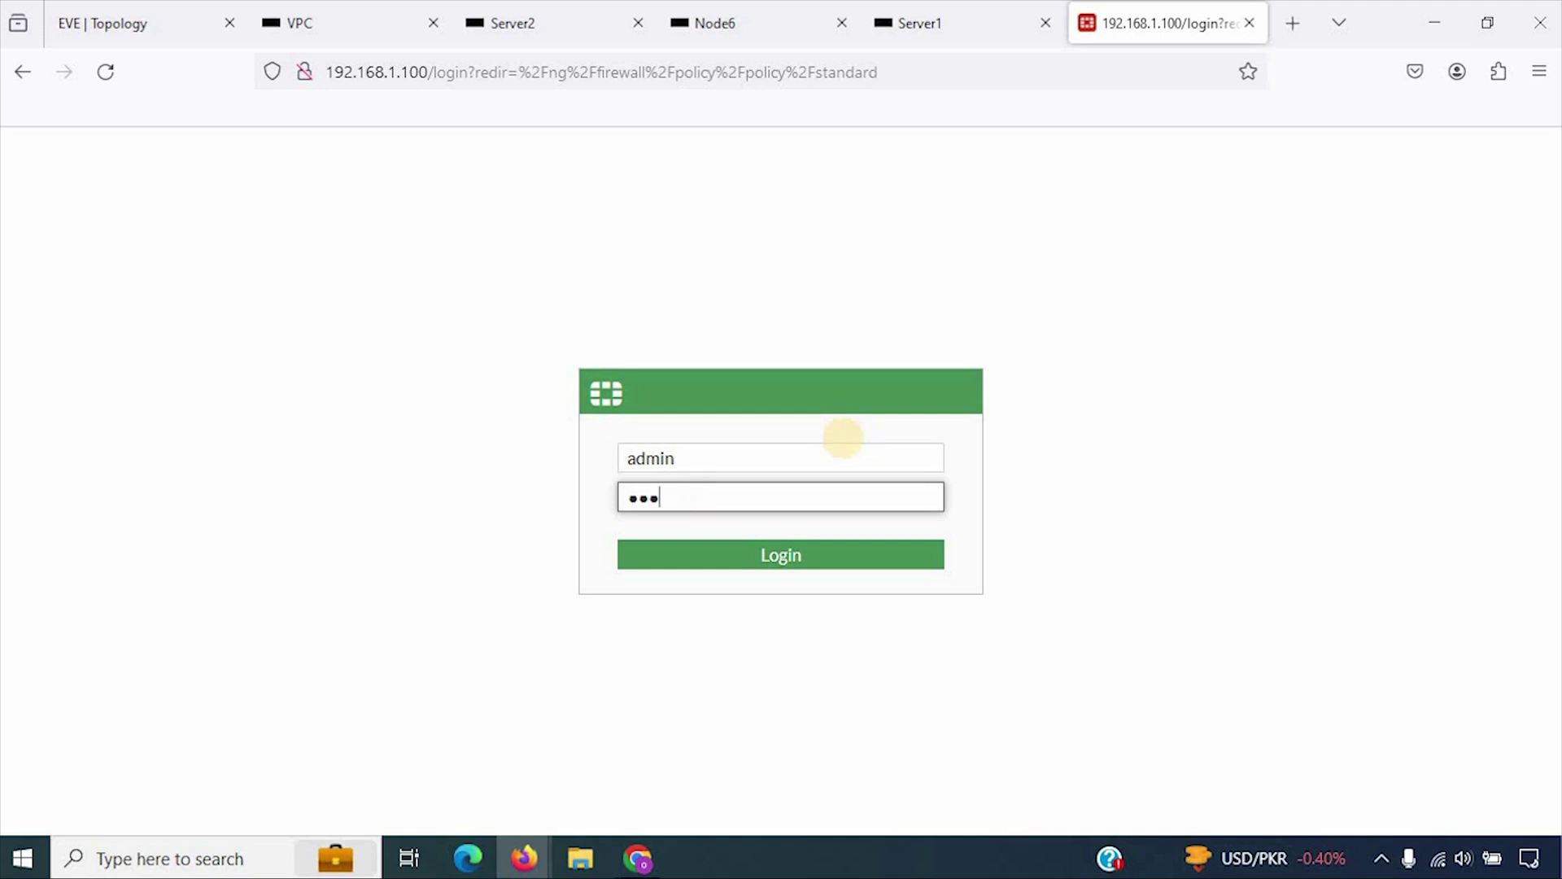
key(Return)
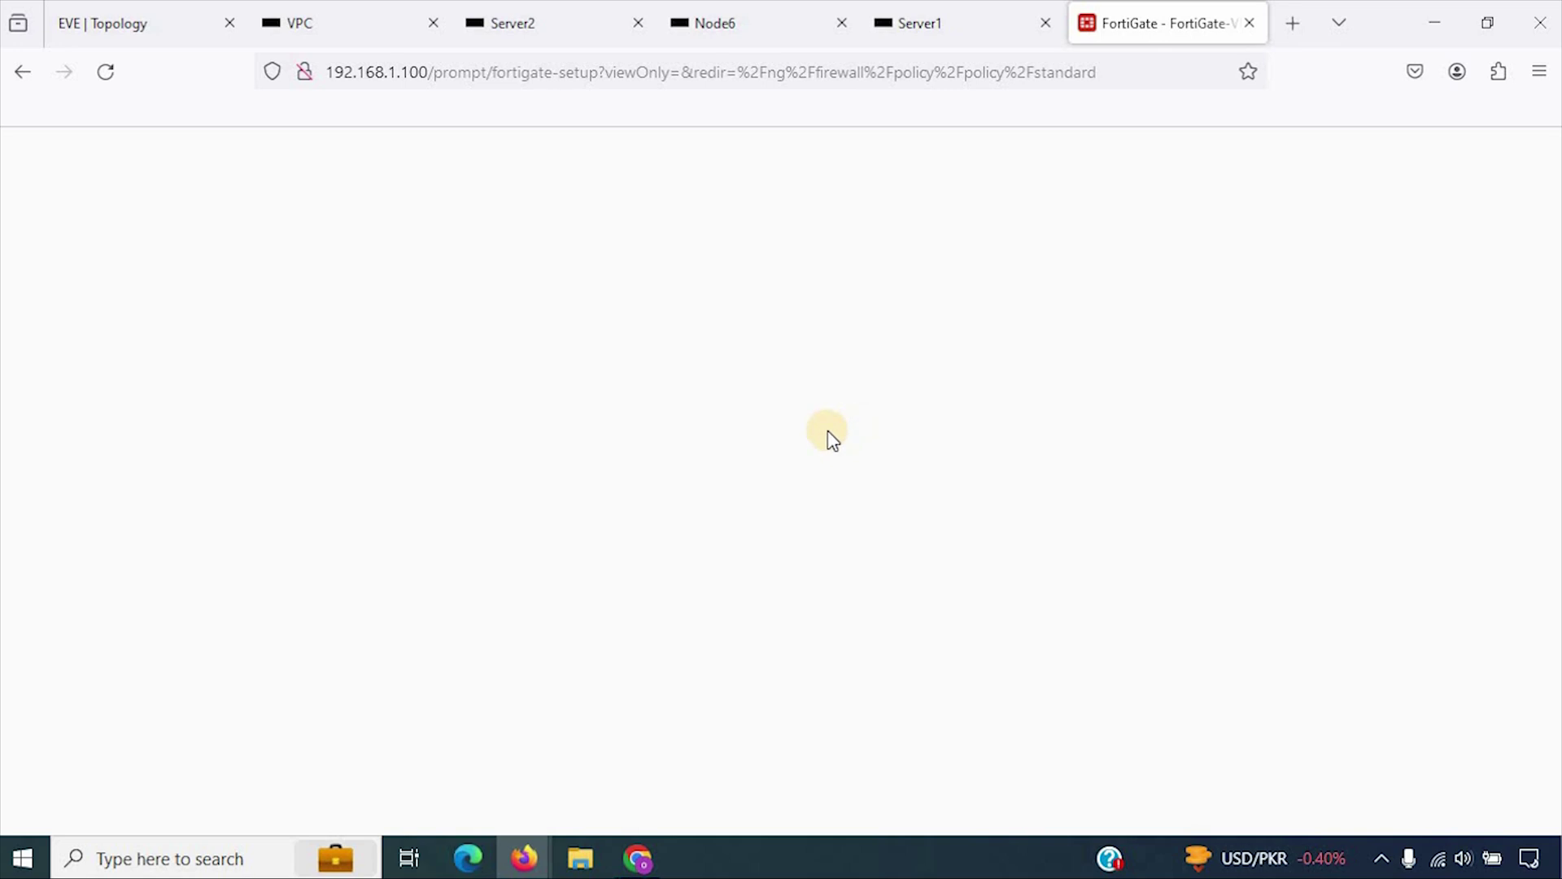
click(852, 602)
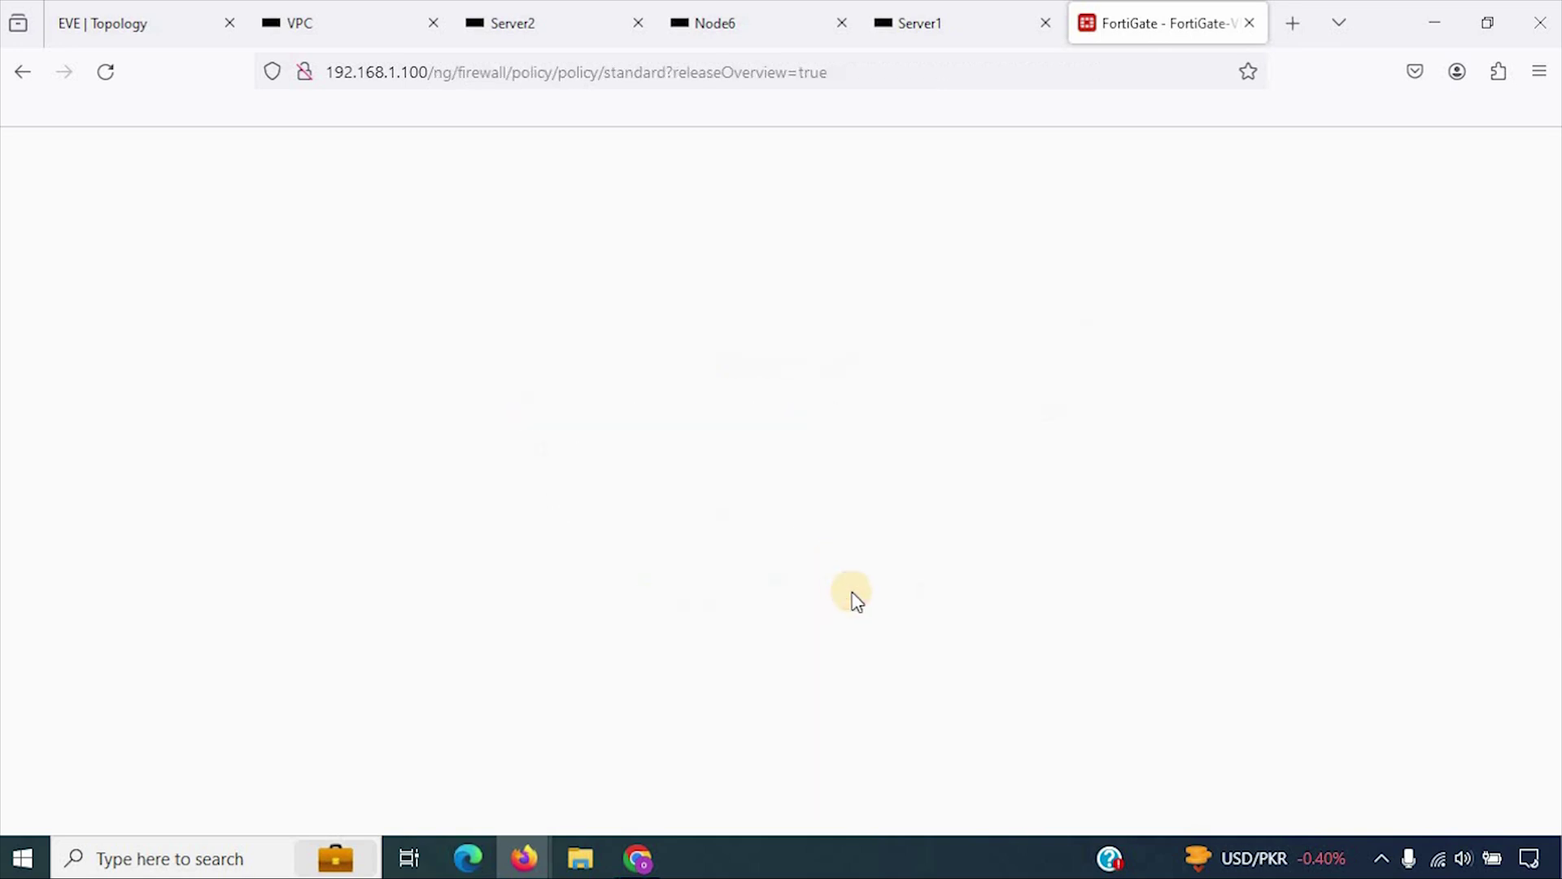
click(813, 771)
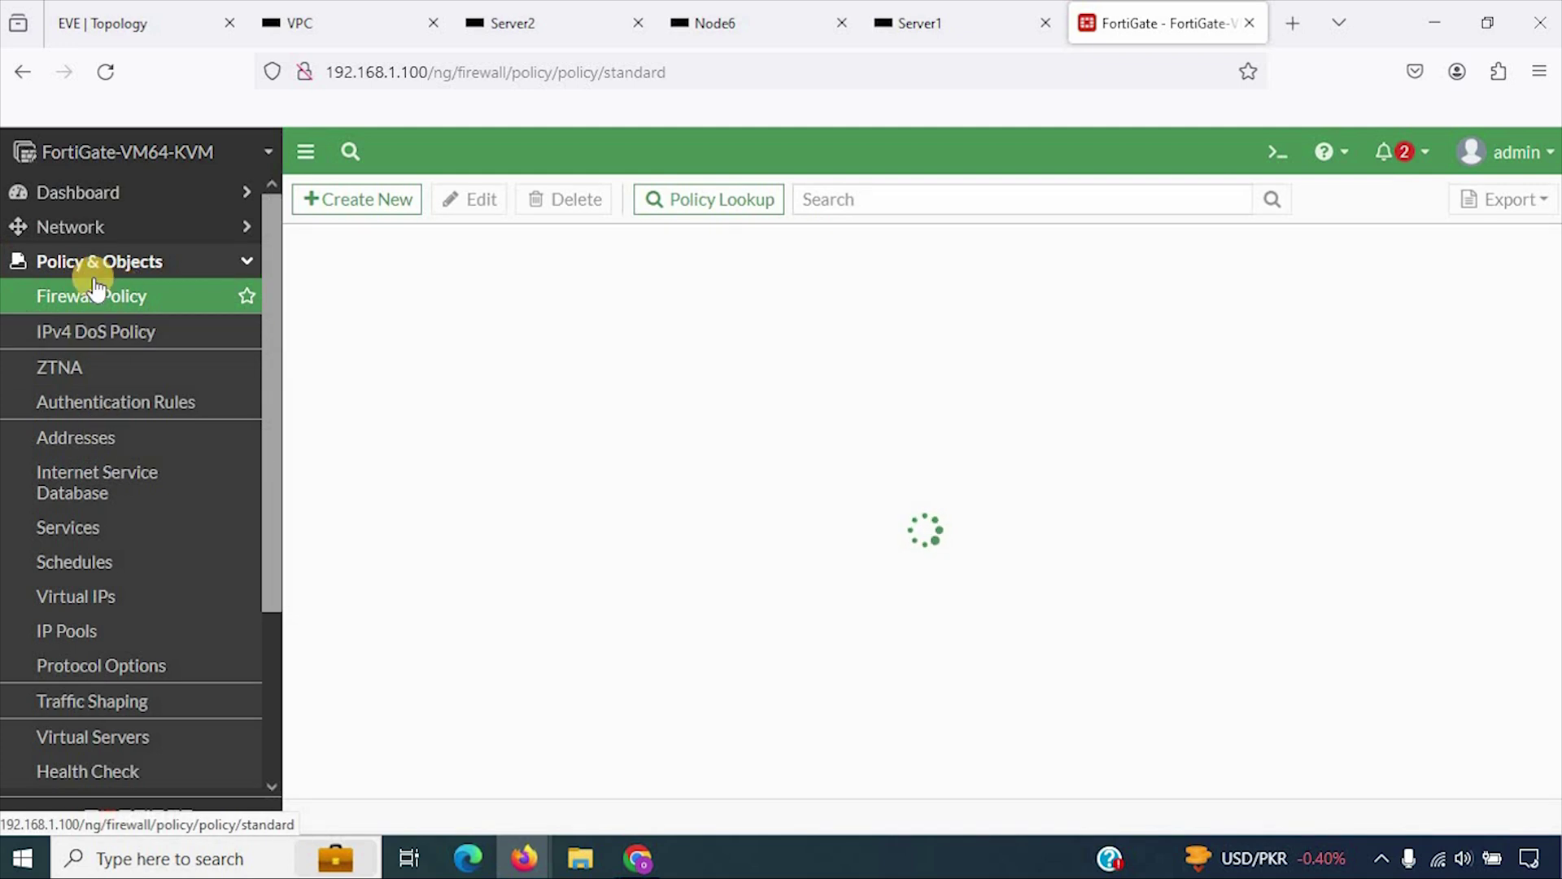
- Open the FortiGate interface list, check the VPC's port in the EVE topology, and open port3 for editing
click(97, 227)
click(95, 265)
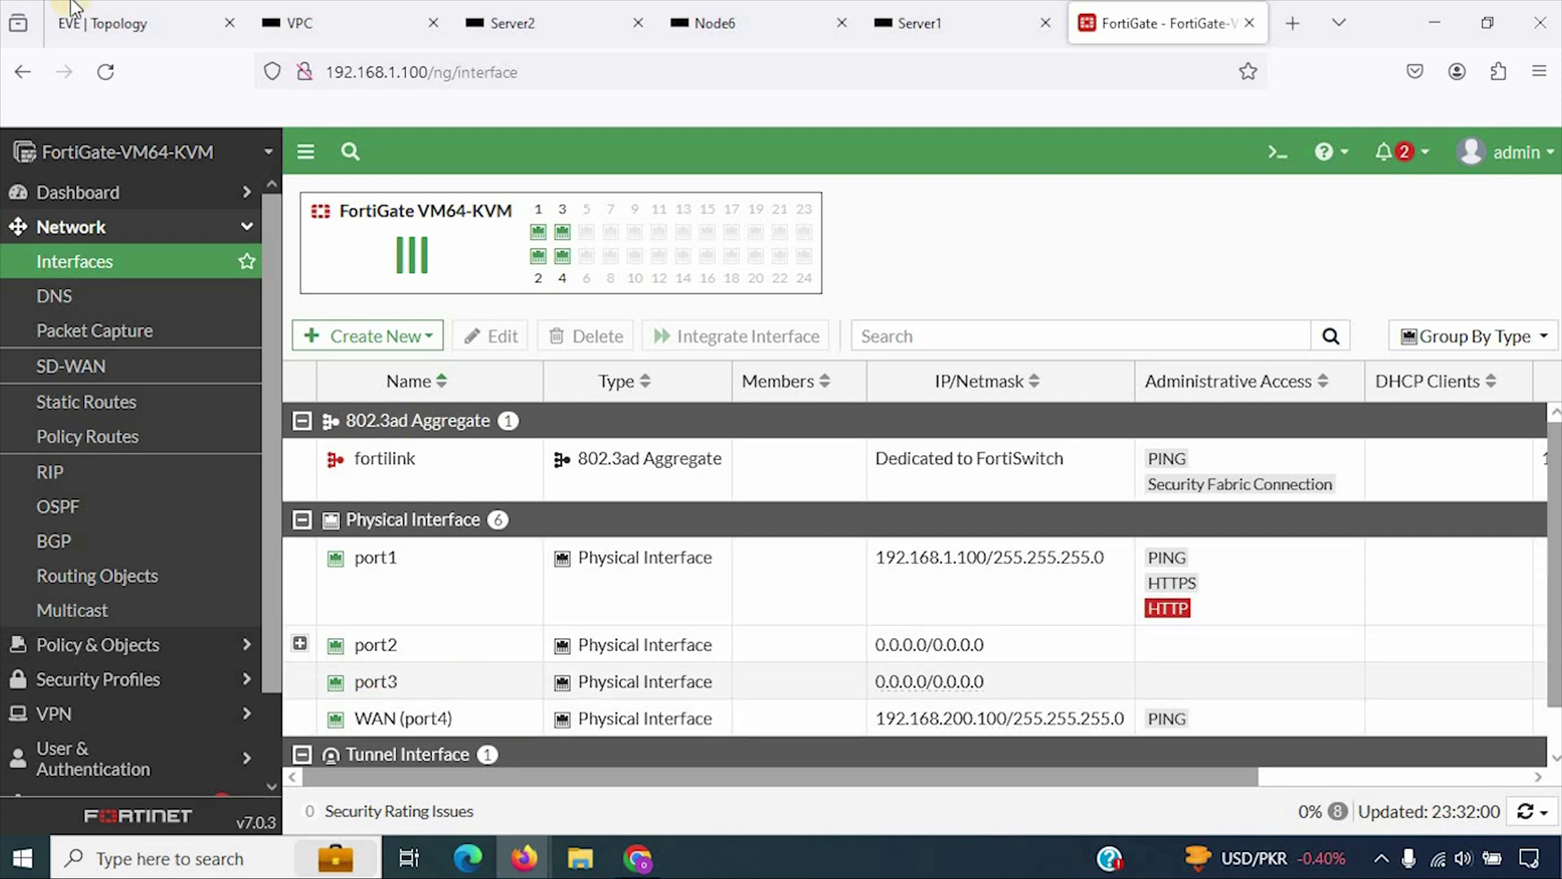
click(106, 23)
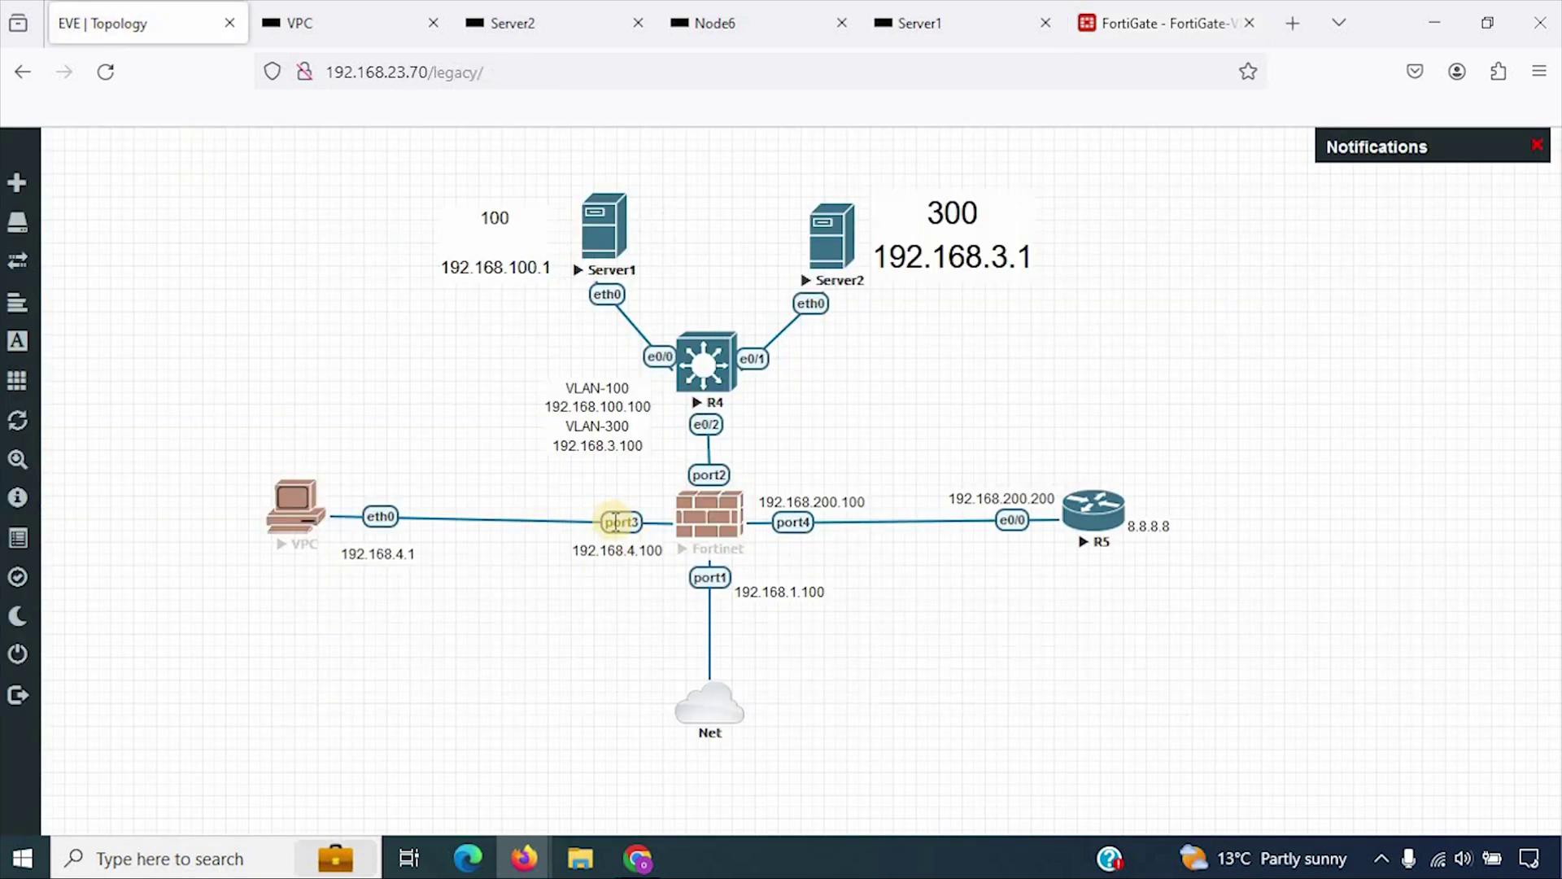
click(1164, 23)
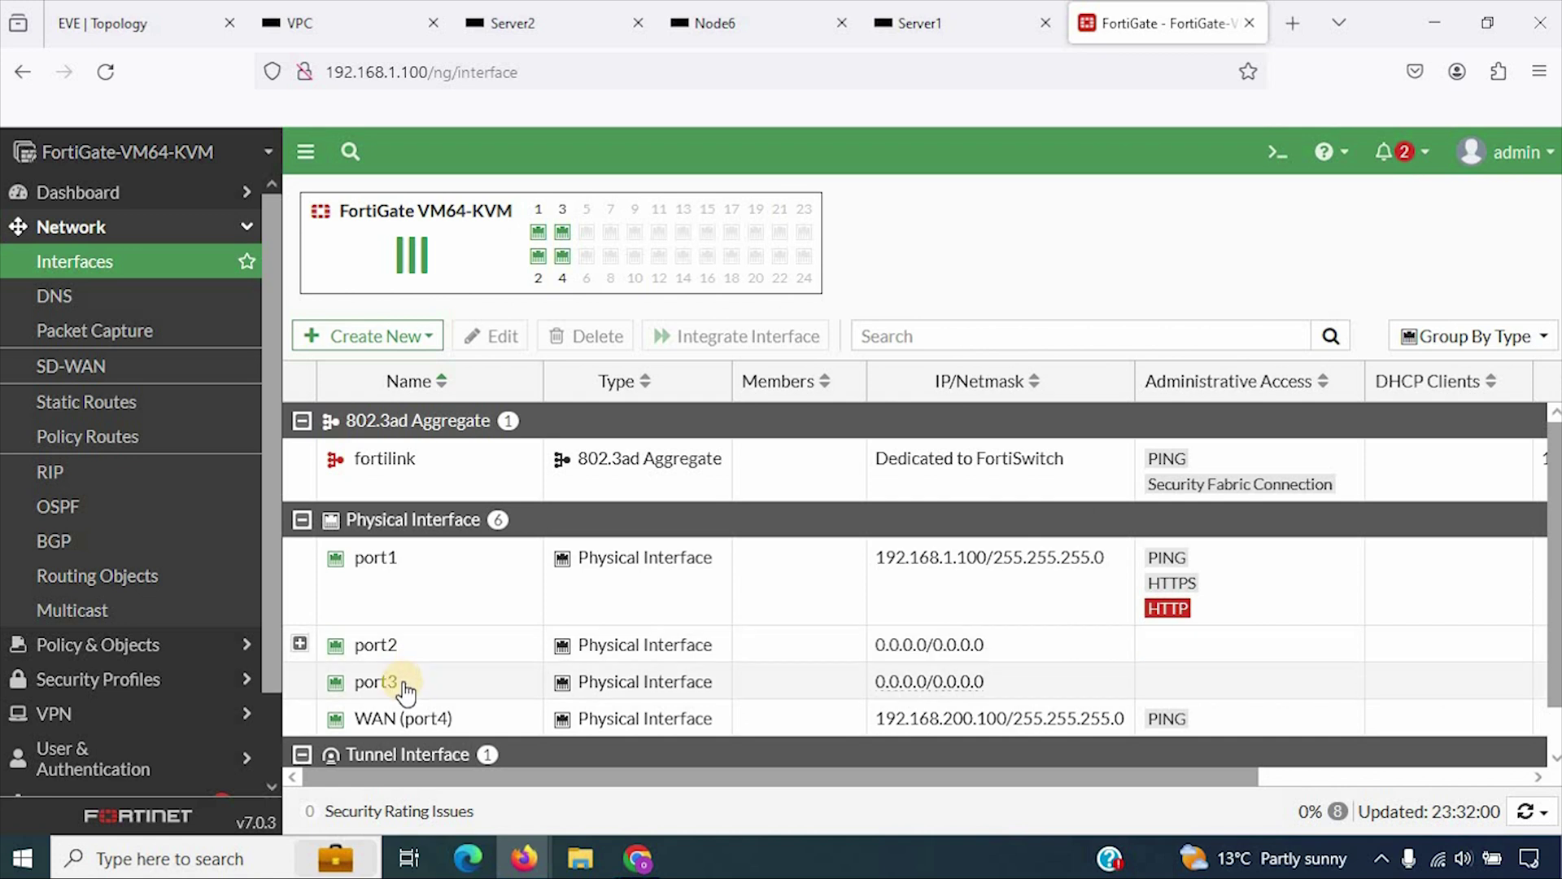
click(404, 685)
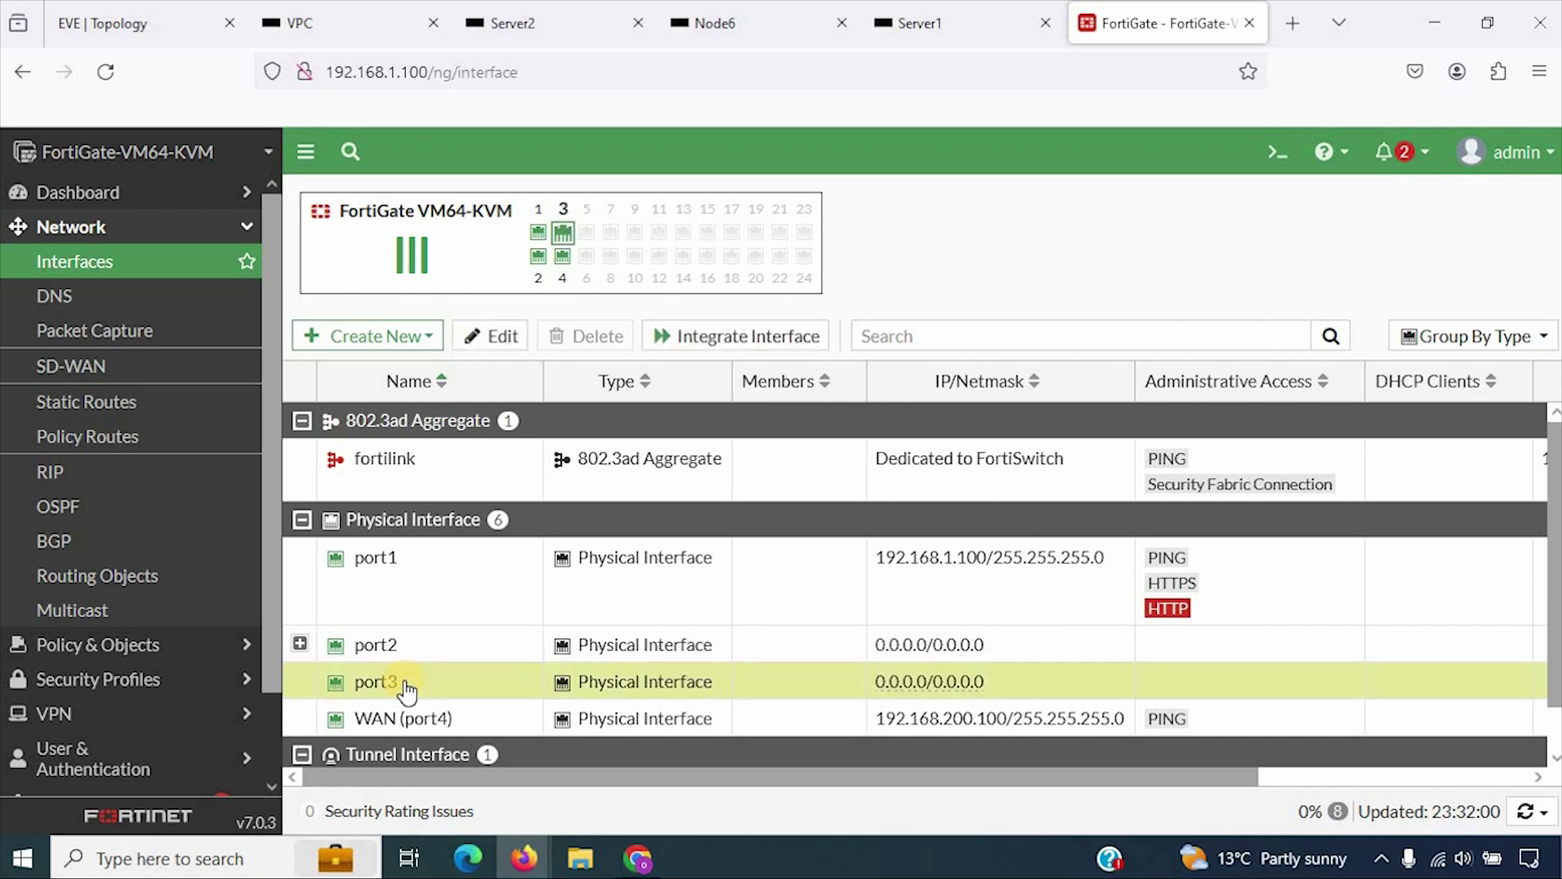
double_click(405, 685)
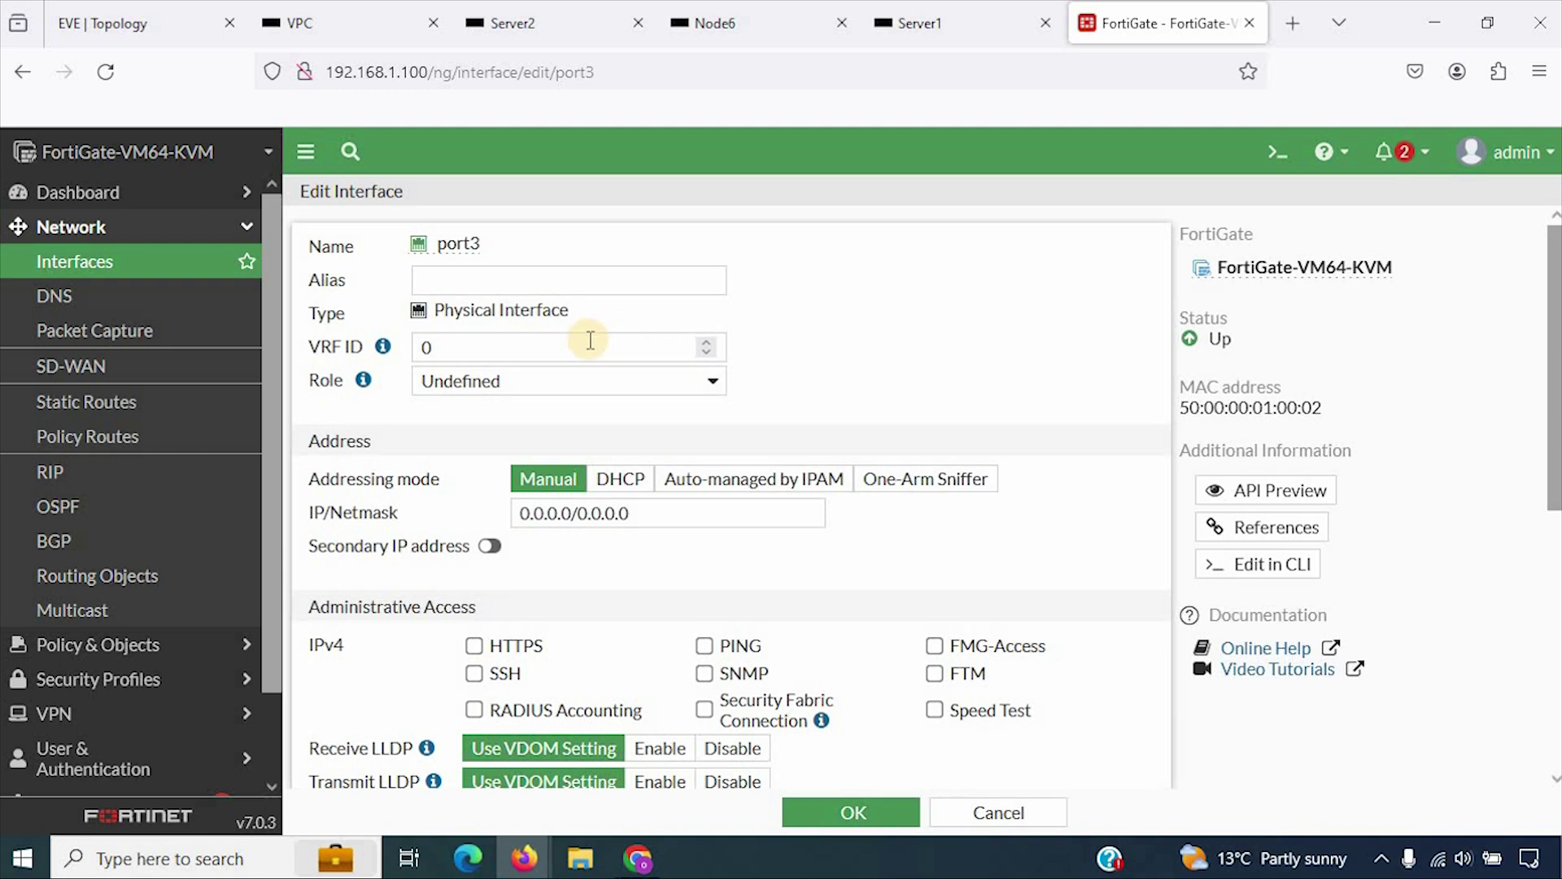
- Give port3 the alias TEST-PC-LAN and the role LAN
click(463, 277)
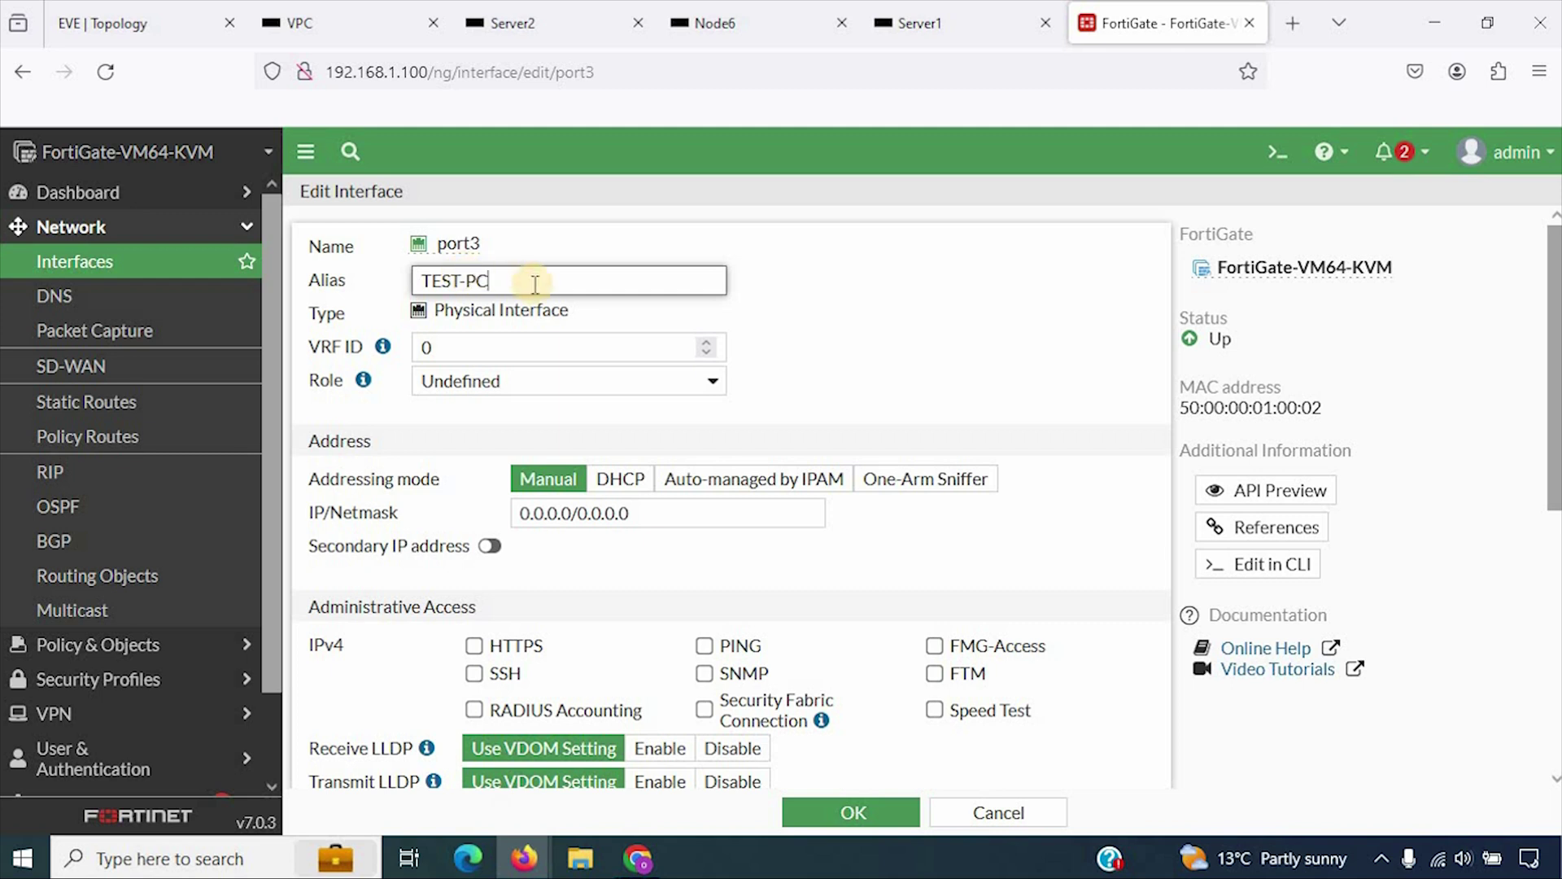
text(-LA)
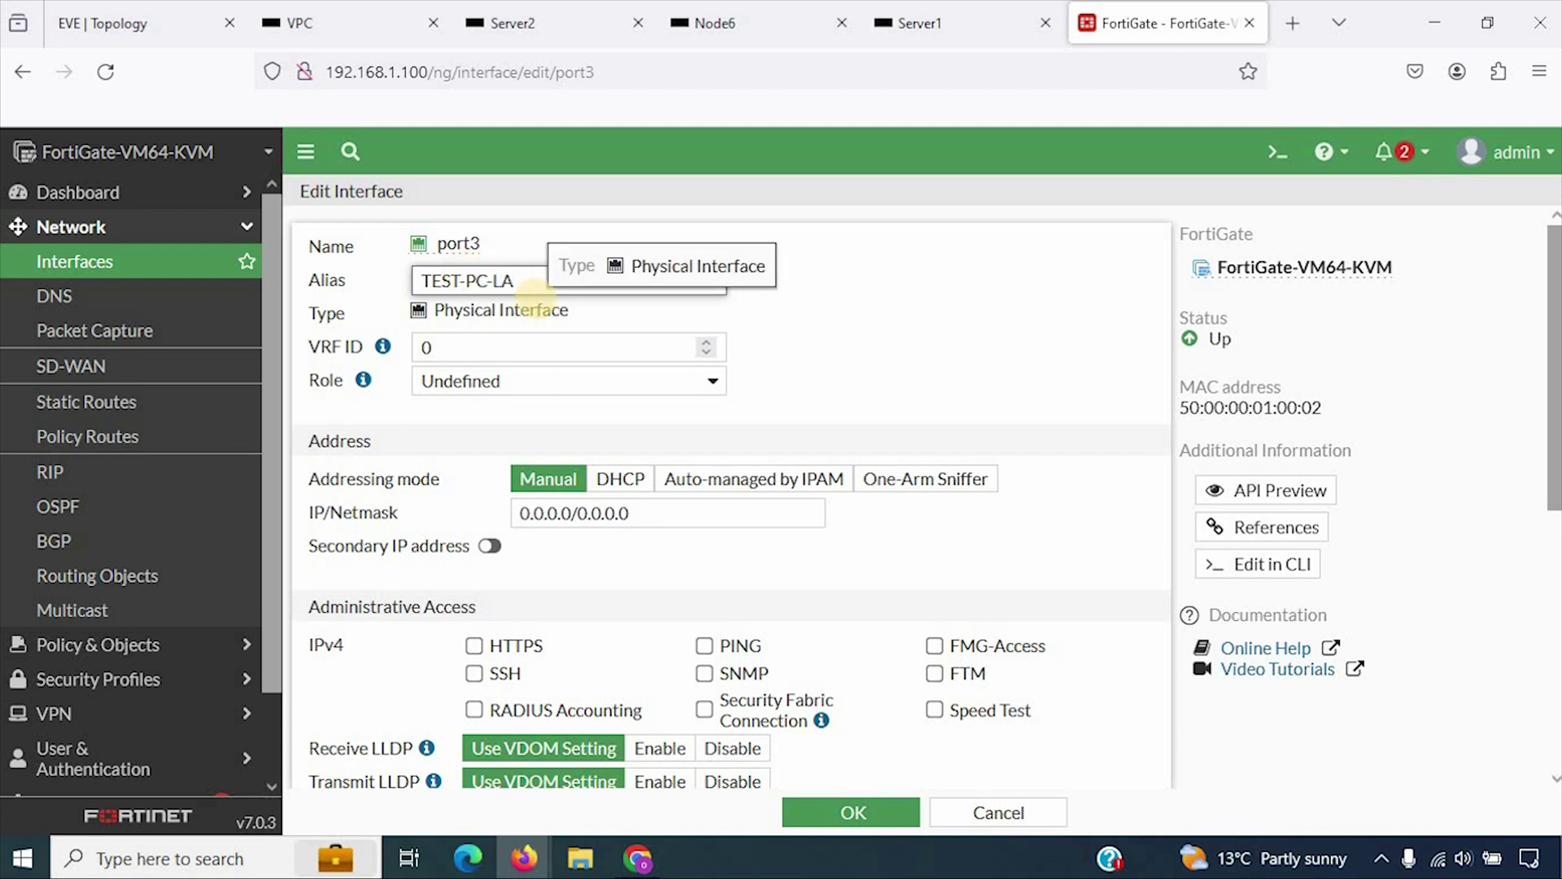
text(N)
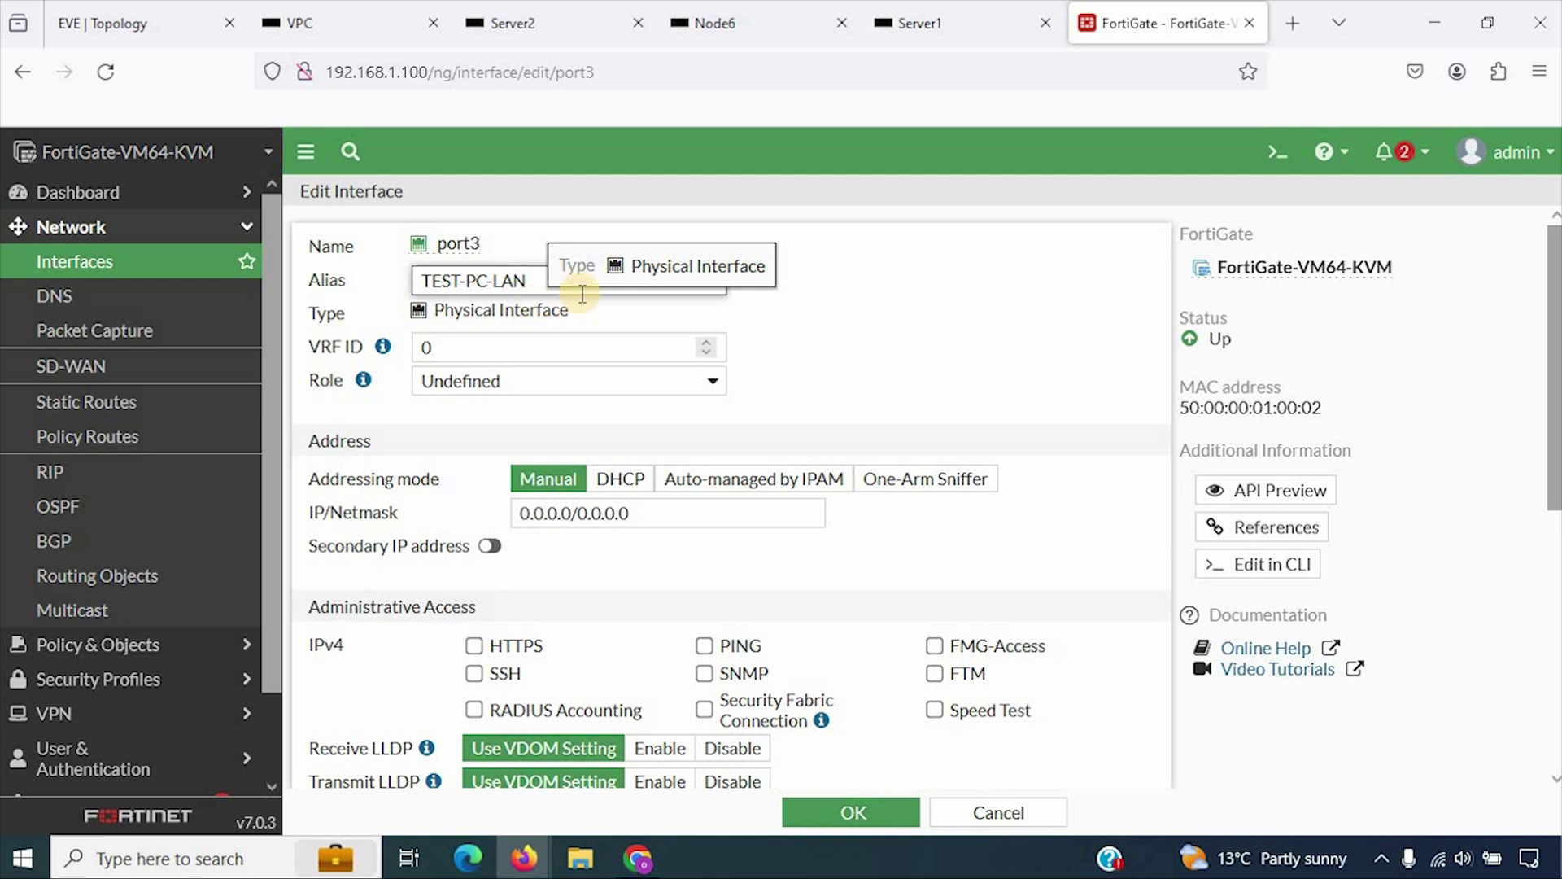
click(636, 382)
click(557, 417)
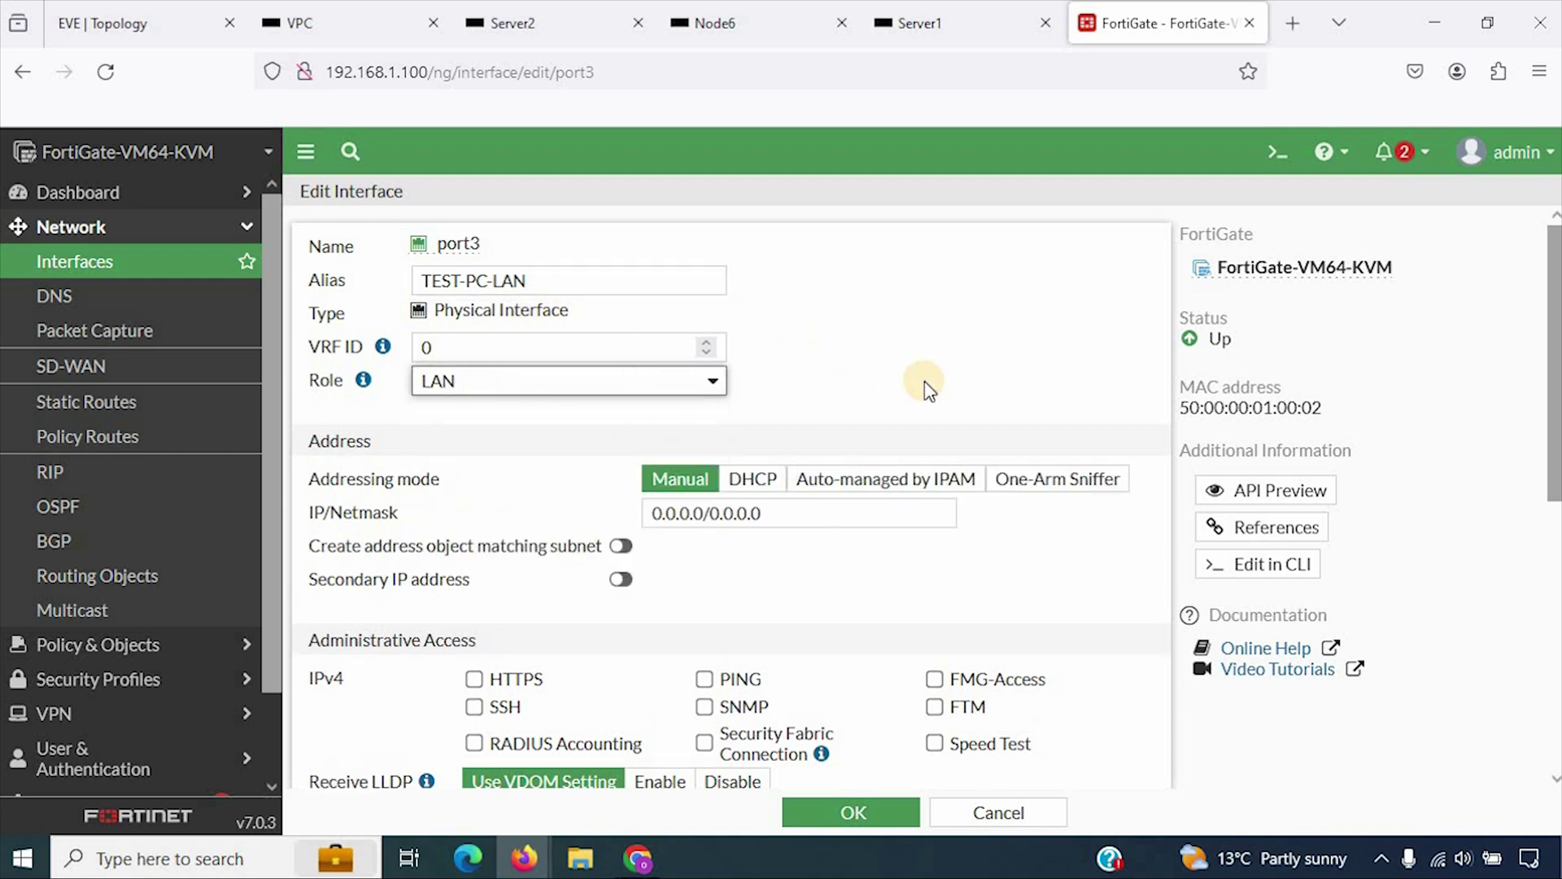
- Set port3's IP/netmask to 192.168.4.100/255.255.255.0, allow PING as administrative access, and save the interface
click(816, 512)
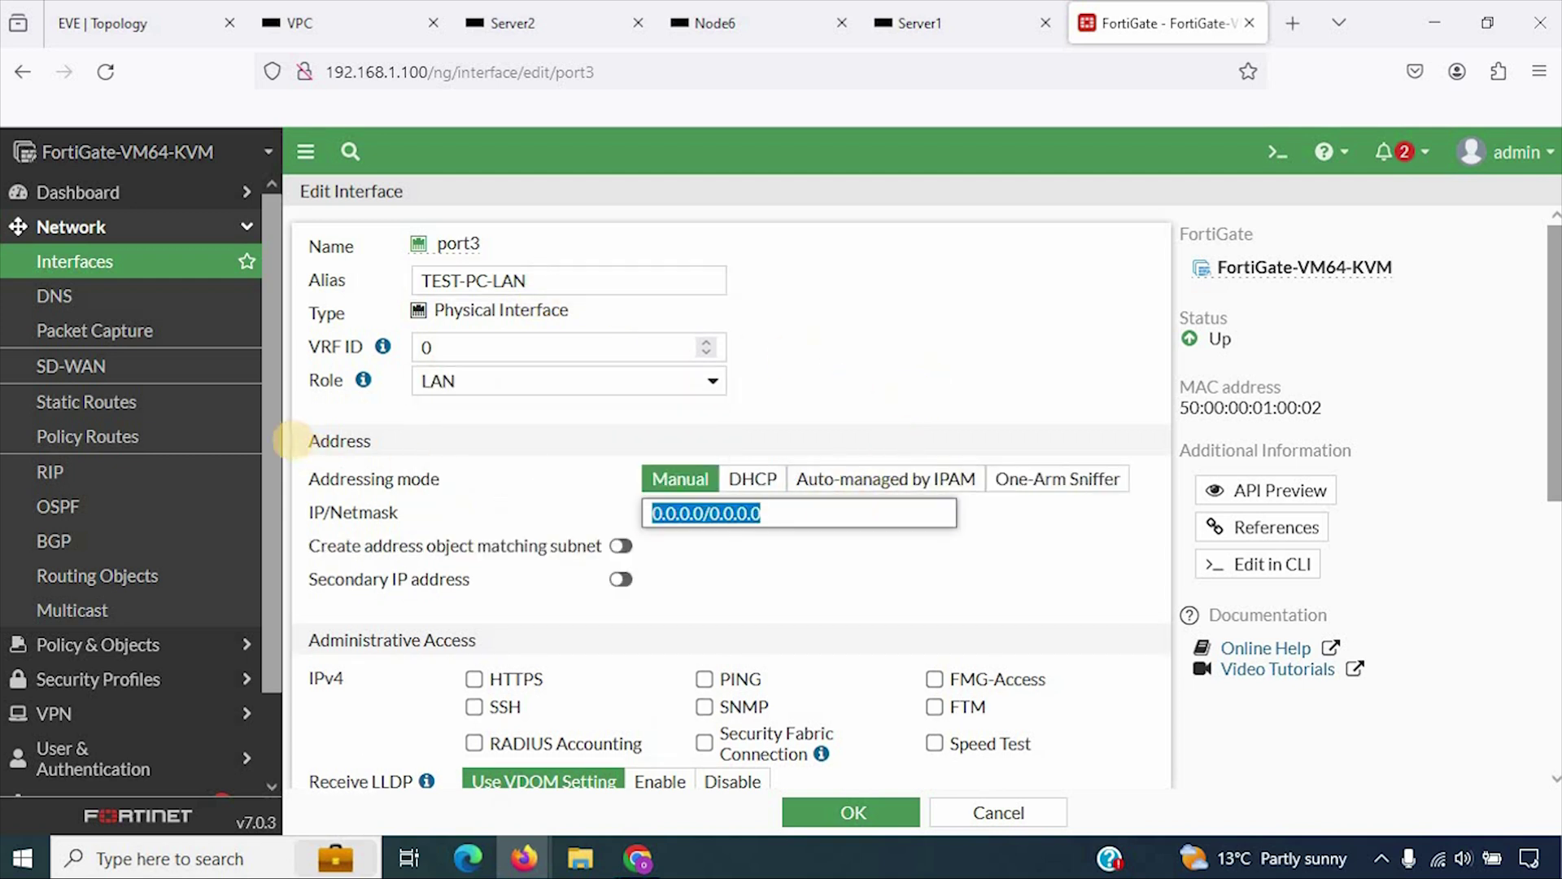
text(192.168.4.100/)
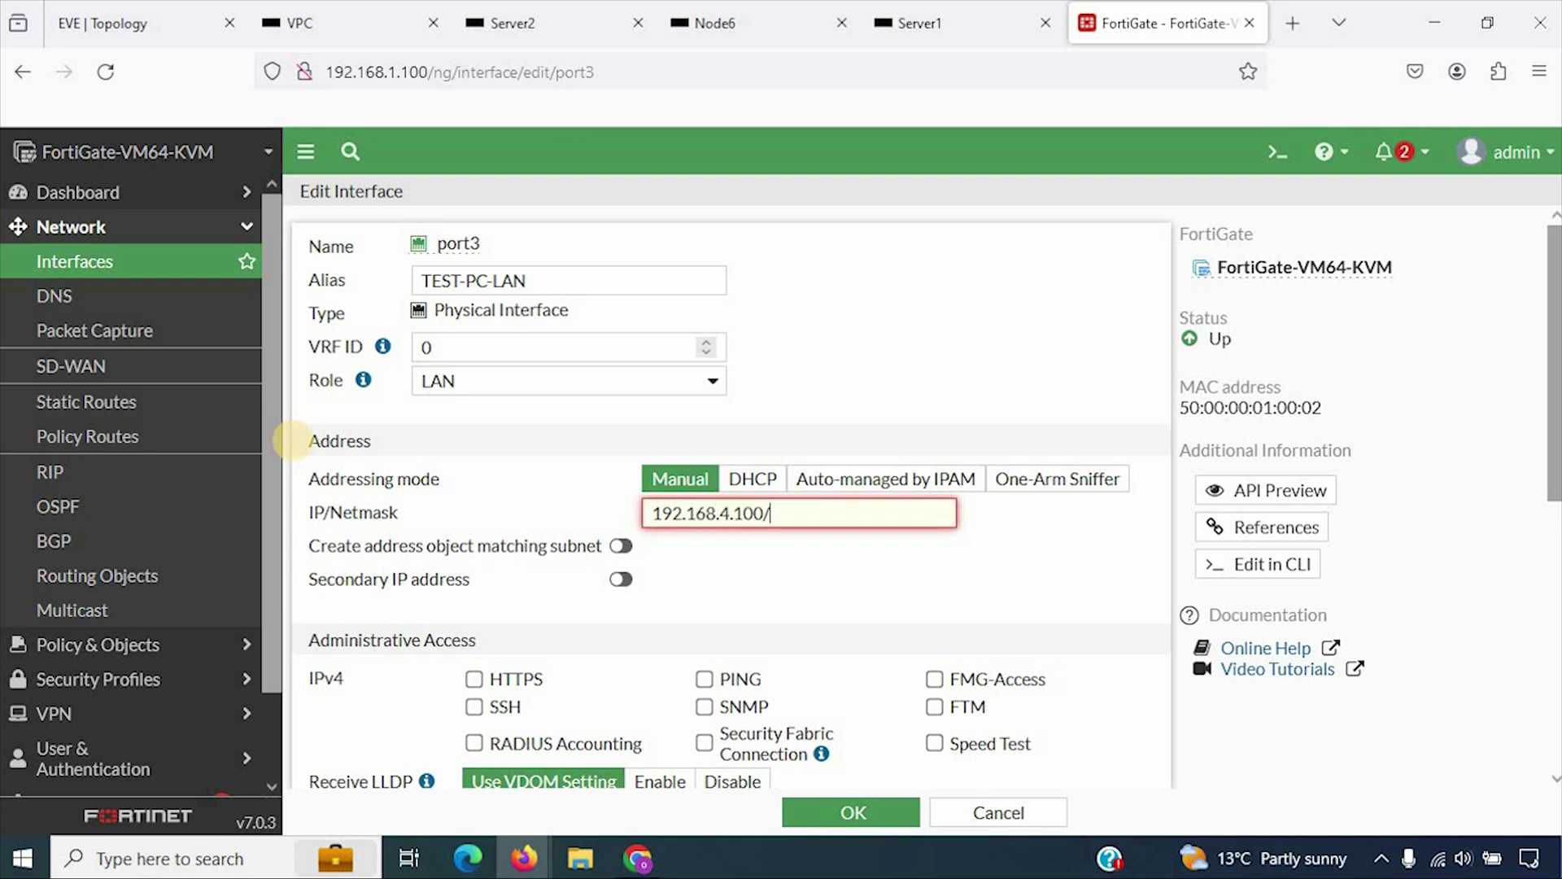
text(255.255.255.0)
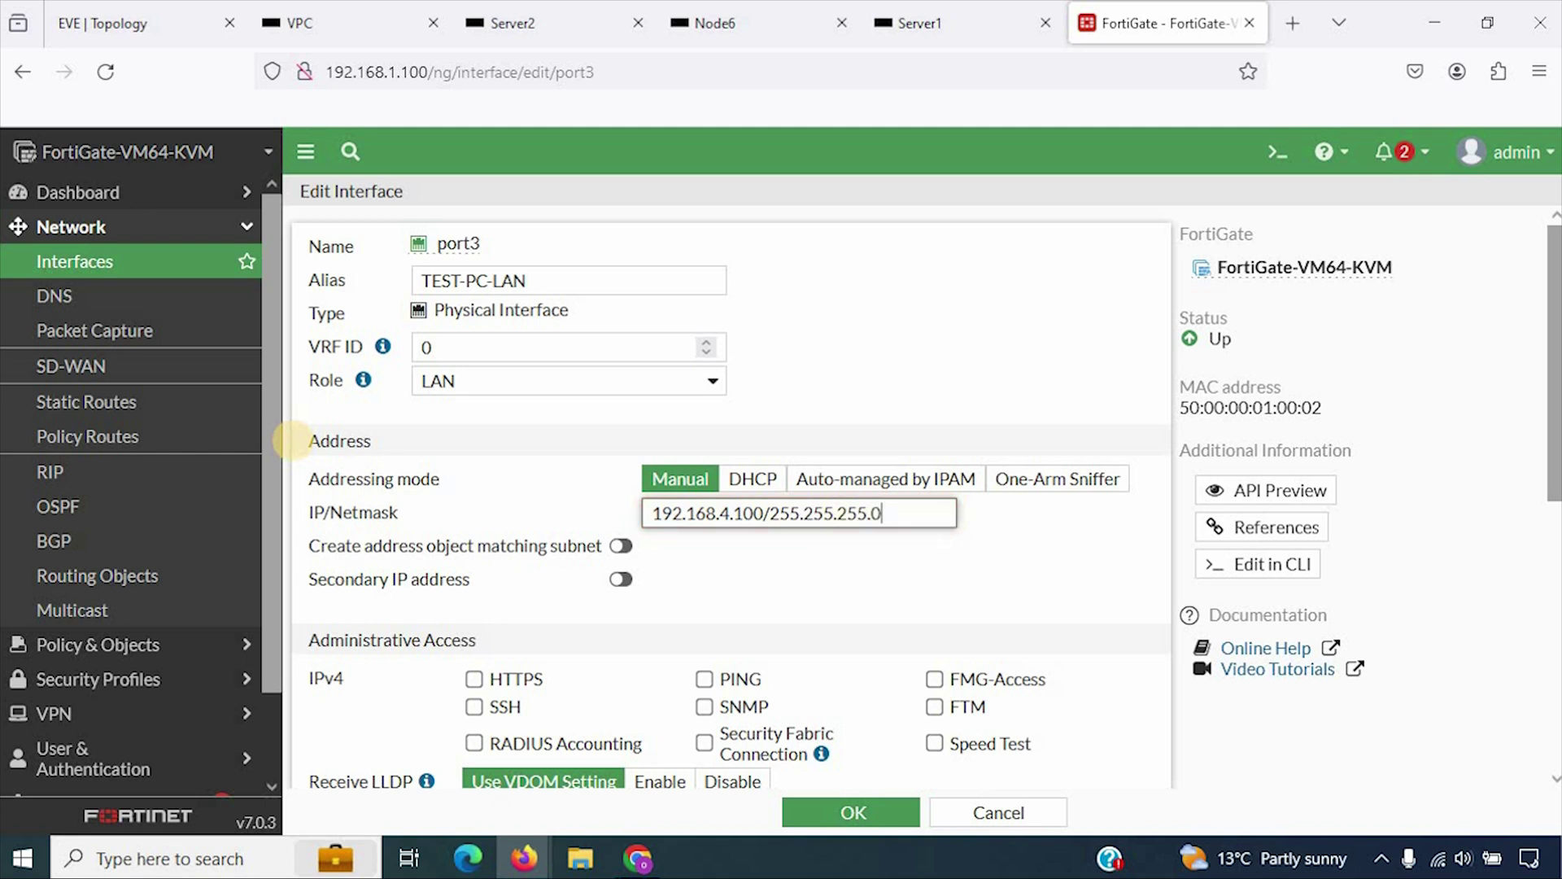
click(703, 678)
scroll(850, 655, down, 6)
click(877, 813)
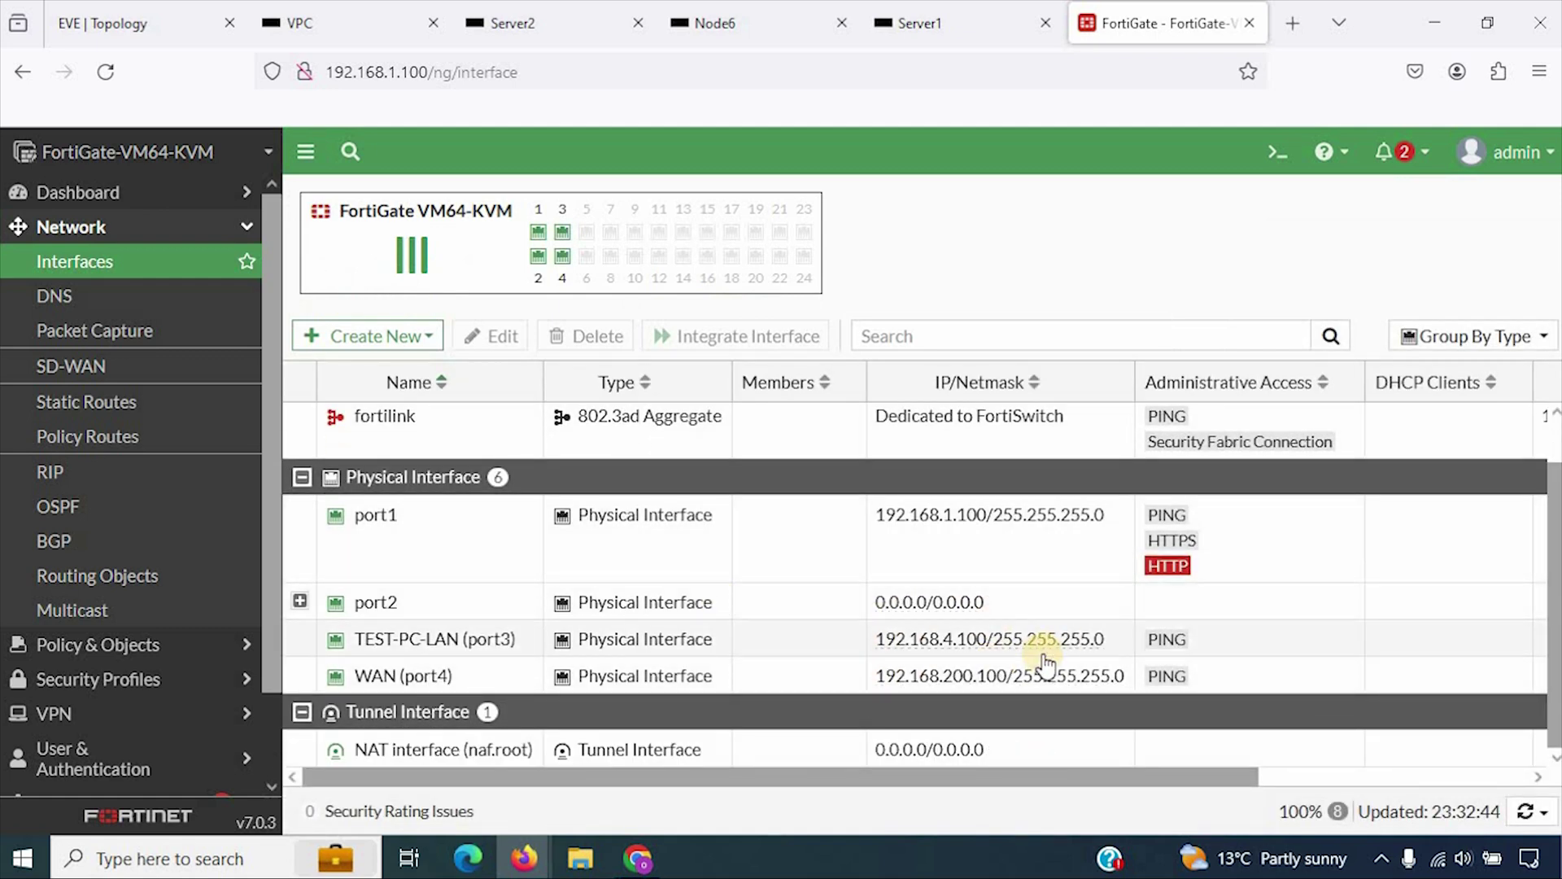
- Ping 192.168.4.100 from the VPC console reached through the EVE topology, and return to the FortiGate interface list
click(143, 23)
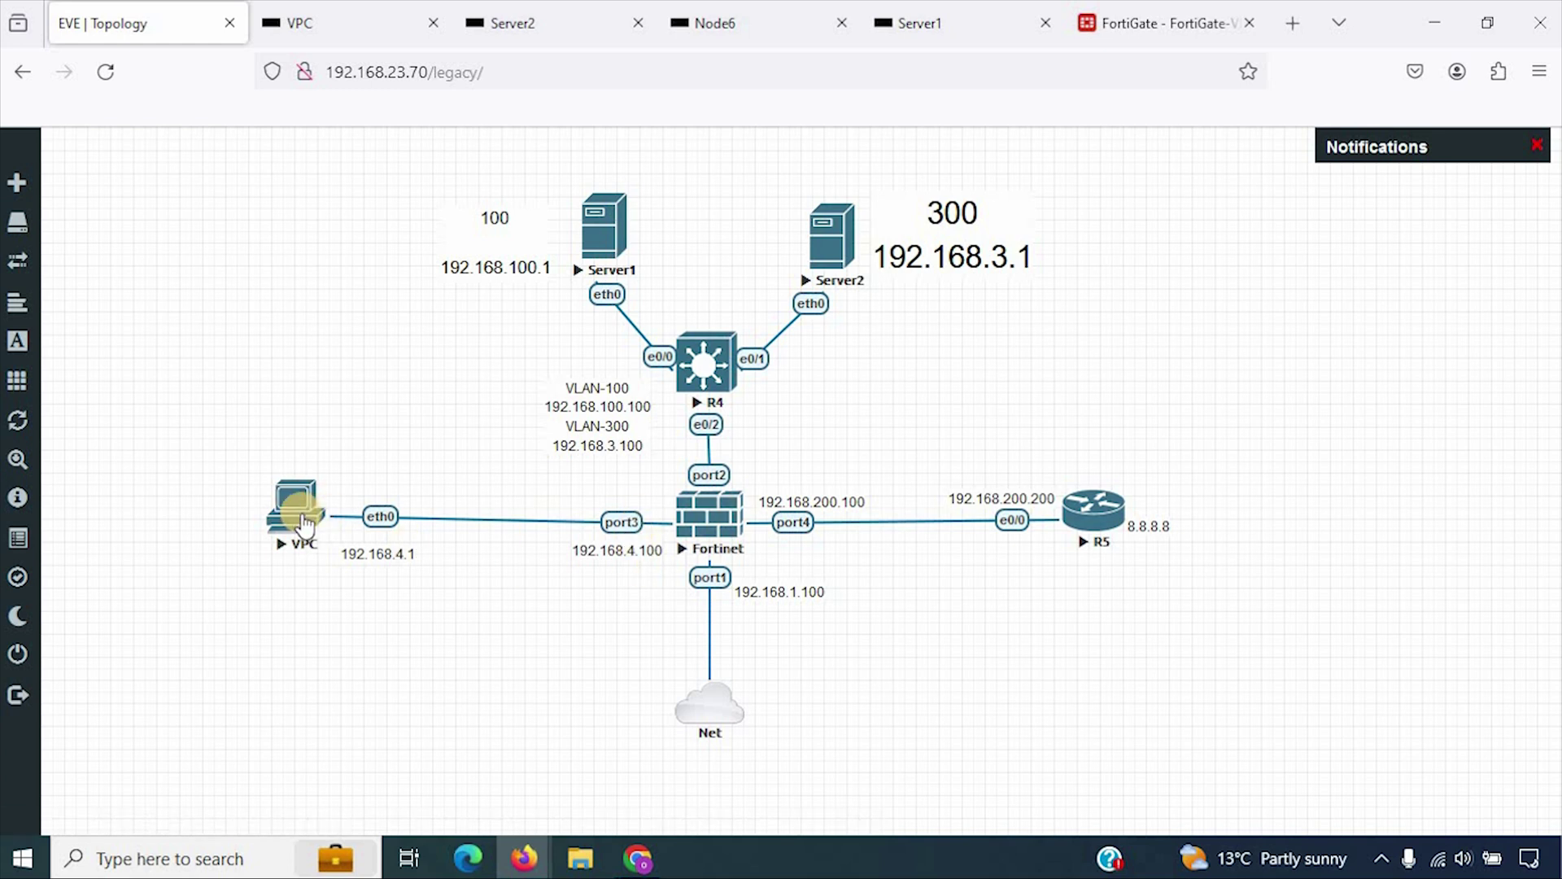
click(301, 519)
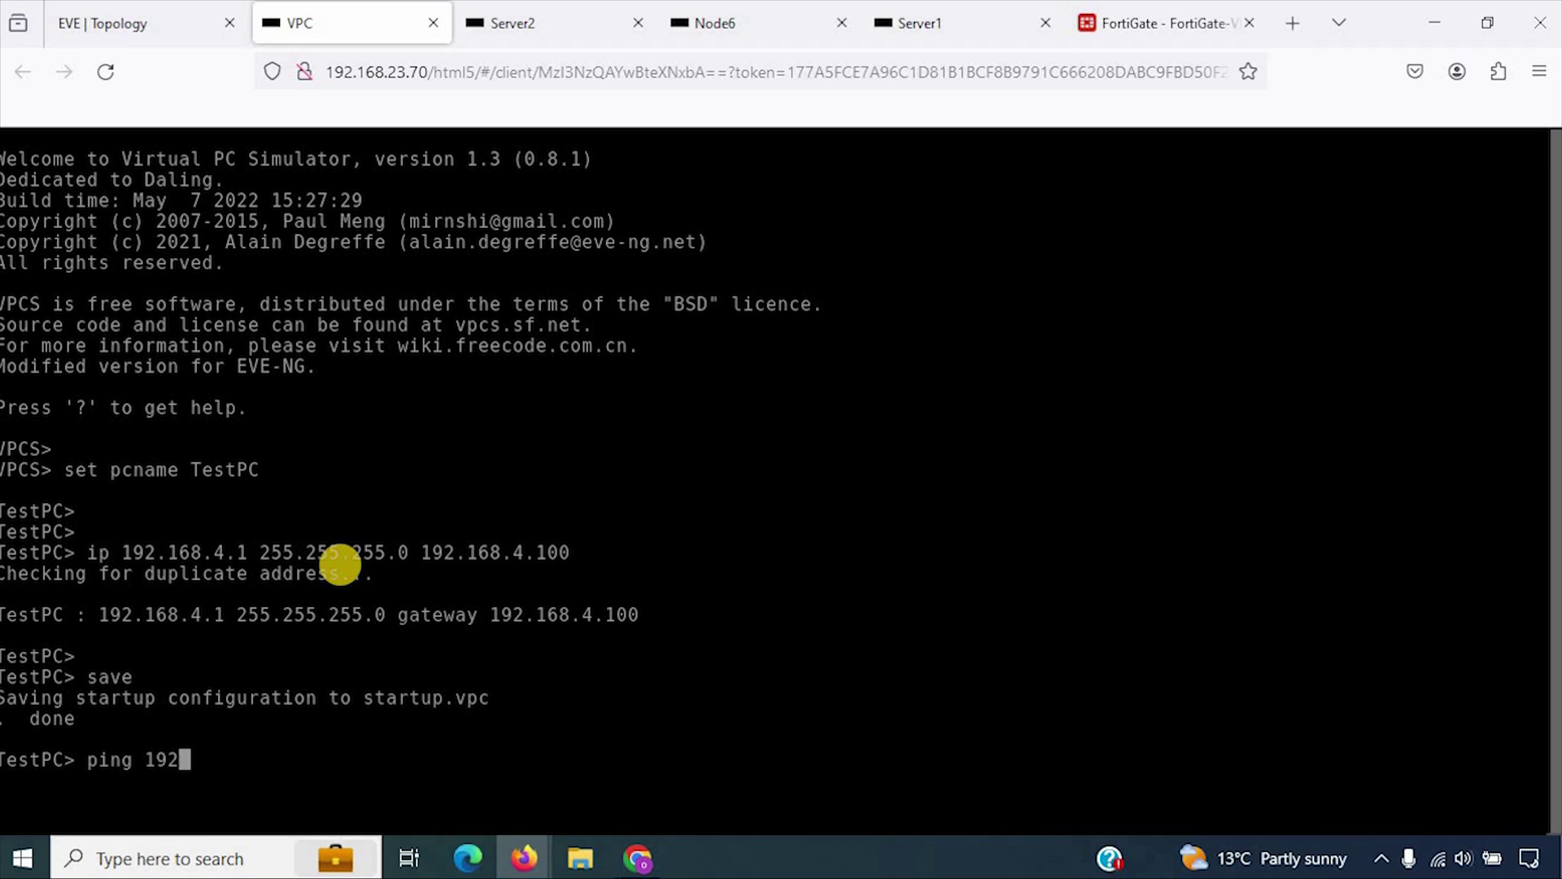
text(ping 192.168.4.100)
key(Return)
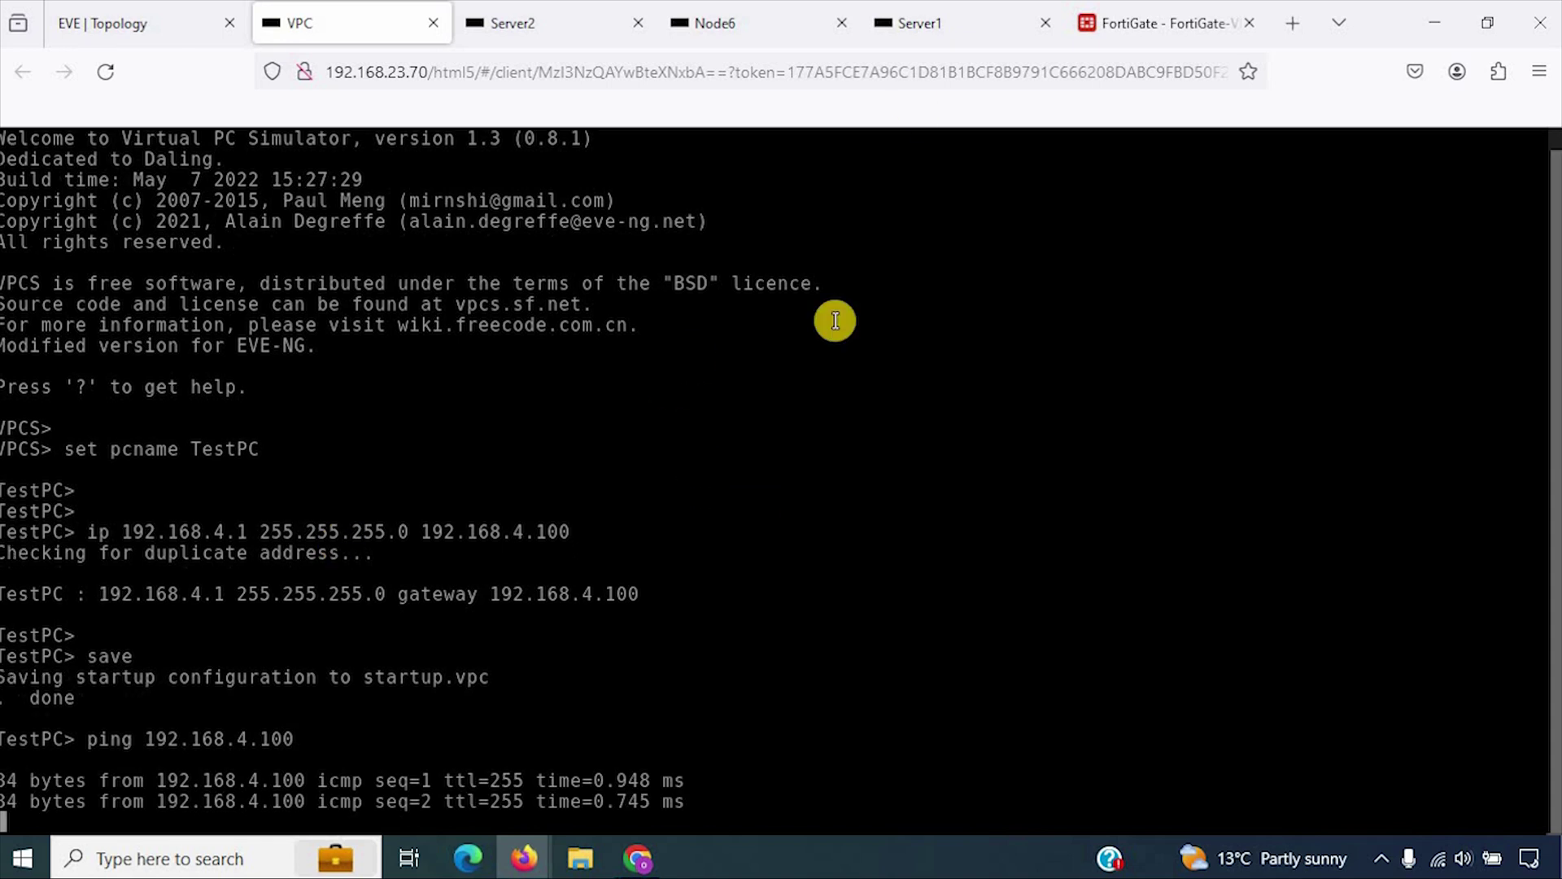
click(1169, 18)
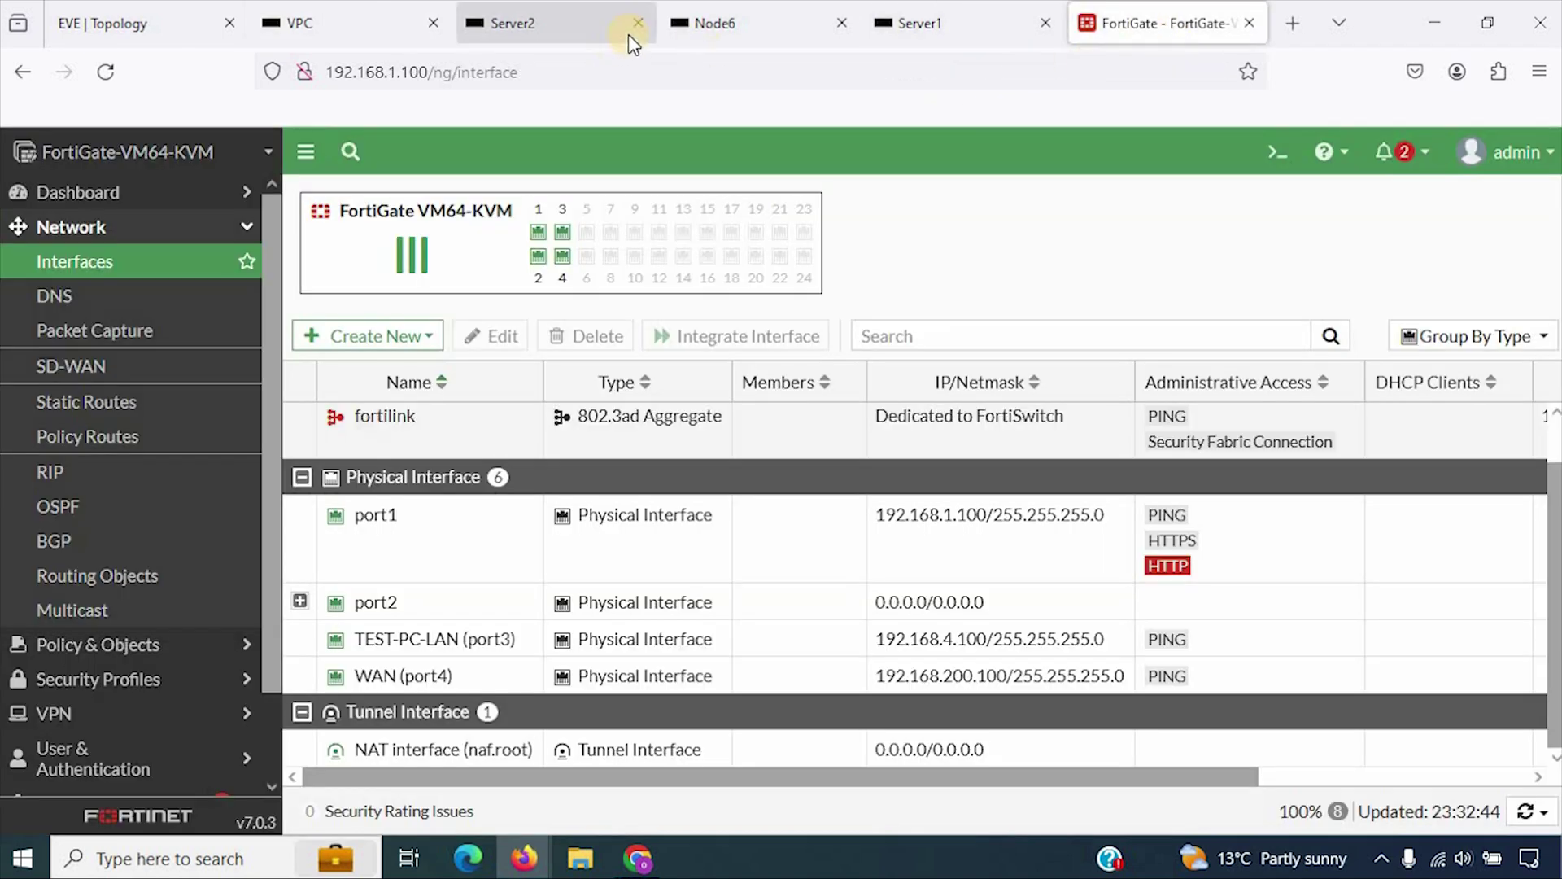
- Examine the path from the VPC through the Fortinet's port3 and port4 to R5 in the EVE topology
click(301, 9)
click(175, 10)
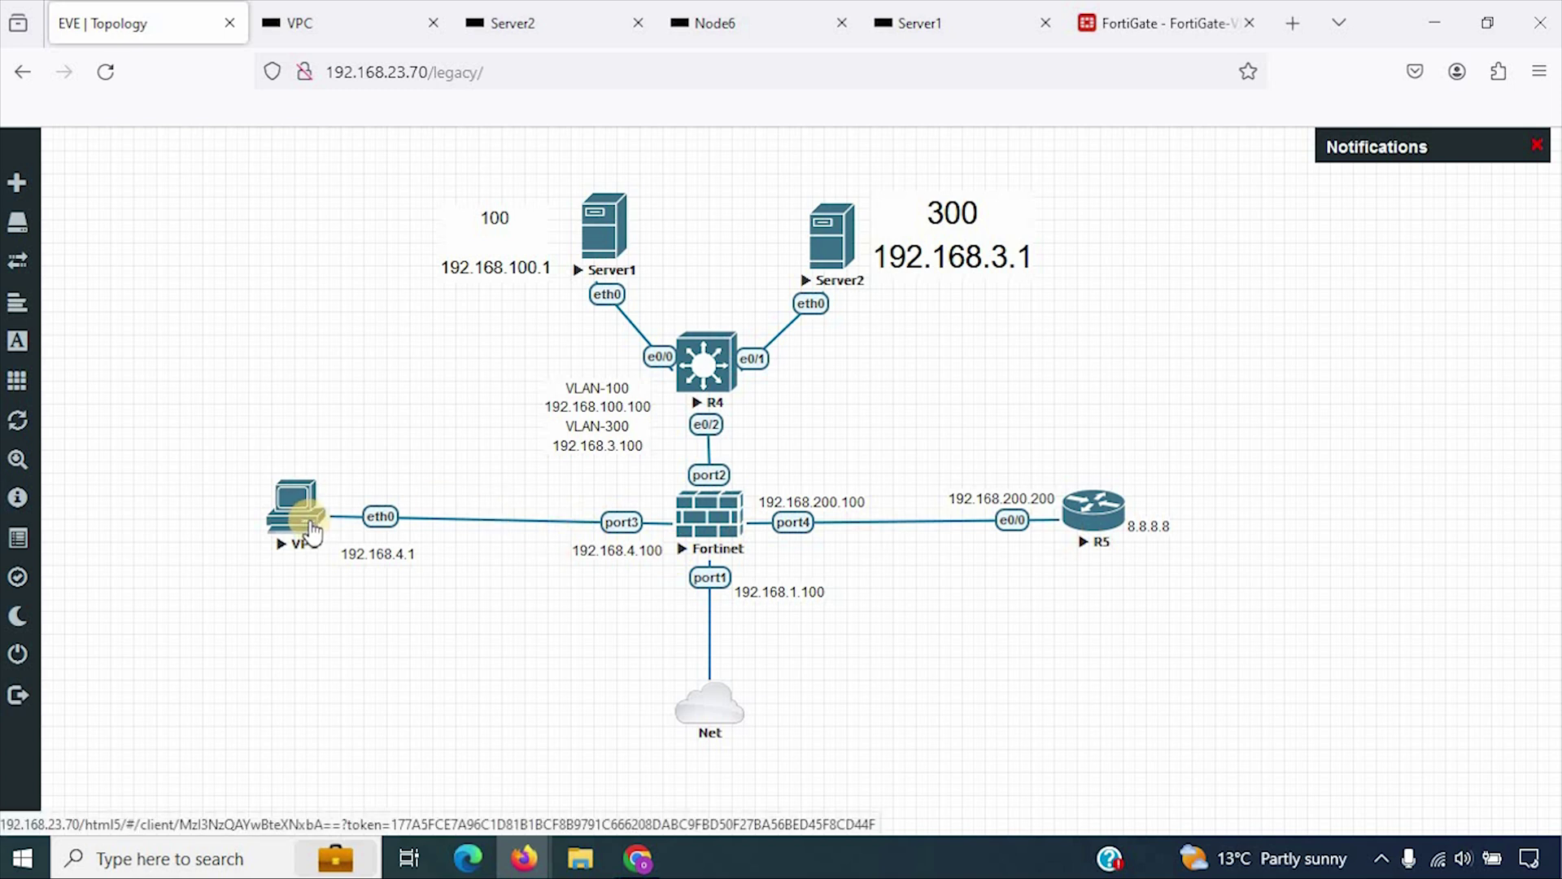
drag(228, 449, 458, 578)
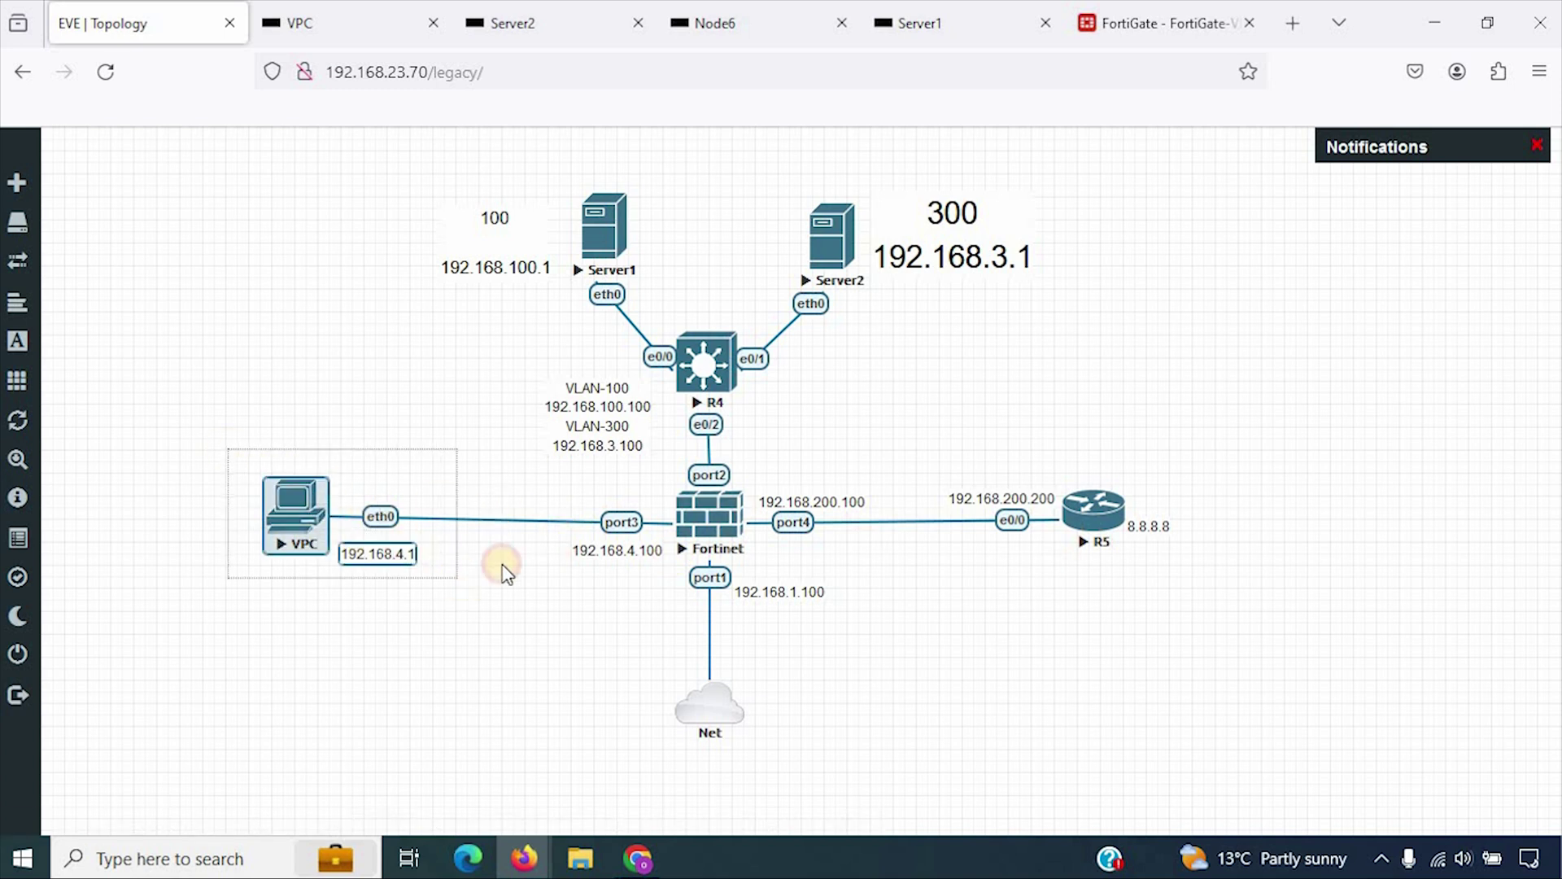
drag(578, 487, 665, 573)
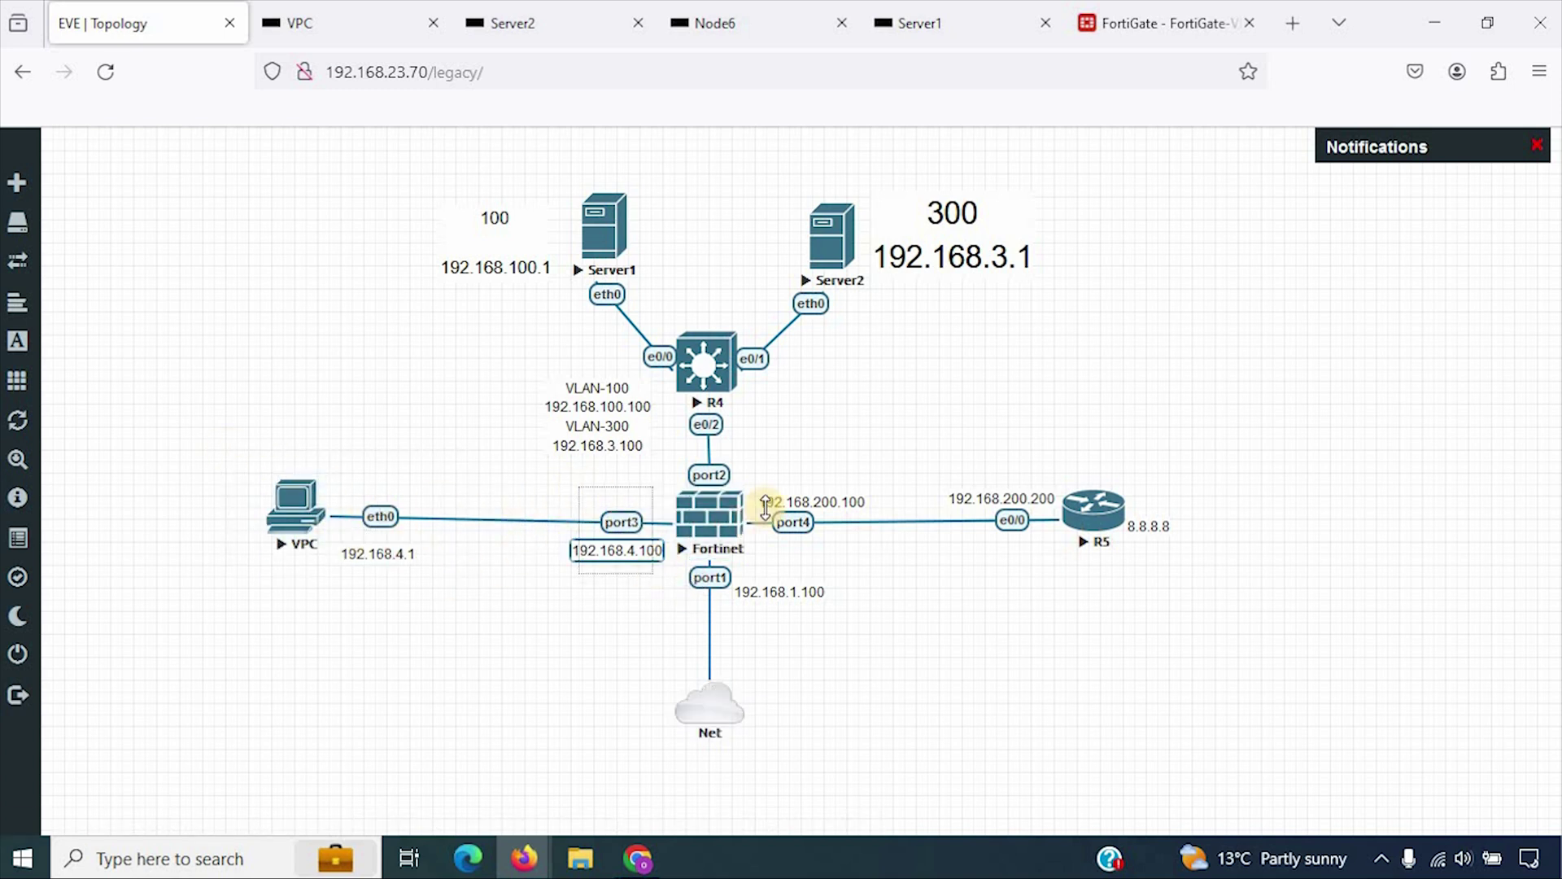
drag(775, 468, 1258, 558)
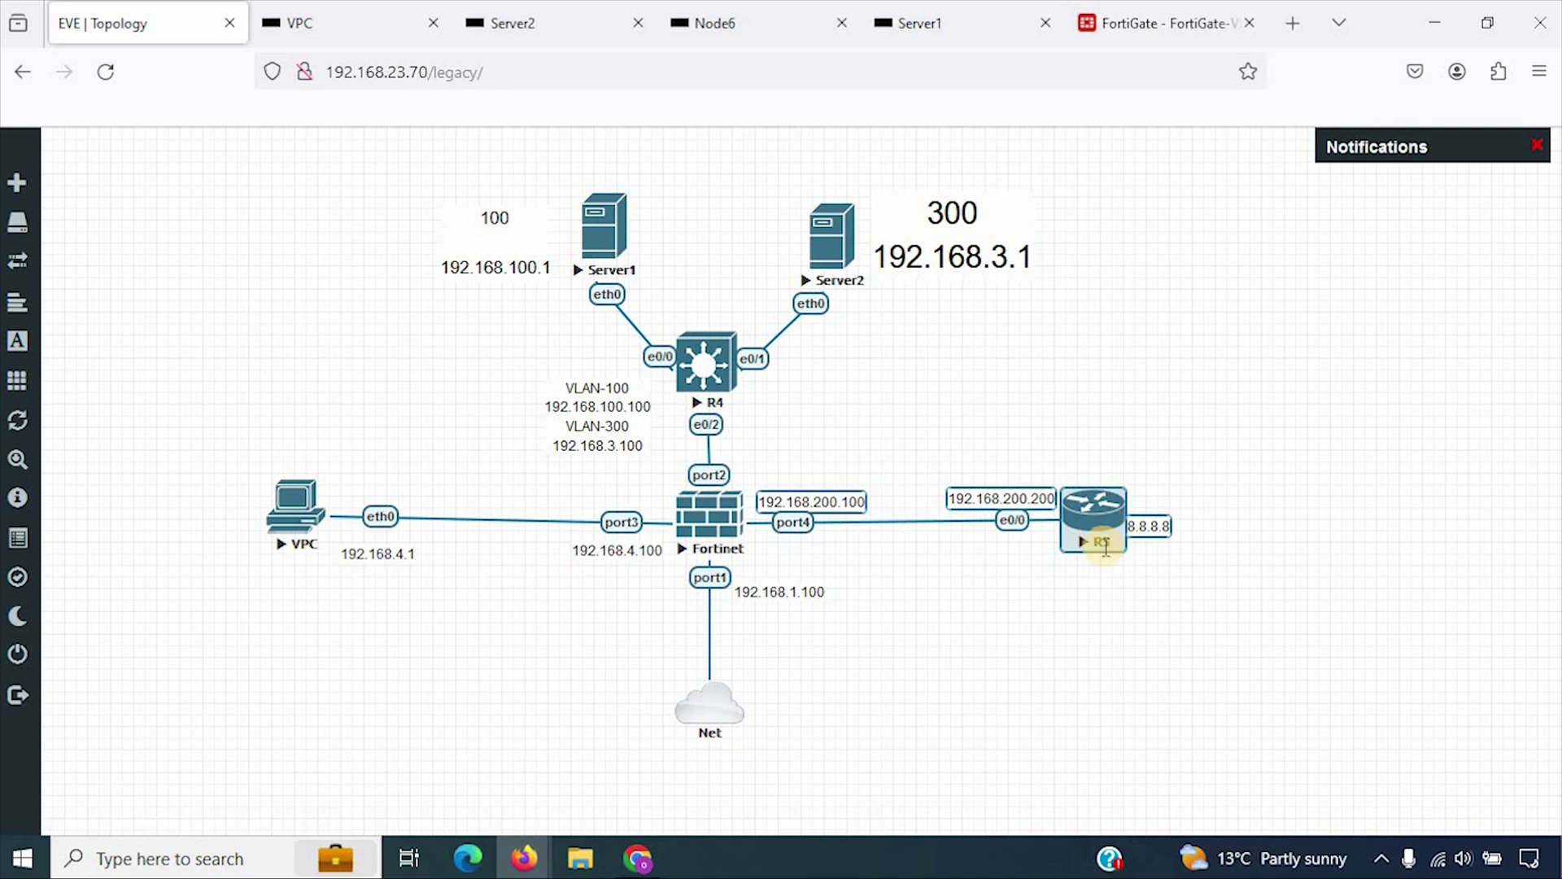
click(1122, 648)
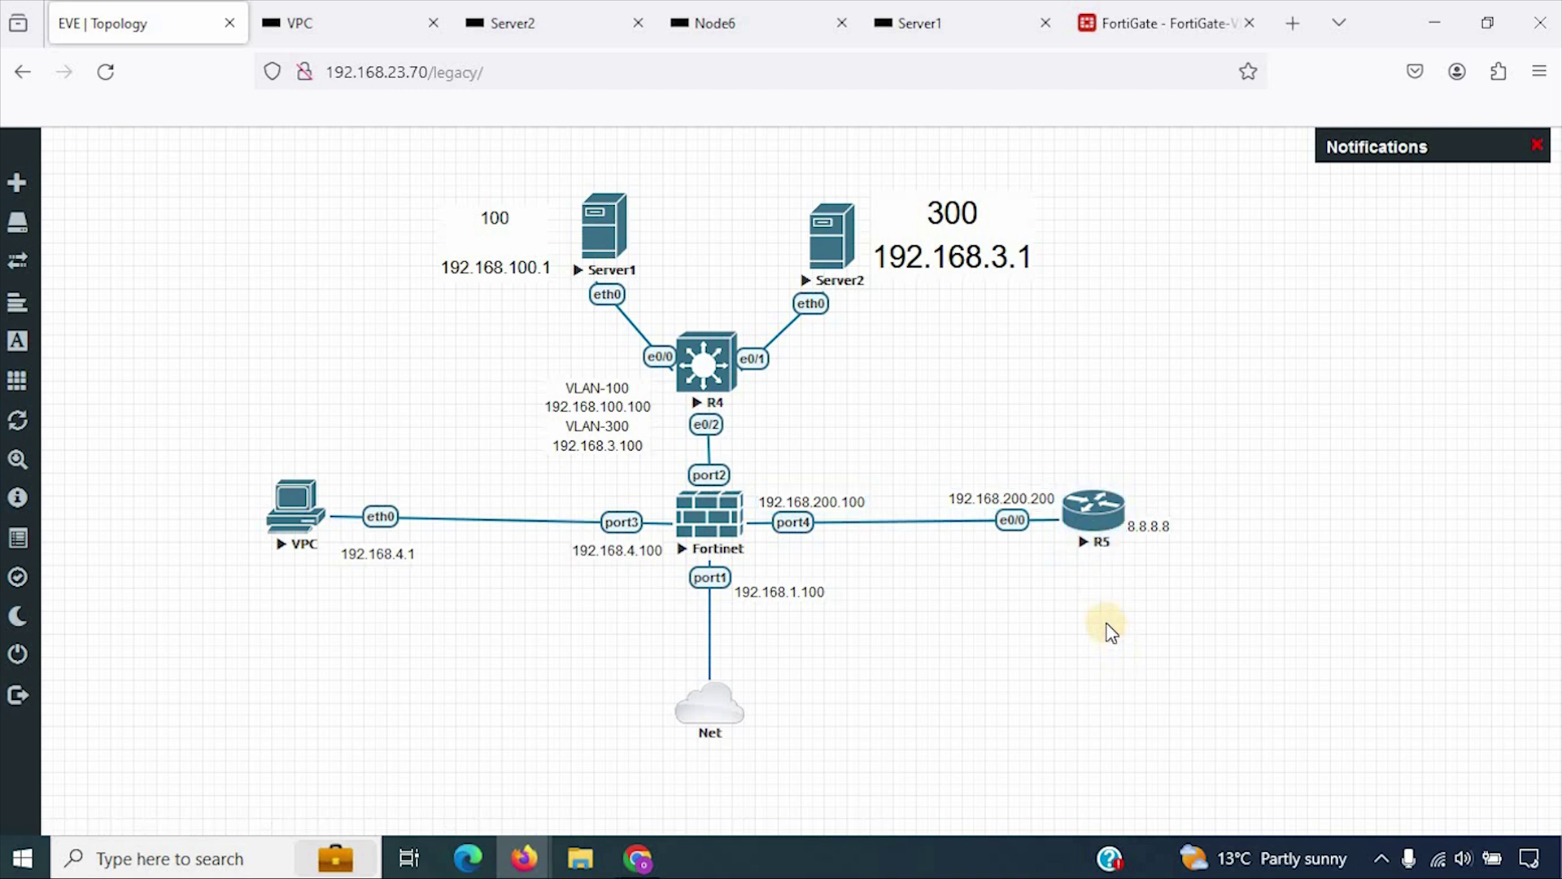
- Open the VPC console from the EVE topology and ping 8.8.8.8
click(283, 516)
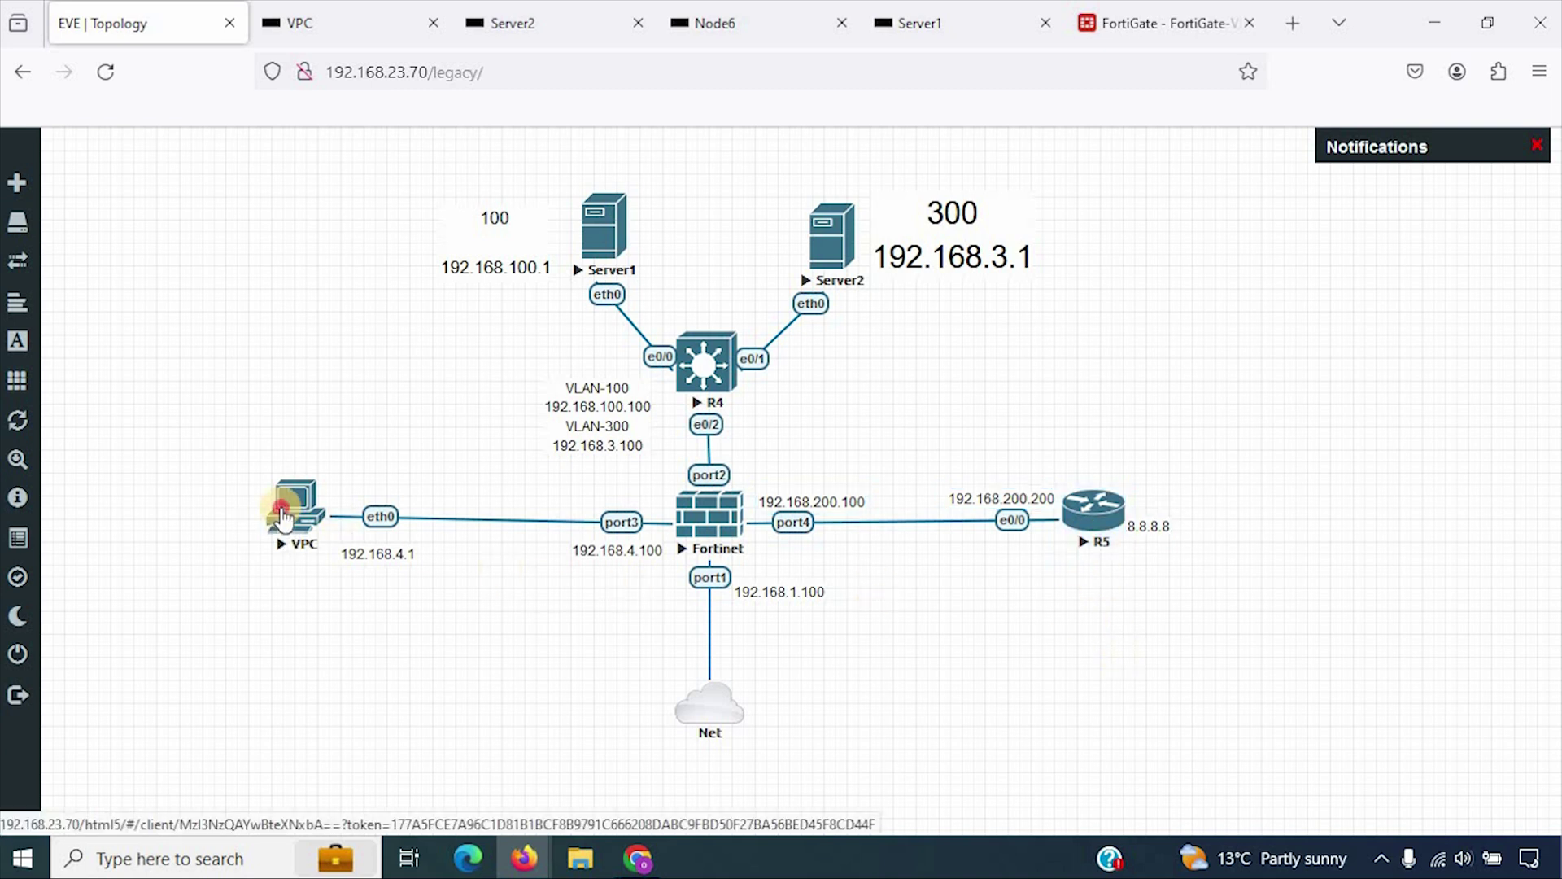
key(Return)
key(Return)
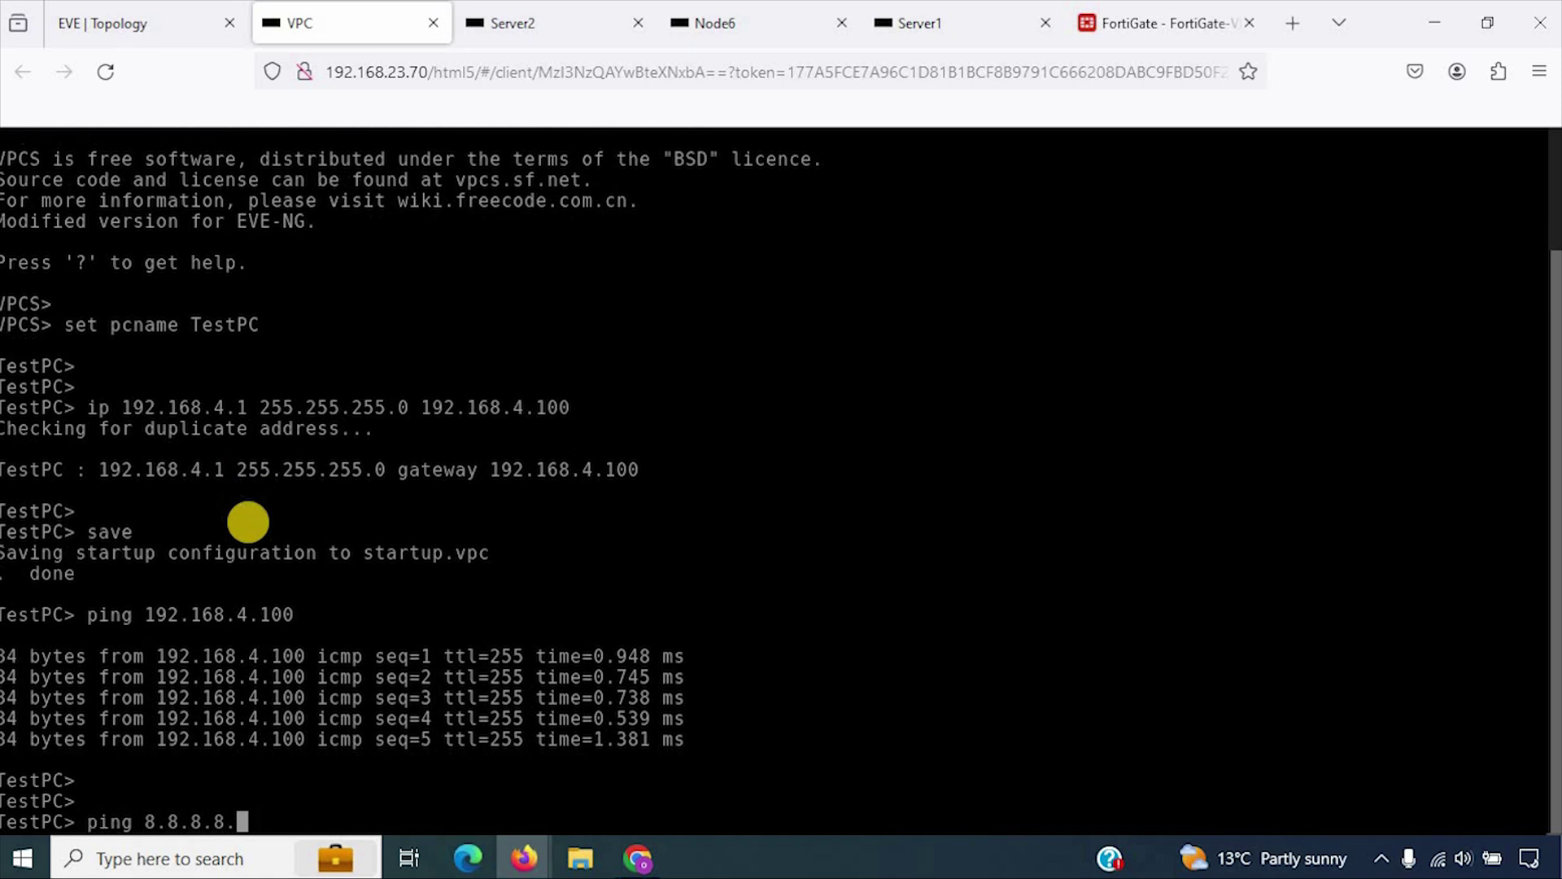
text(ping 8.8.8.8)
key(Return)
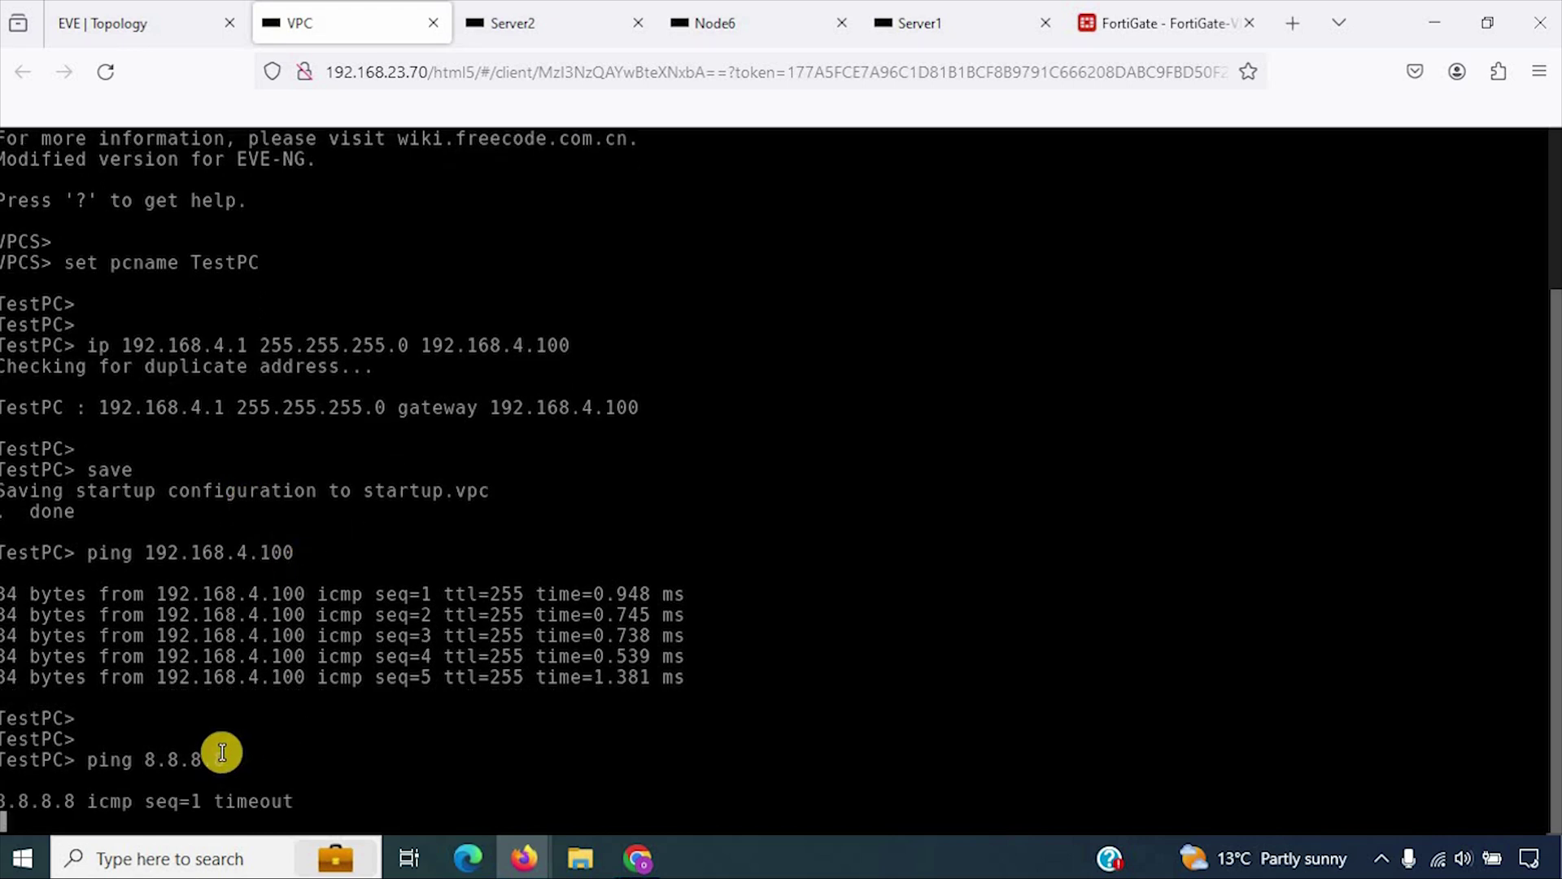
- Start a new FortiGate firewall policy named TEST-PC_LAN
click(1139, 23)
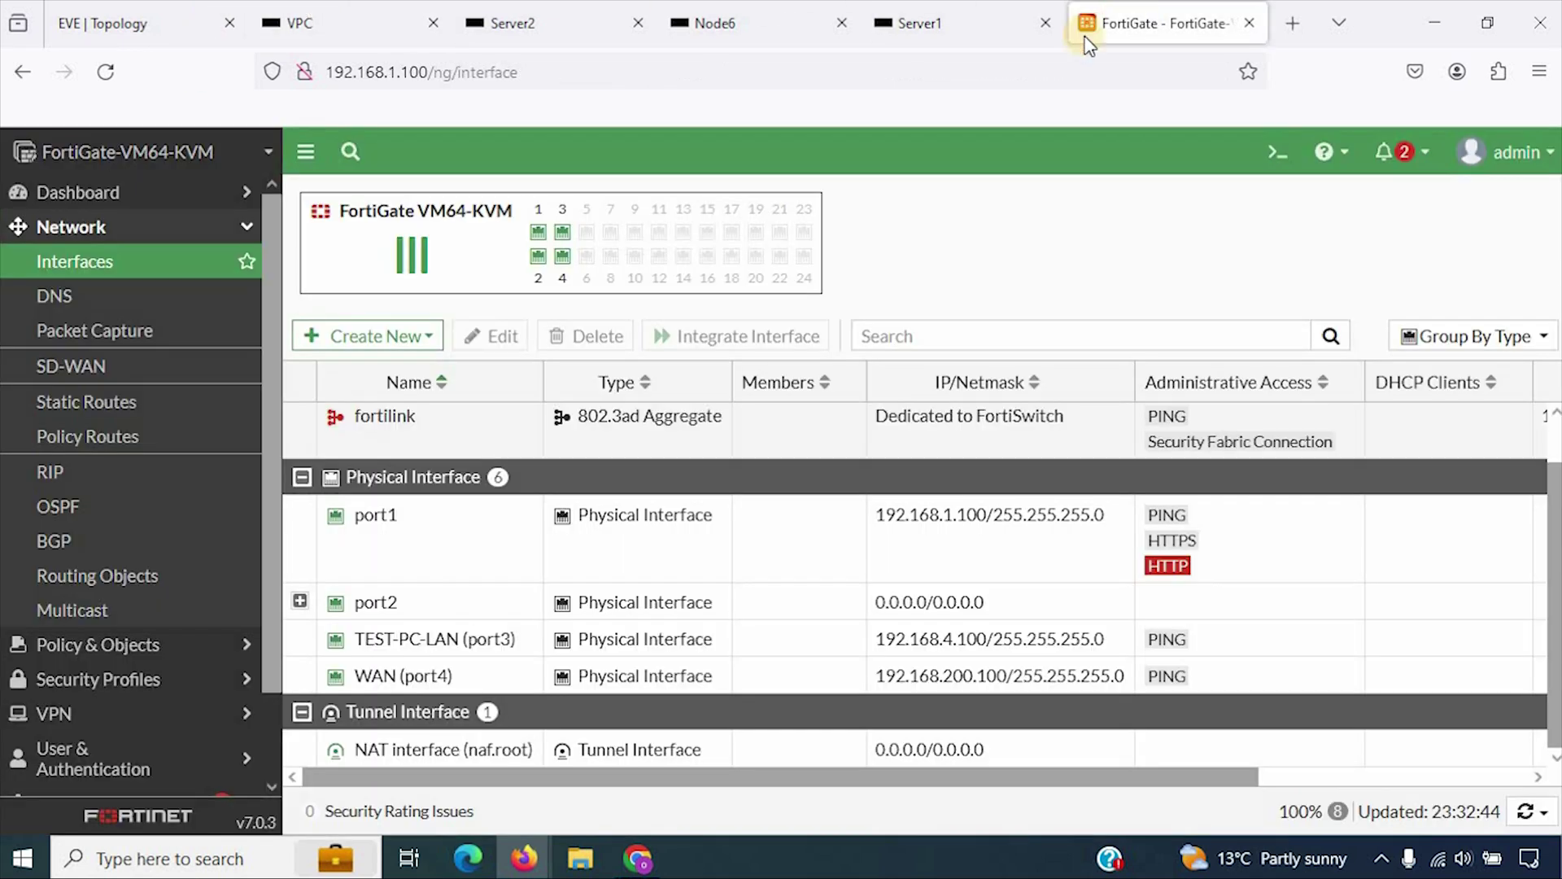
click(104, 19)
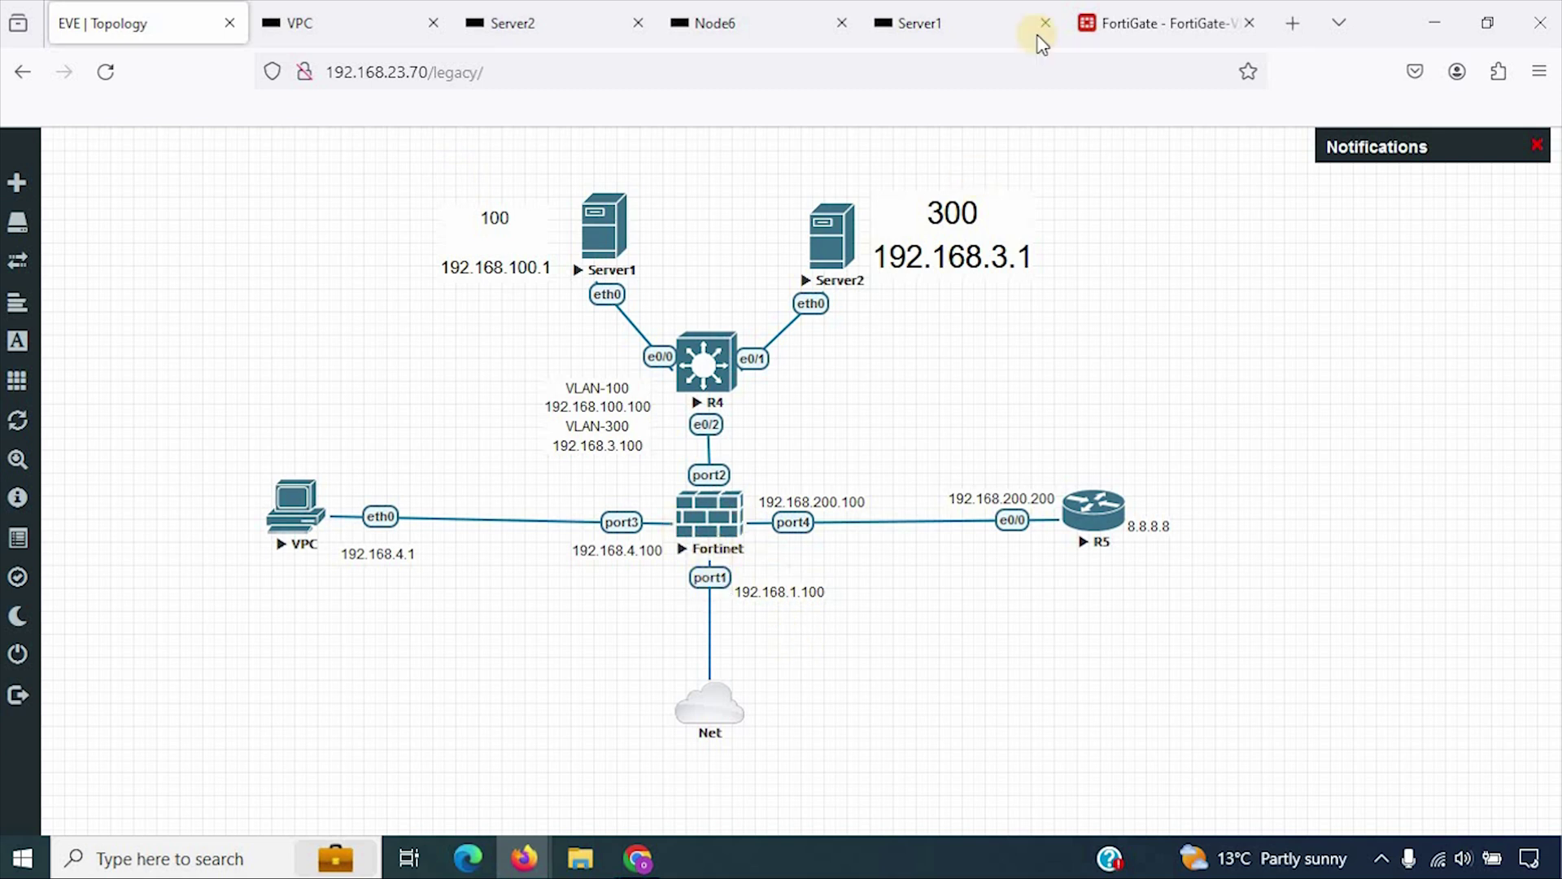
click(1156, 23)
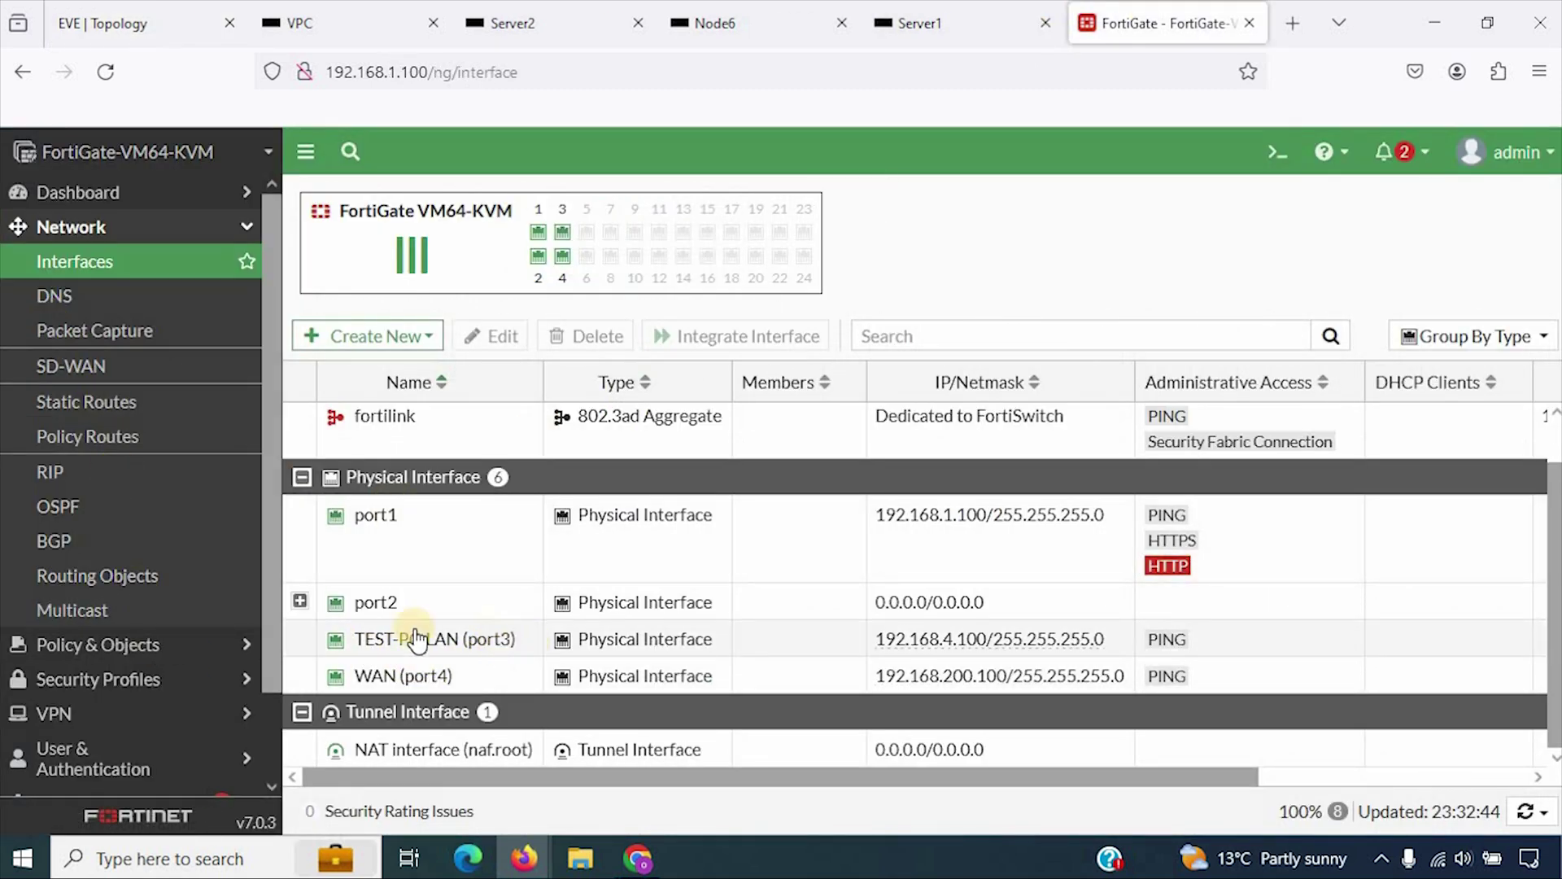
click(110, 645)
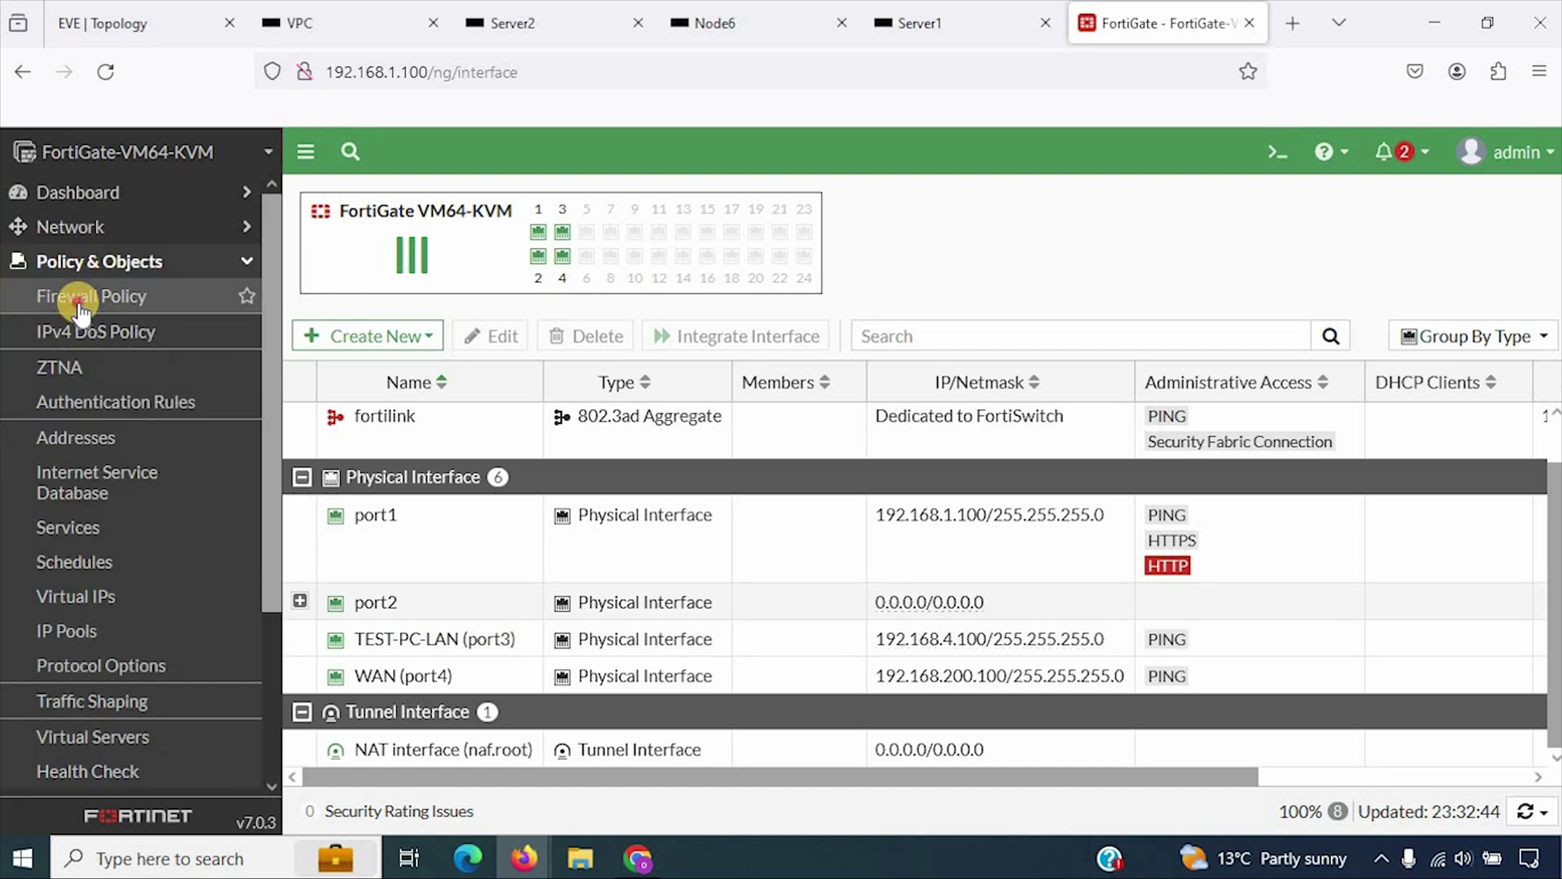
click(78, 296)
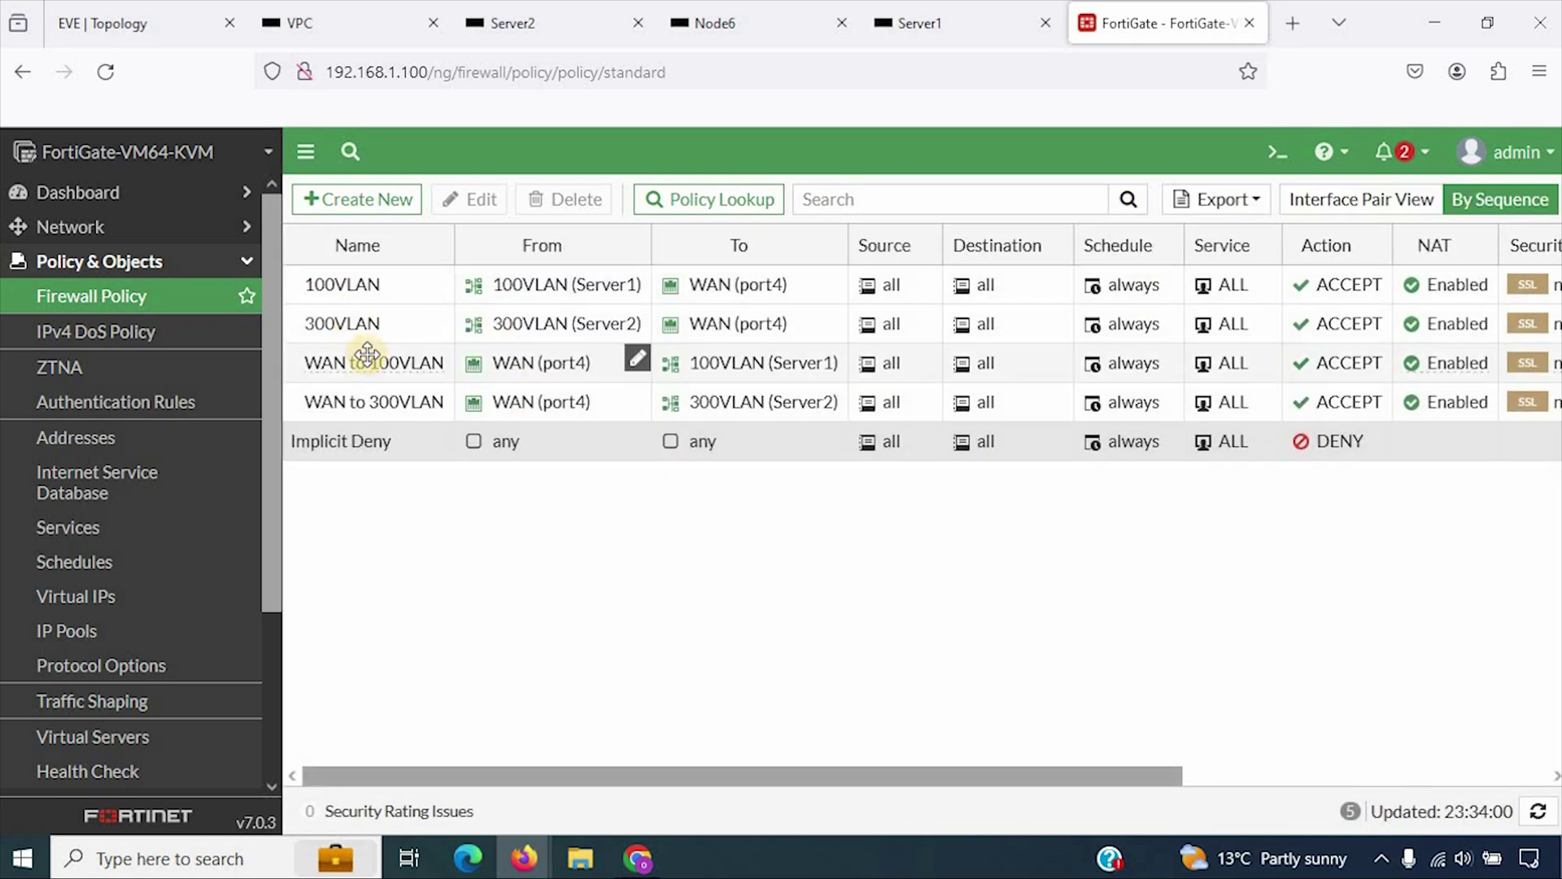
click(371, 199)
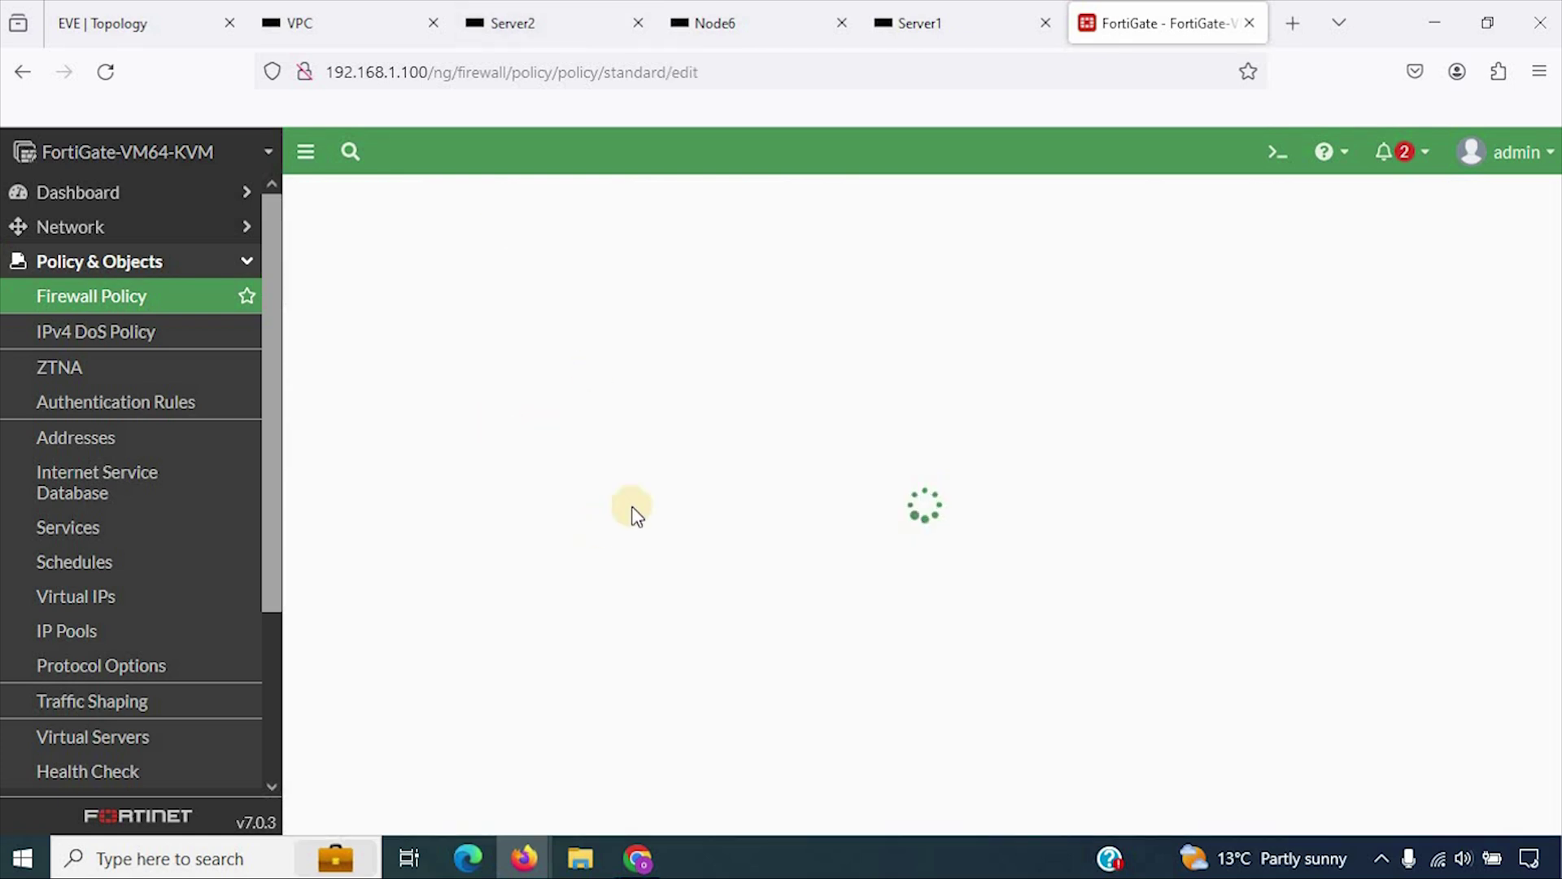
click(618, 268)
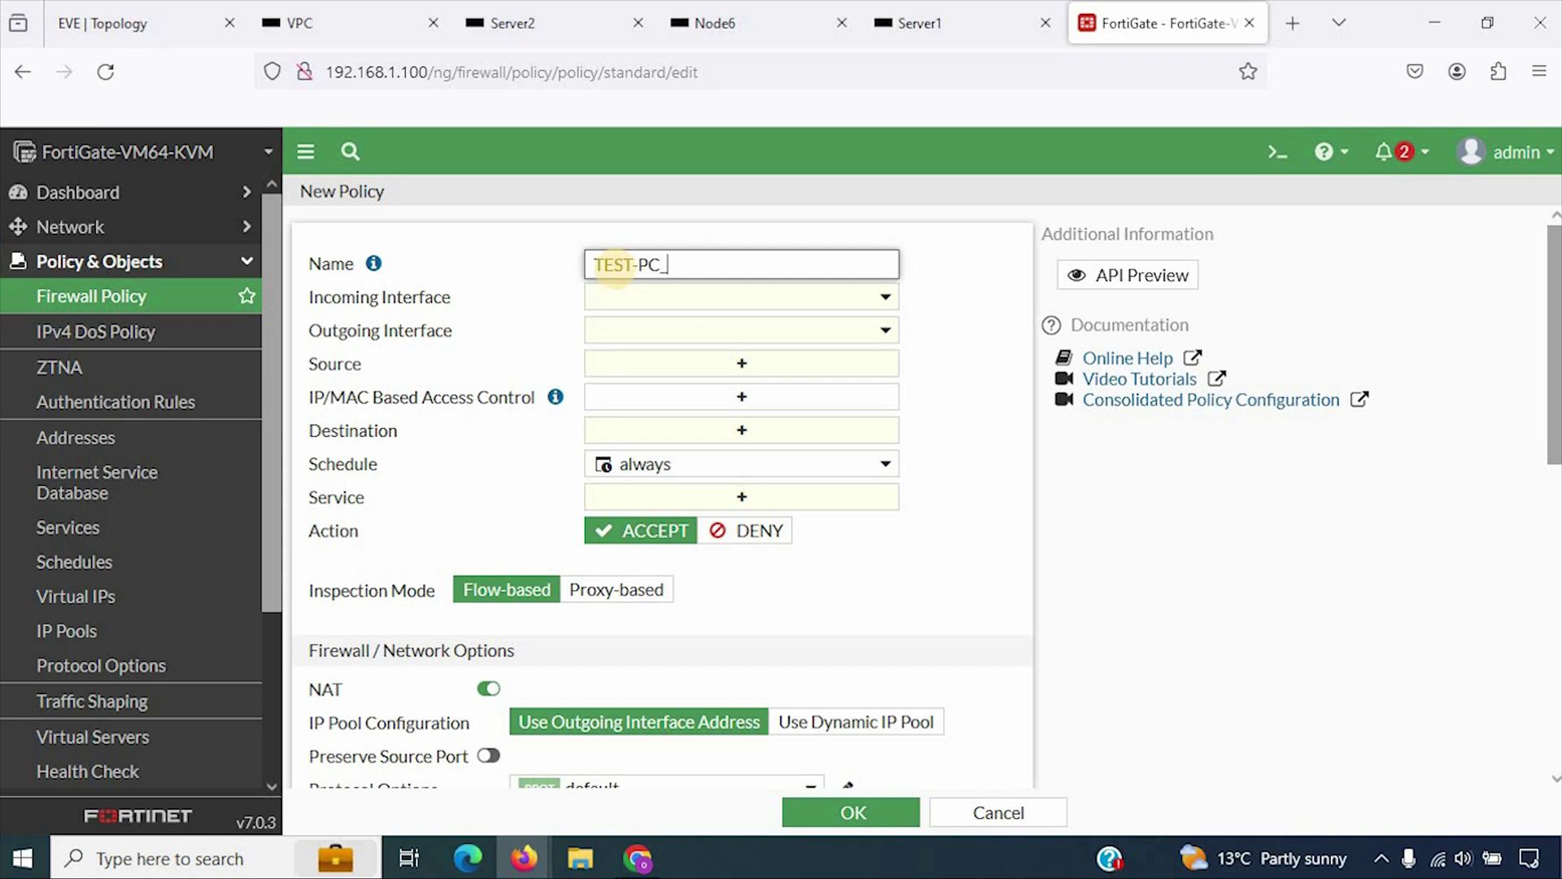
- Set the policy's incoming interface to TEST-PC-LAN (port3) and its outgoing interface to WAN (port4)
click(648, 305)
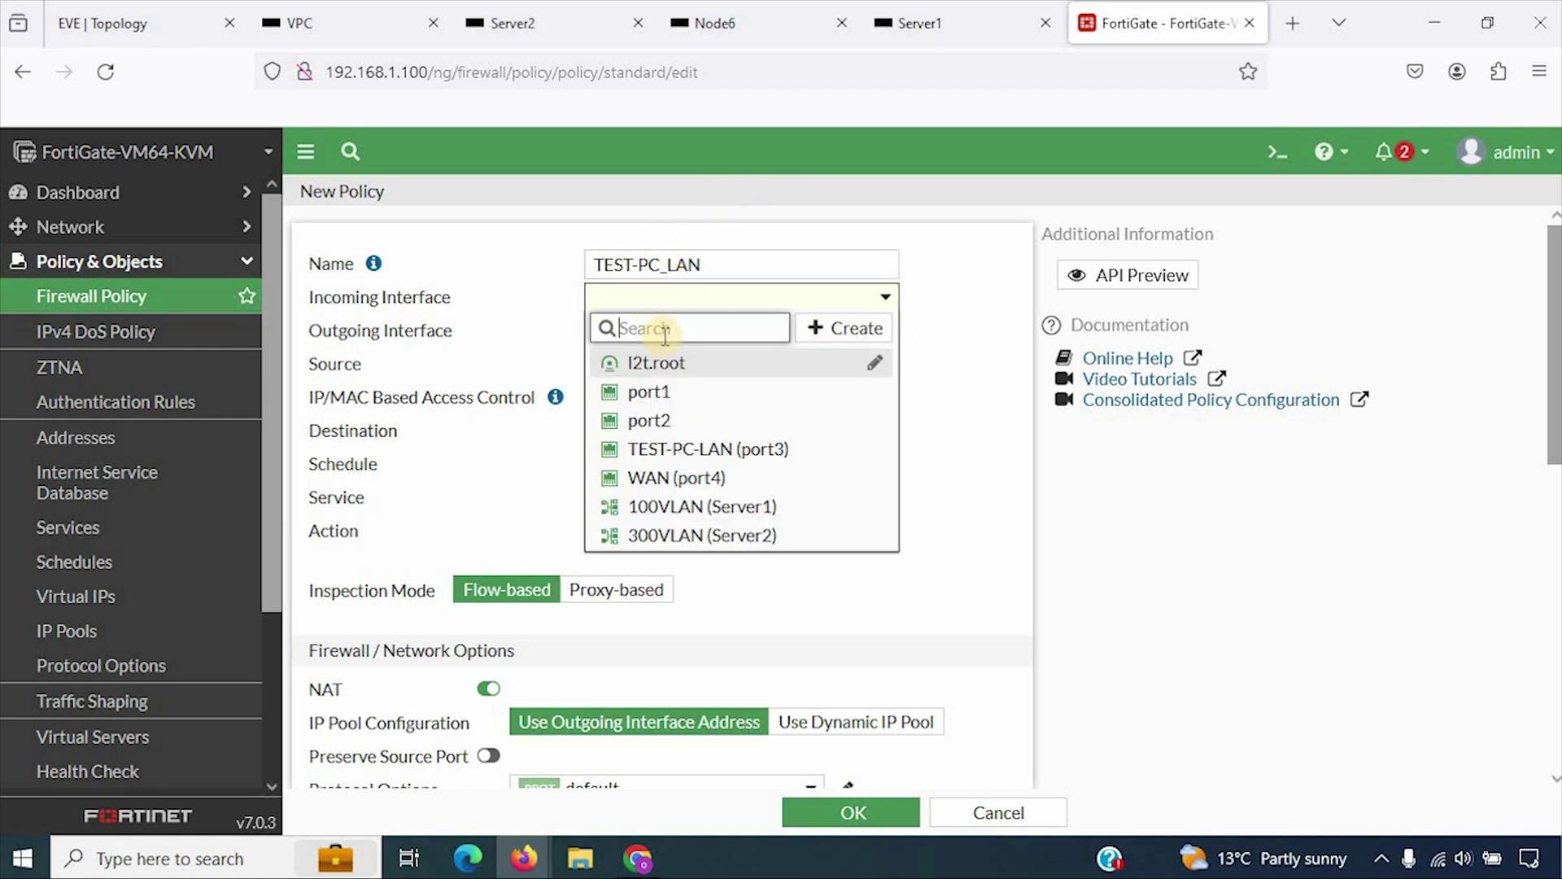
click(735, 444)
click(708, 332)
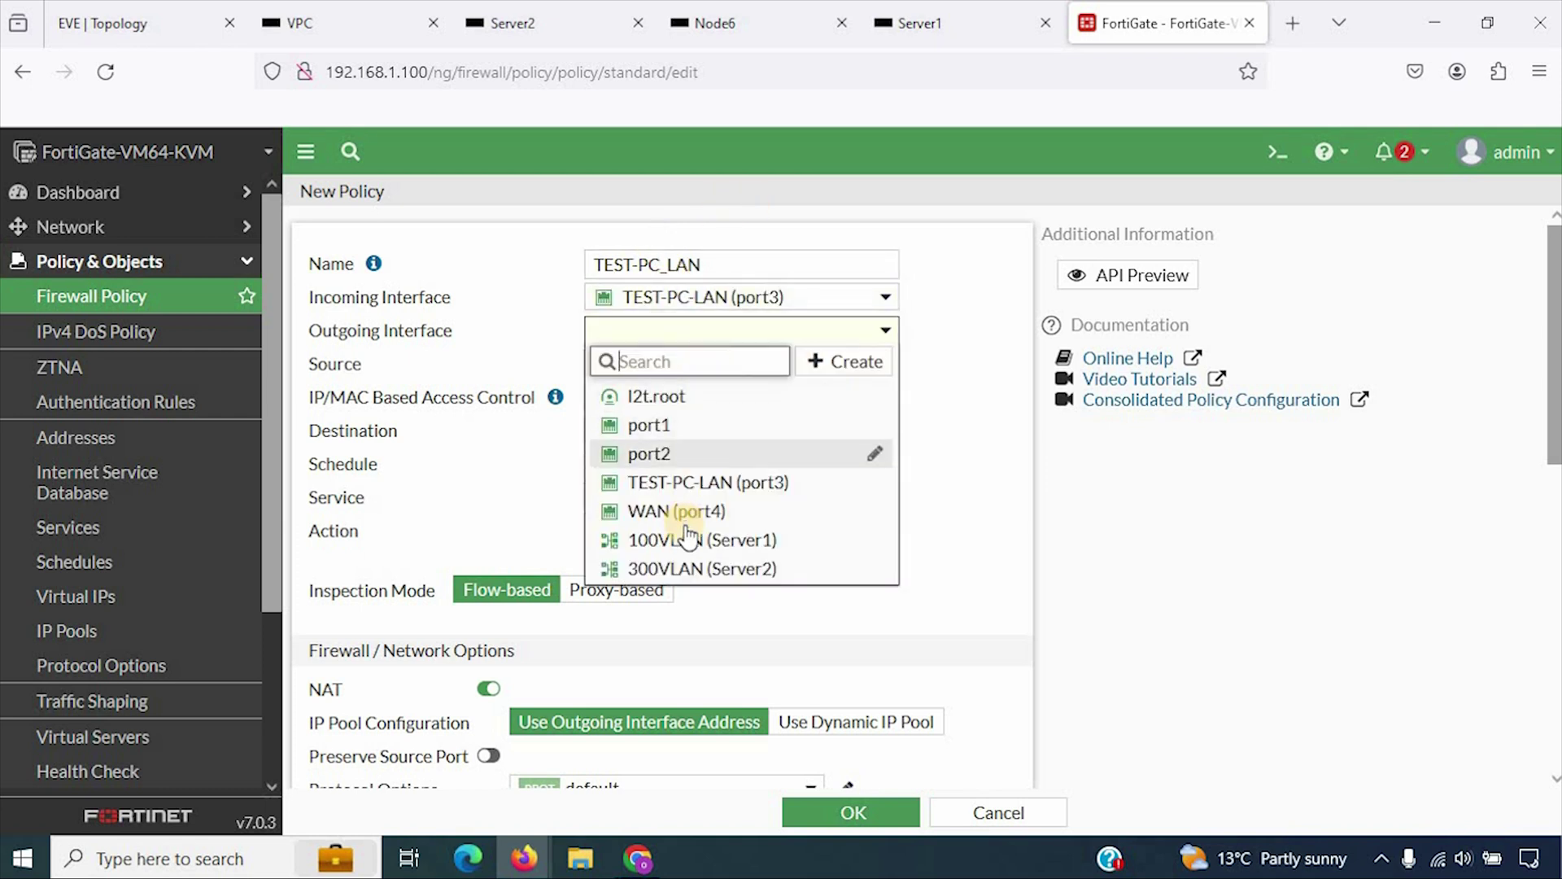
click(687, 513)
- Set the policy's source and destination to all and its service to ALL
click(680, 396)
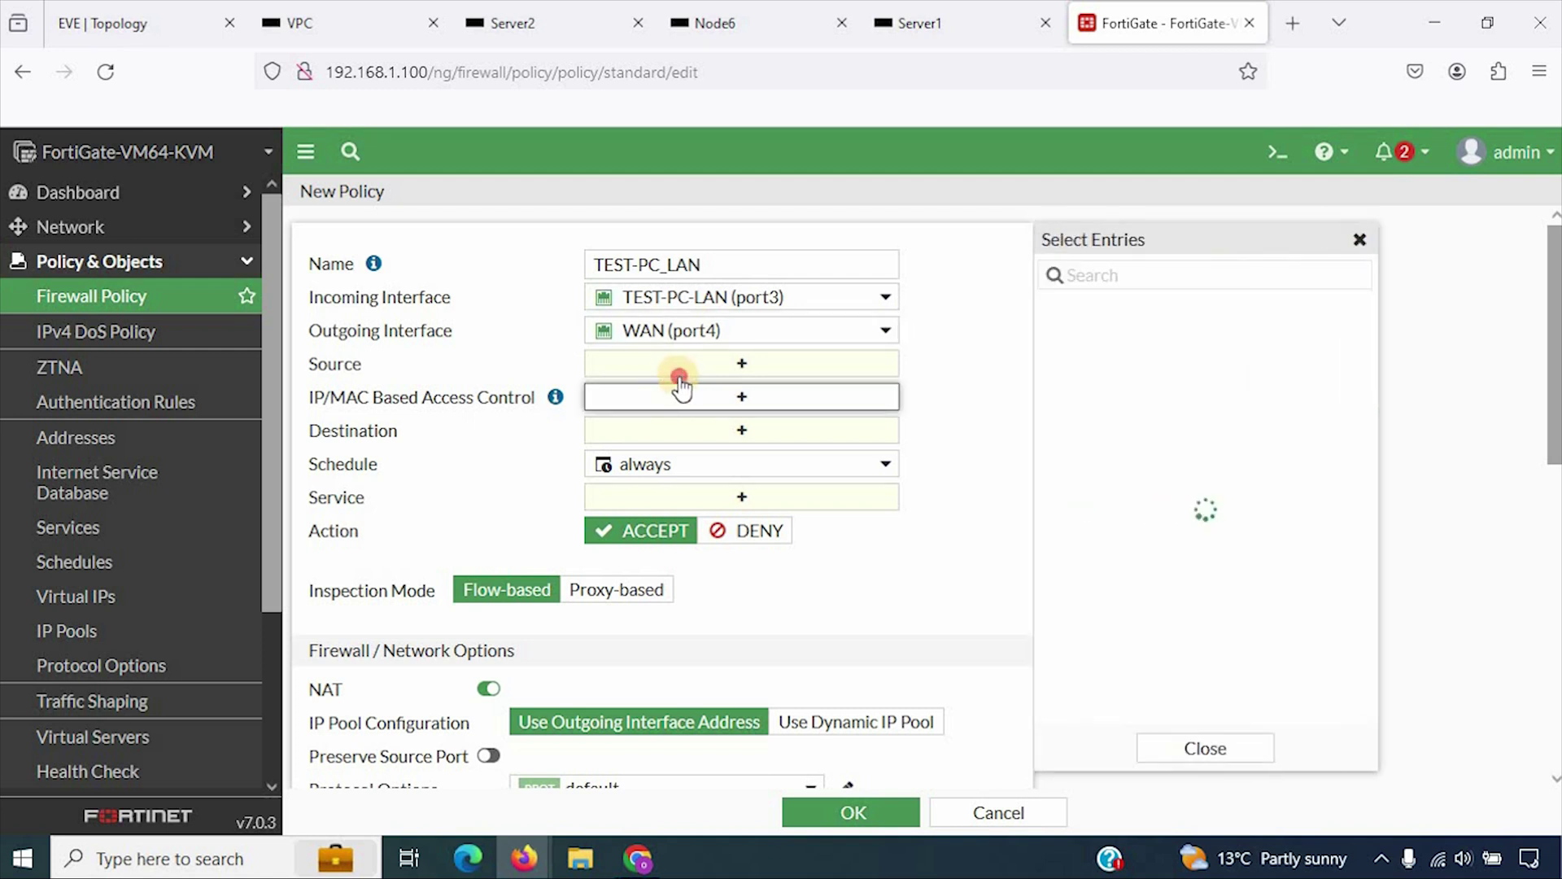
click(682, 367)
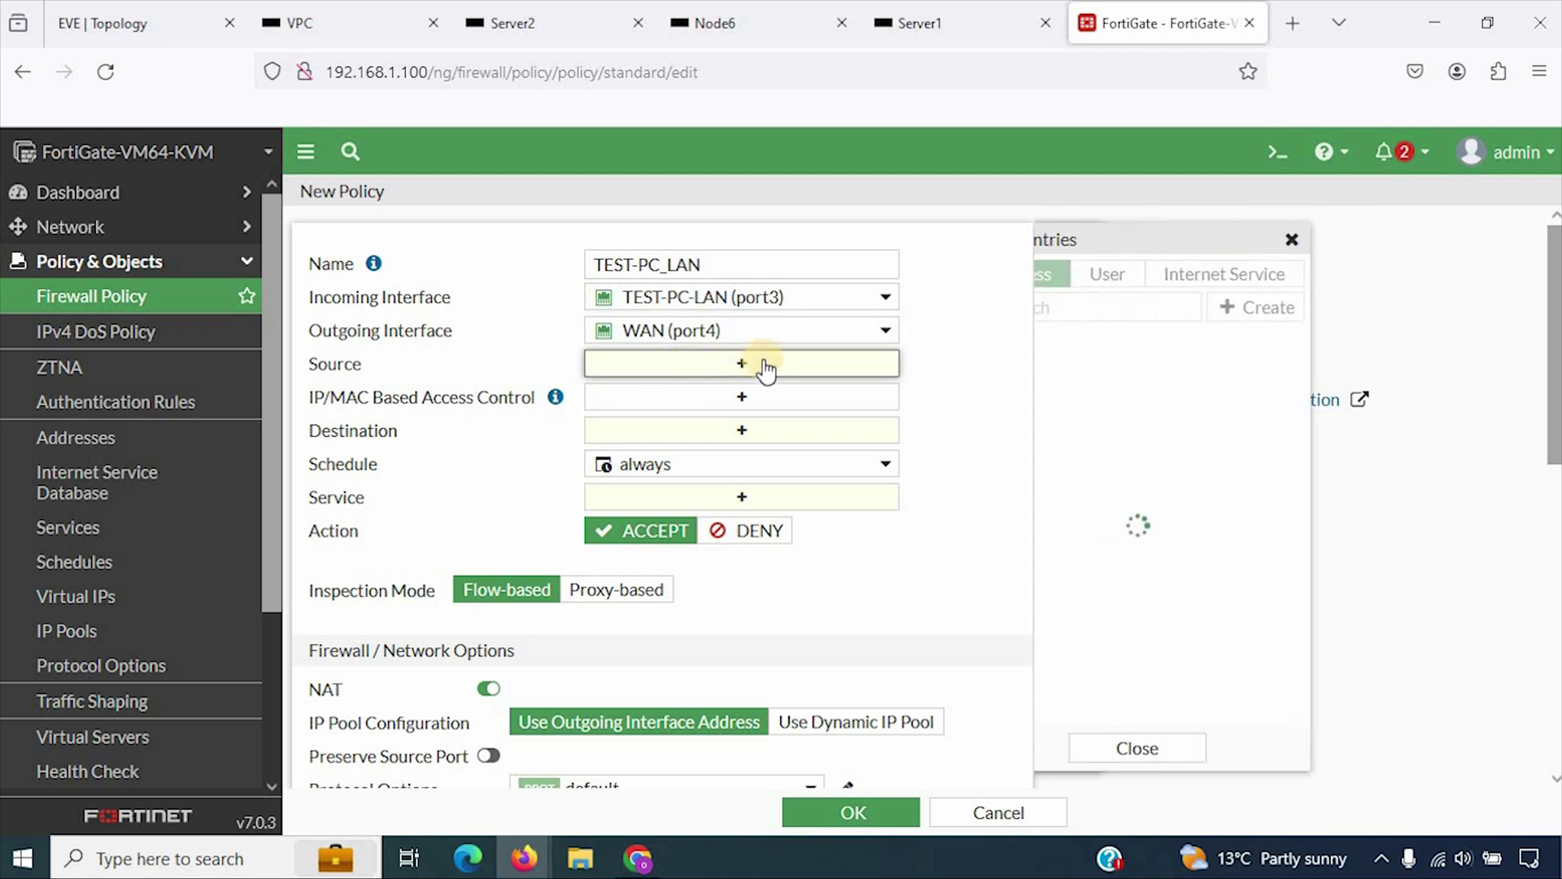
click(1078, 373)
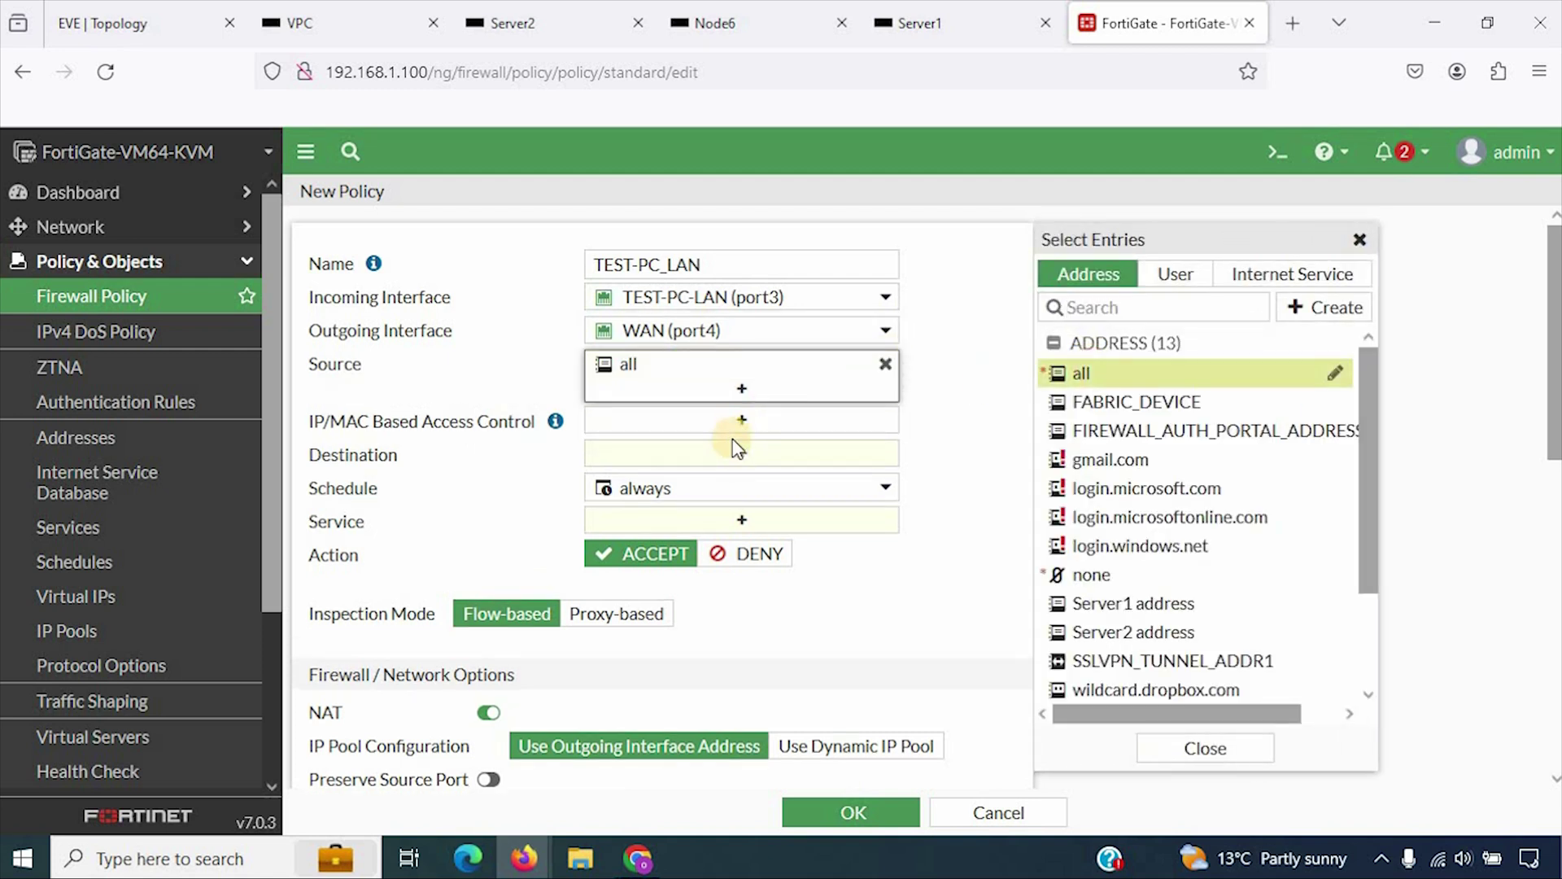
click(862, 453)
click(1062, 374)
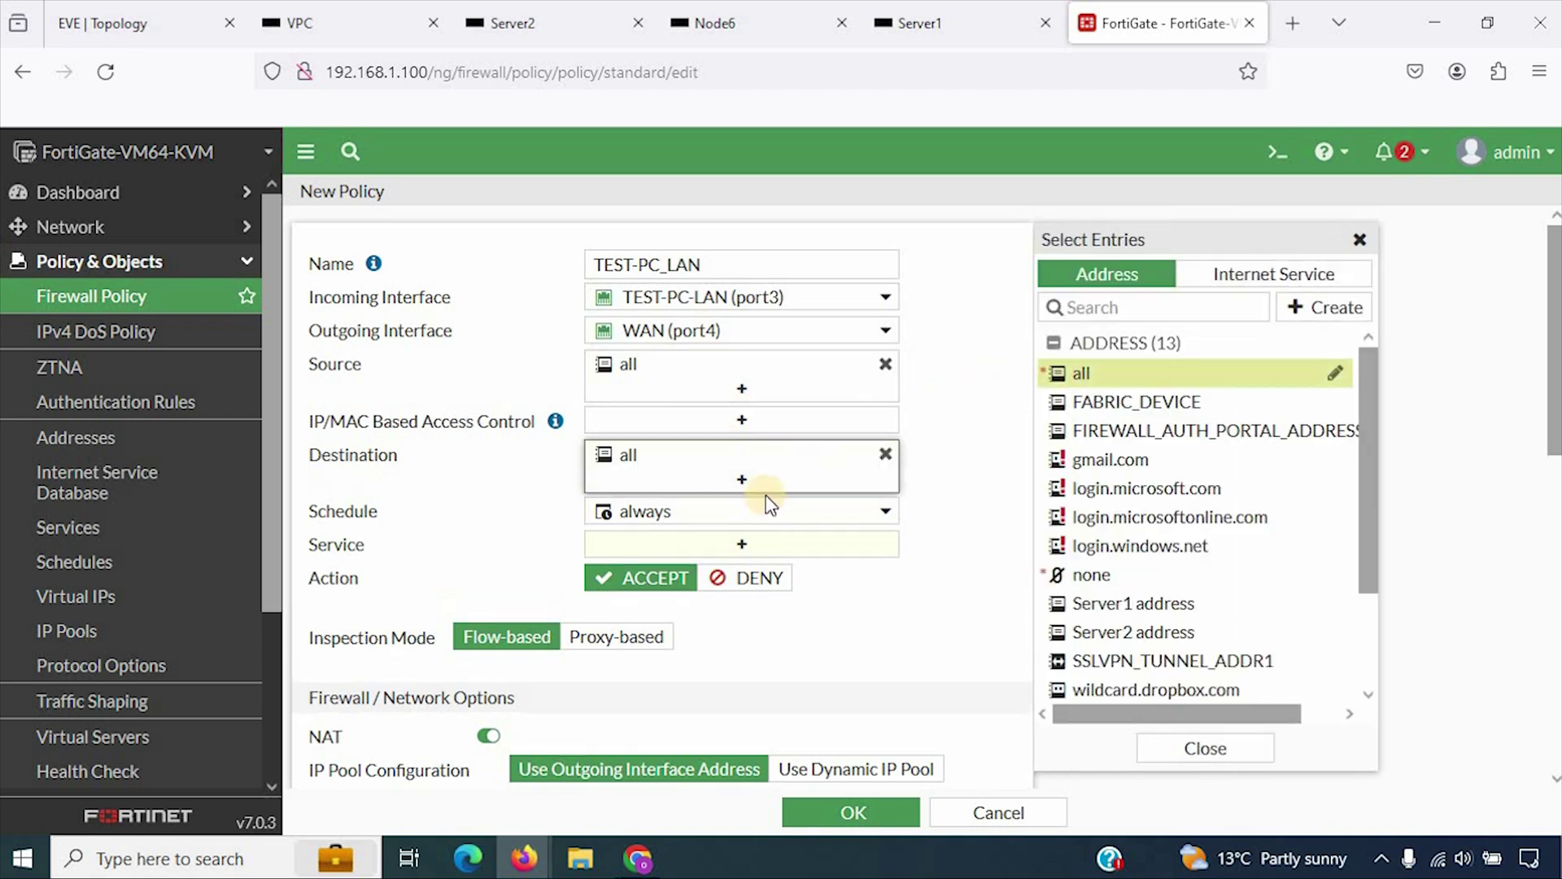
click(776, 545)
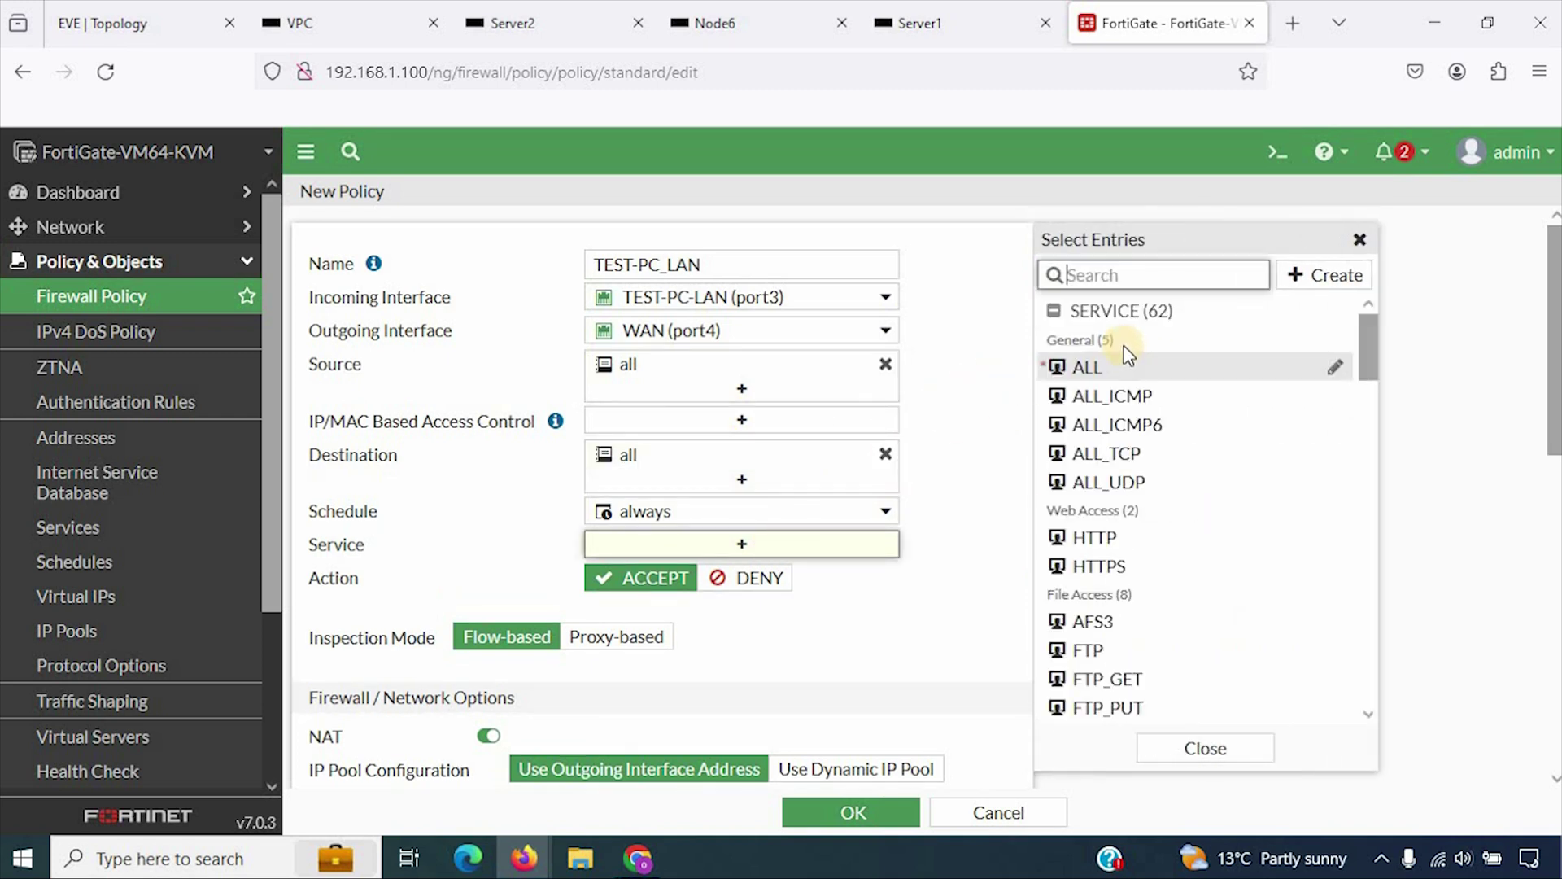
click(1095, 370)
click(924, 622)
- Log allowed traffic for All Sessions in the TEST-PC_LAN policy and save it
scroll(903, 635, down, 10)
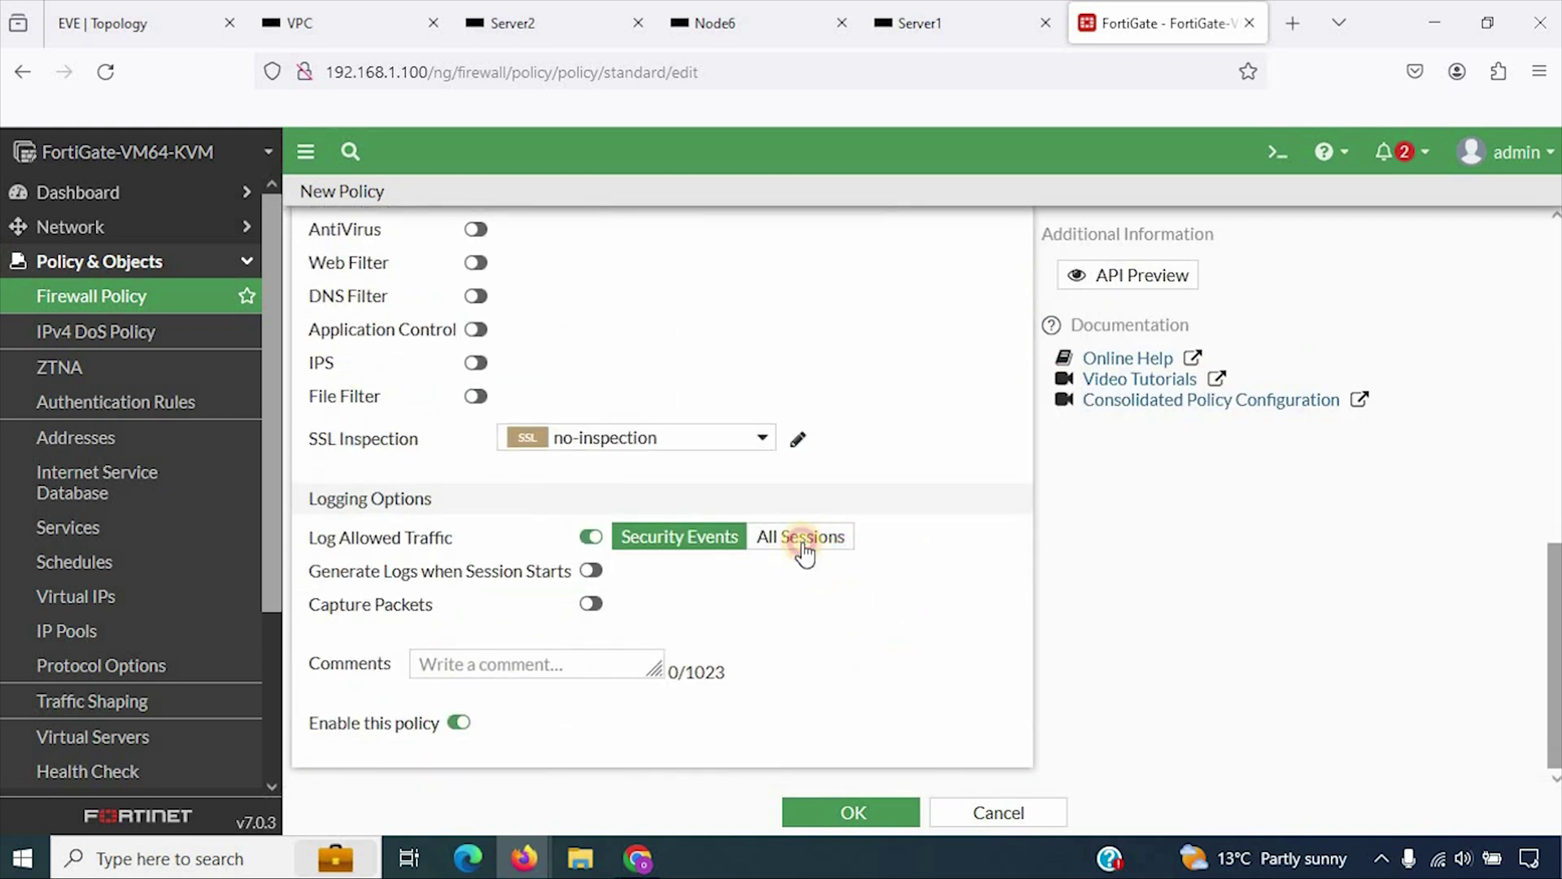
click(802, 541)
click(883, 813)
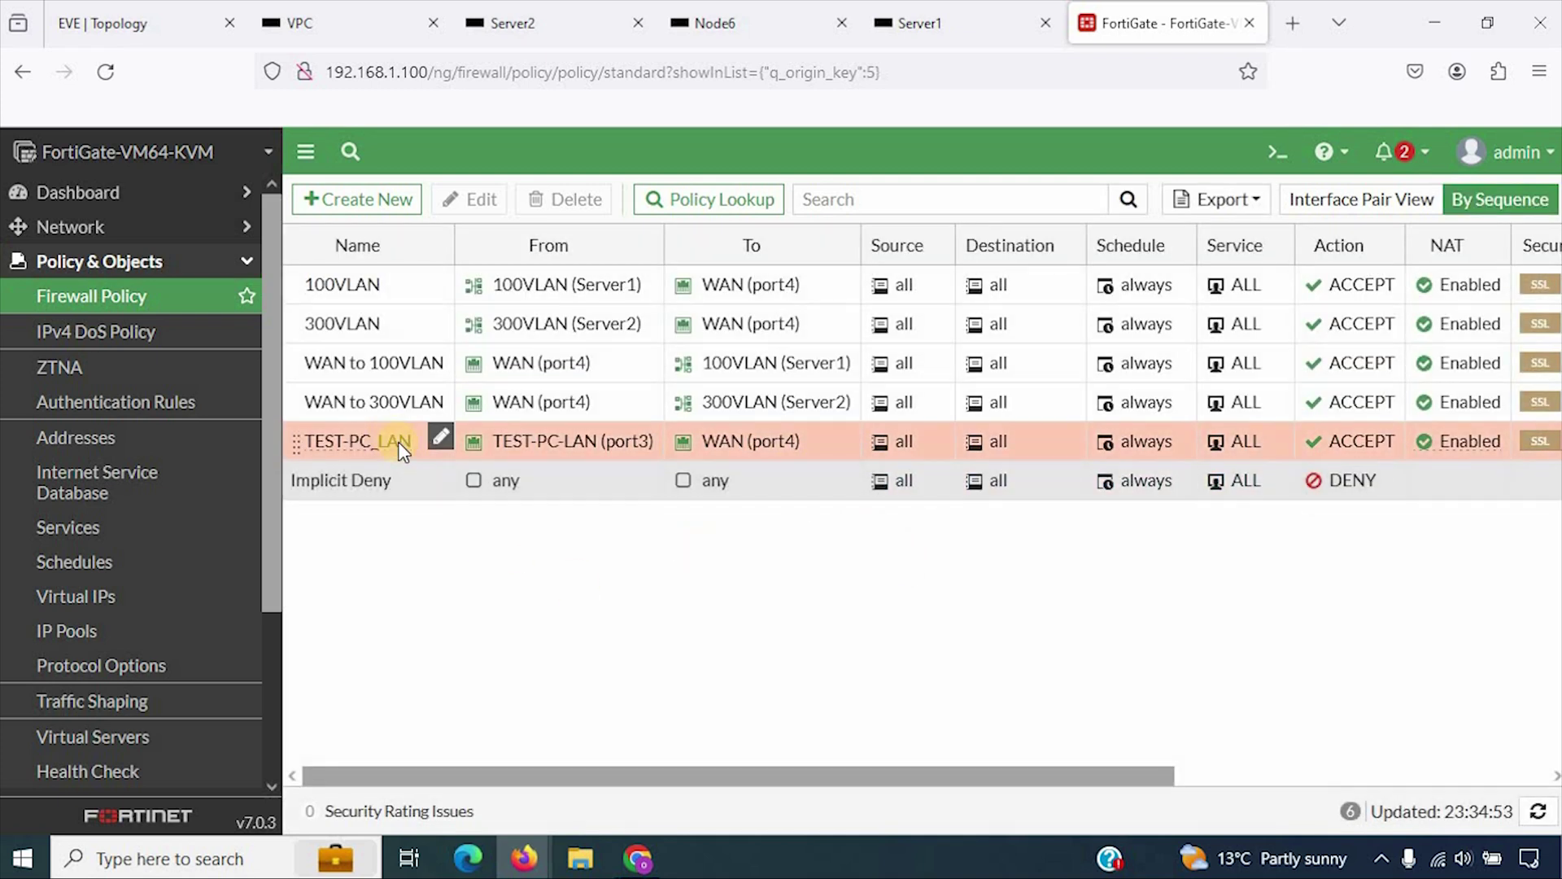
- Return to the VPC console and repeat the ping to 8.8.8.8 to test the new policy
click(189, 13)
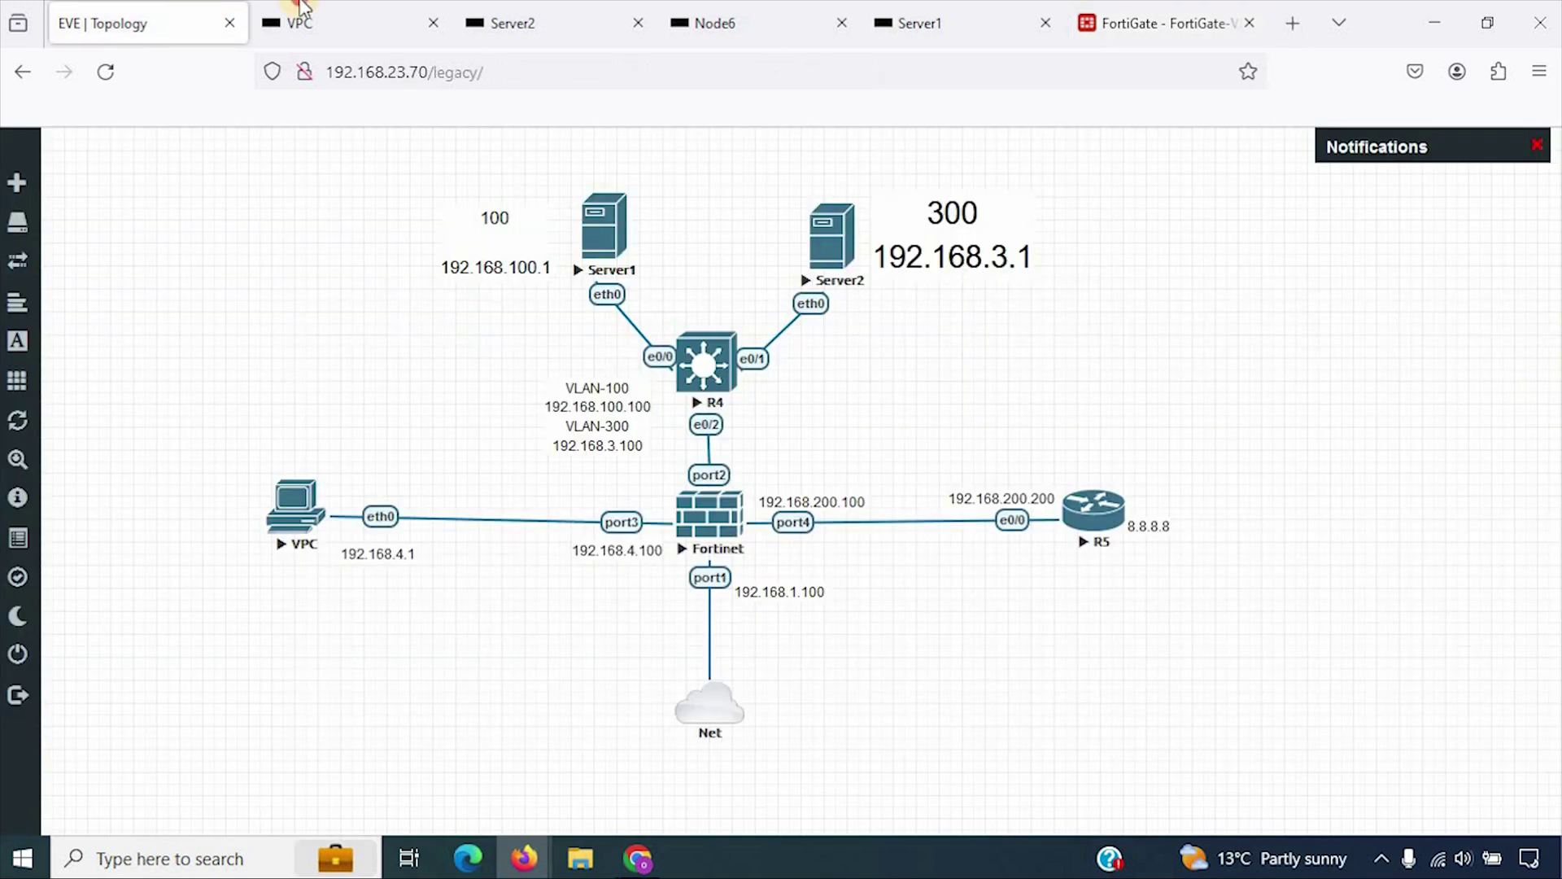
click(299, 17)
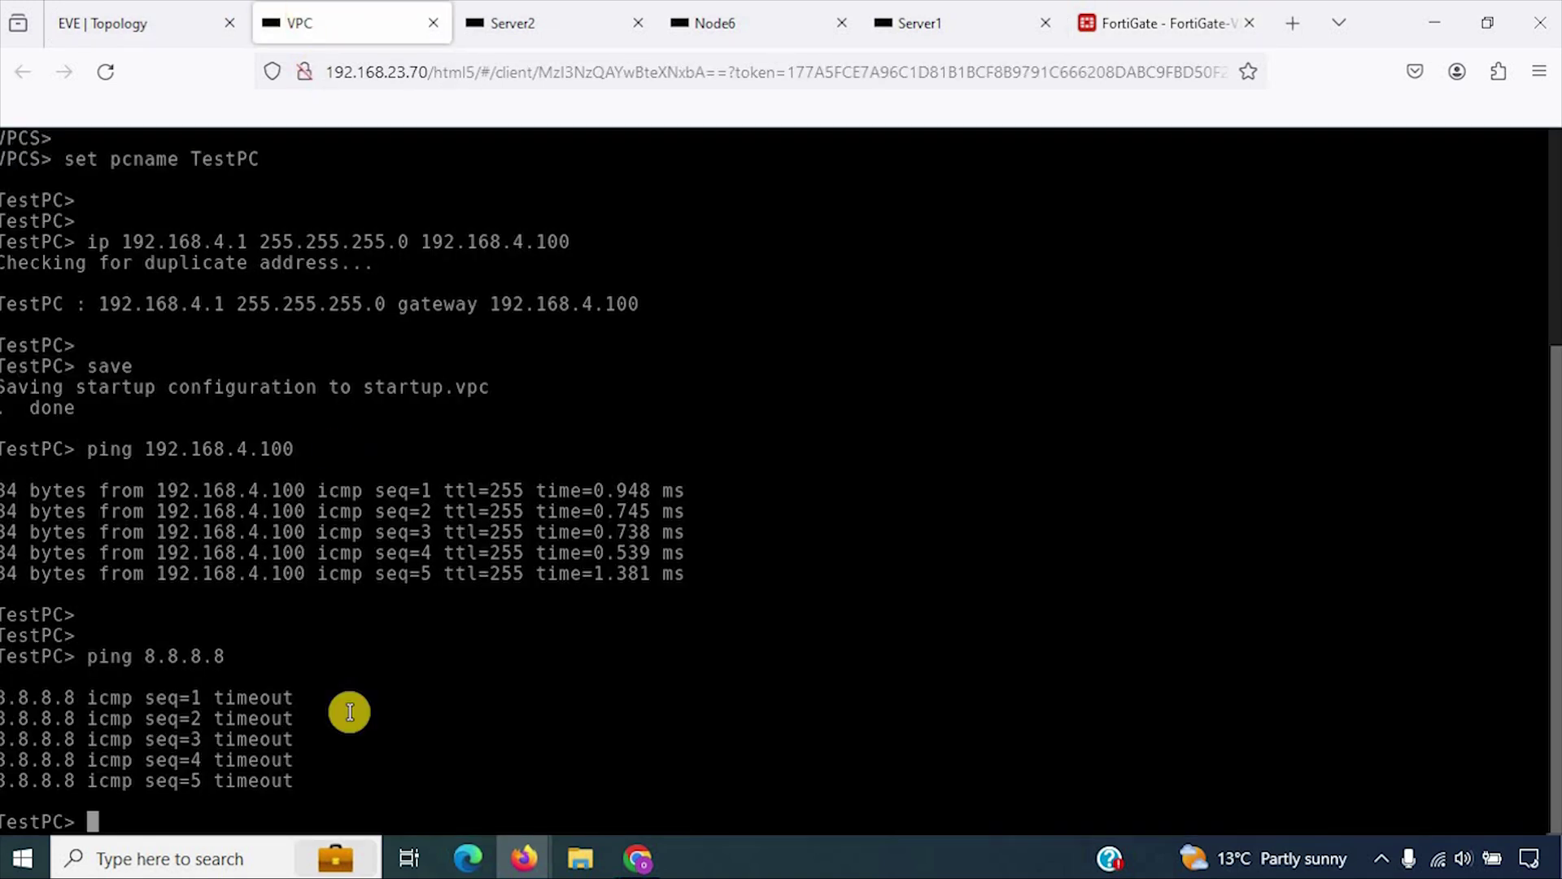
click(172, 26)
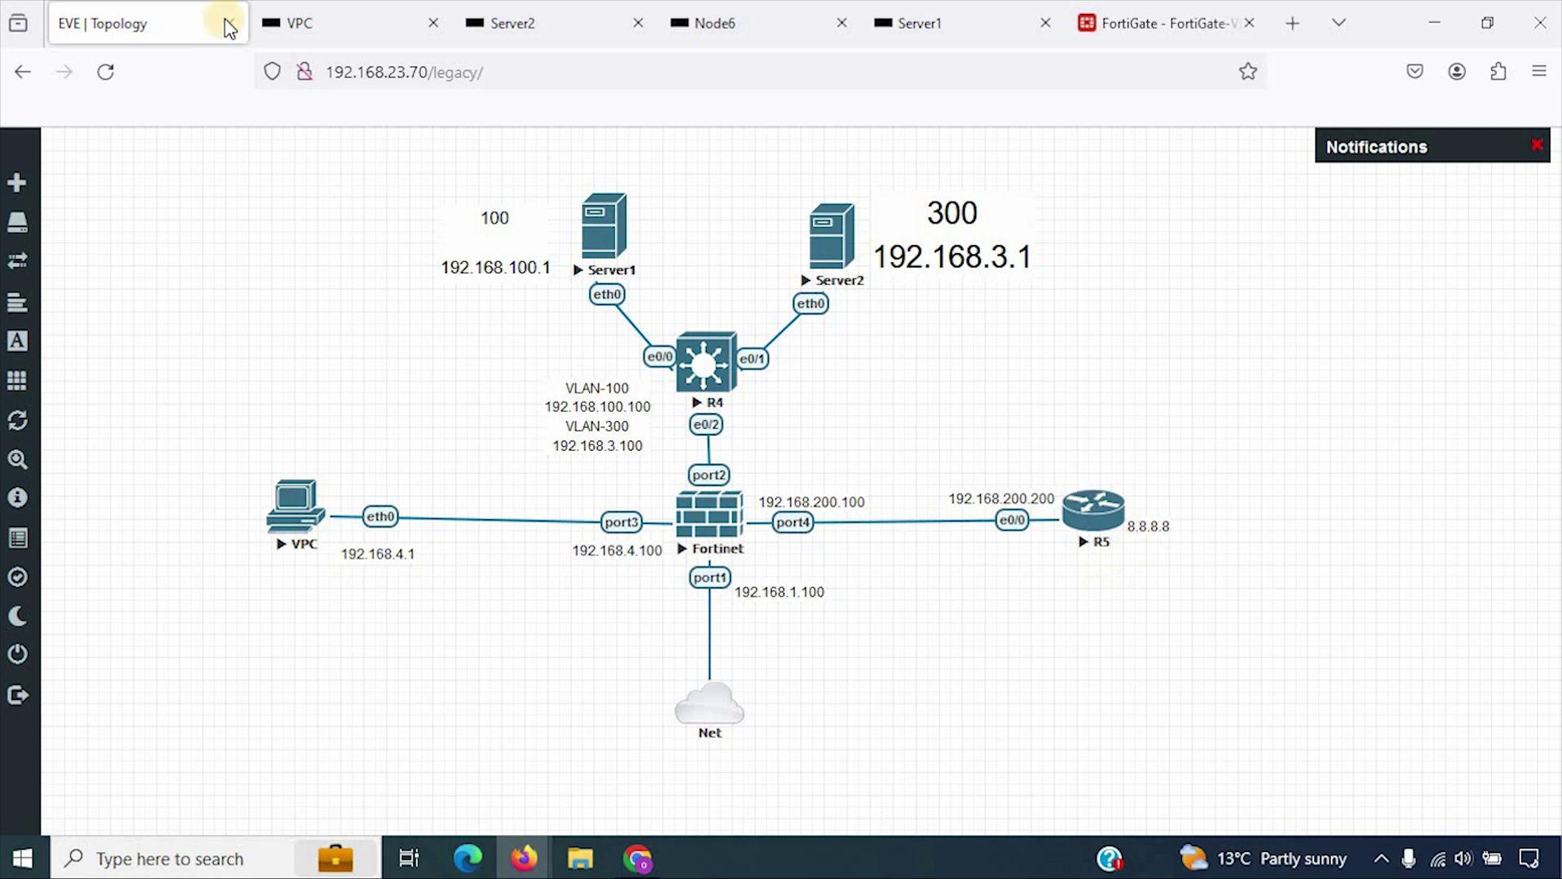
click(301, 23)
key(Return)
key(Return)
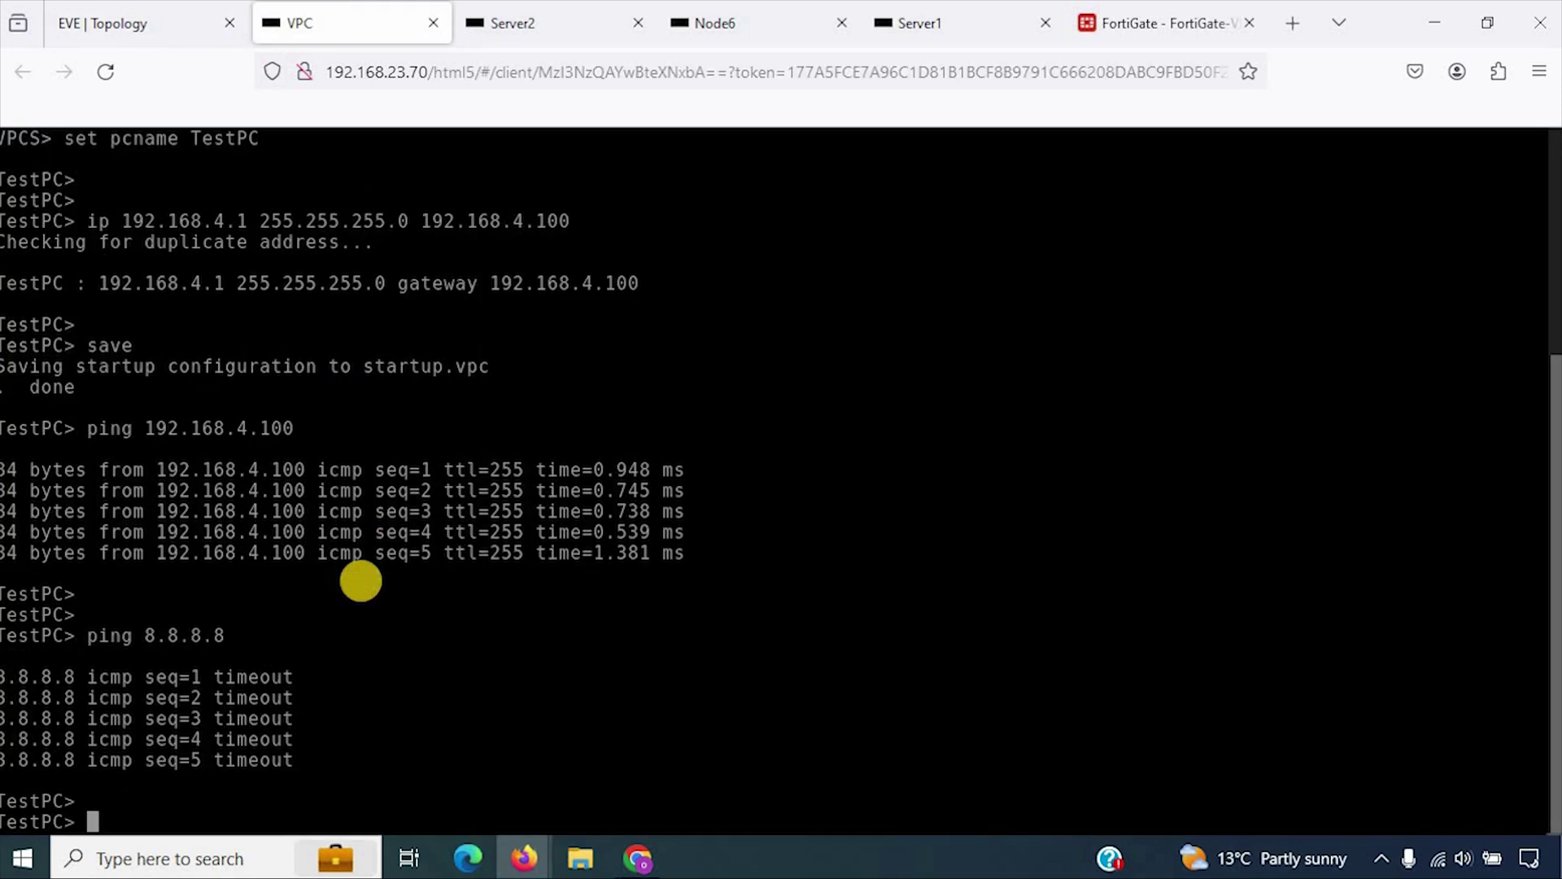
key(Up)
key(Return)
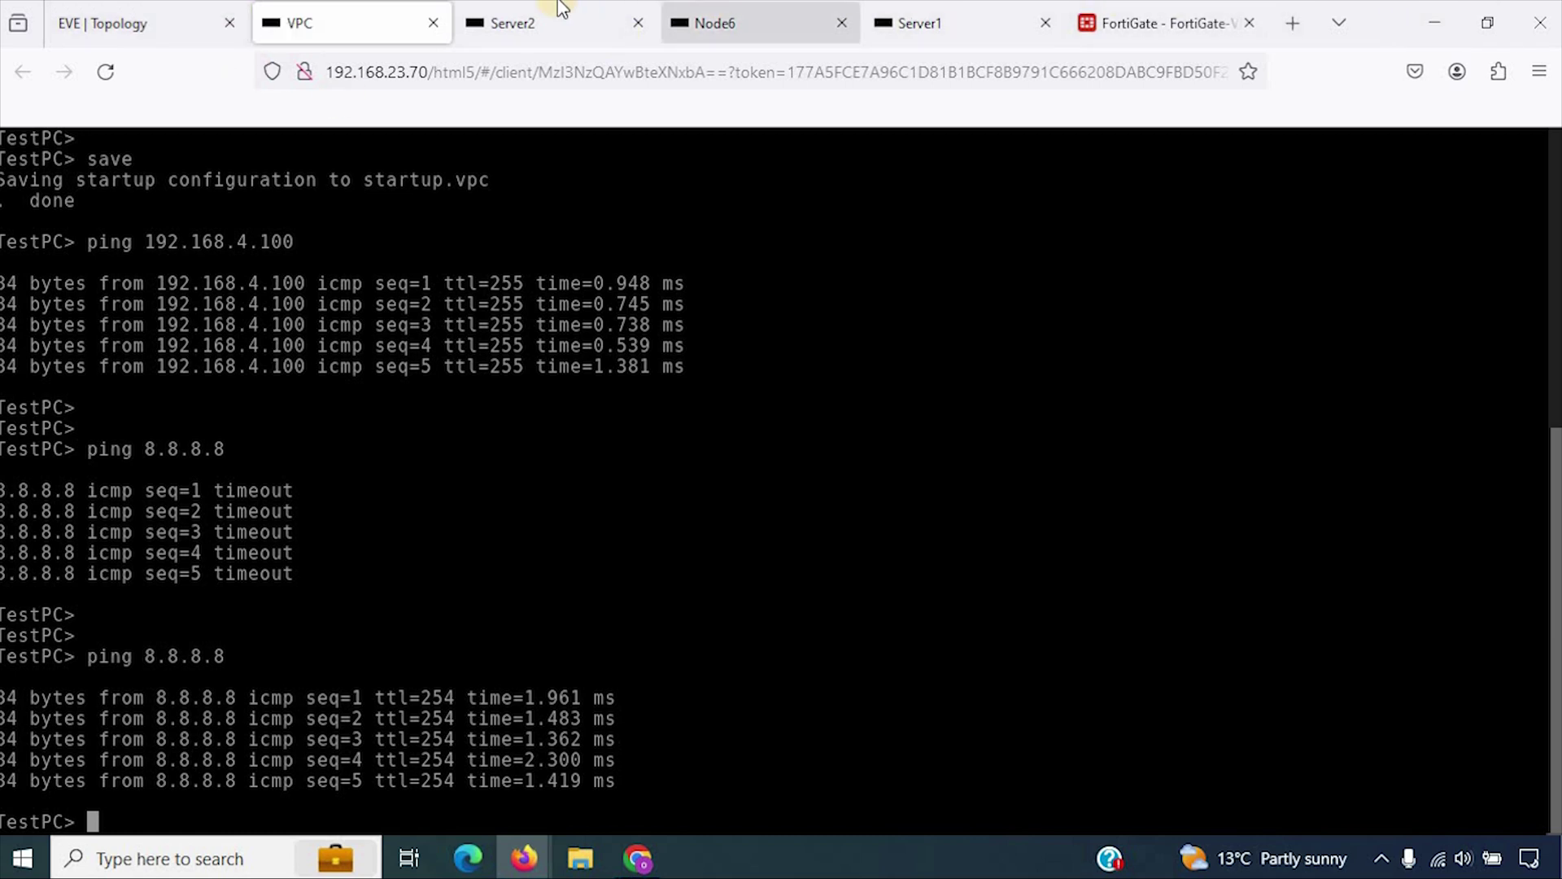
- Close the disconnected Node6 console, check the Server2 console, and return to the EVE topology
click(508, 9)
click(163, 23)
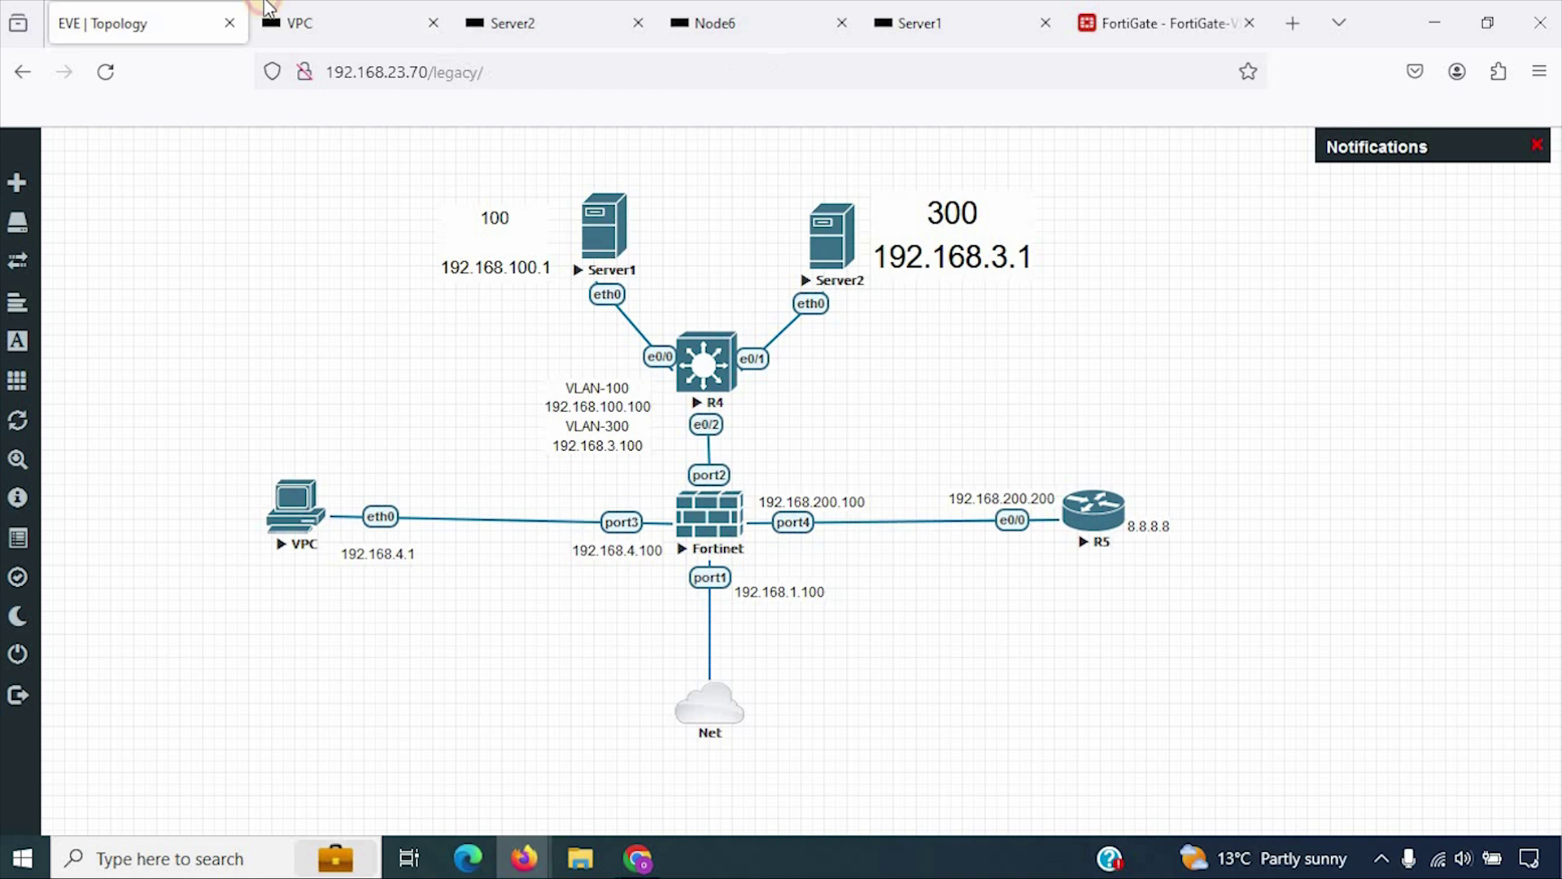
click(777, 21)
click(918, 9)
click(730, 10)
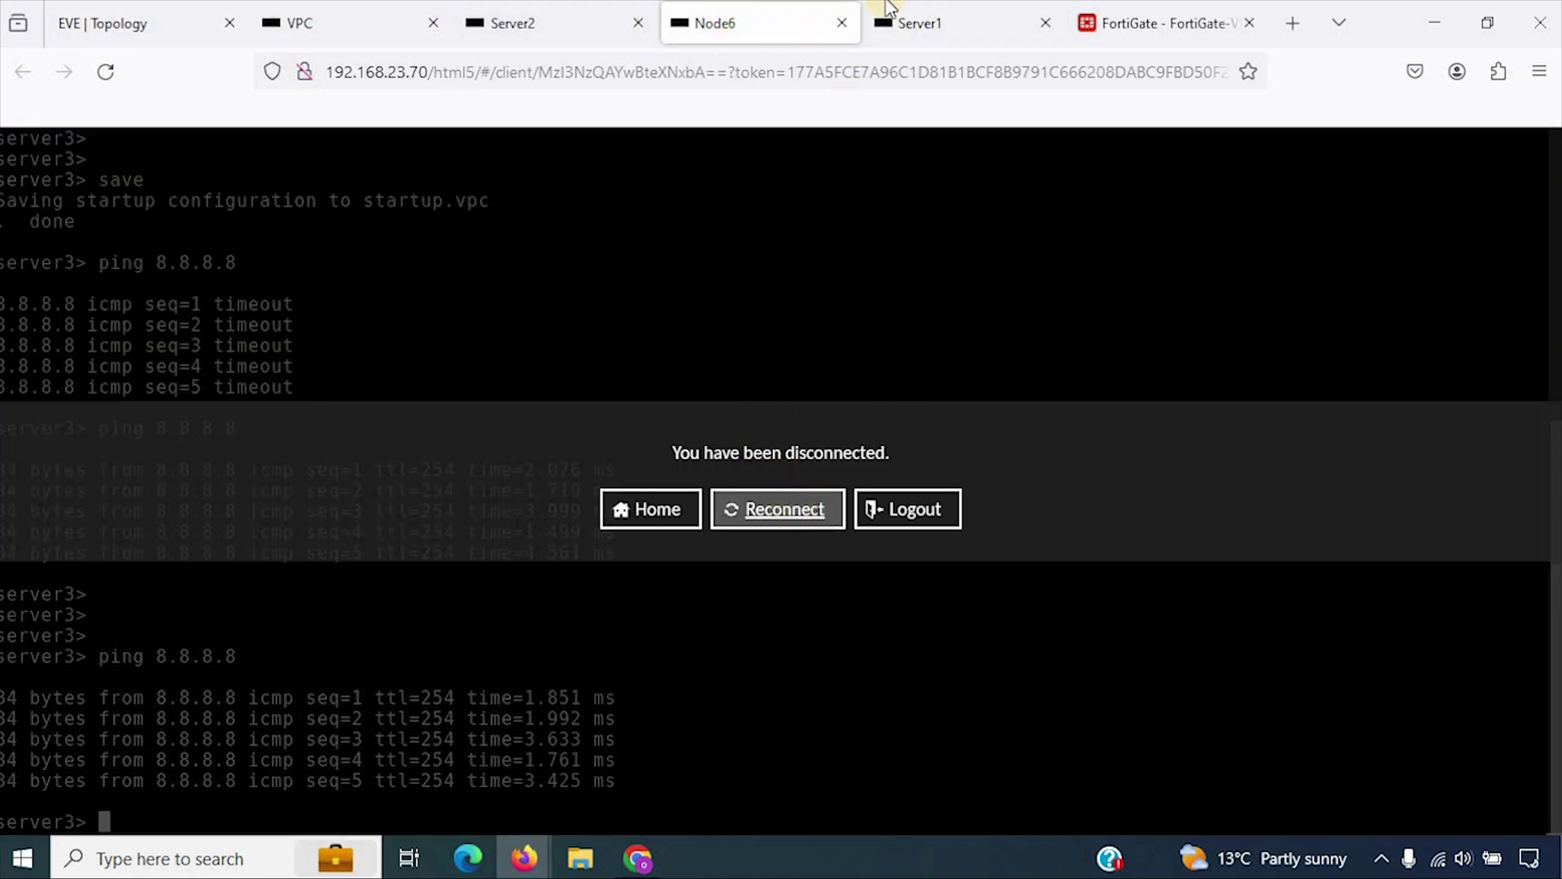
click(836, 20)
click(514, 8)
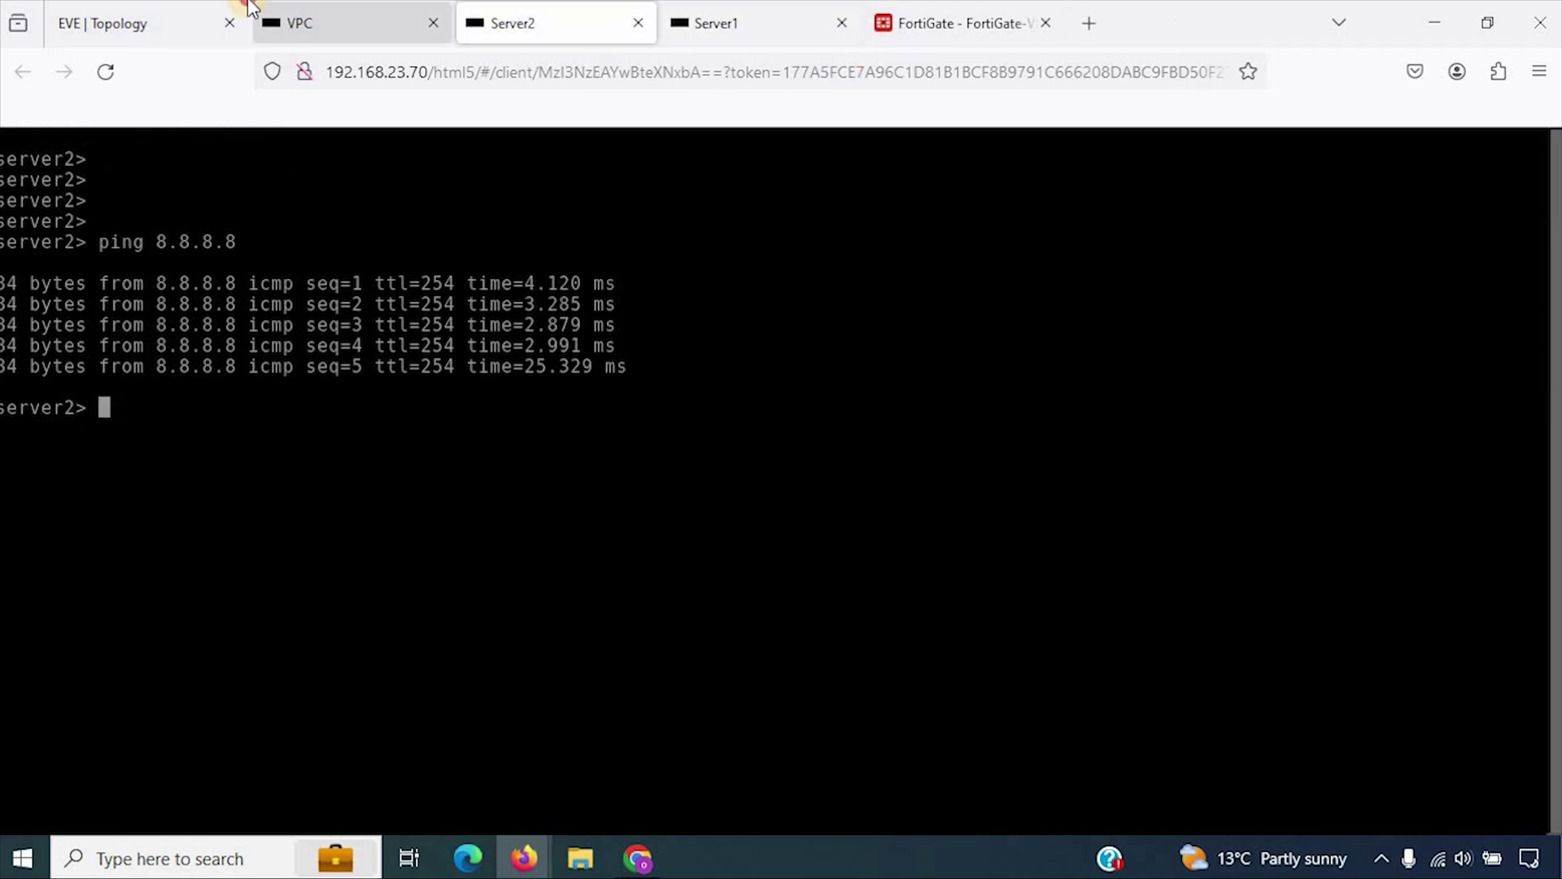
click(149, 11)
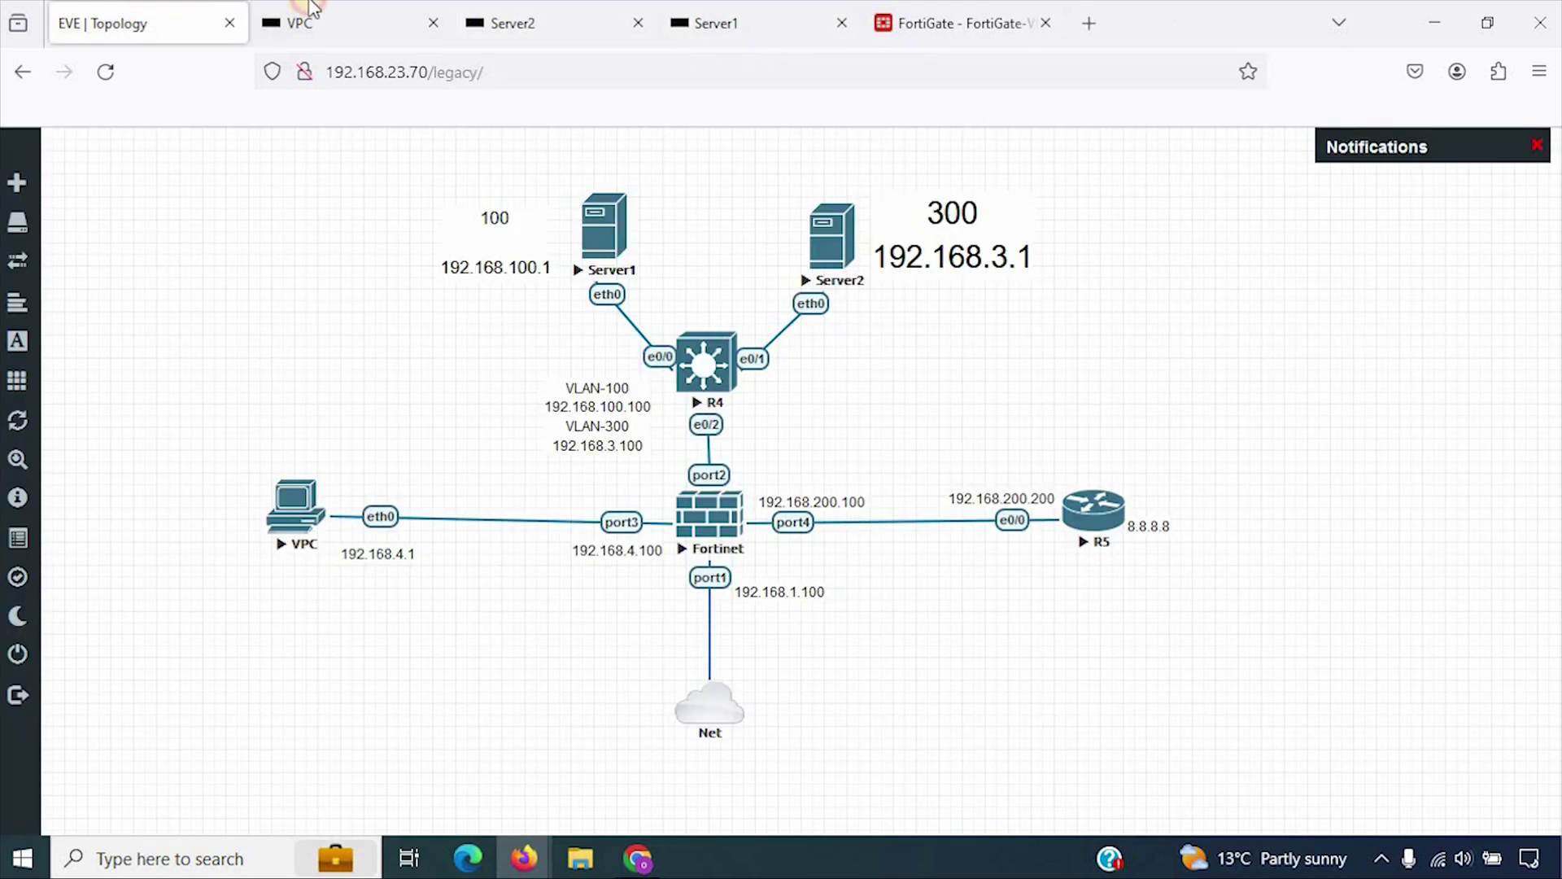
- Switch to the FortiGate web interface and open the network interfaces list to look over the existing interfaces
click(946, 8)
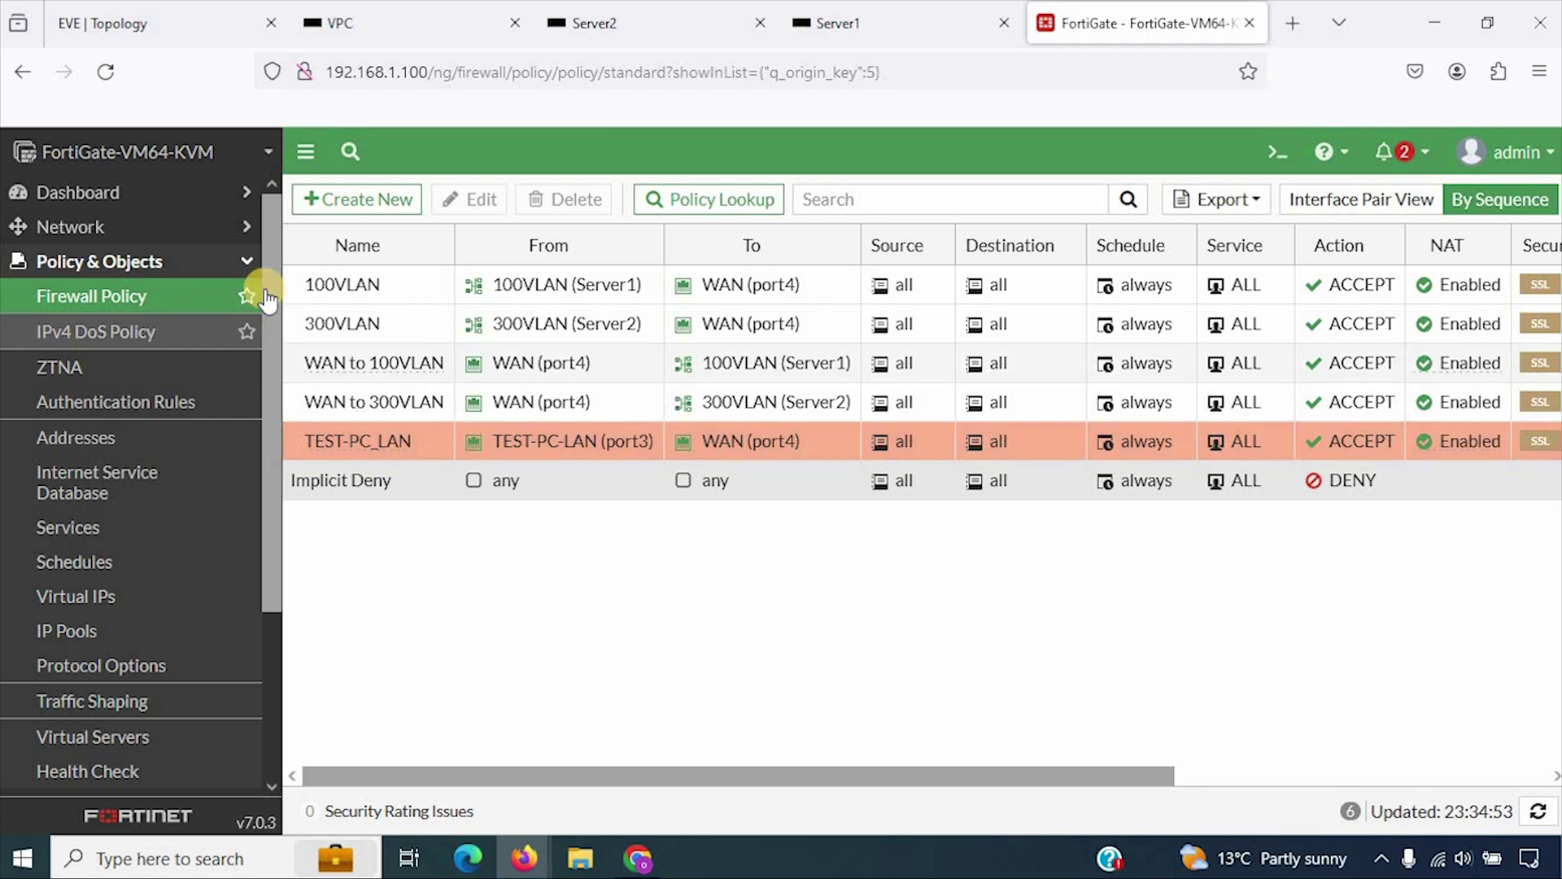
click(140, 226)
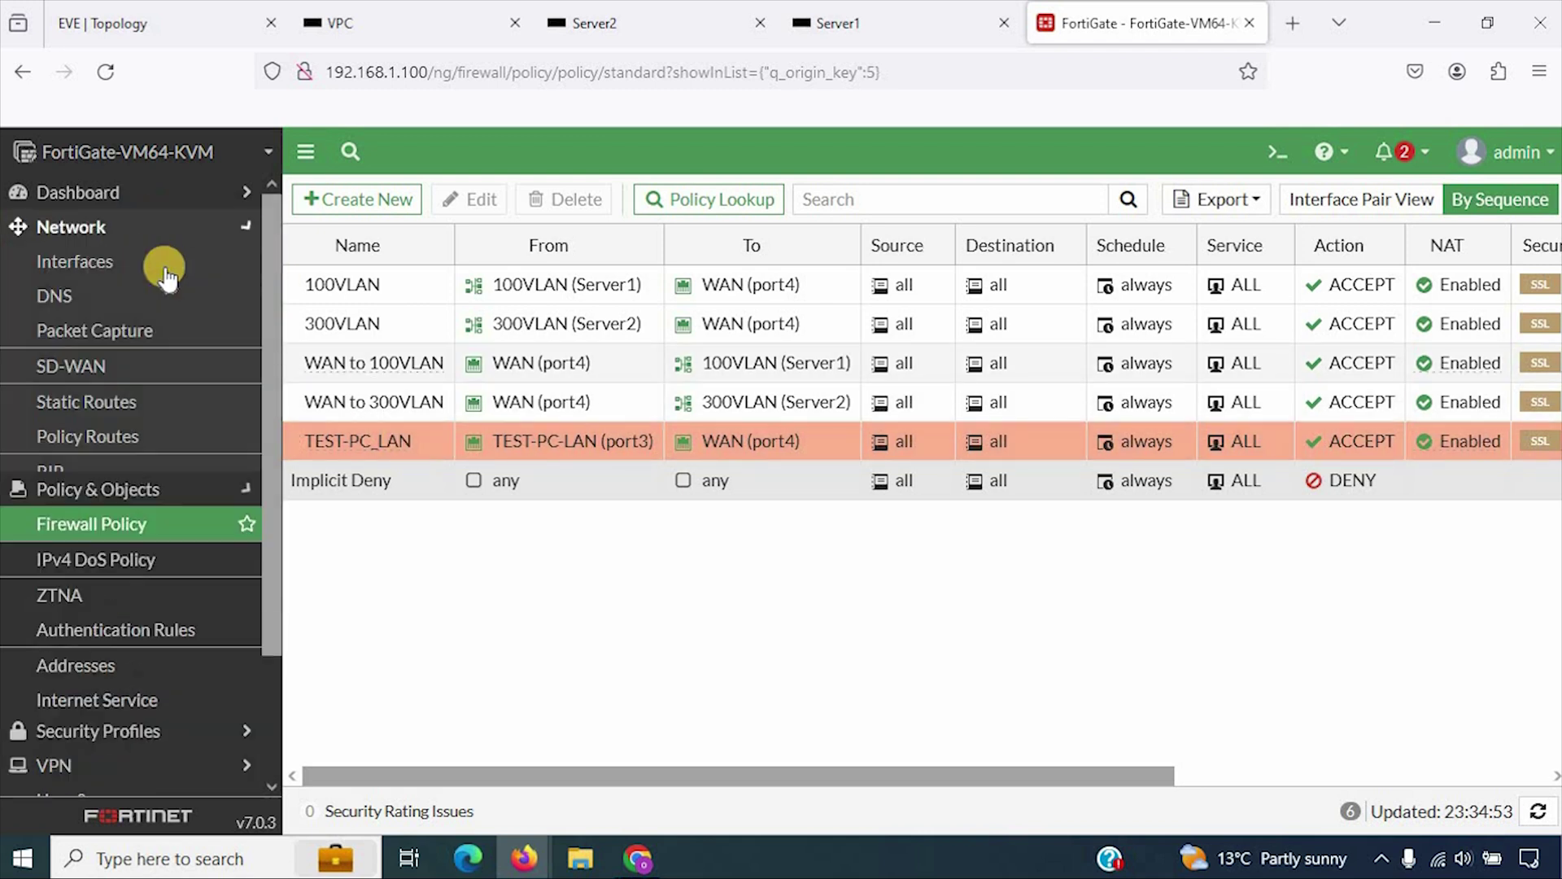
click(96, 262)
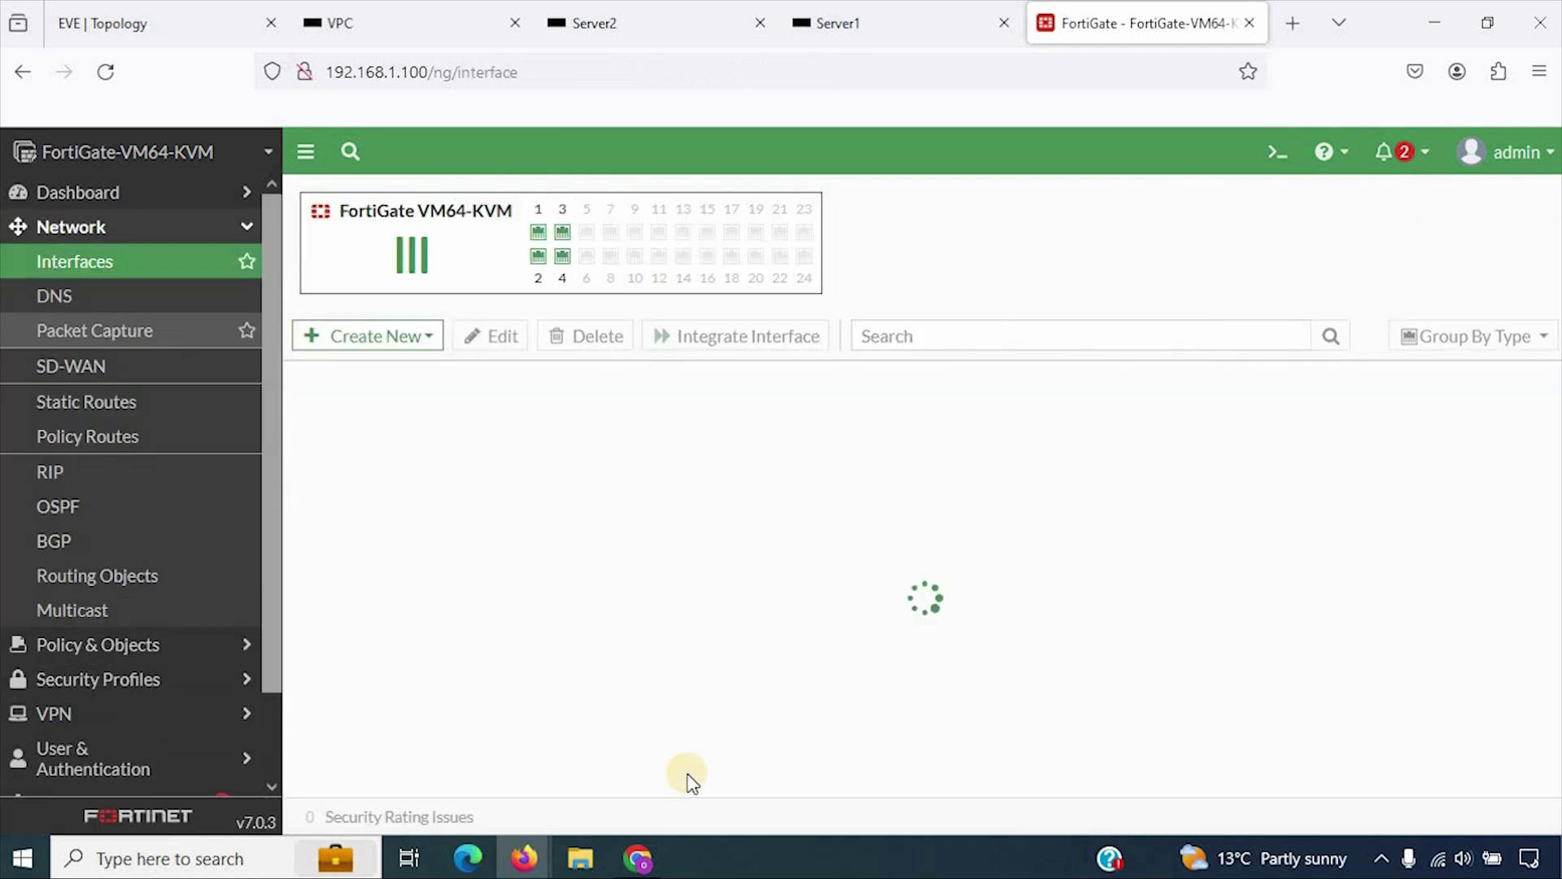
click(410, 345)
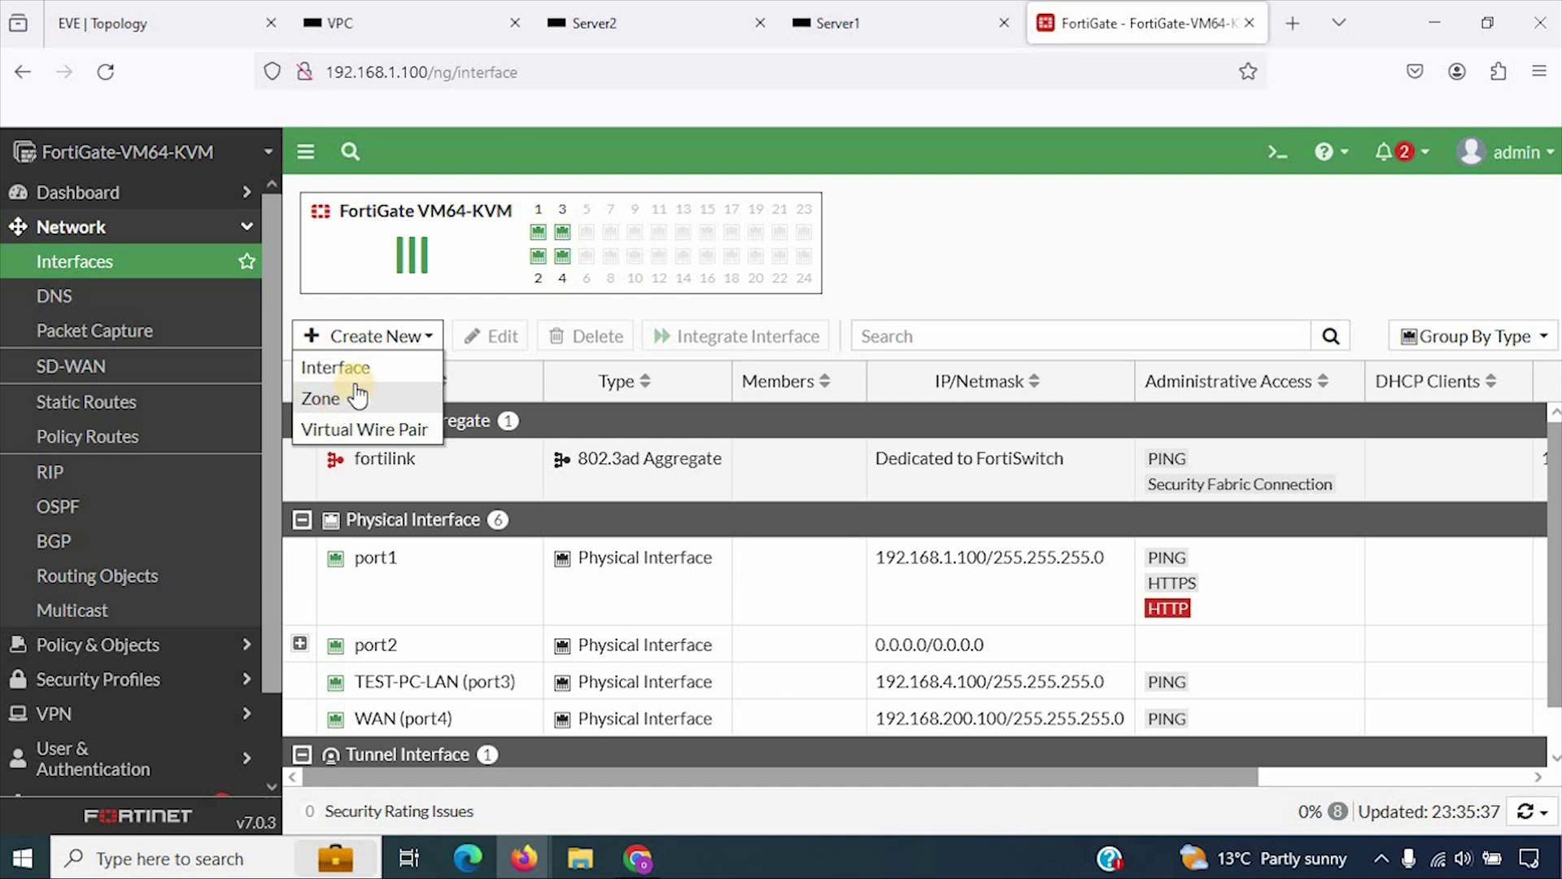
click(993, 254)
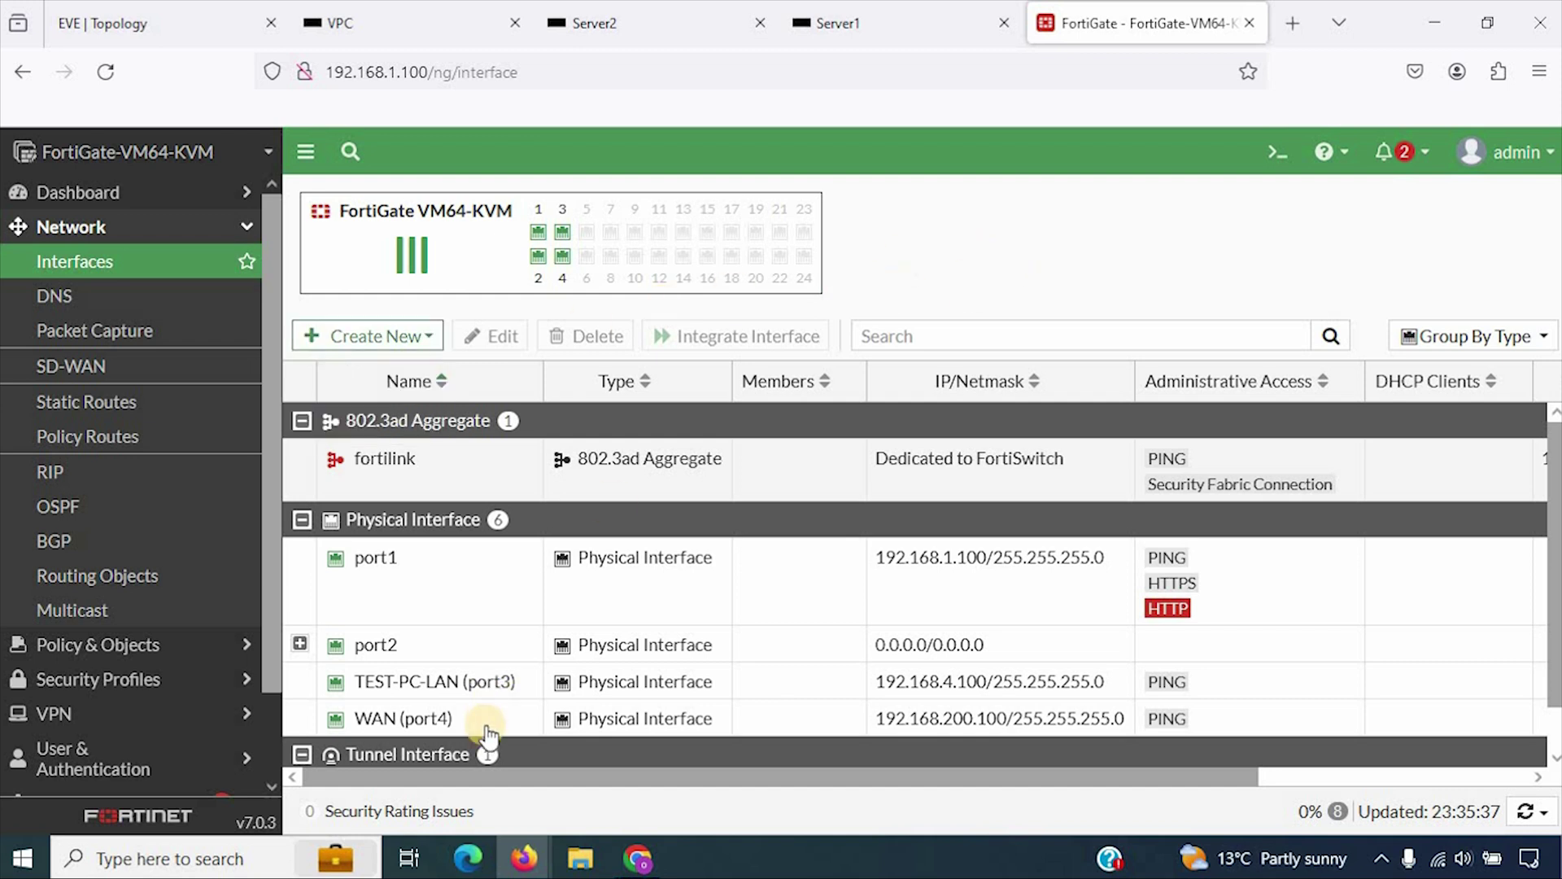
scroll(488, 724, down, 1)
scroll(423, 574, up, 1)
- Start a new zone and name it ZONE-LAN-WAN
click(349, 336)
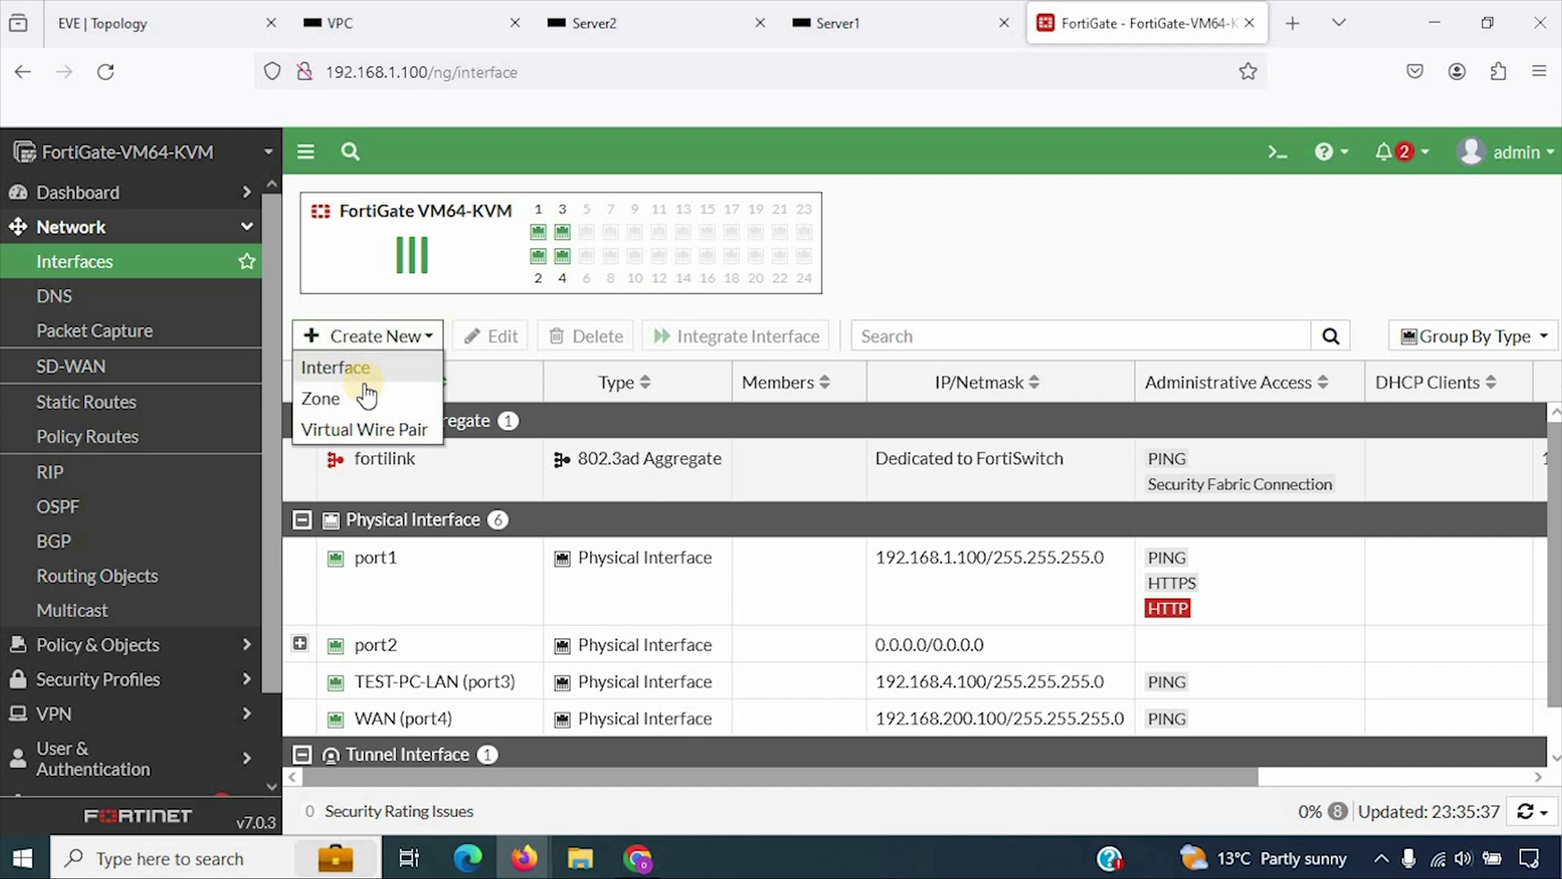
click(362, 400)
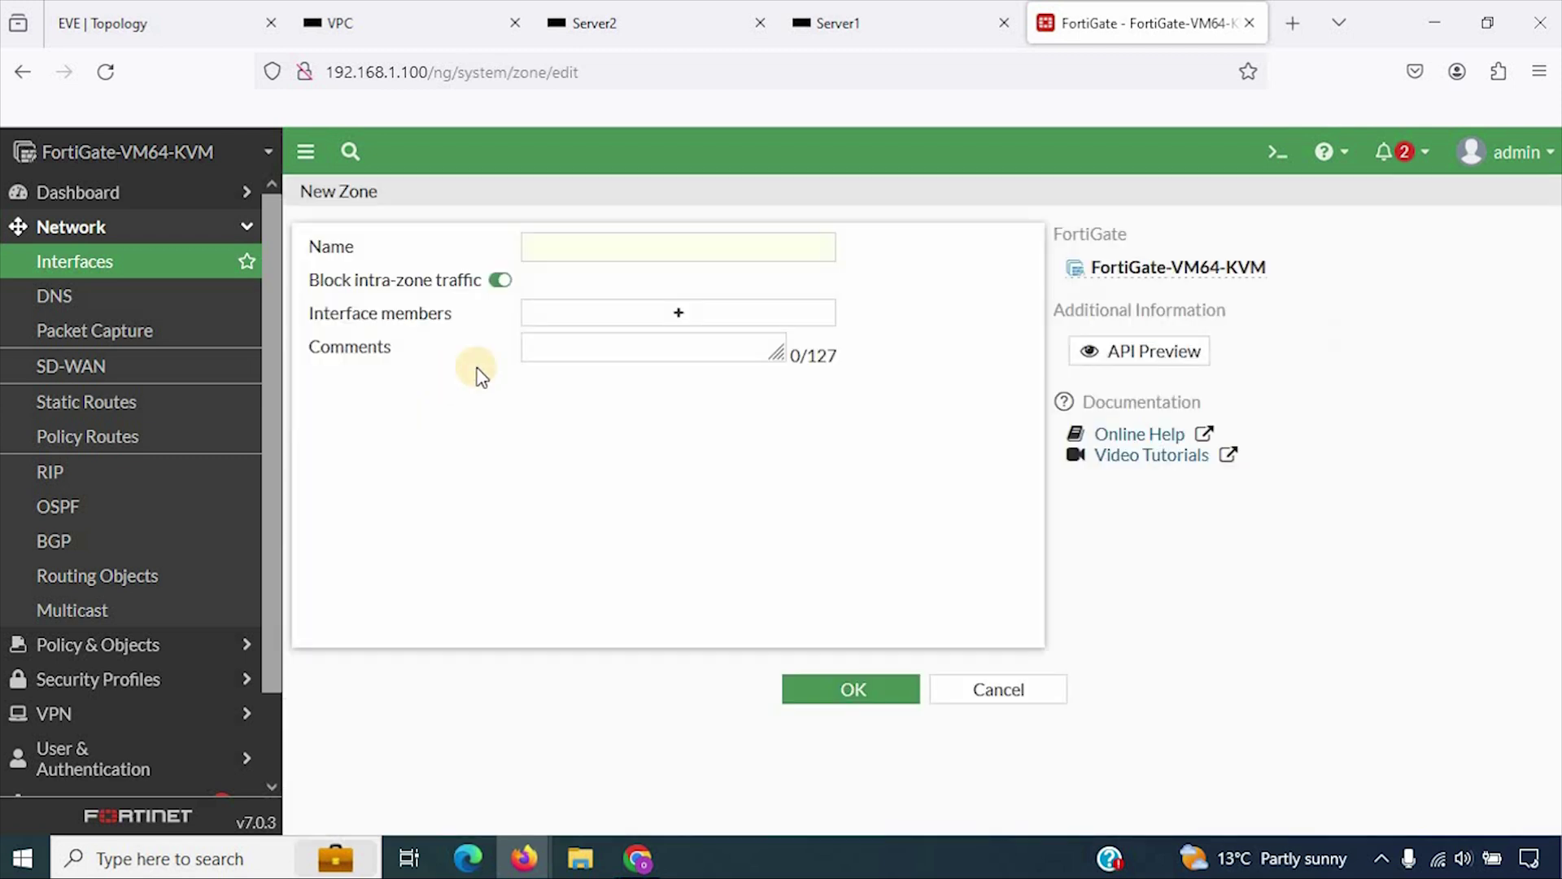
click(672, 237)
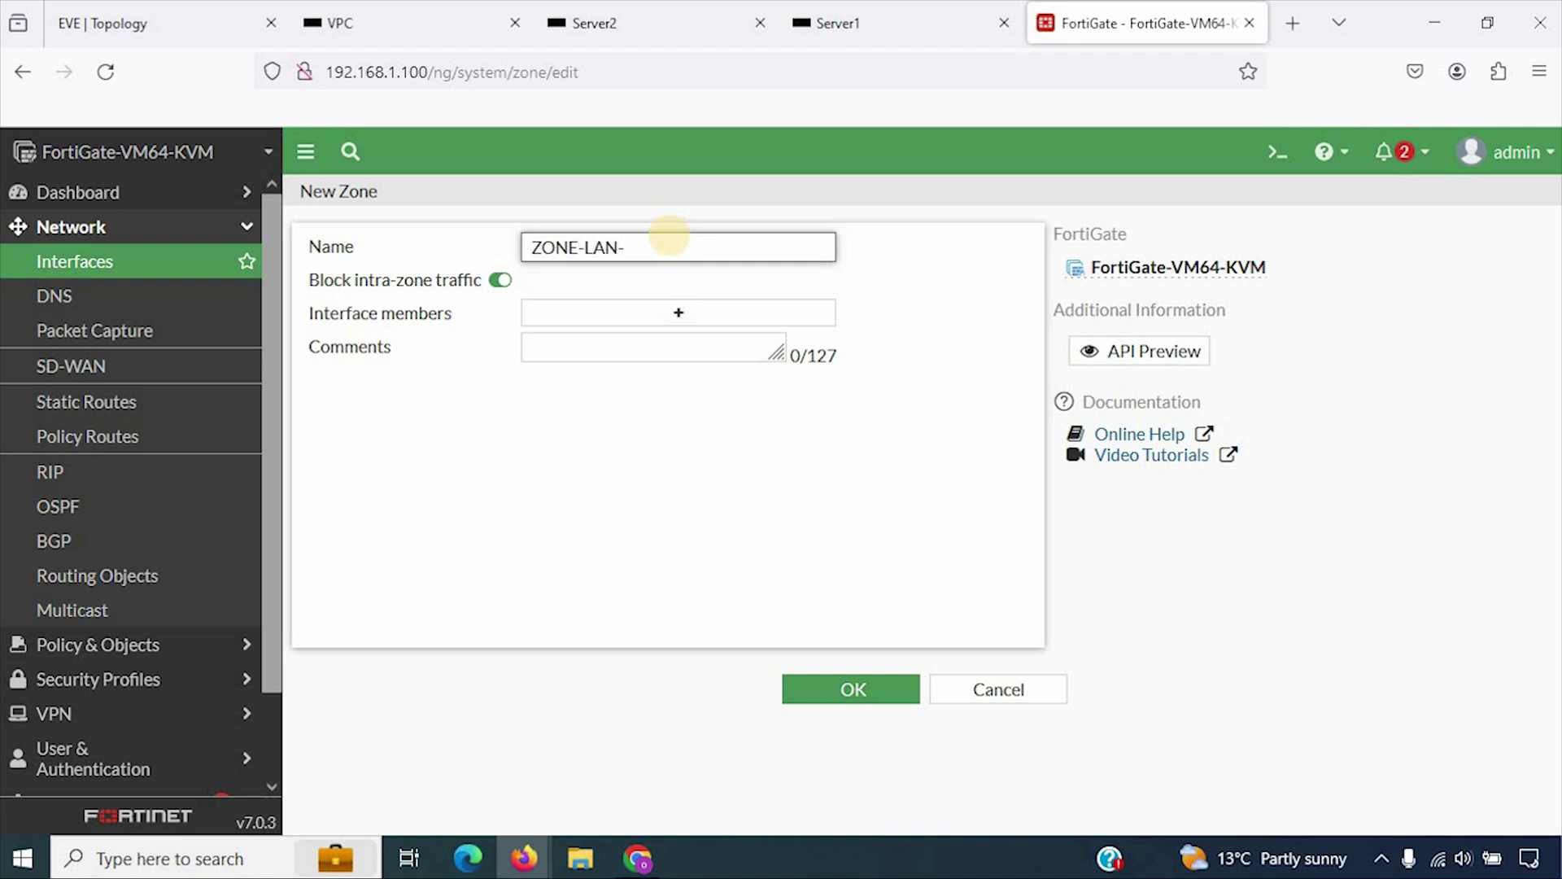
text(ZONE-LAN-WAN)
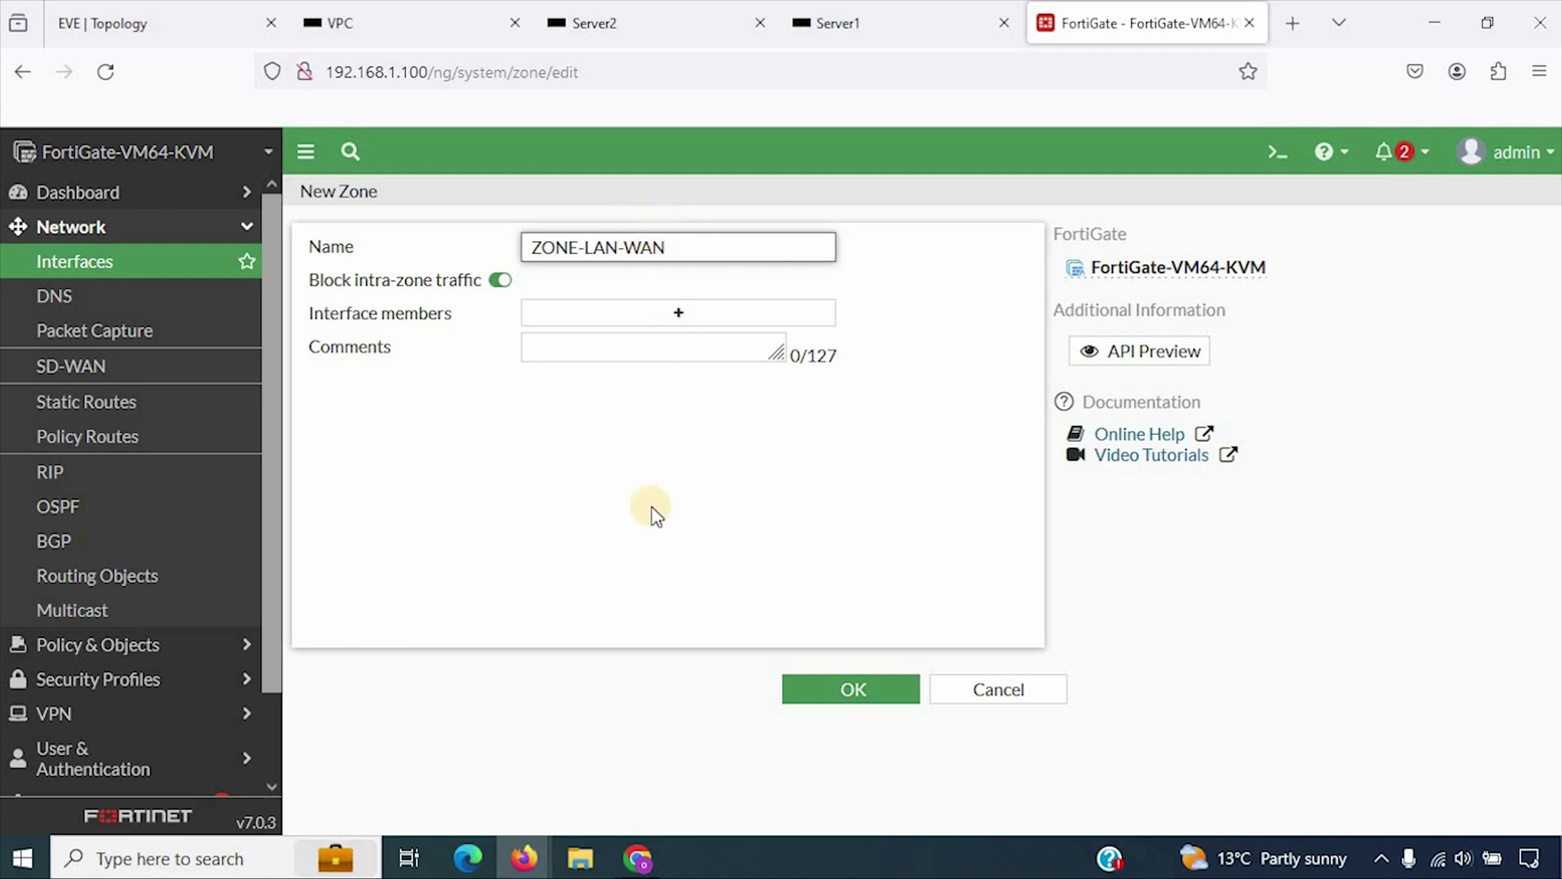
click(651, 508)
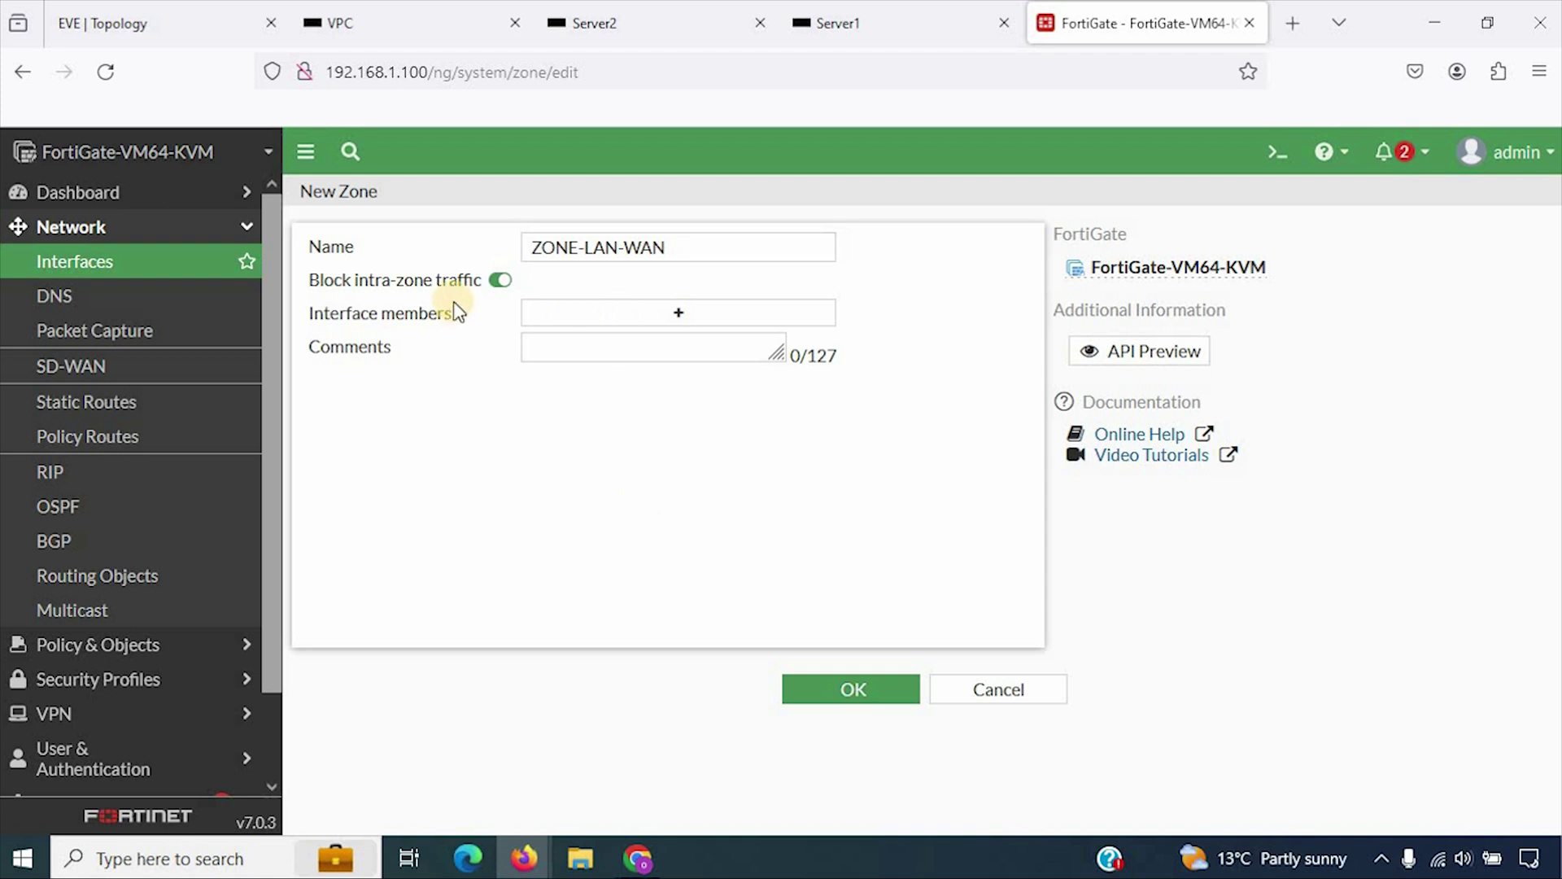
- Check which interfaces are available as zone members, and save the zone without any members
click(674, 315)
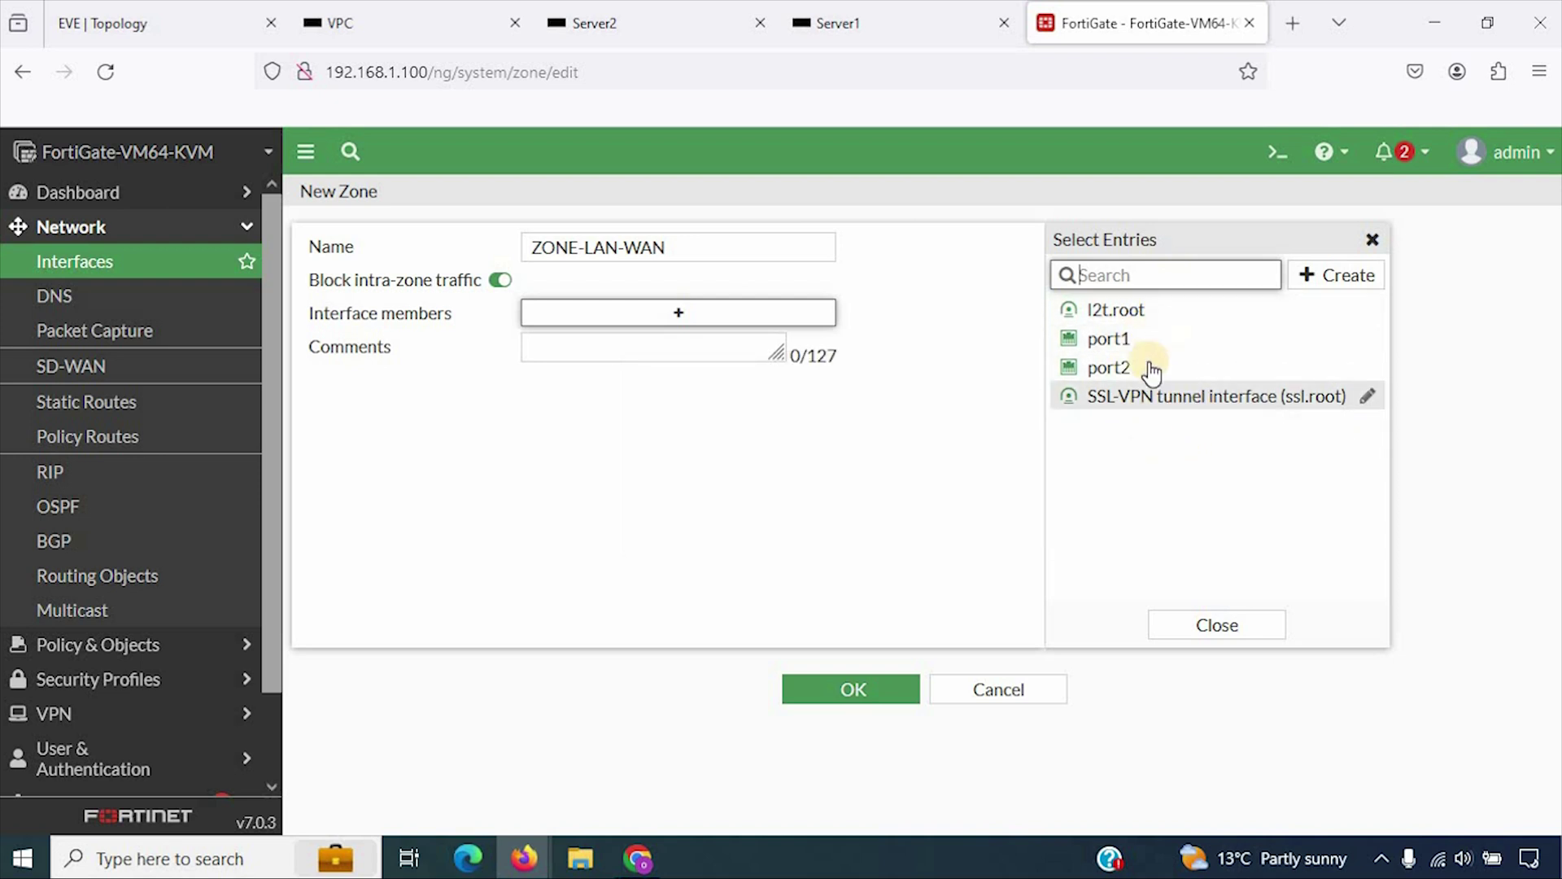
click(819, 418)
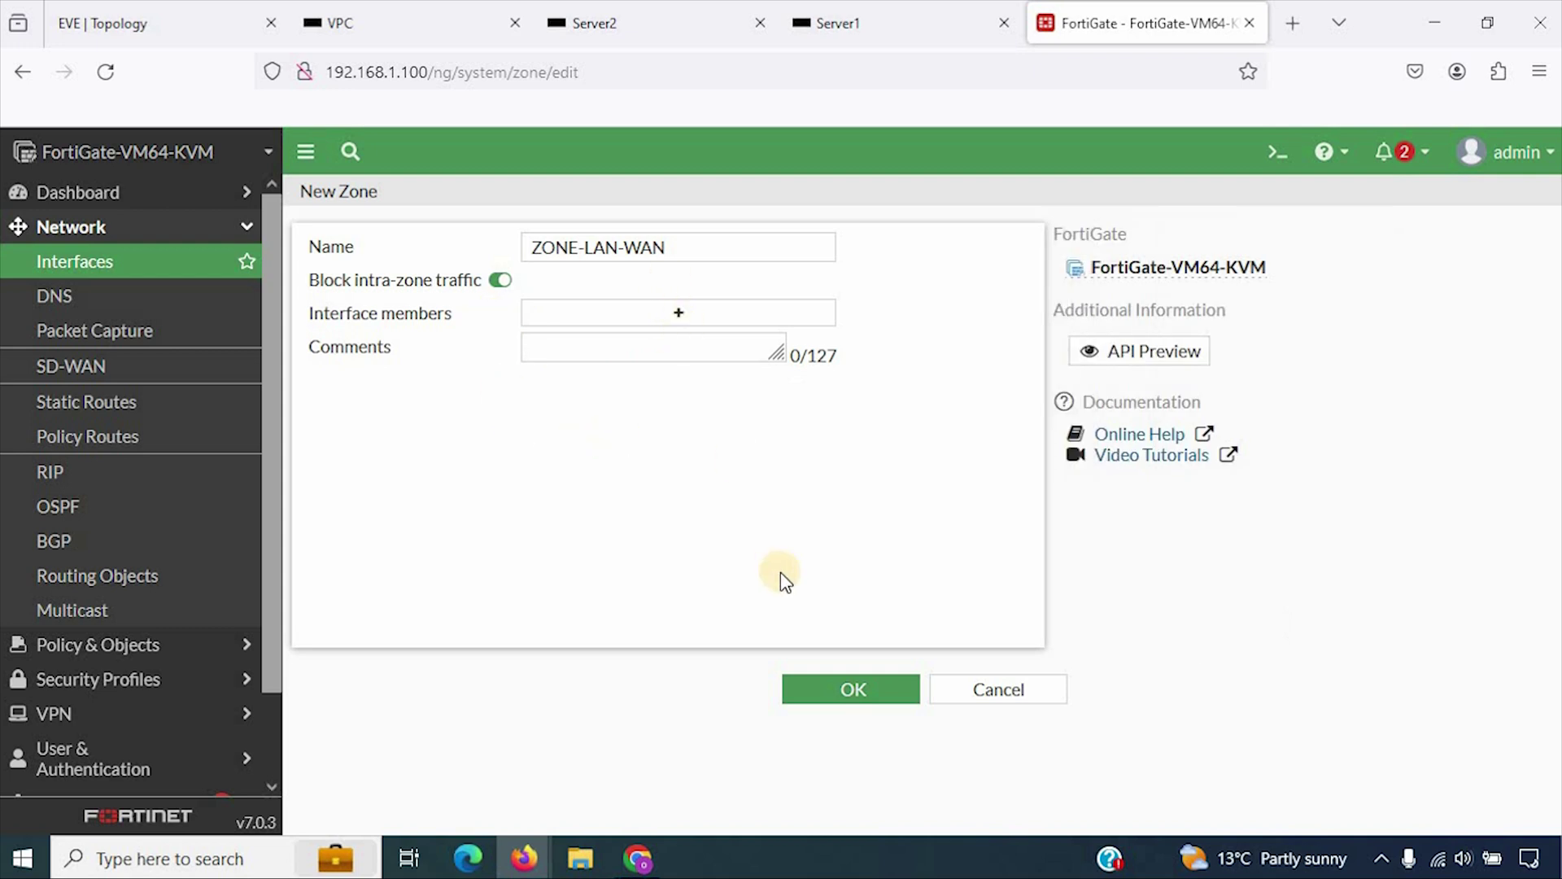
click(802, 686)
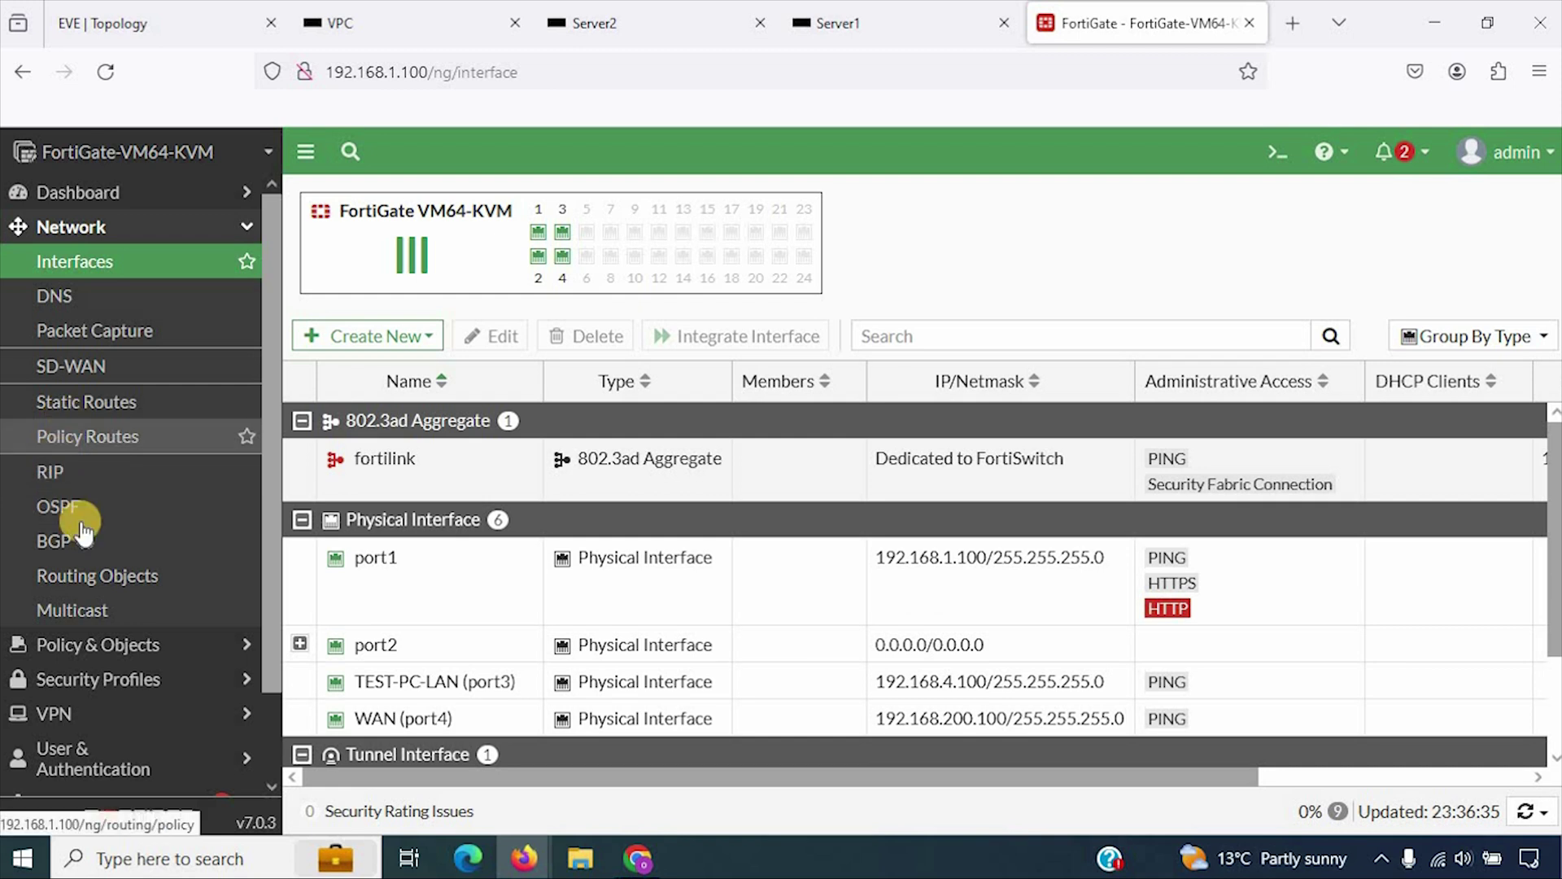
- Delete all existing firewall policies except Implicit Deny to free their interfaces for the zone
click(114, 647)
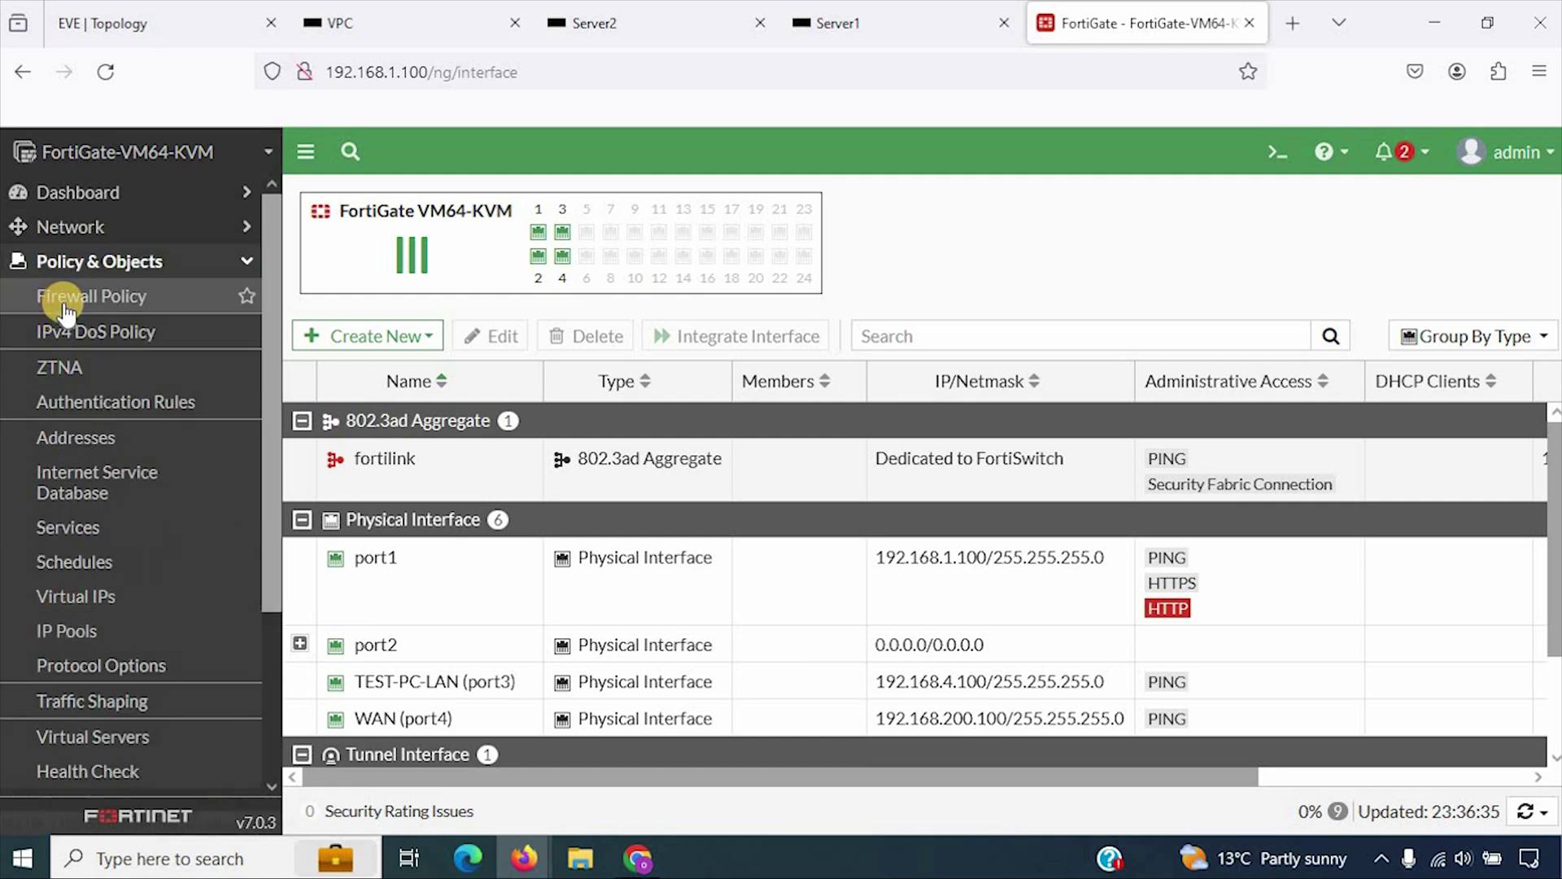
click(133, 303)
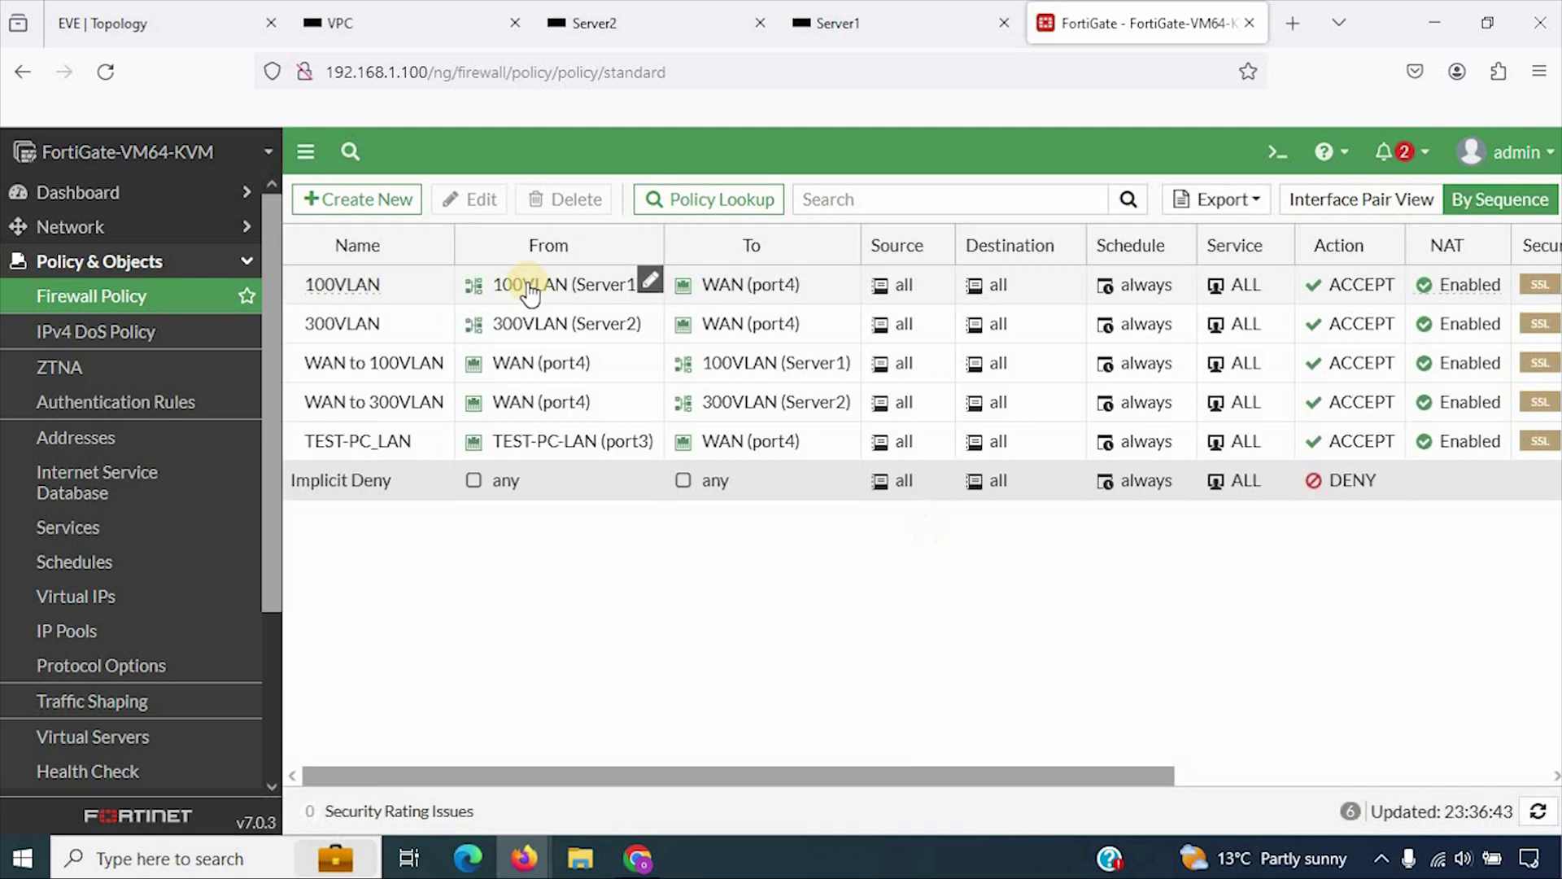
click(419, 292)
click(433, 319)
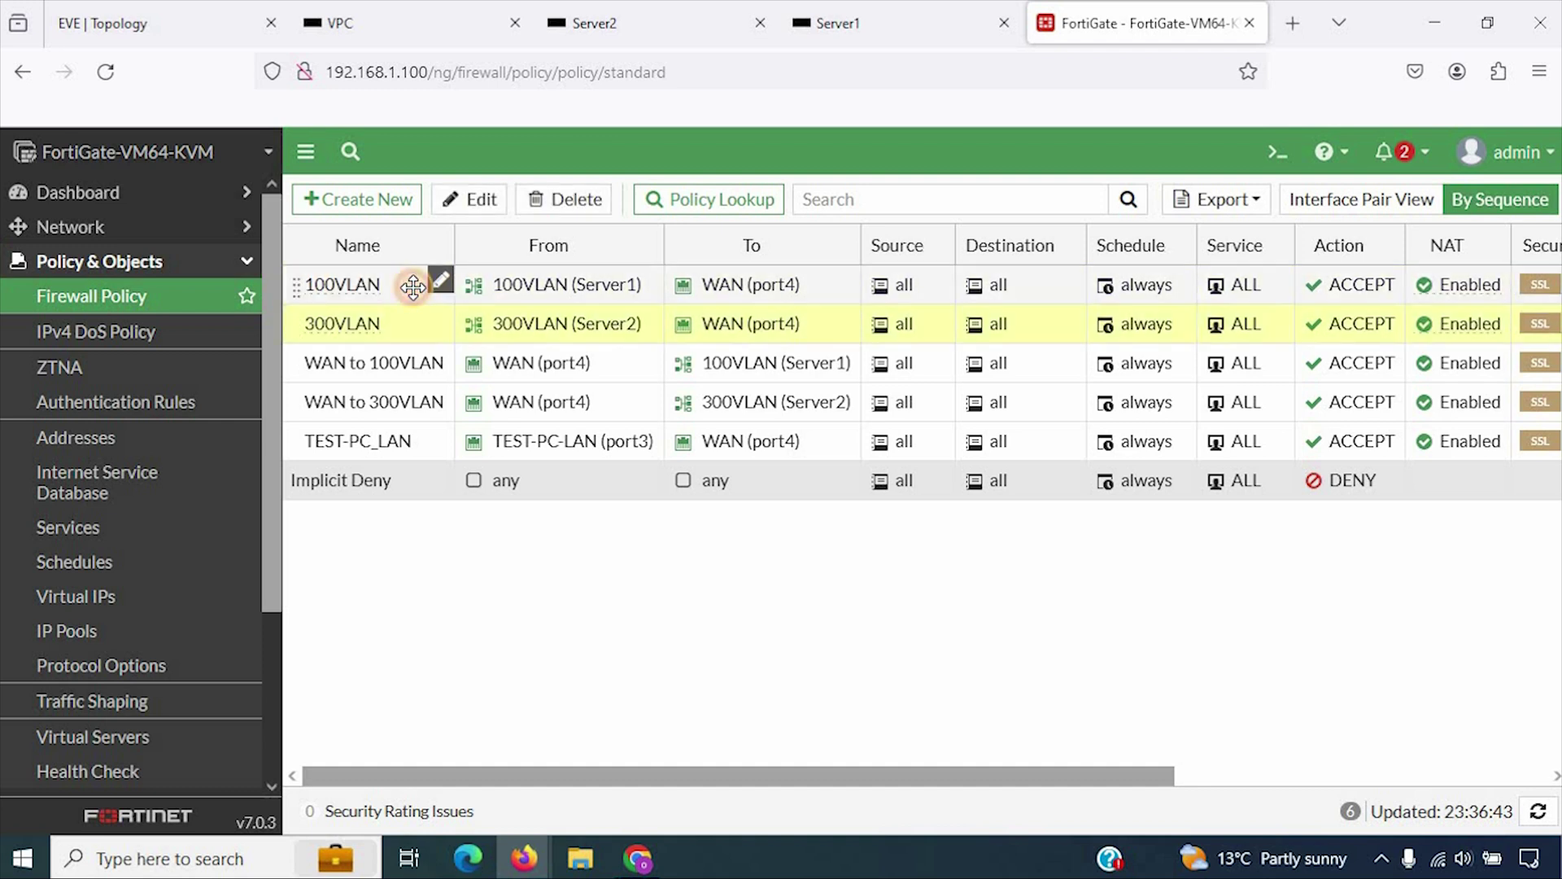
click(410, 286)
click(407, 321)
click(383, 360)
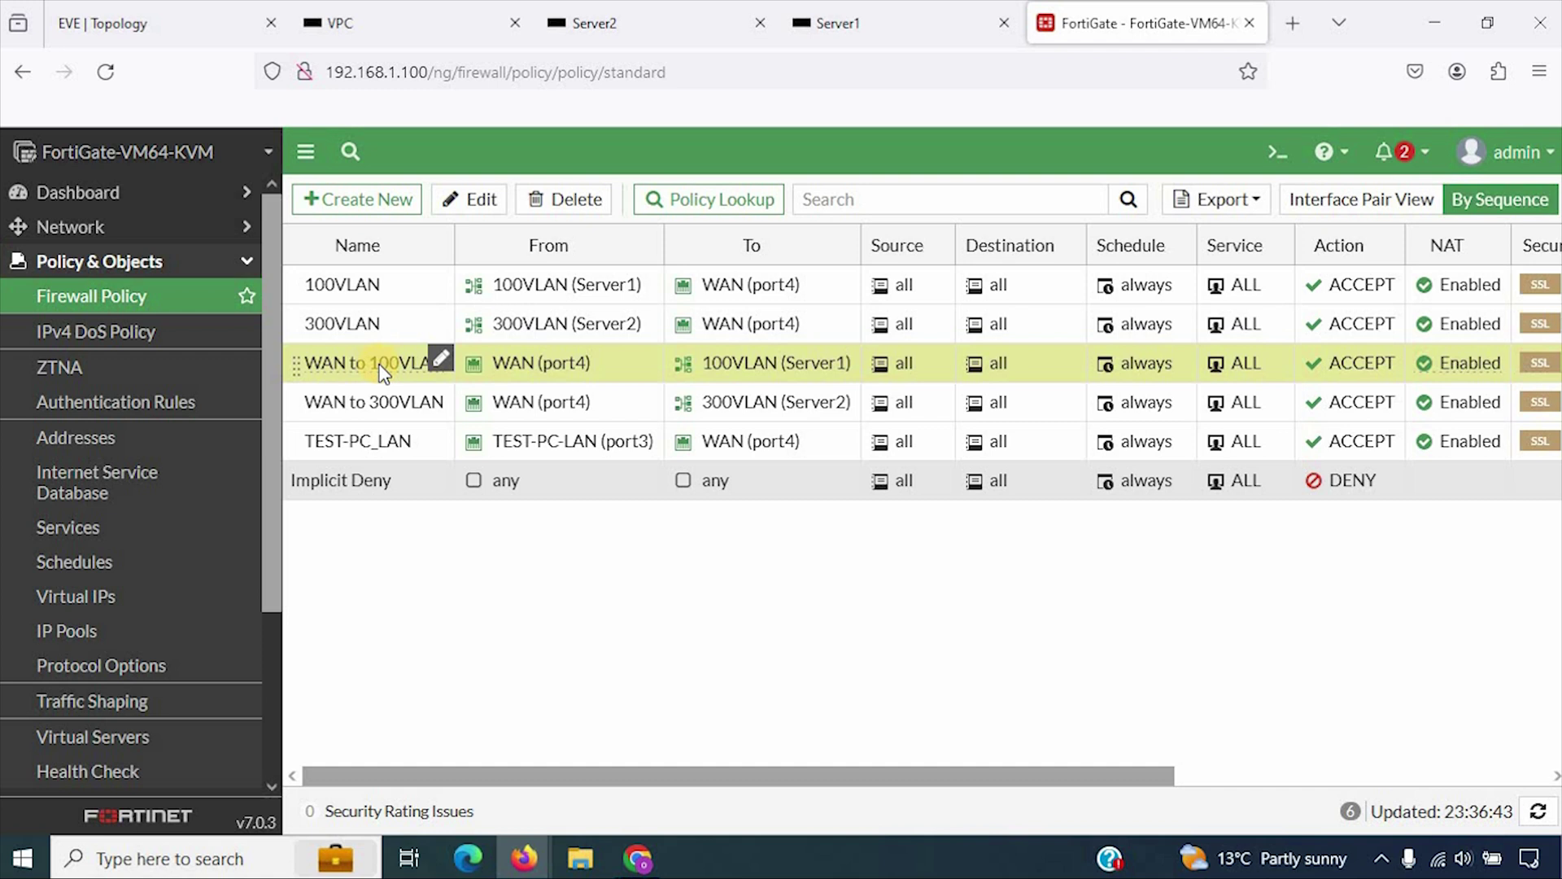
click(402, 279)
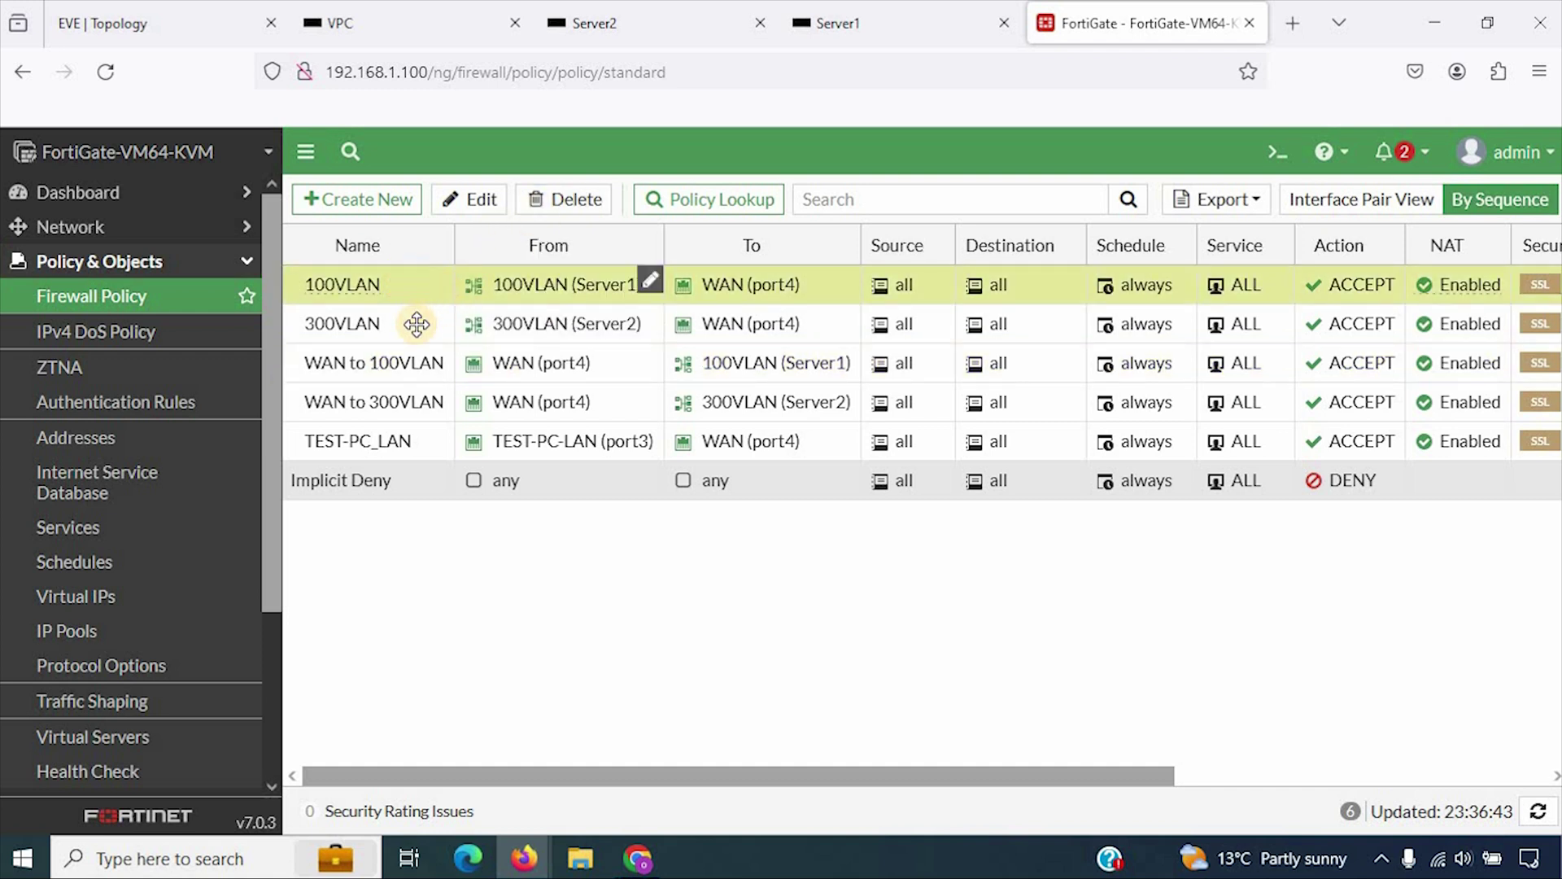
click(538, 488)
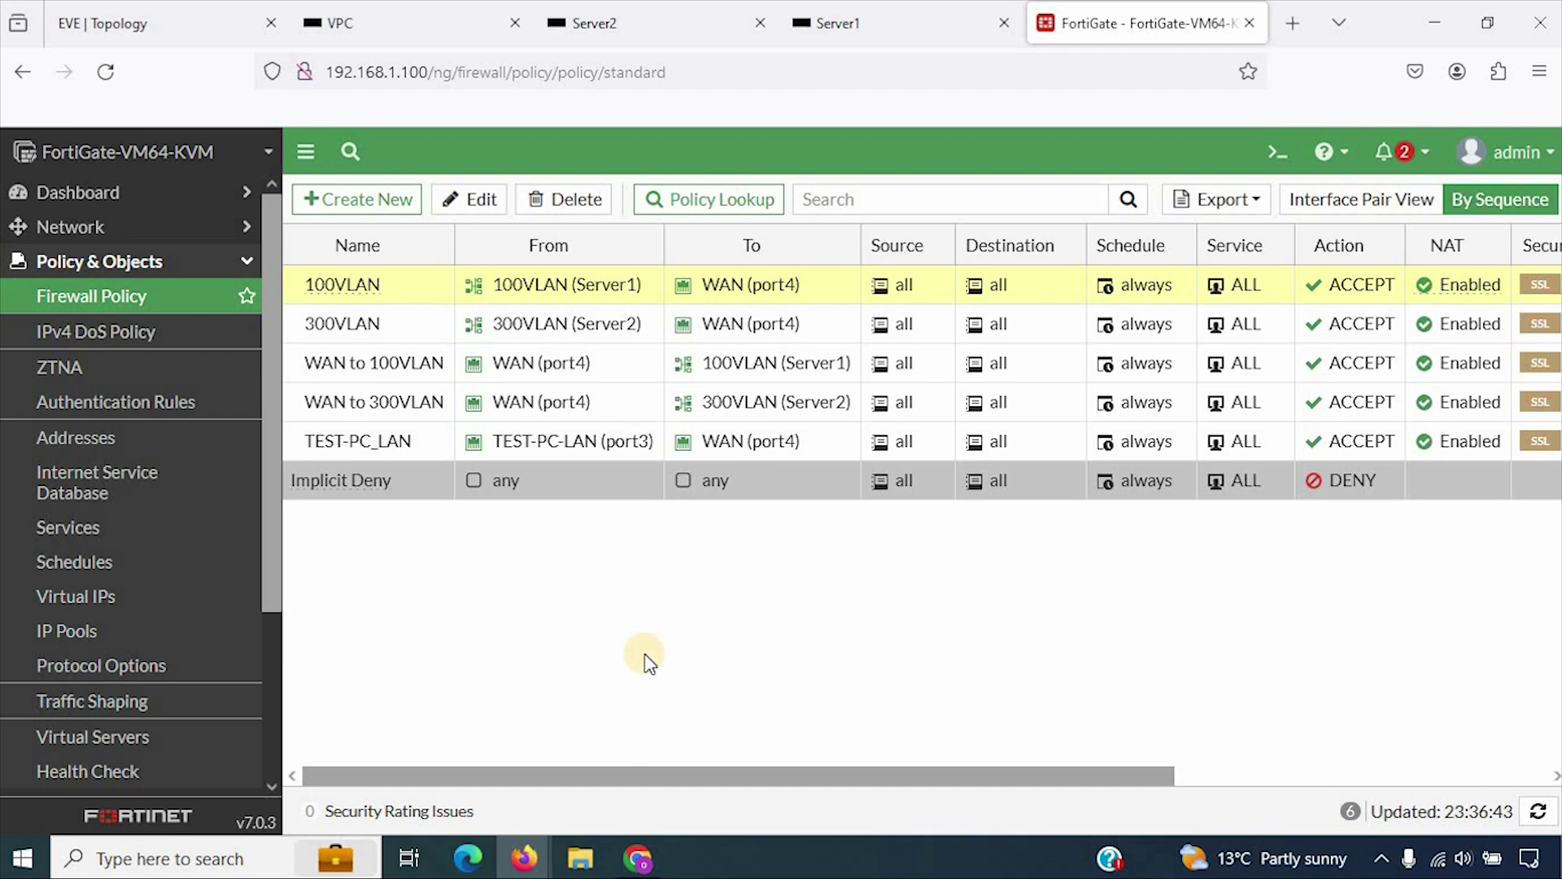
key(ctrl+a)
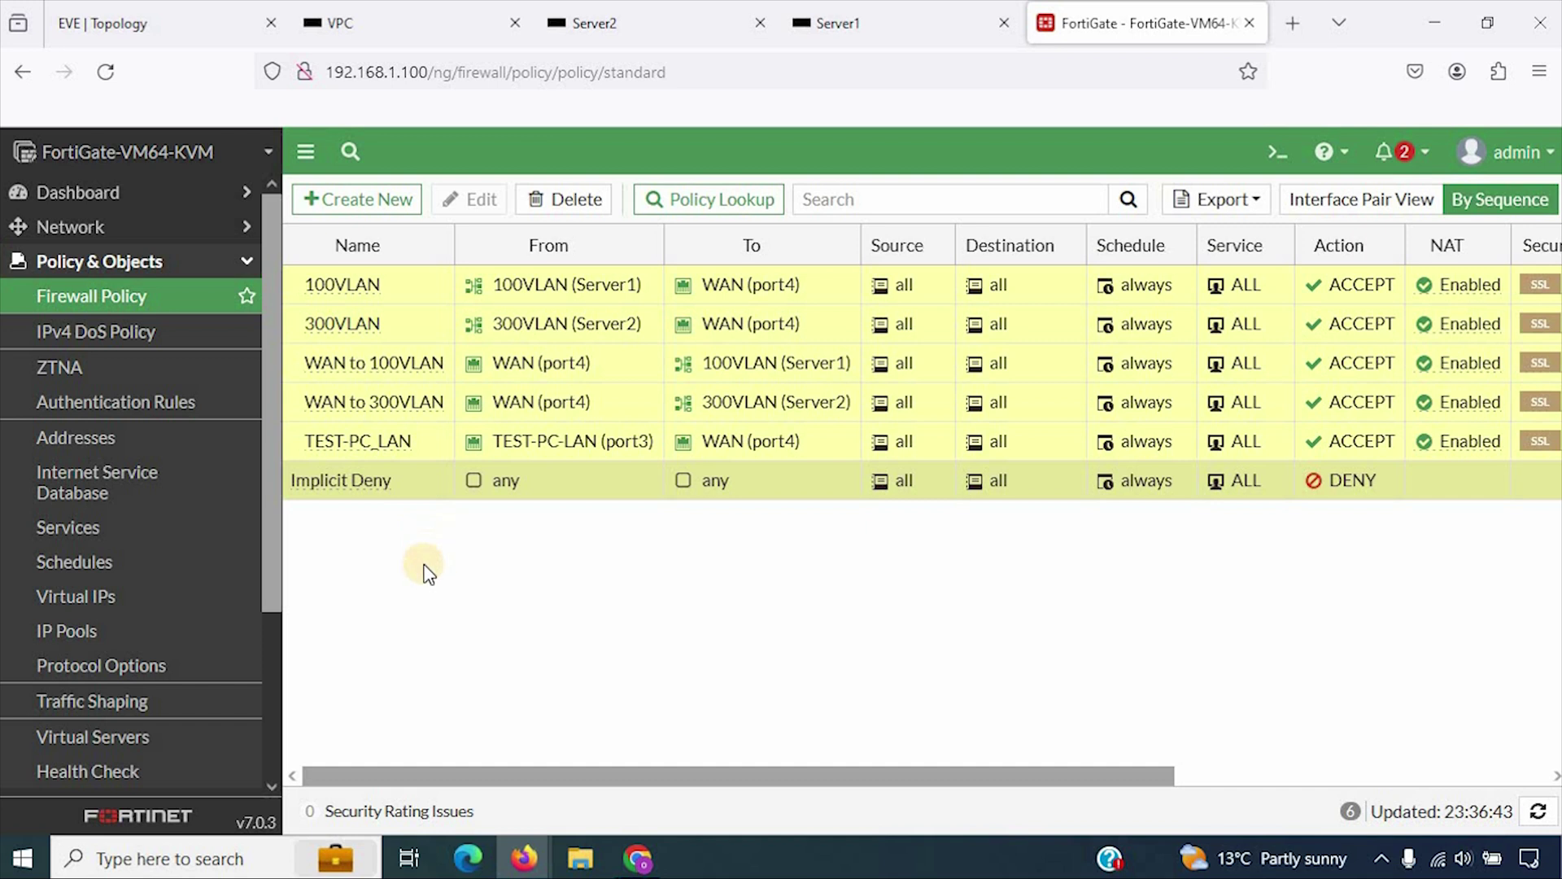
click(429, 485)
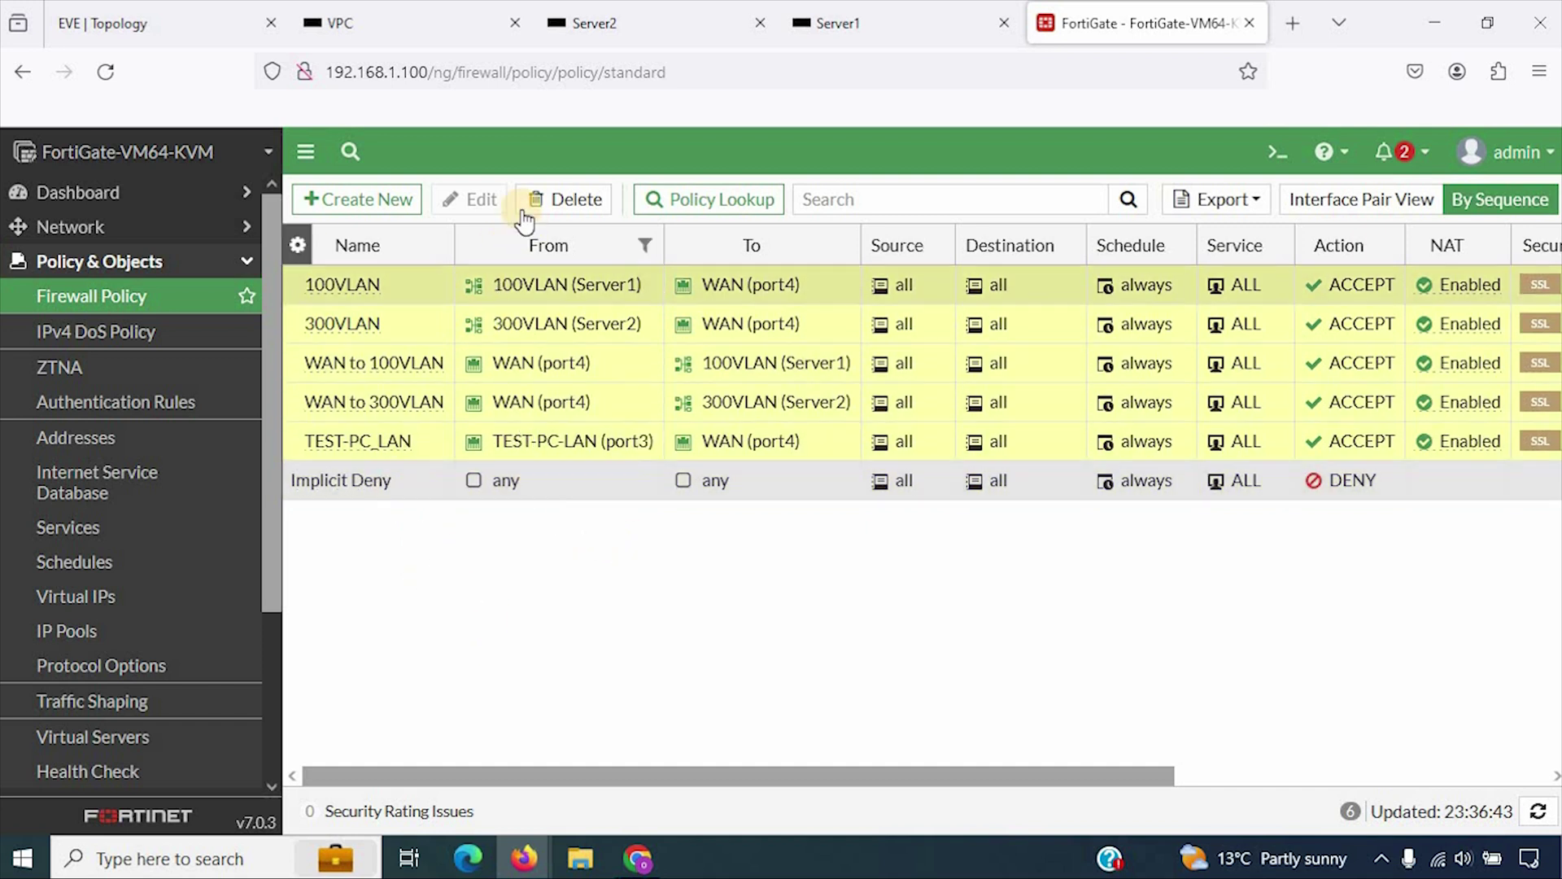
click(587, 213)
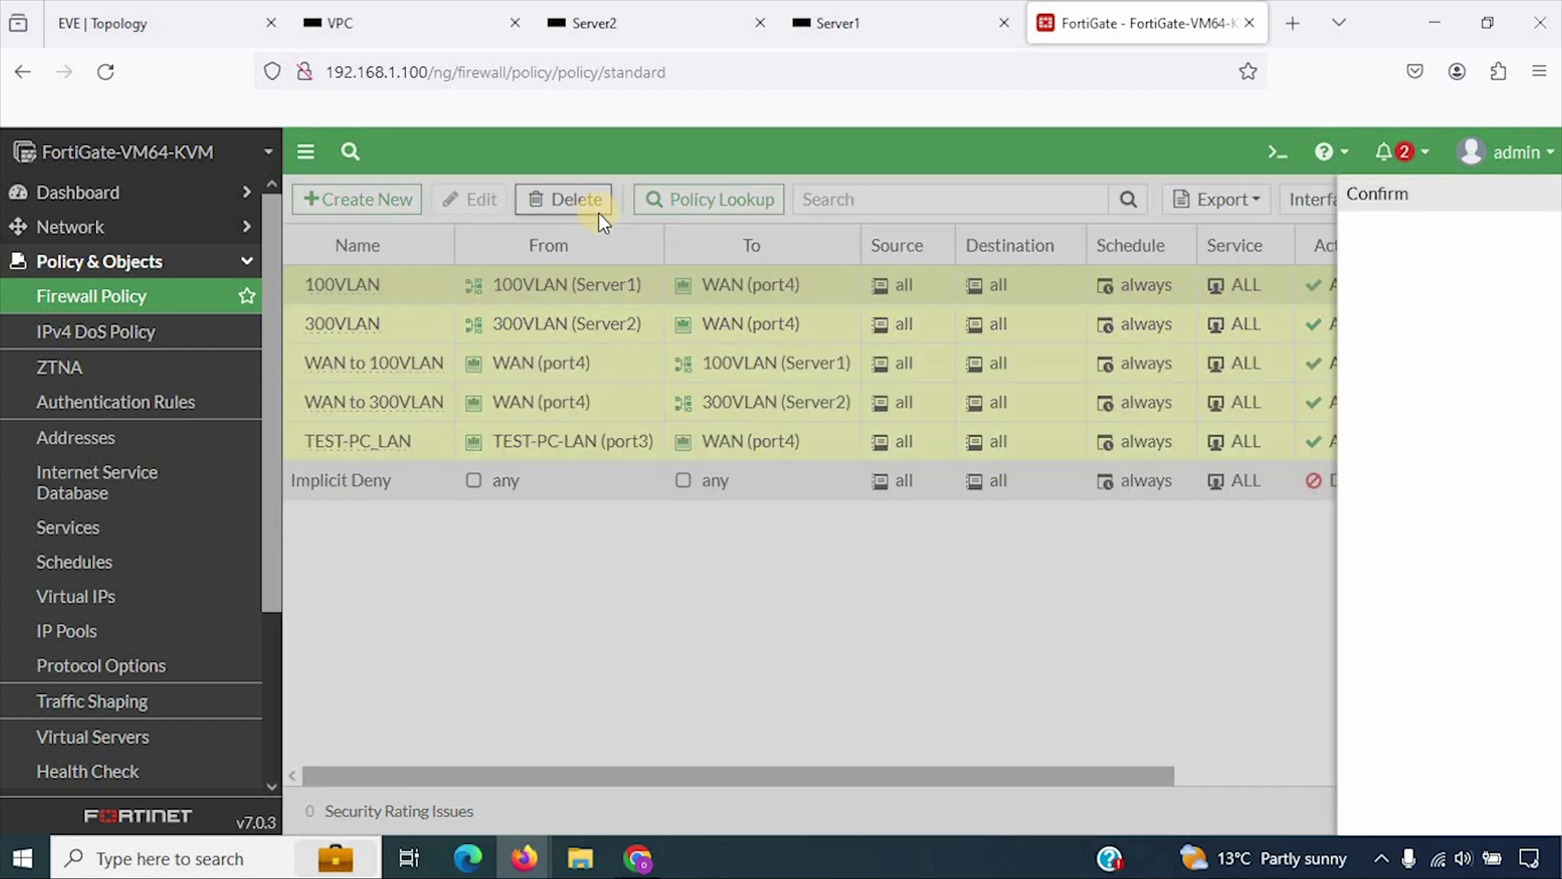
click(1204, 809)
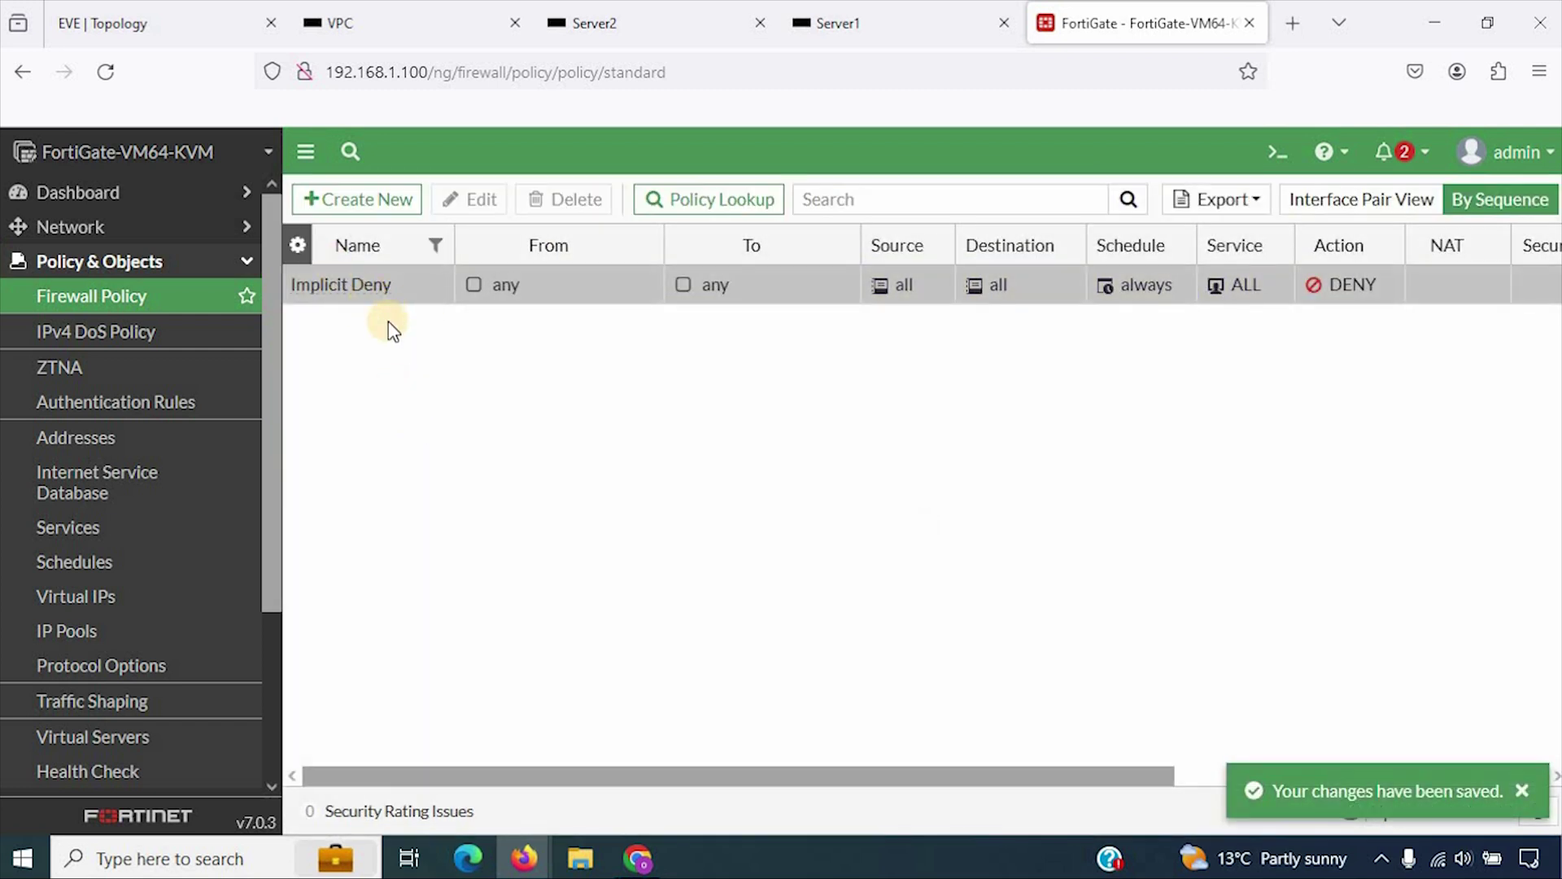
- Return to the network interfaces list
click(85, 227)
click(77, 261)
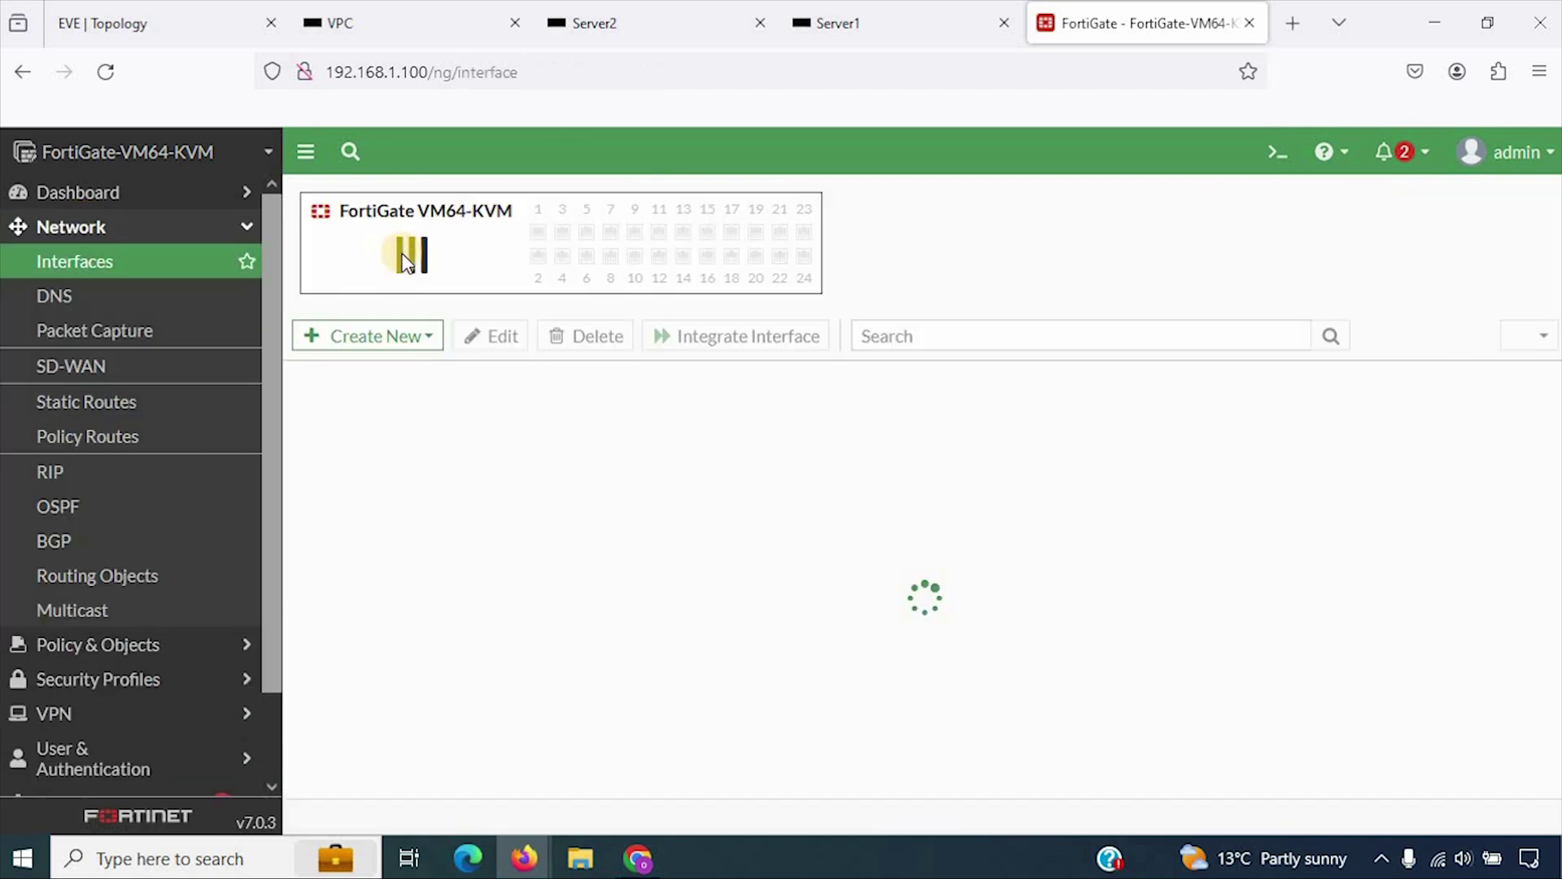
click(392, 341)
click(355, 400)
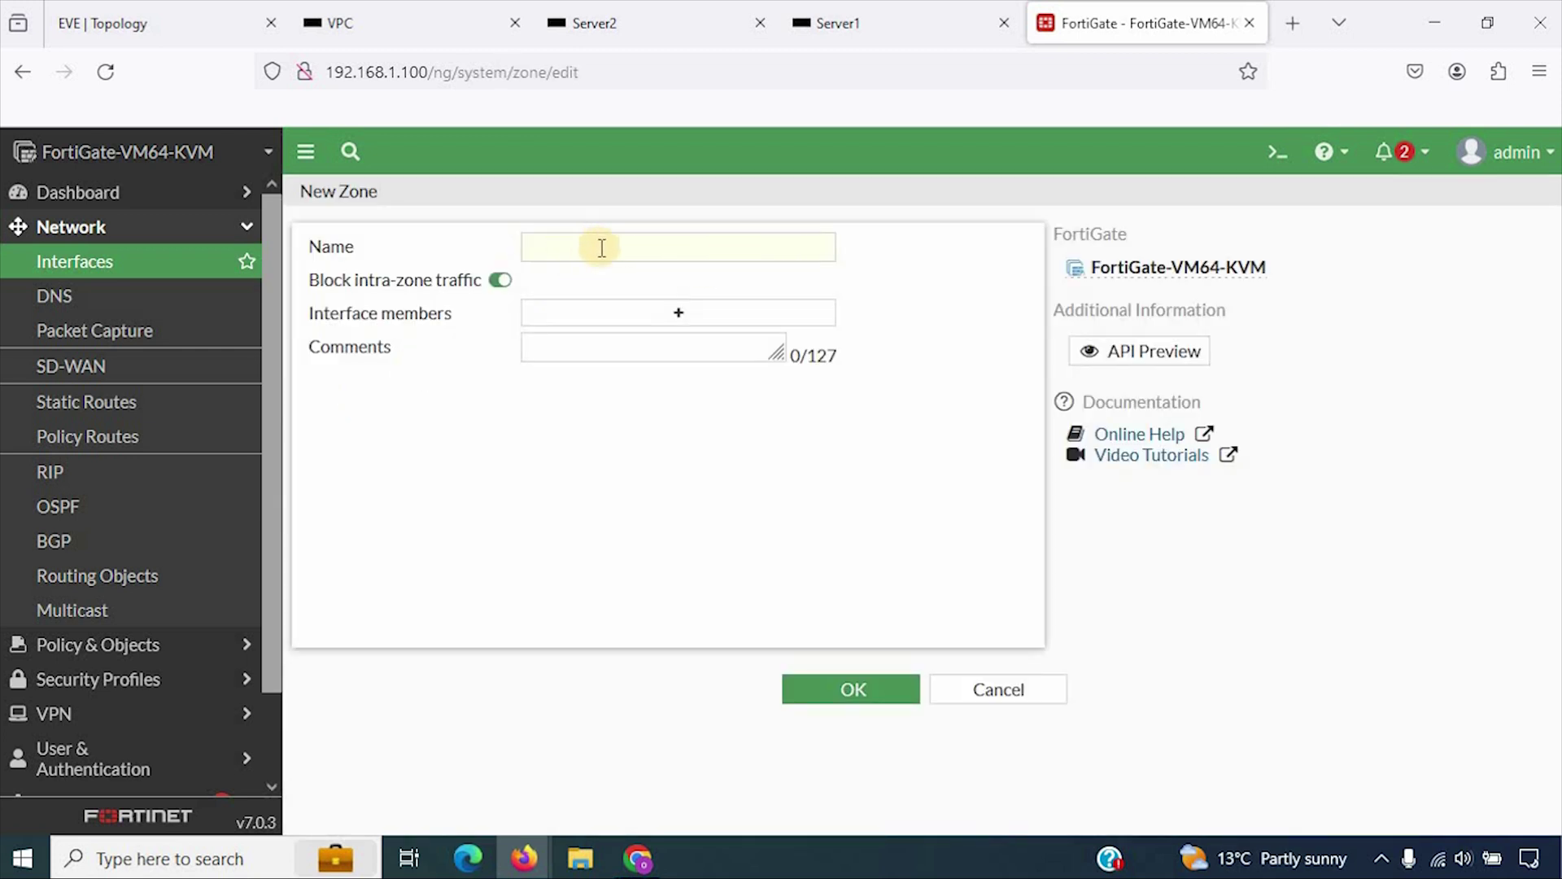
click(1035, 696)
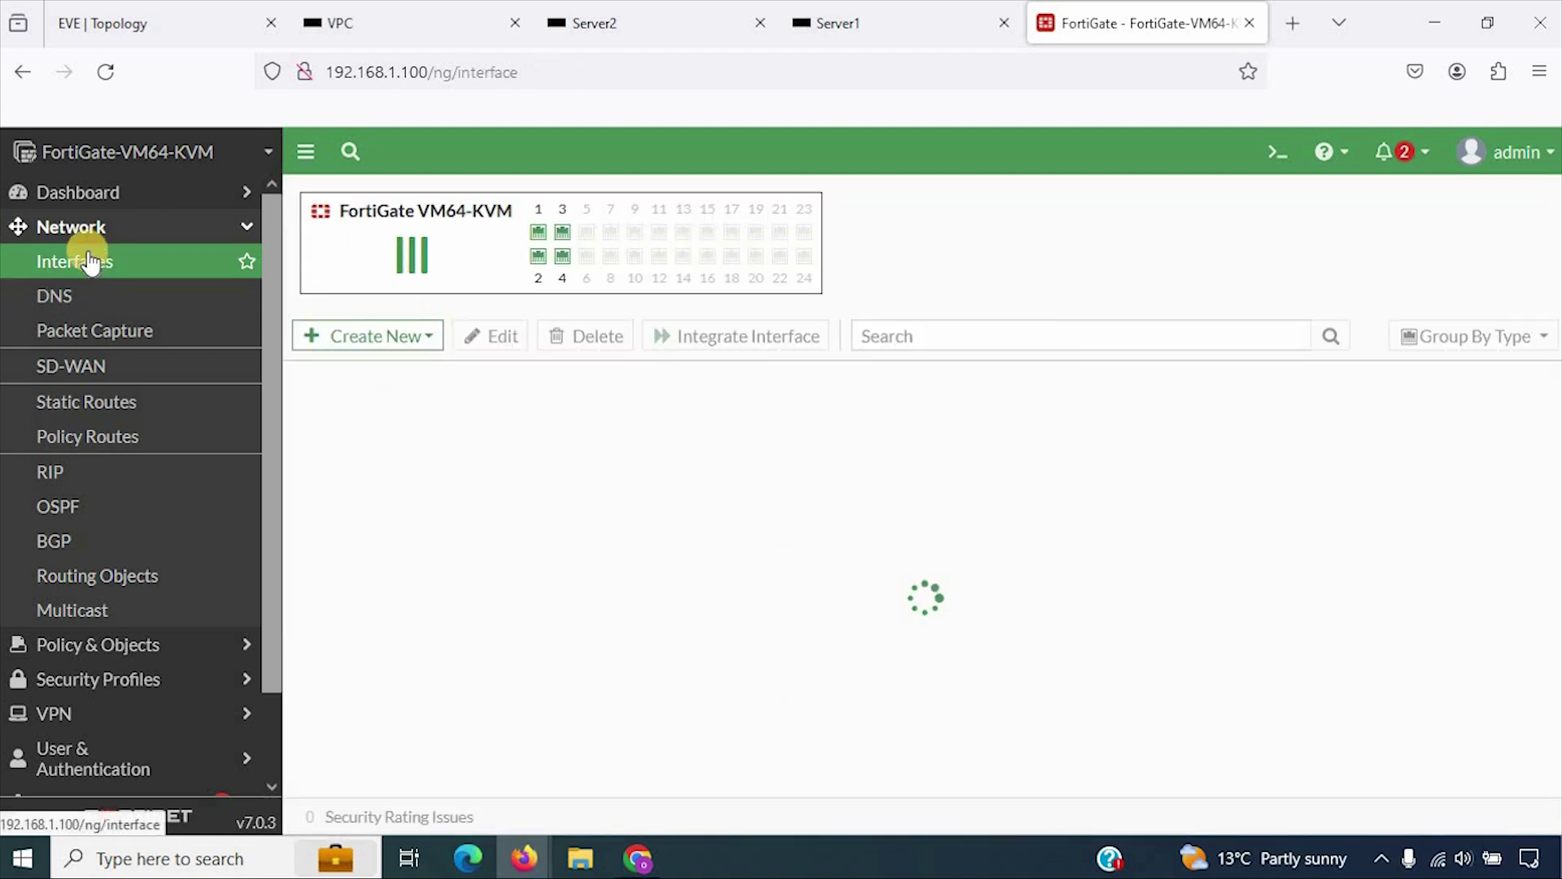
- Add TEST-PC-LAN (port3), 100VLAN (Server1), 300VLAN (Server2) and port2 as members of the ZONE-LAN-WAN zone and save it
scroll(472, 569, down, 2)
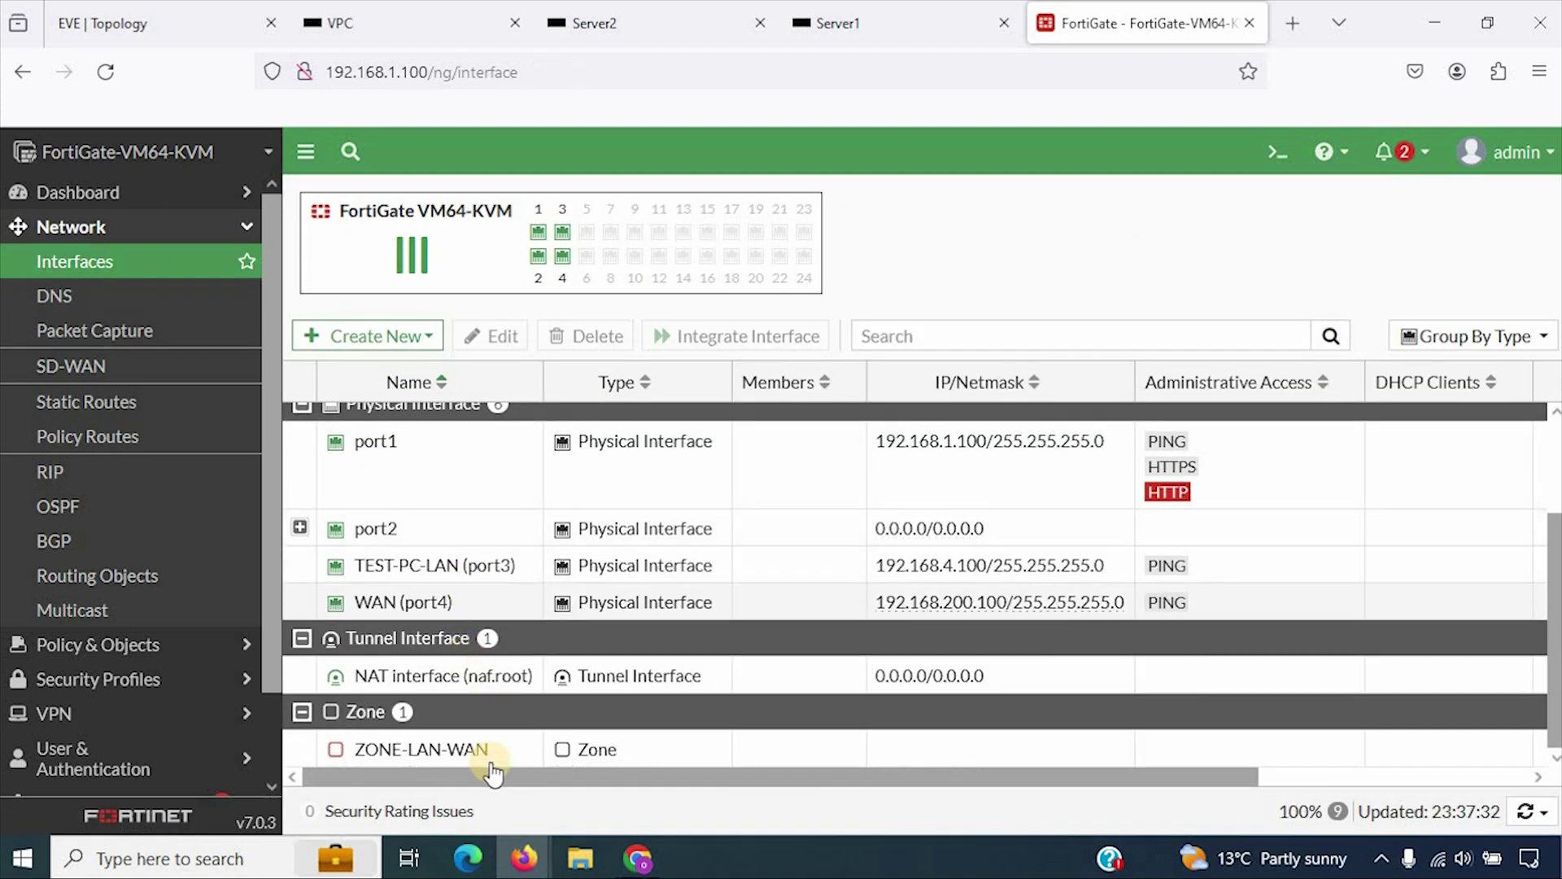
double_click(446, 748)
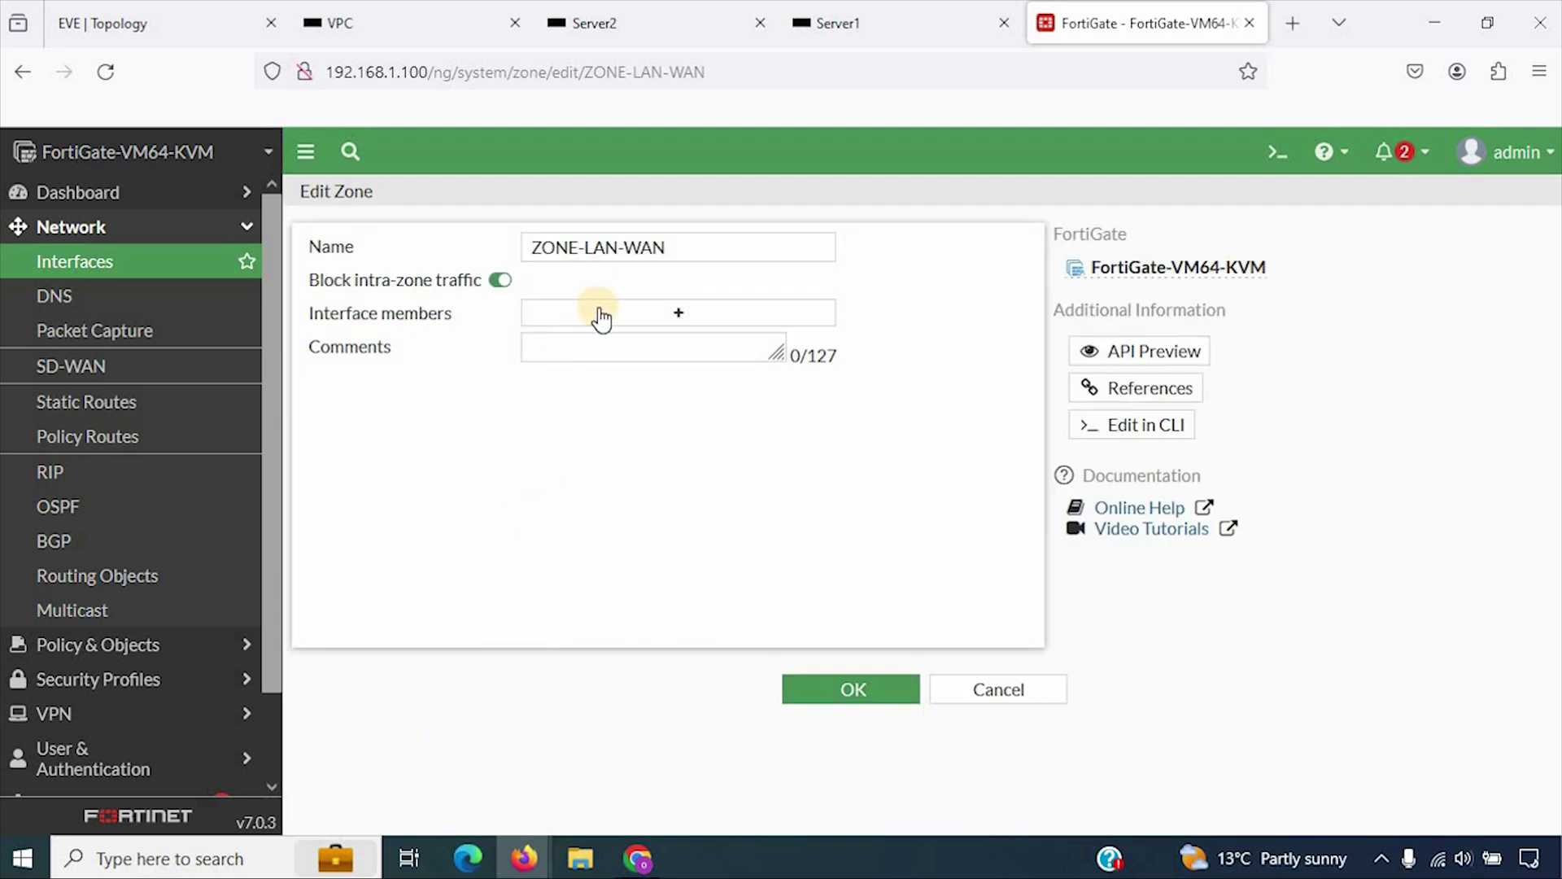
click(625, 322)
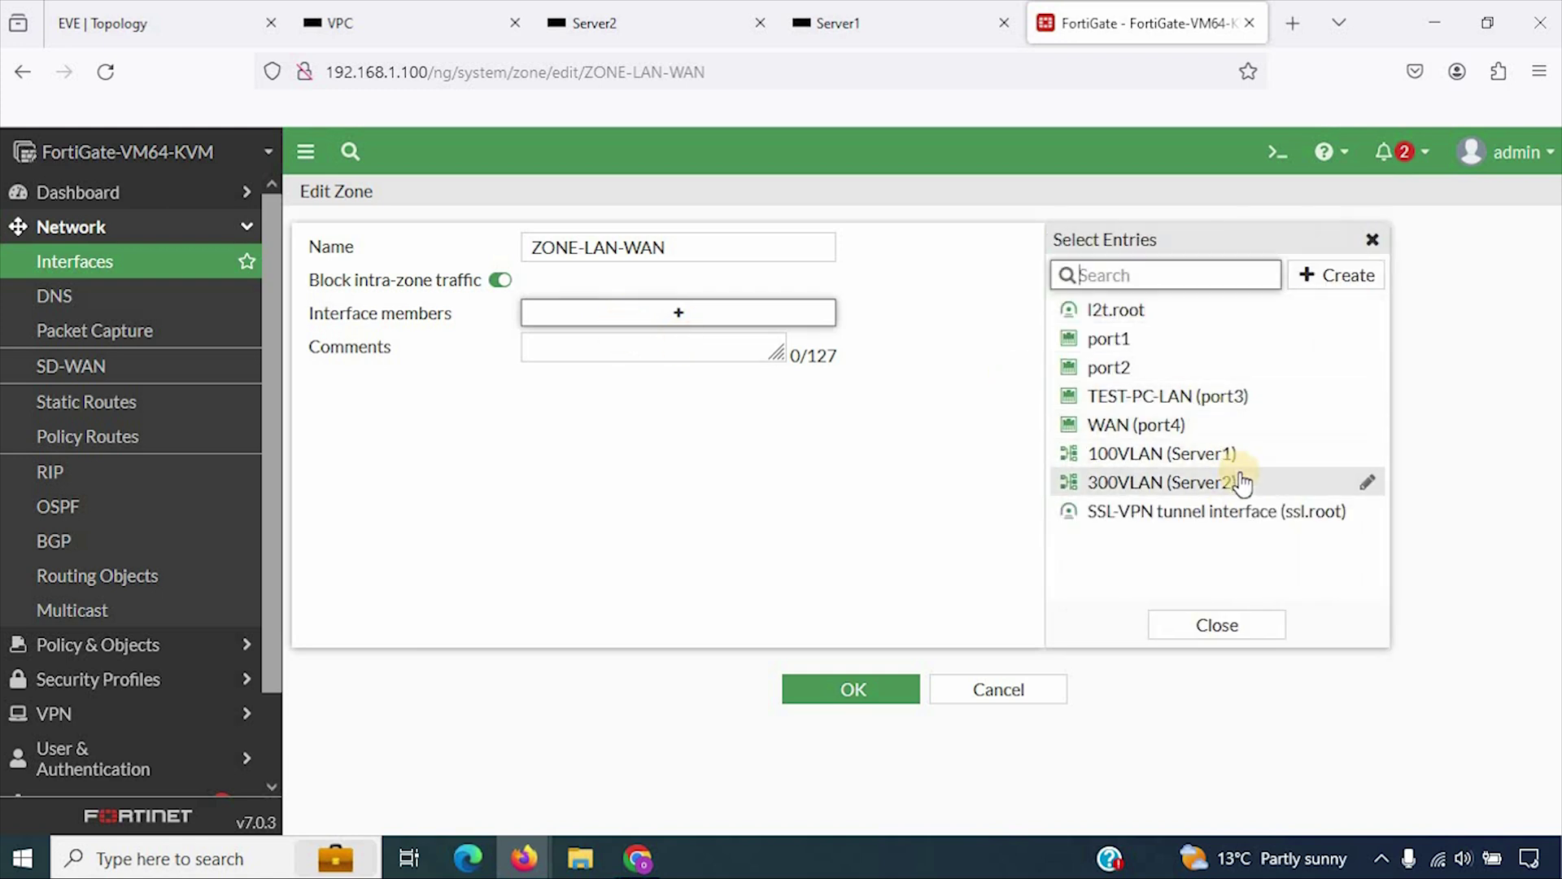
click(1178, 398)
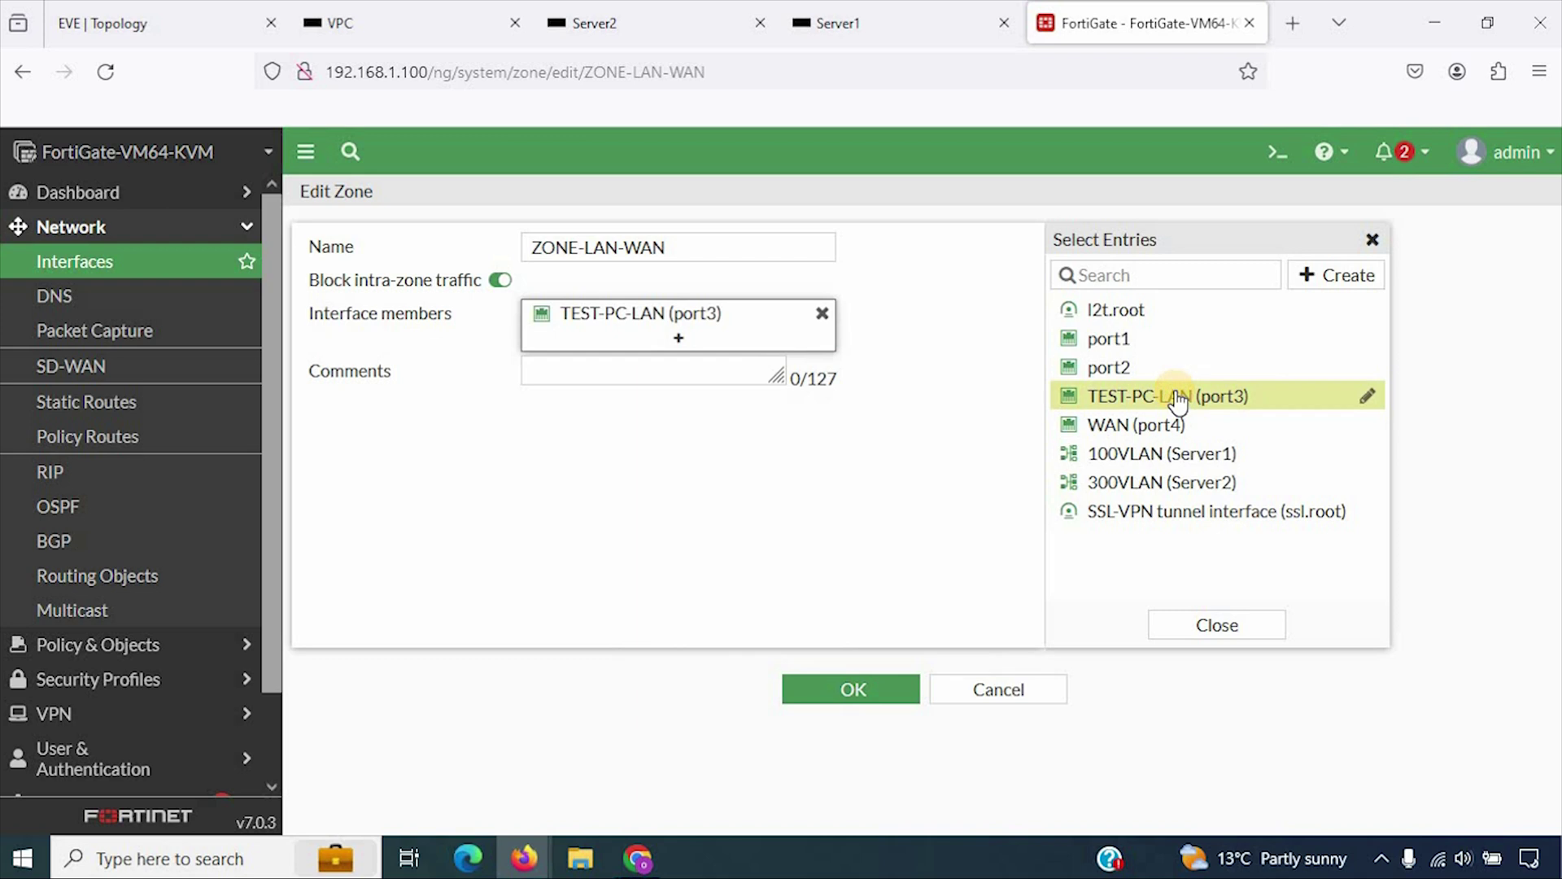
click(1204, 460)
click(1203, 482)
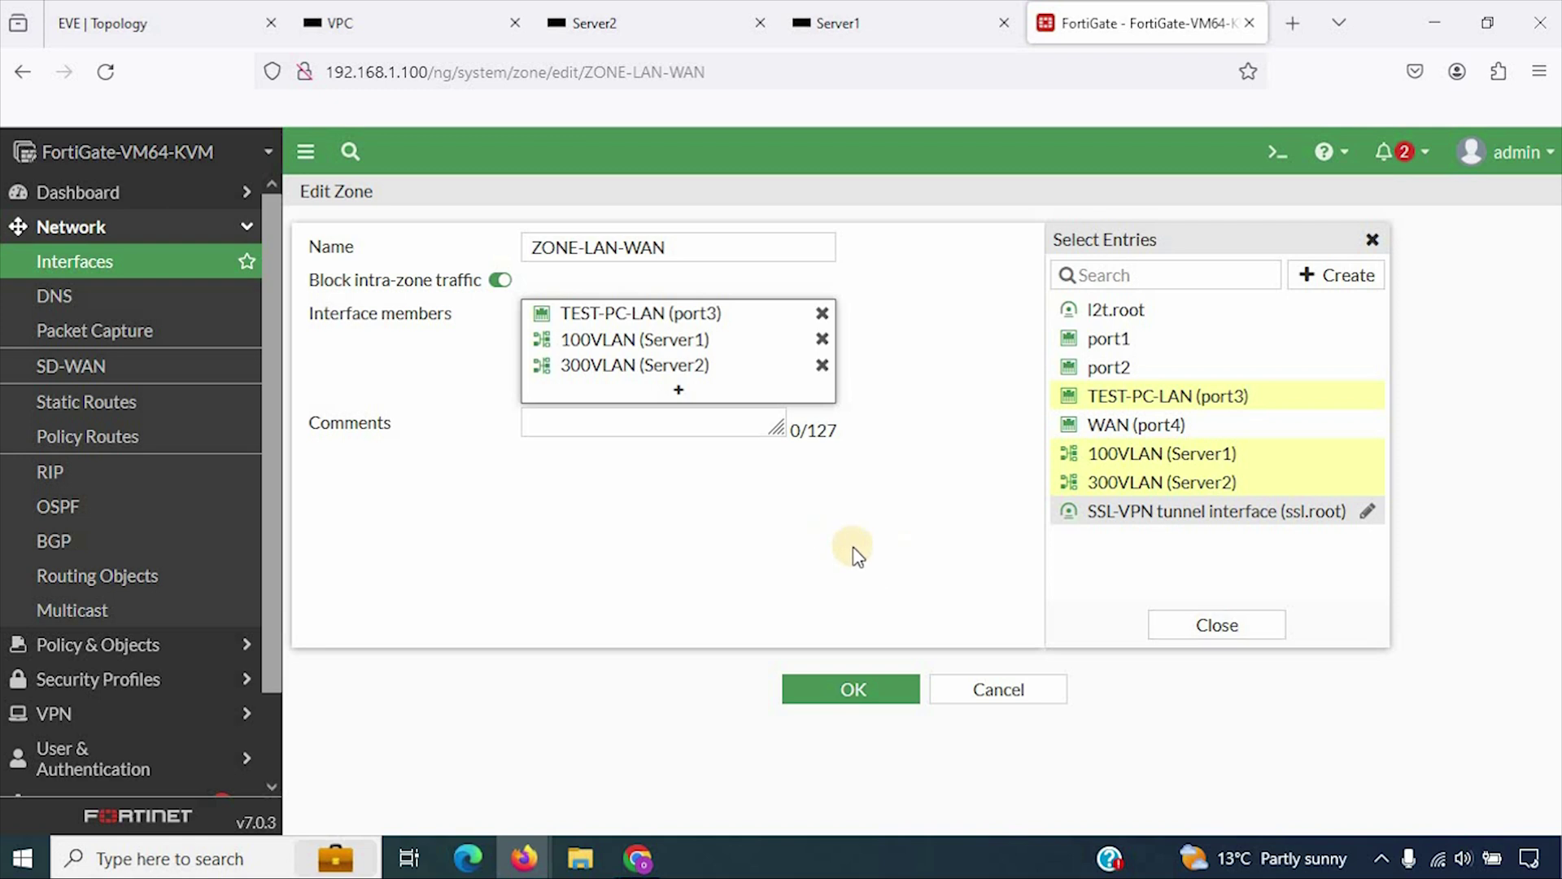
click(1103, 366)
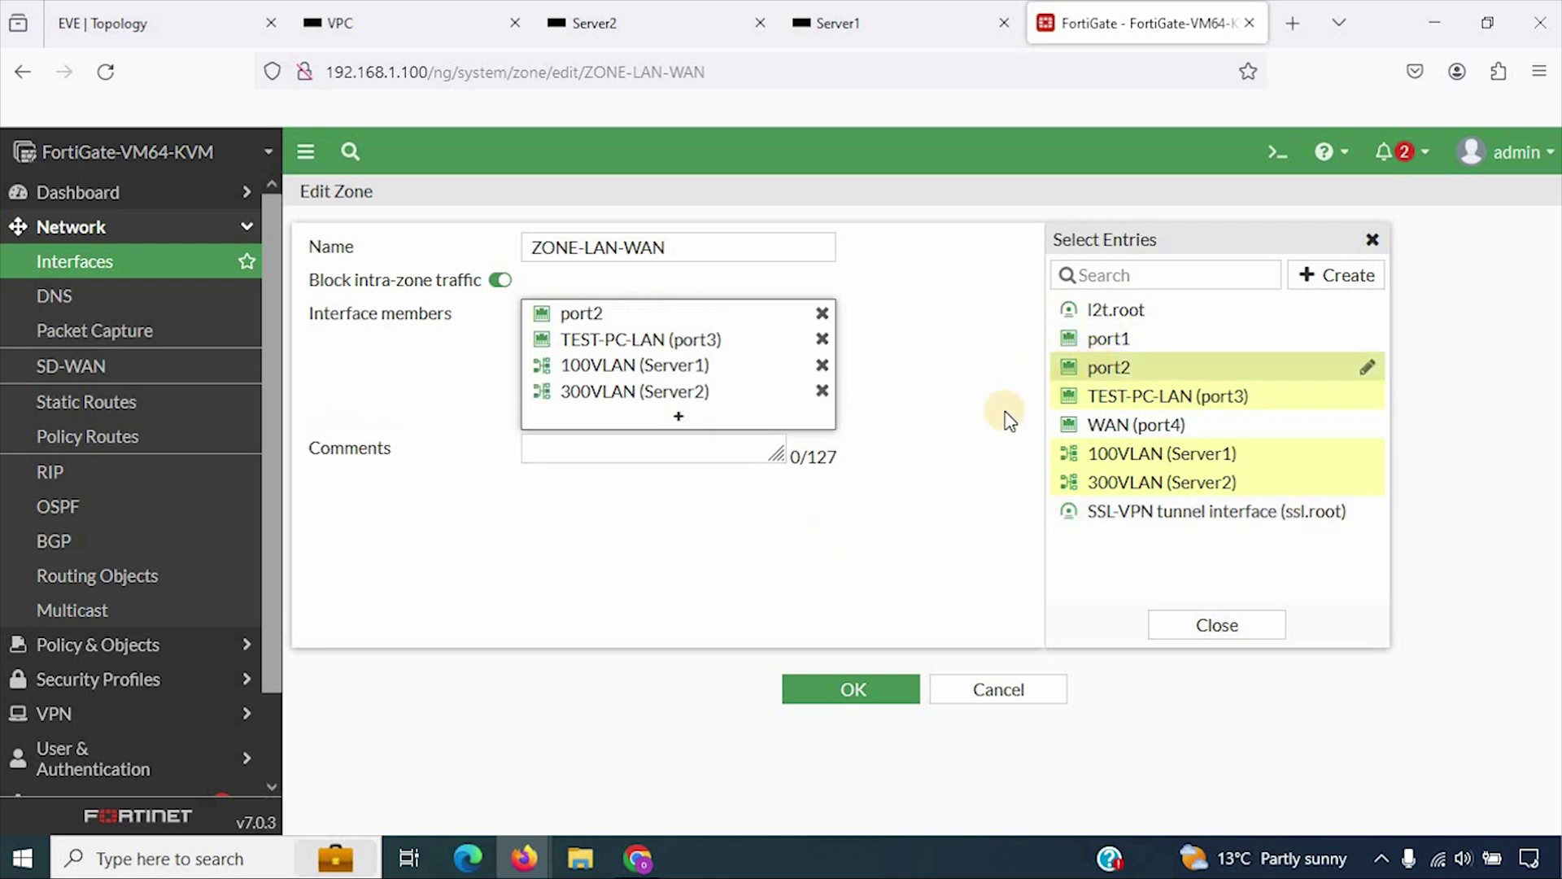
click(841, 686)
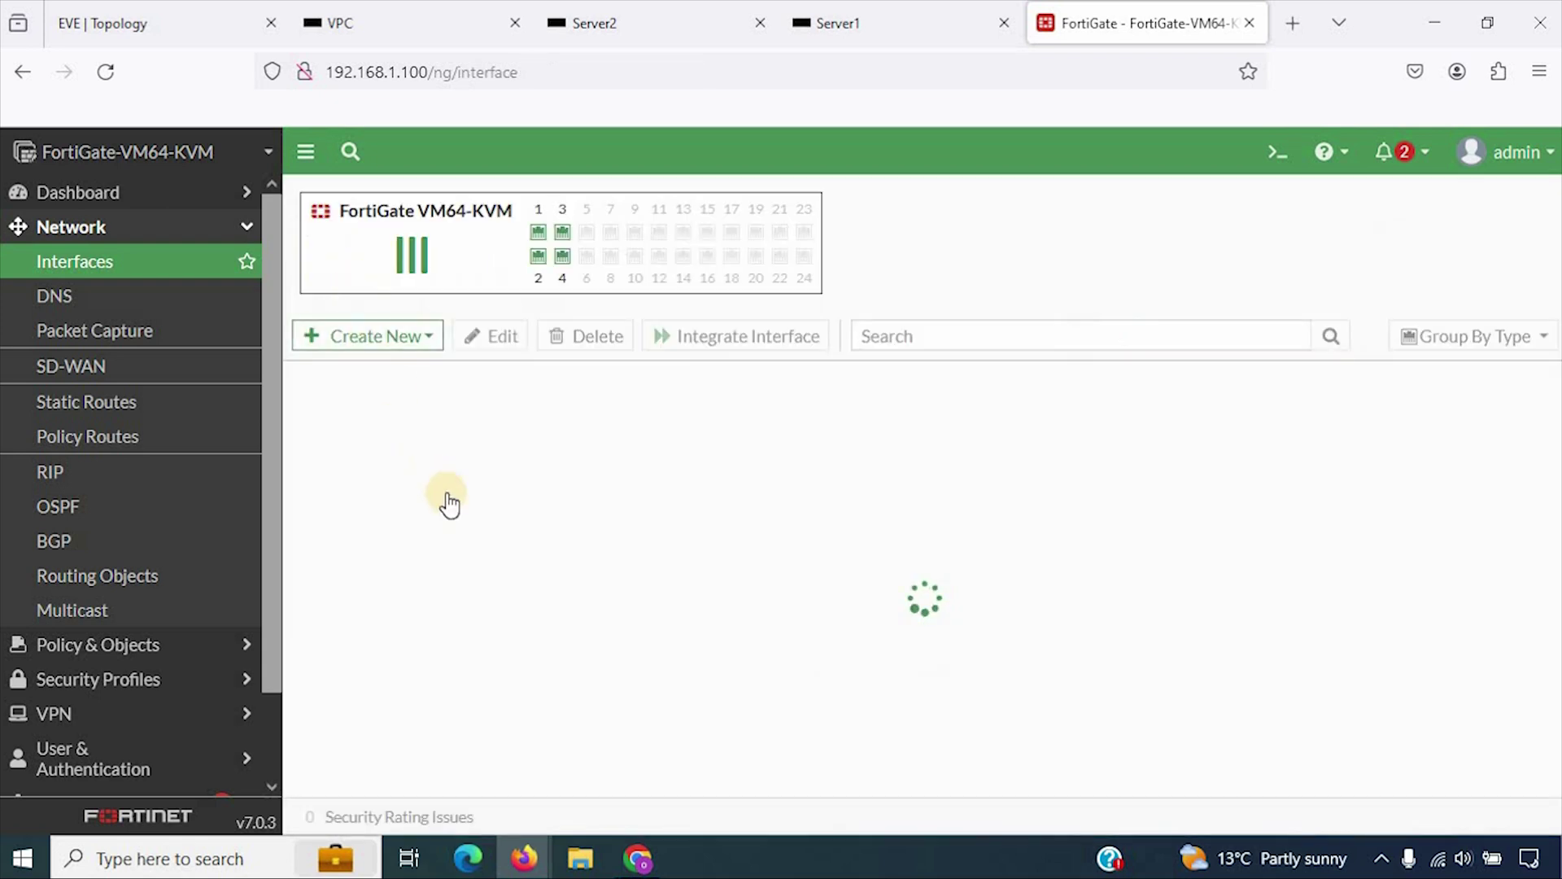
- Find ZONE-LAN-WAN in the interfaces list and reopen its settings
scroll(504, 537, down, 3)
click(477, 700)
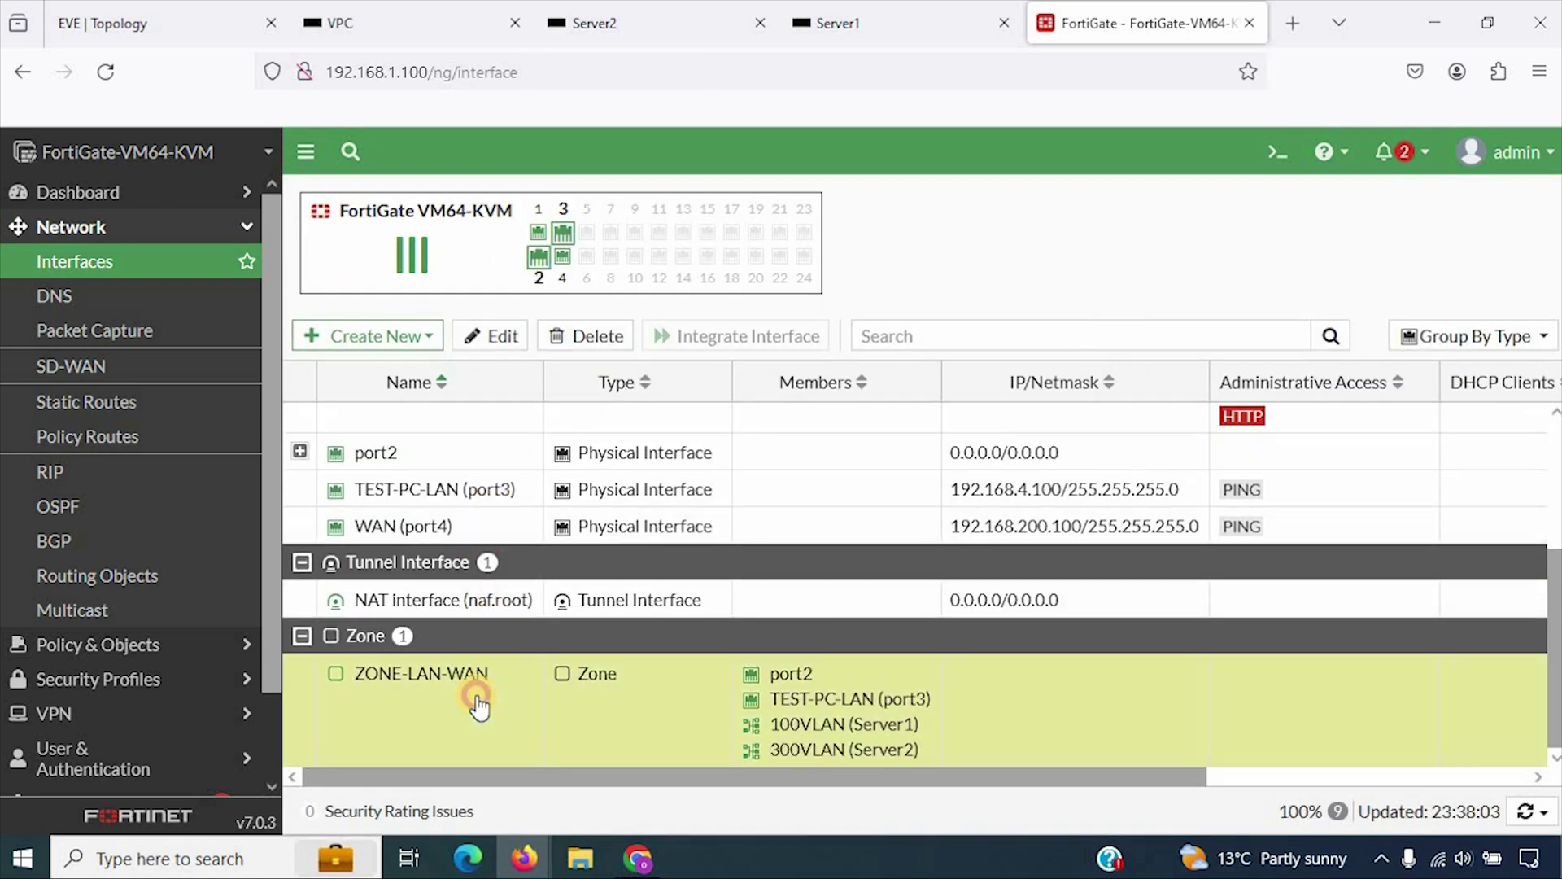
double_click(478, 701)
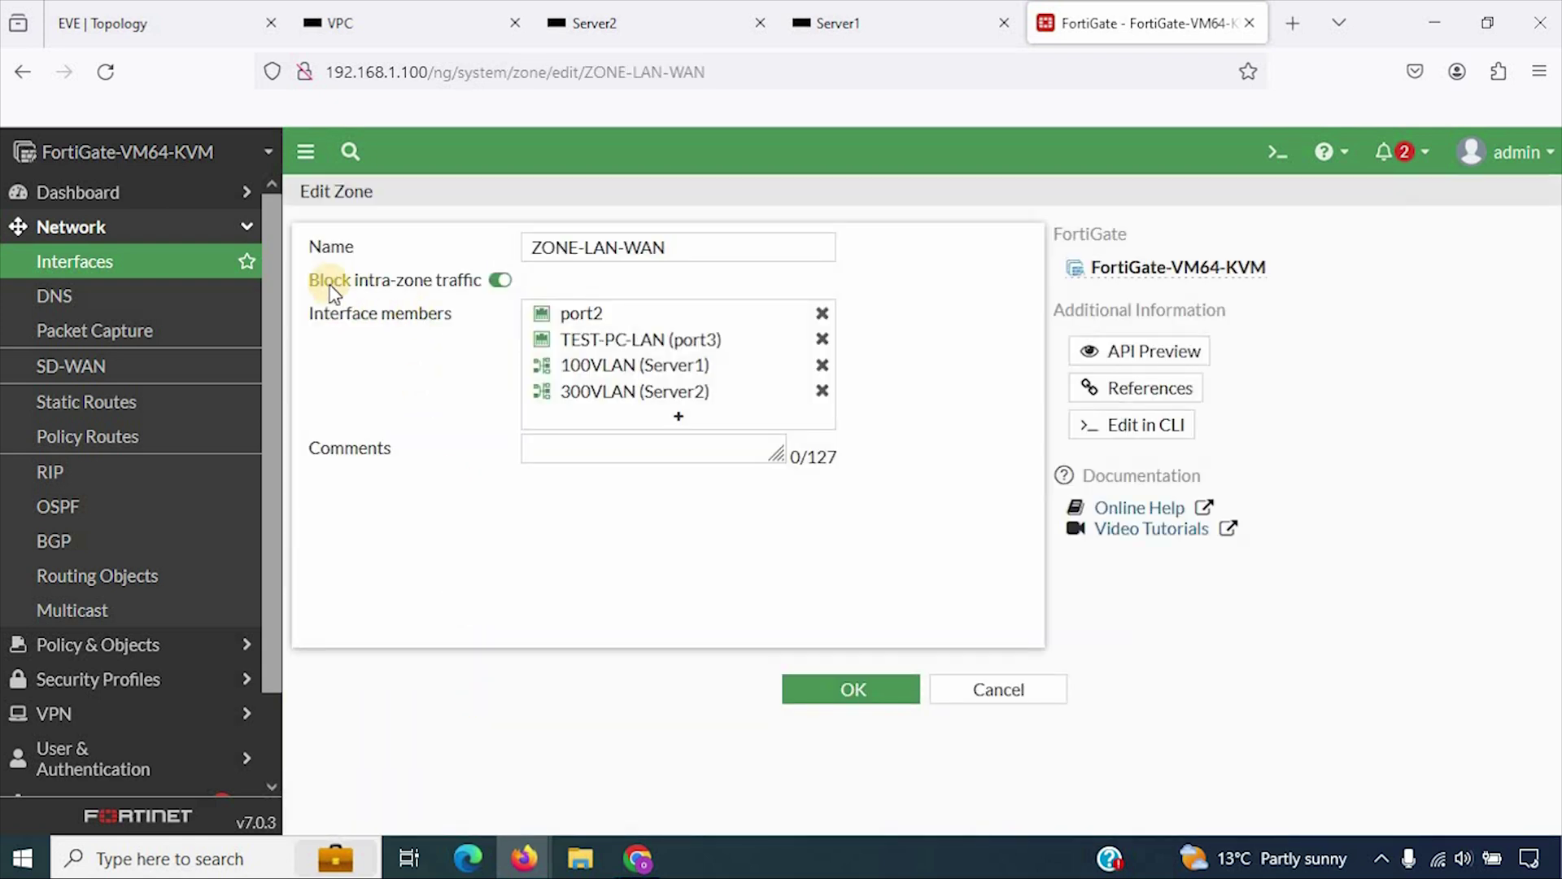
- Close the ZONE-LAN-WAN settings with intra-zone traffic blocking left enabled and check the zone's members in the interfaces list
click(341, 281)
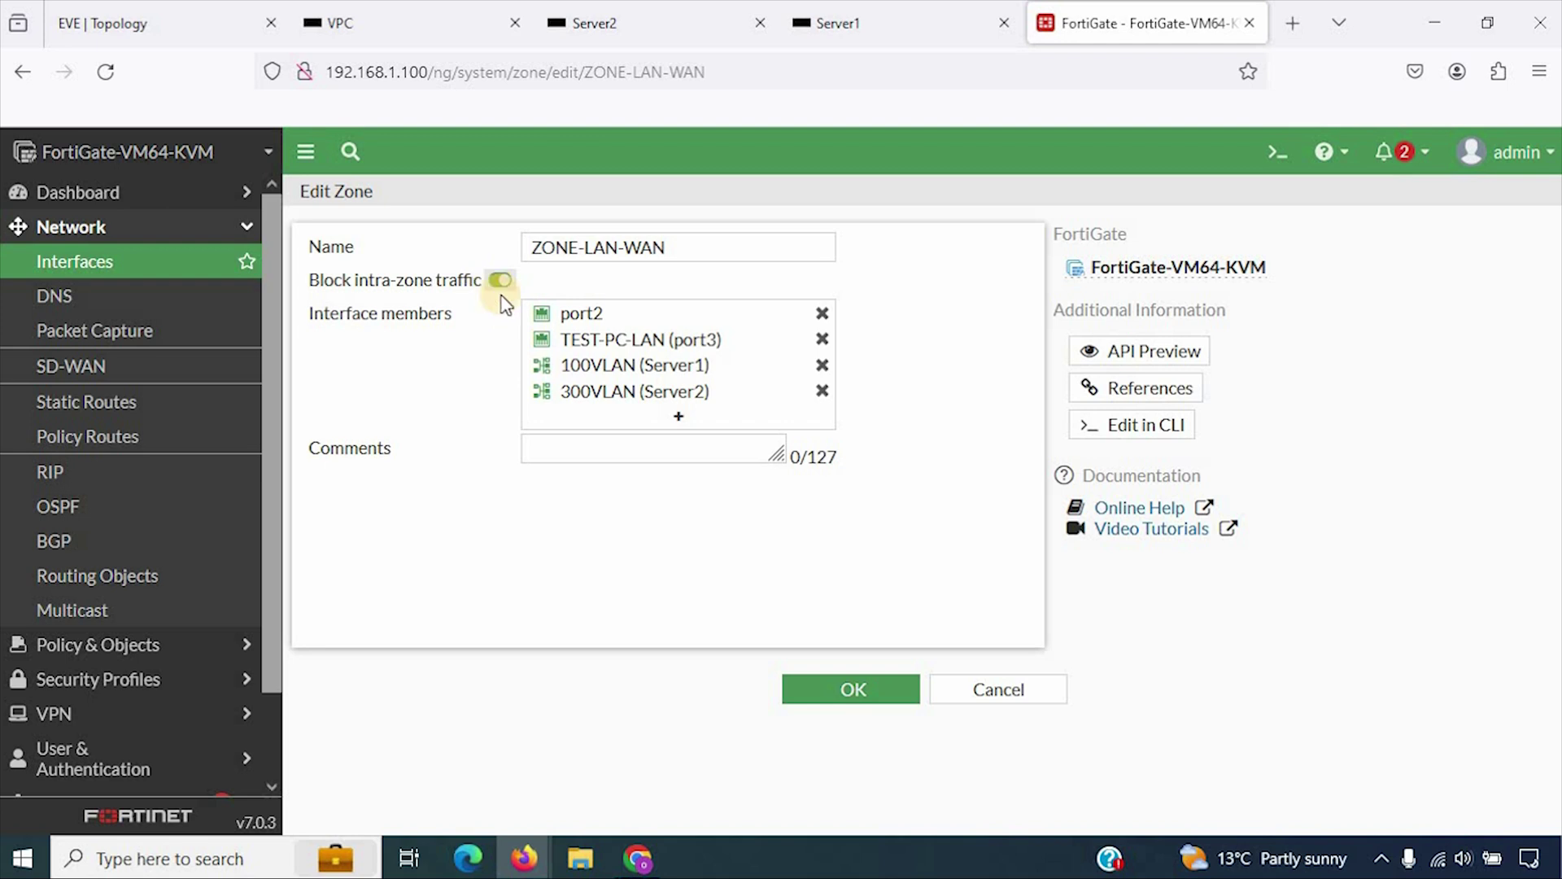
click(864, 698)
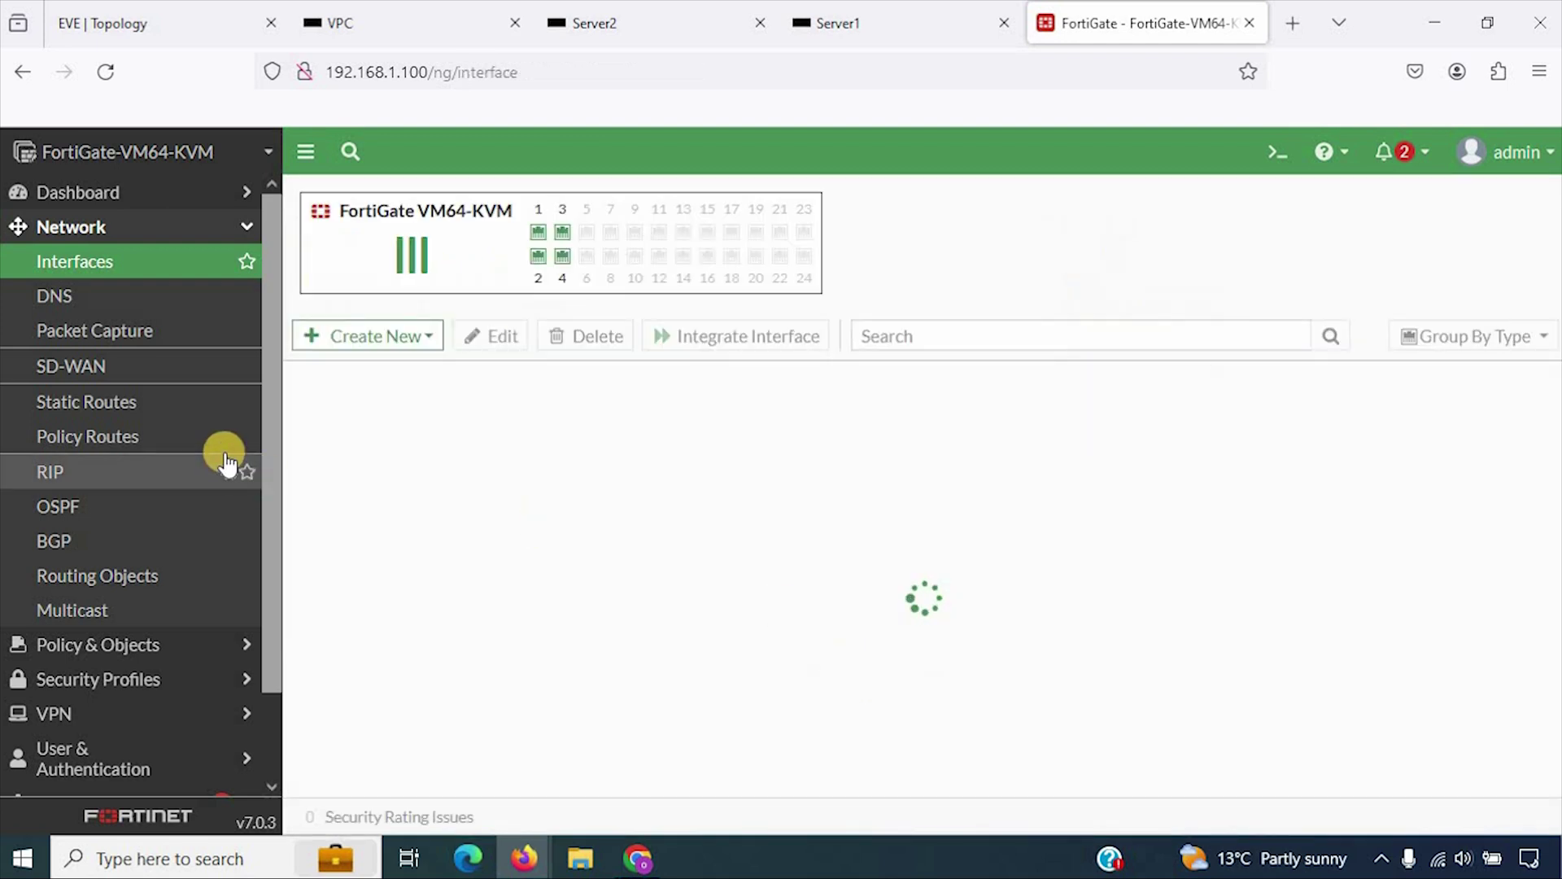
scroll(675, 642, down, 3)
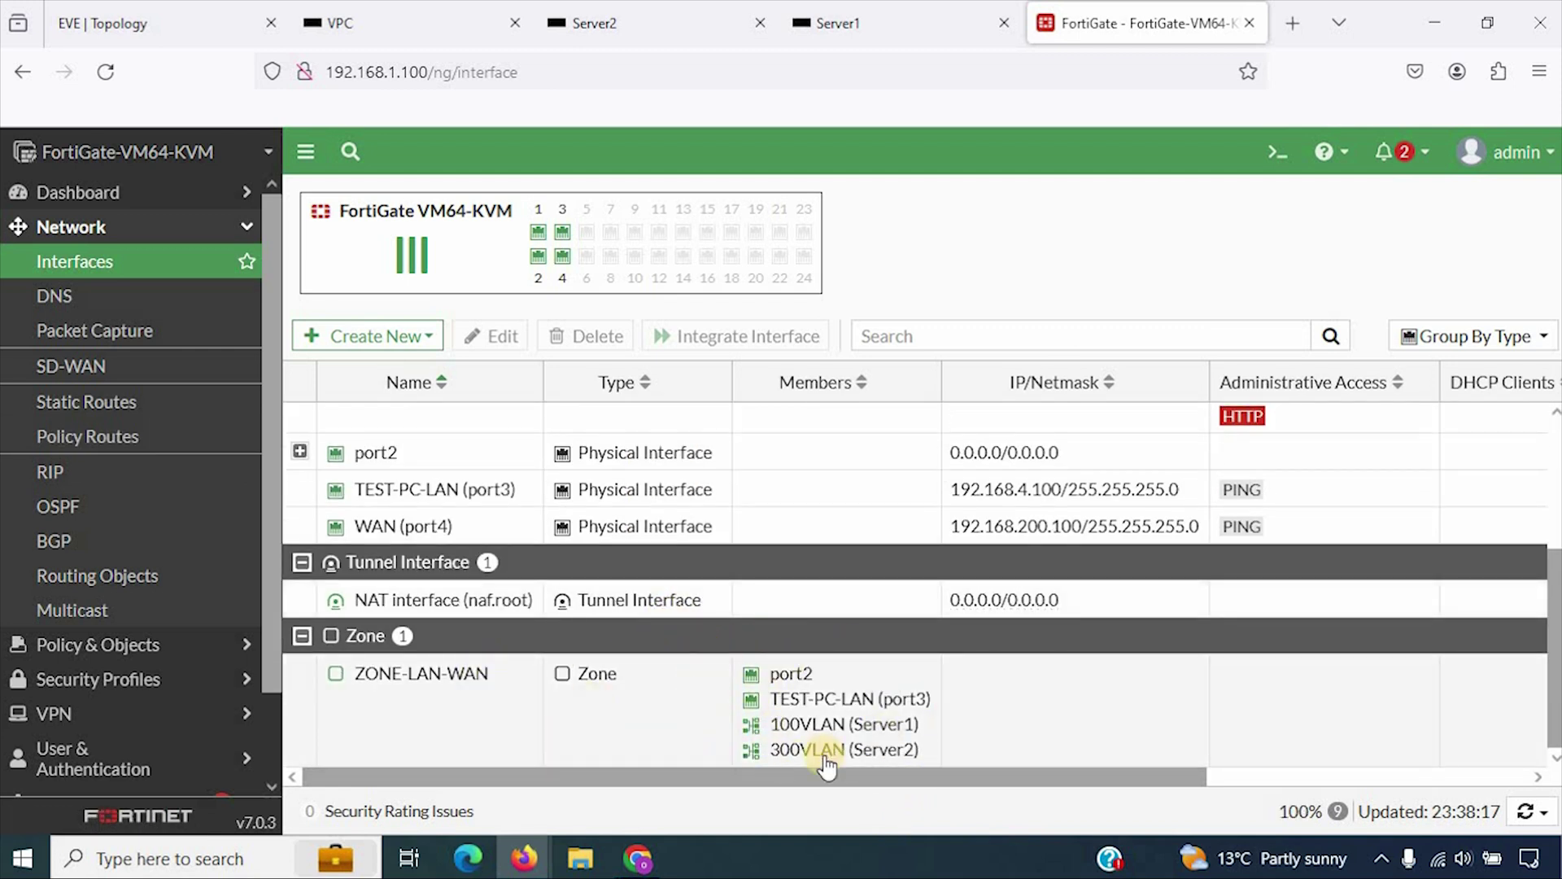
- Start a new firewall policy named ZONE-LAN-WAN with incoming interface ZONE-LAN-WAN and outgoing interface WAN (port4)
click(106, 645)
click(104, 301)
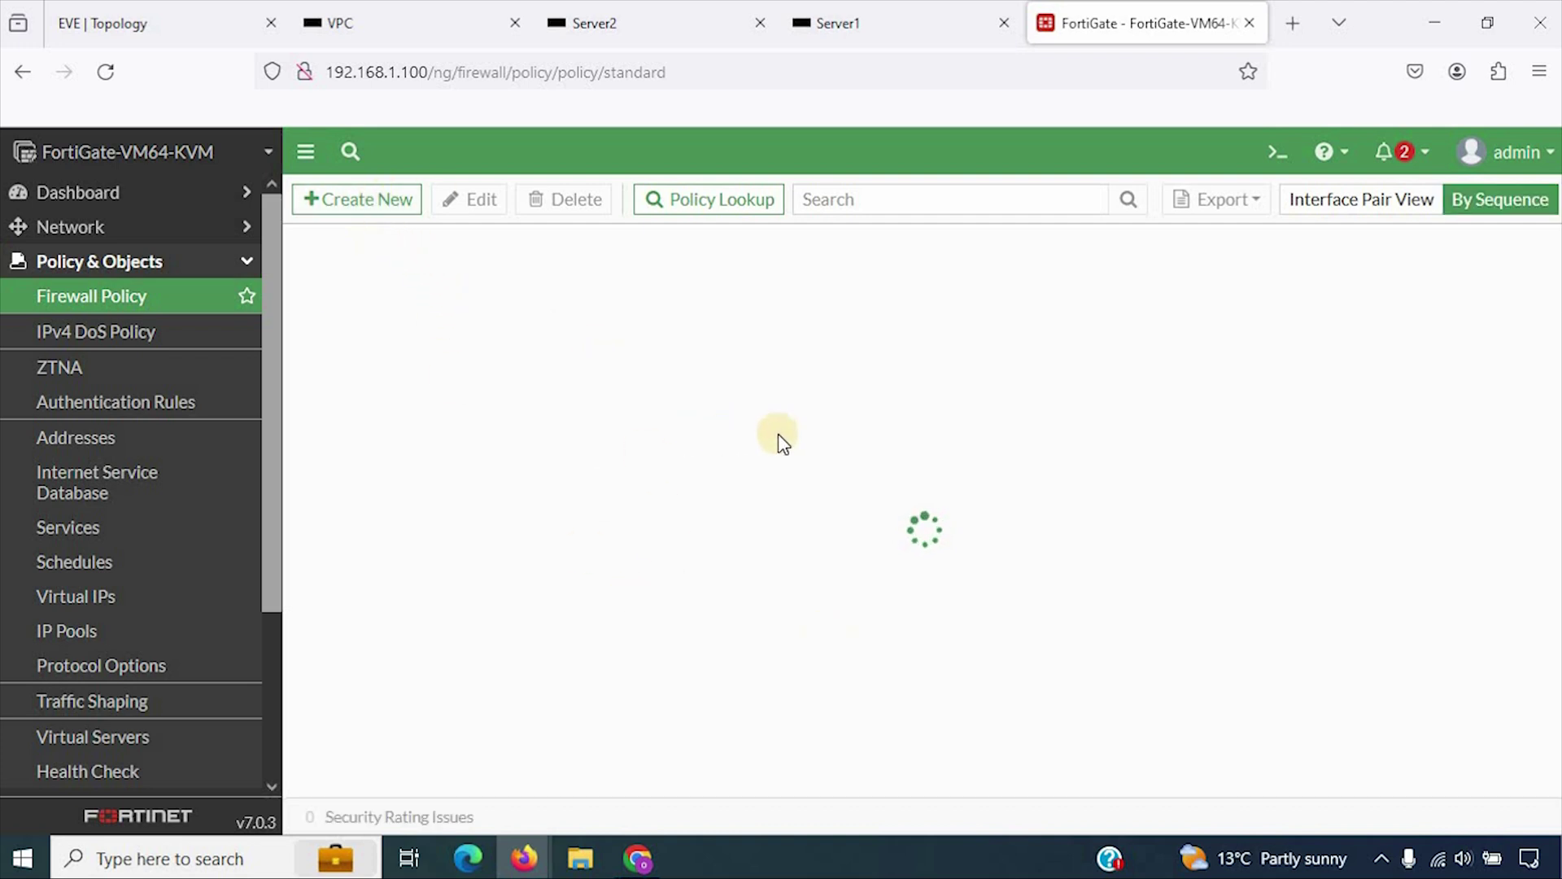
click(399, 202)
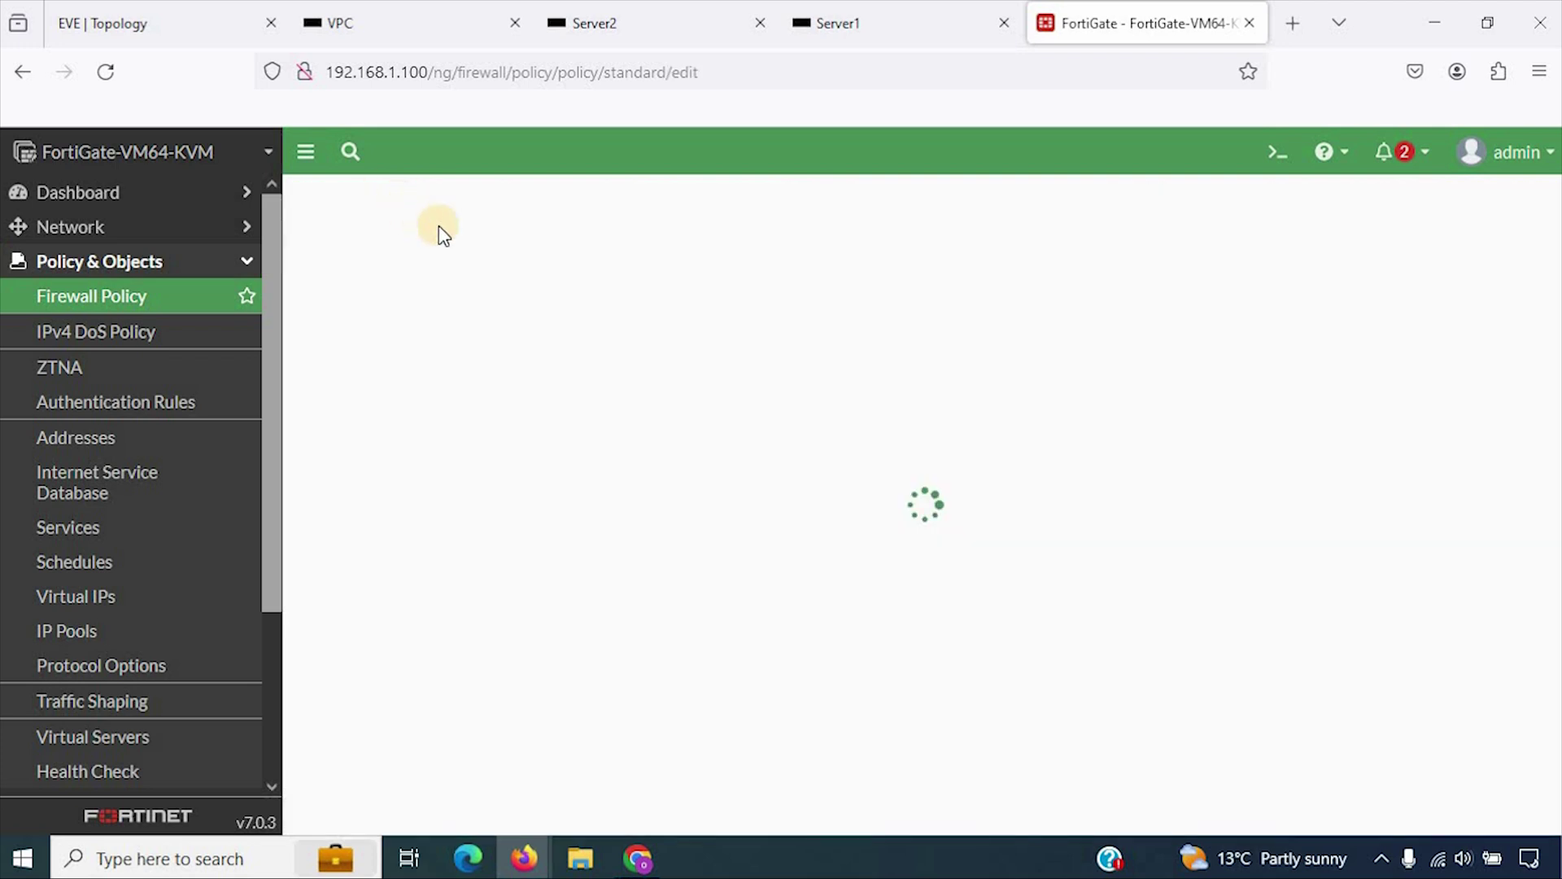
click(640, 261)
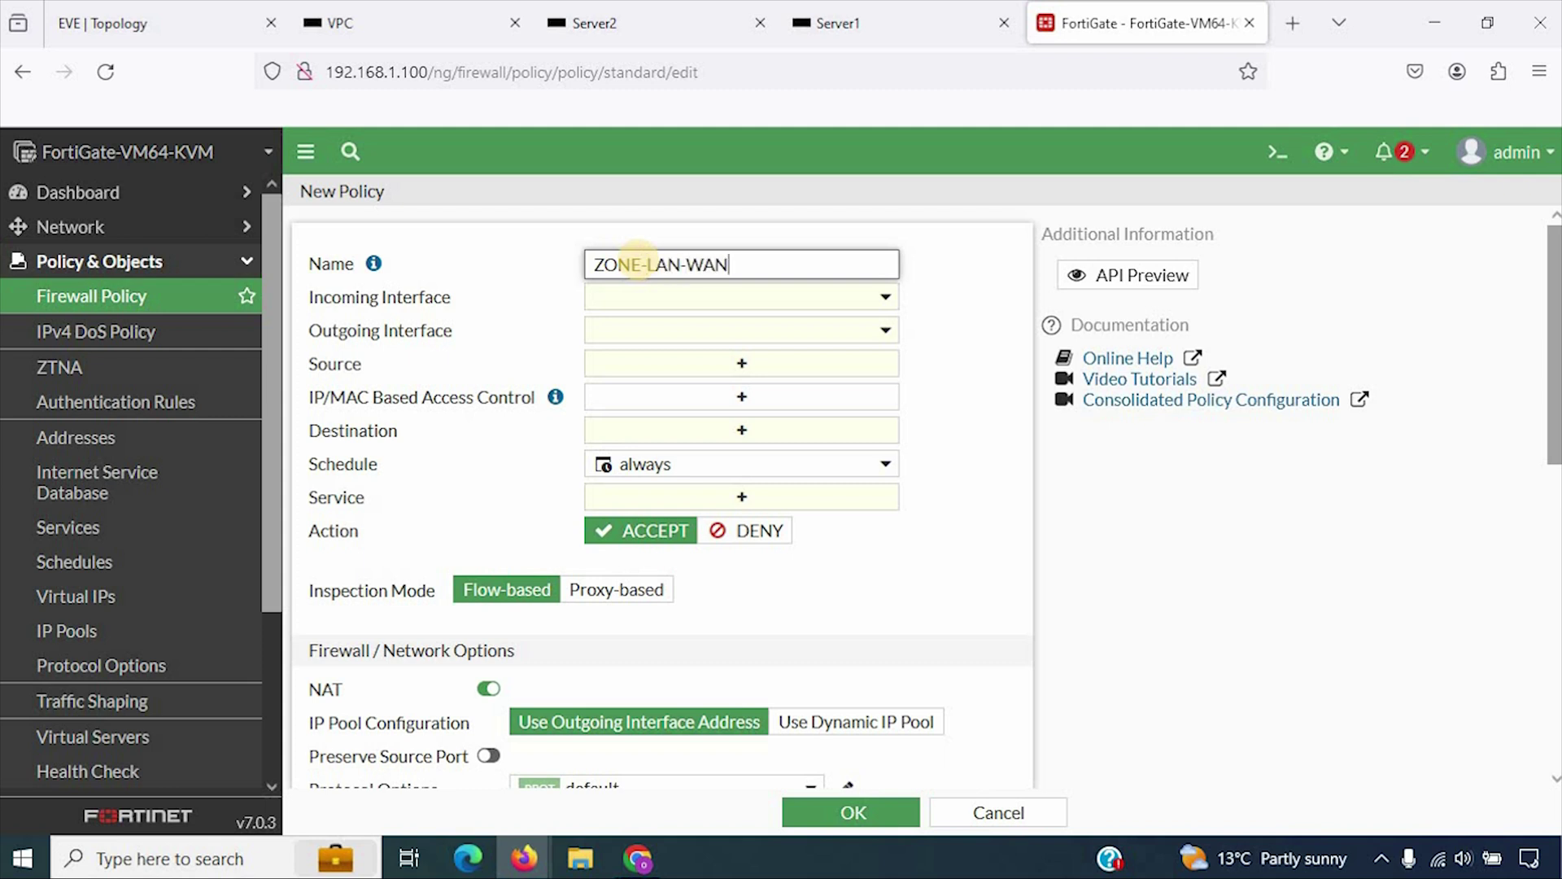
click(614, 303)
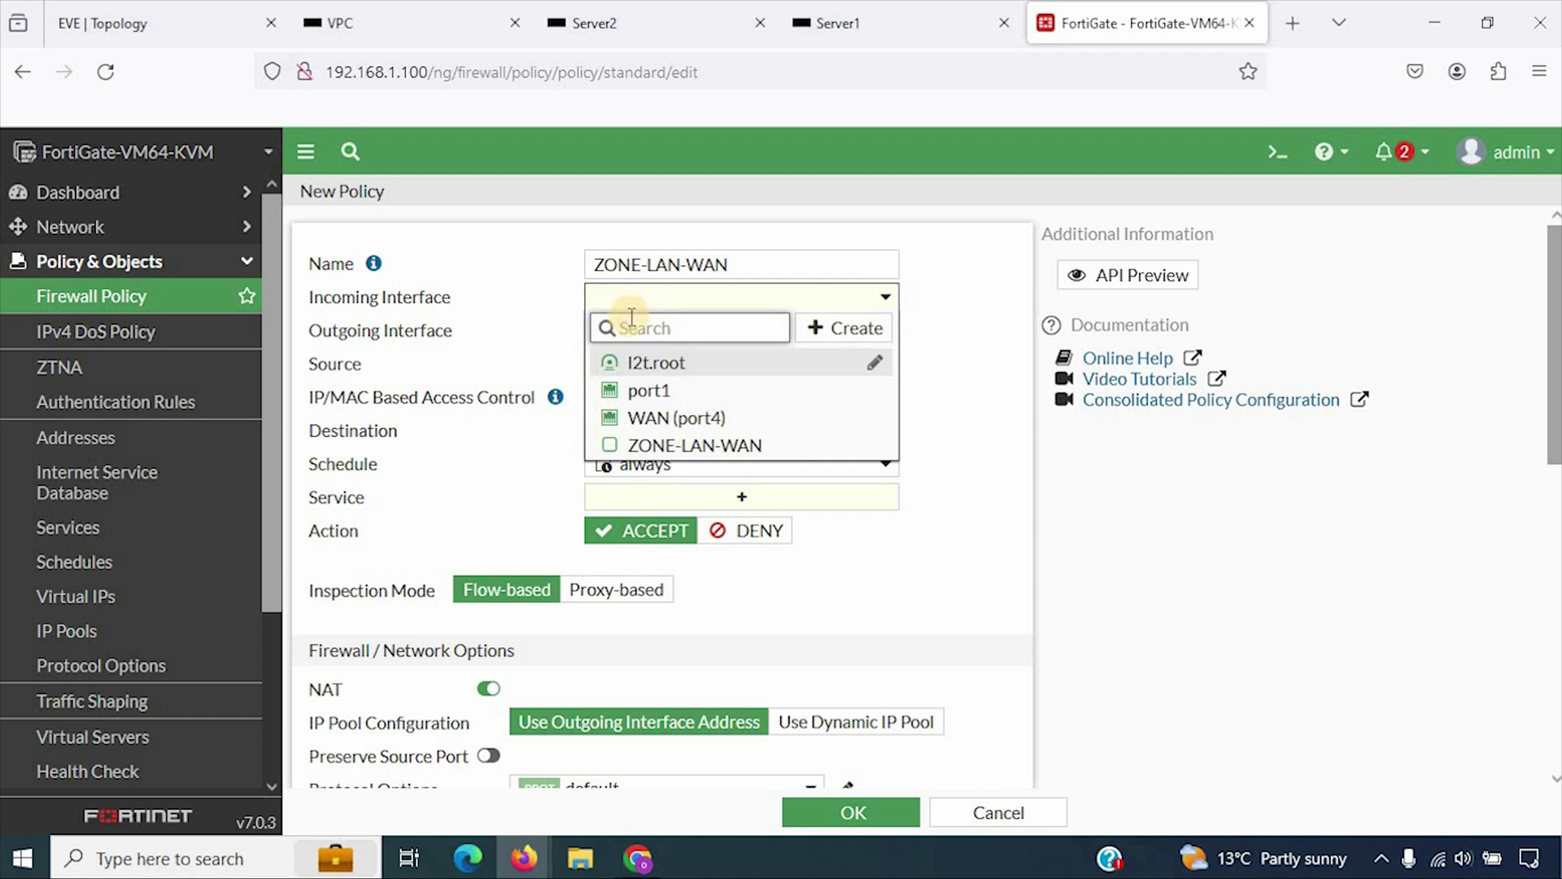
click(726, 445)
click(656, 336)
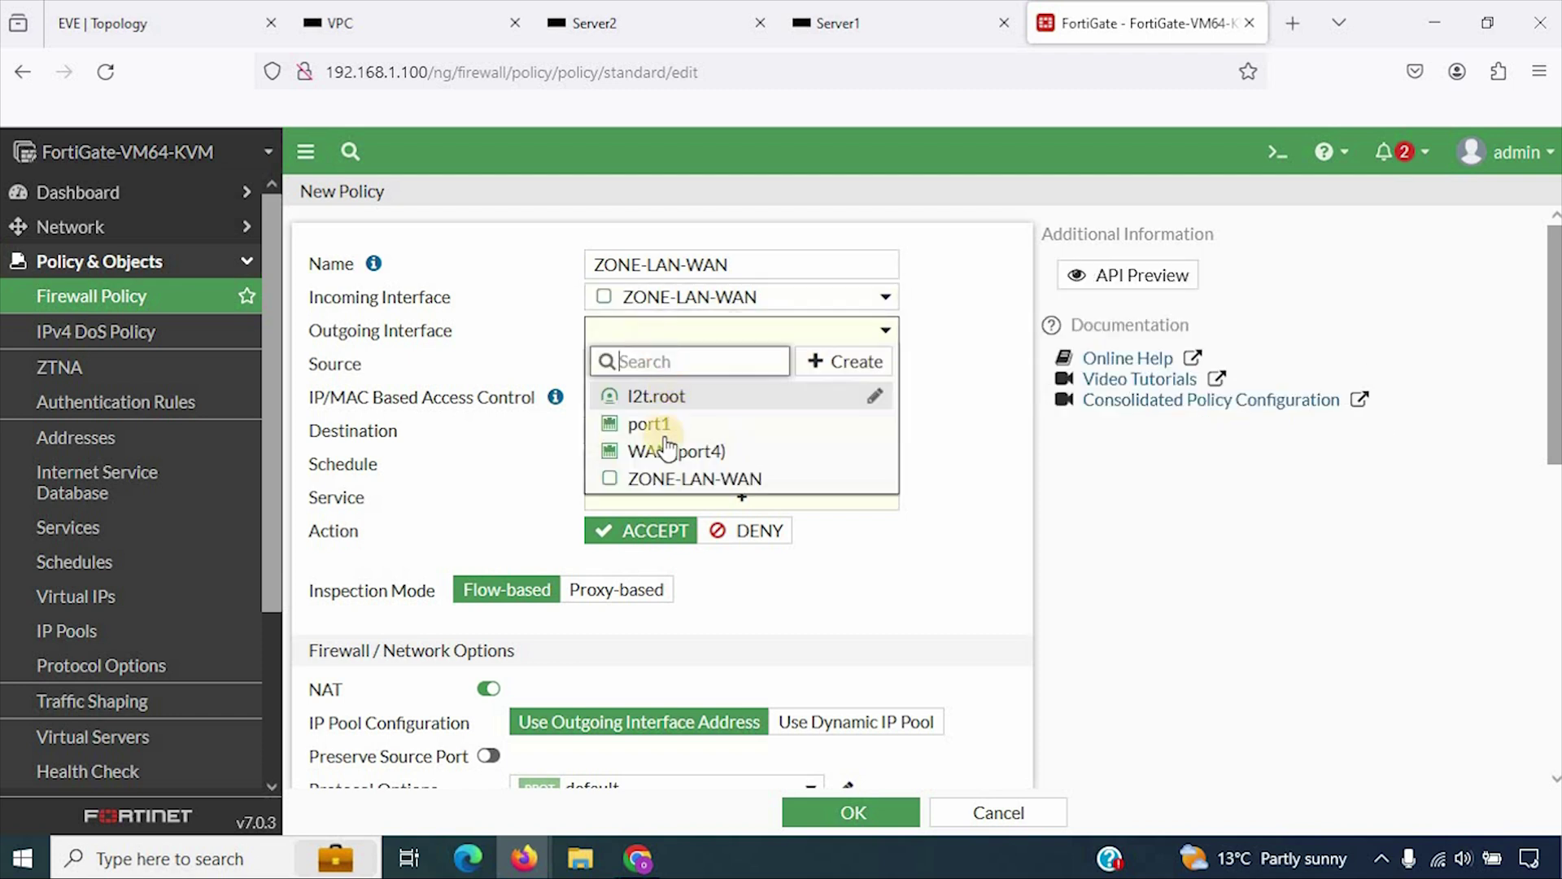
click(663, 449)
- Set the new policy's source and destination to all and its service to ALL
click(668, 372)
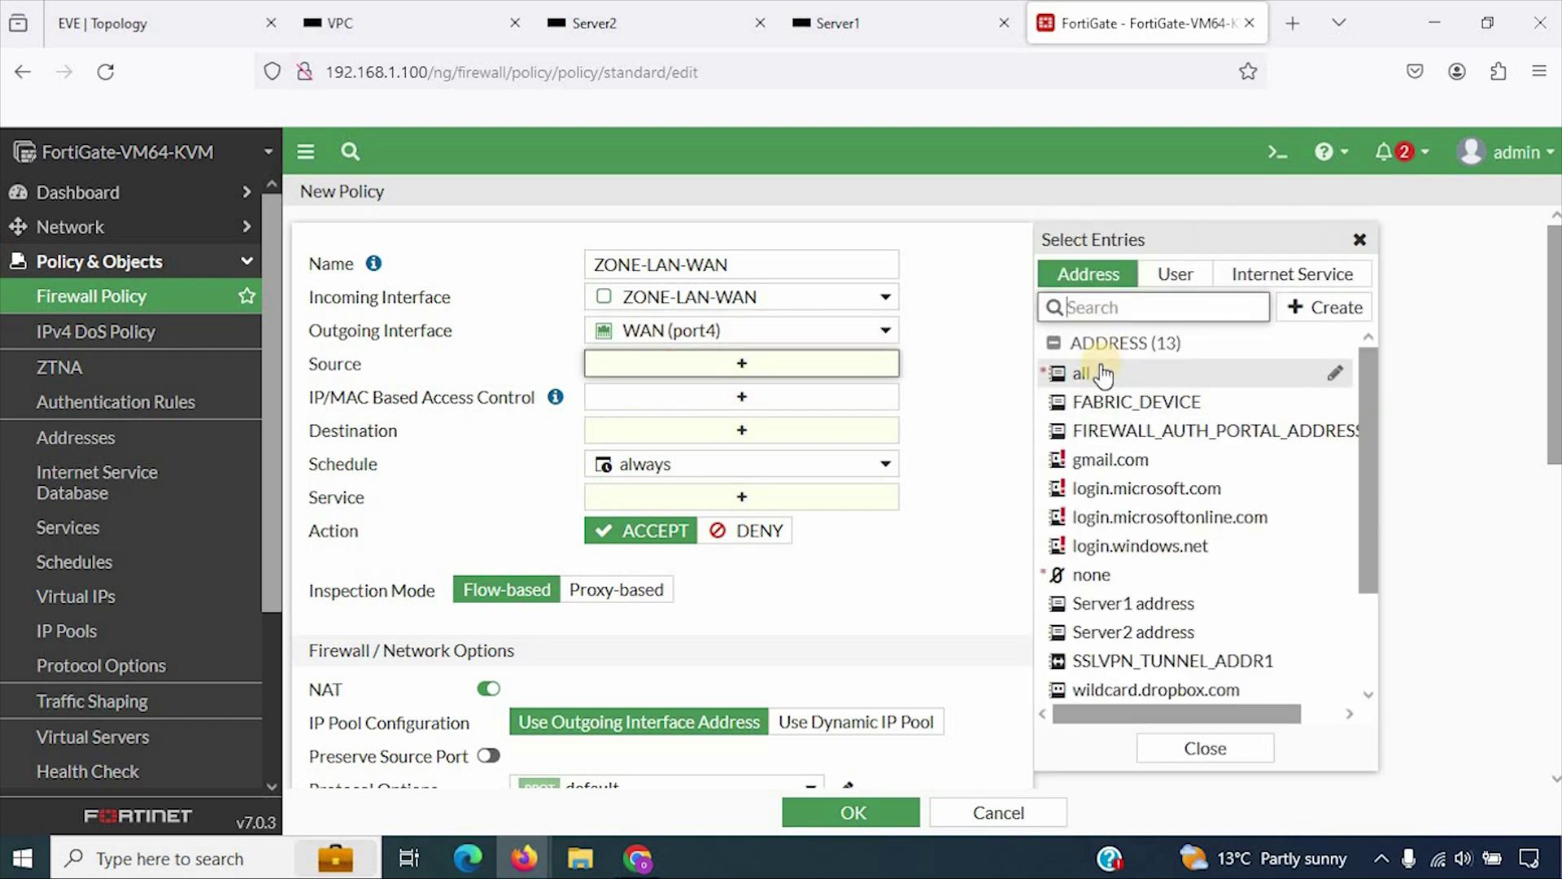
click(1082, 374)
click(750, 452)
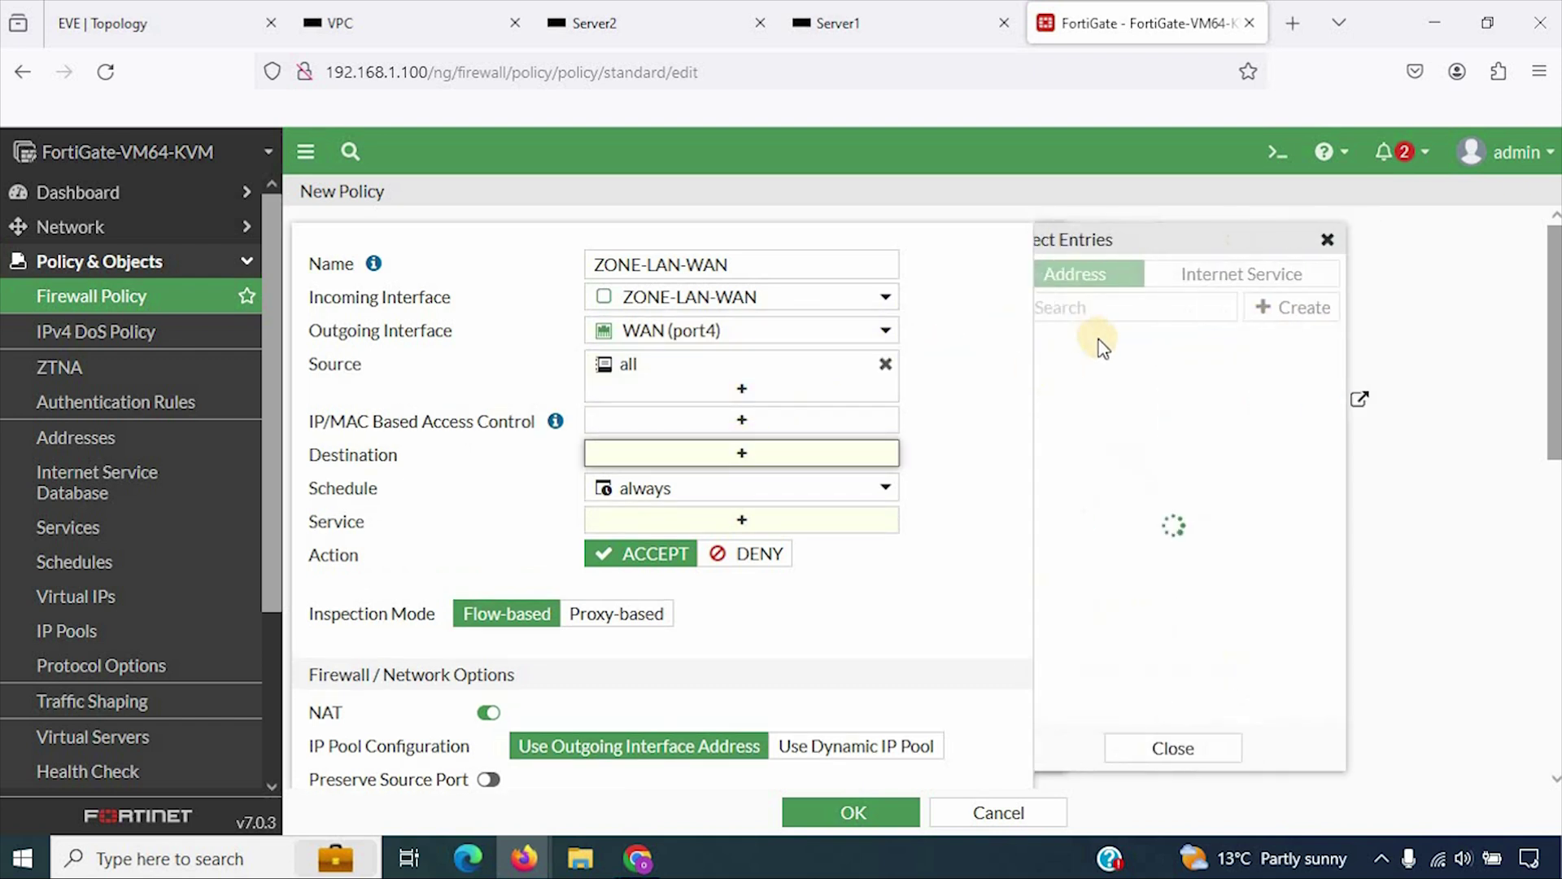
click(1081, 373)
click(755, 543)
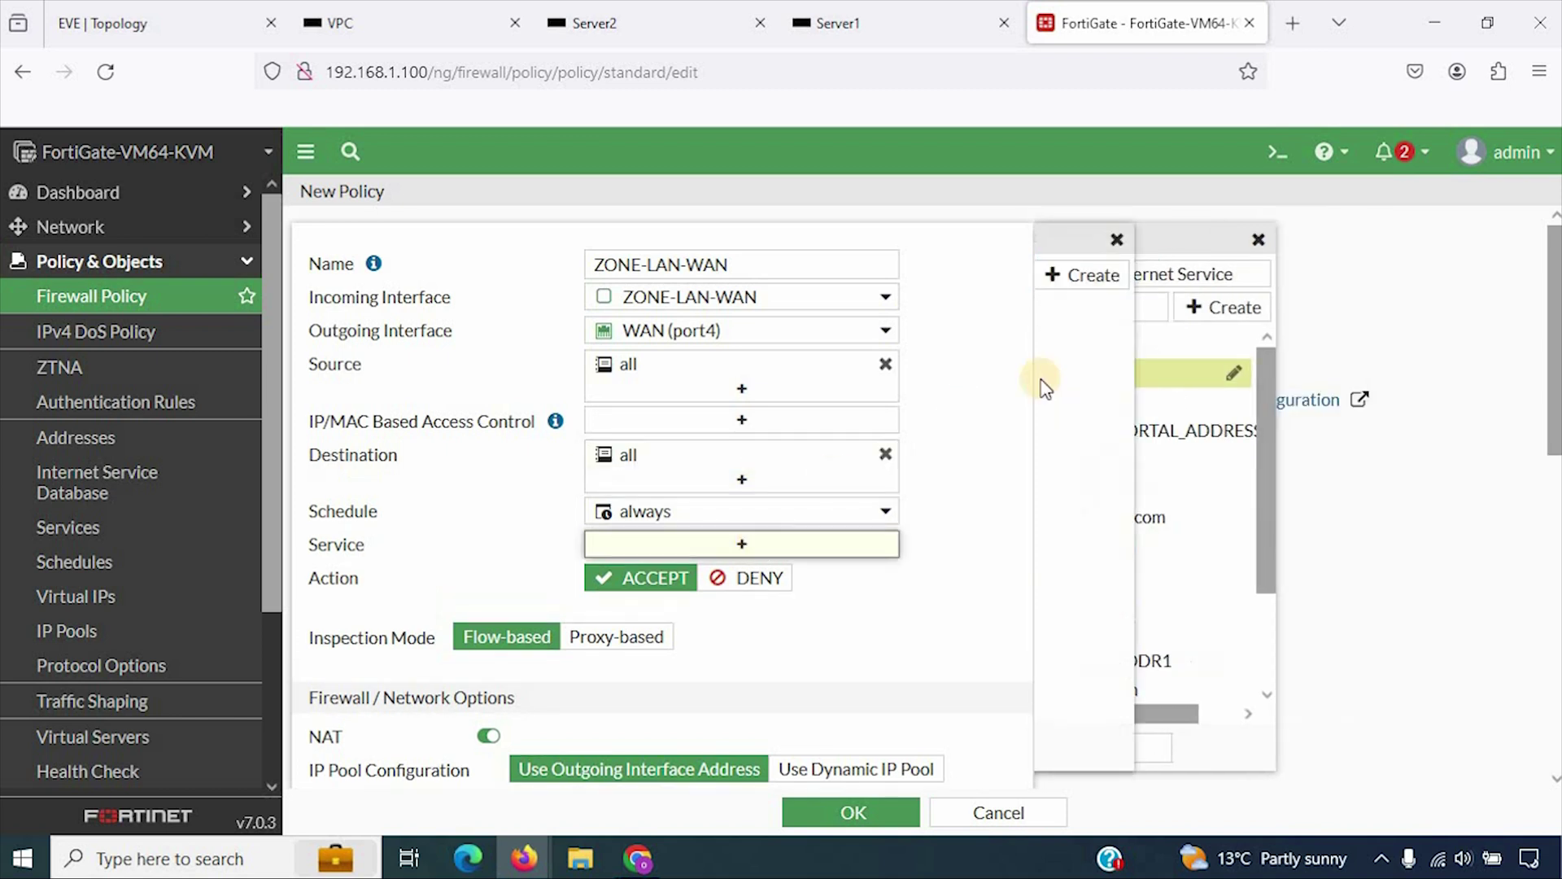
click(1082, 370)
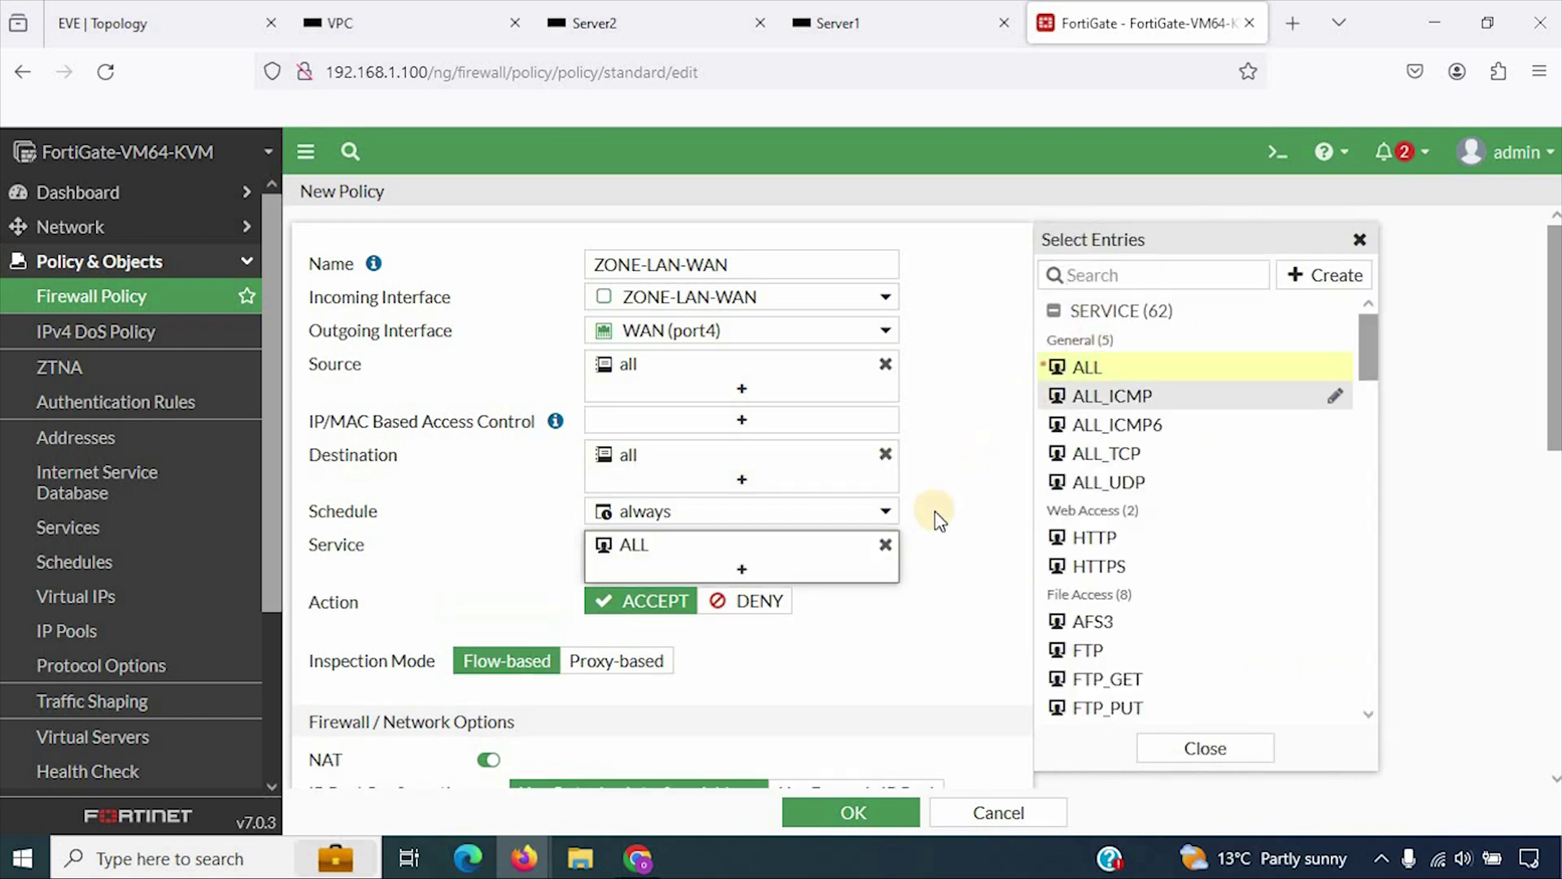
click(944, 575)
- Set the policy to log all sessions for allowed traffic and save it
scroll(943, 585, down, 8)
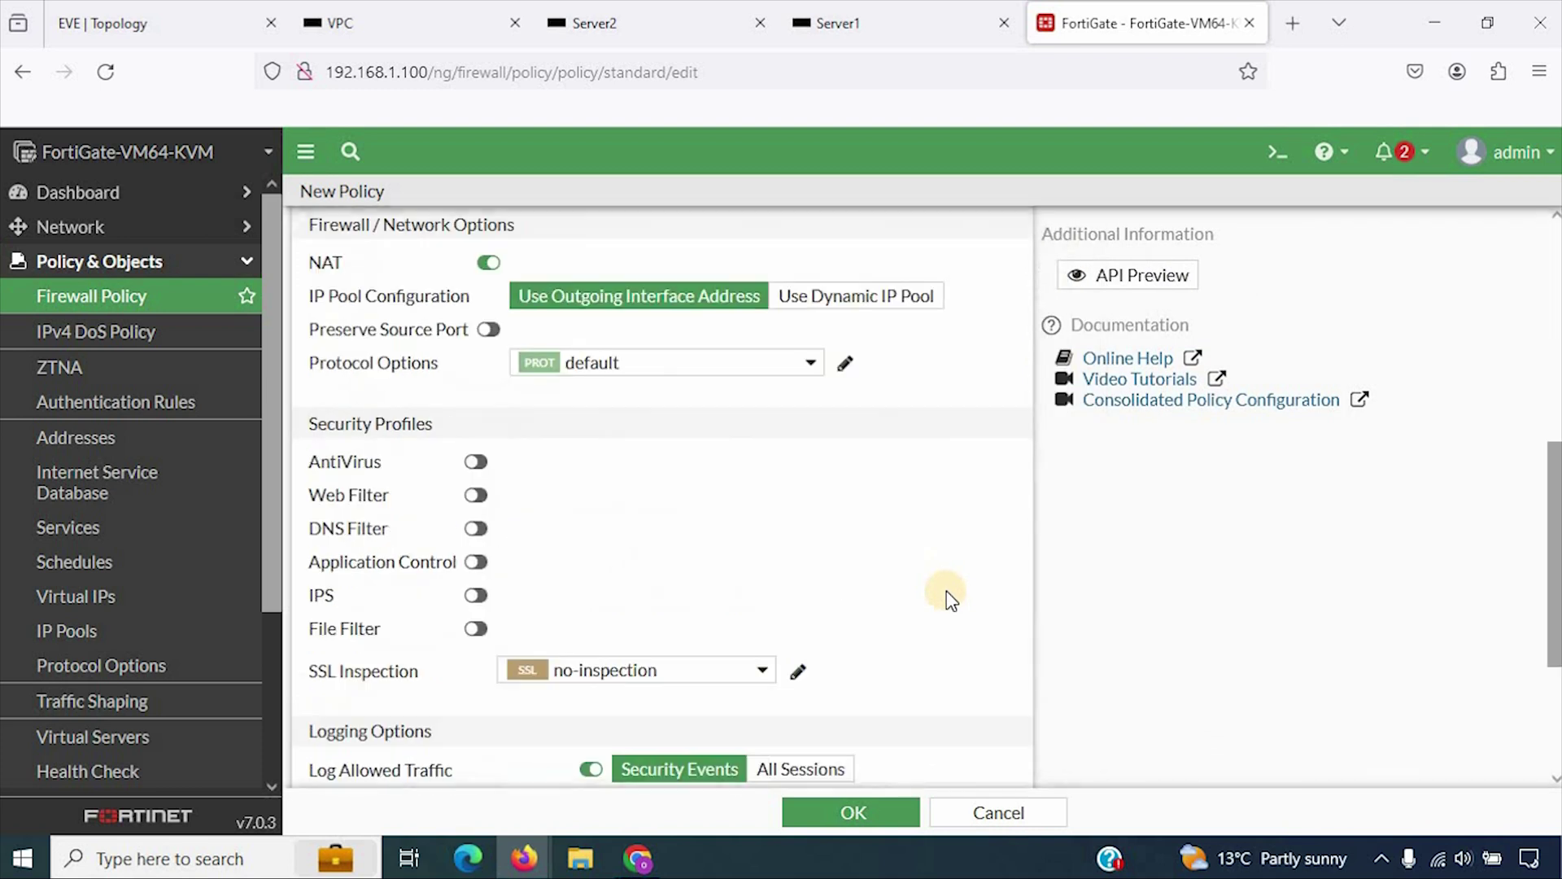
scroll(858, 627, down, 1)
click(796, 535)
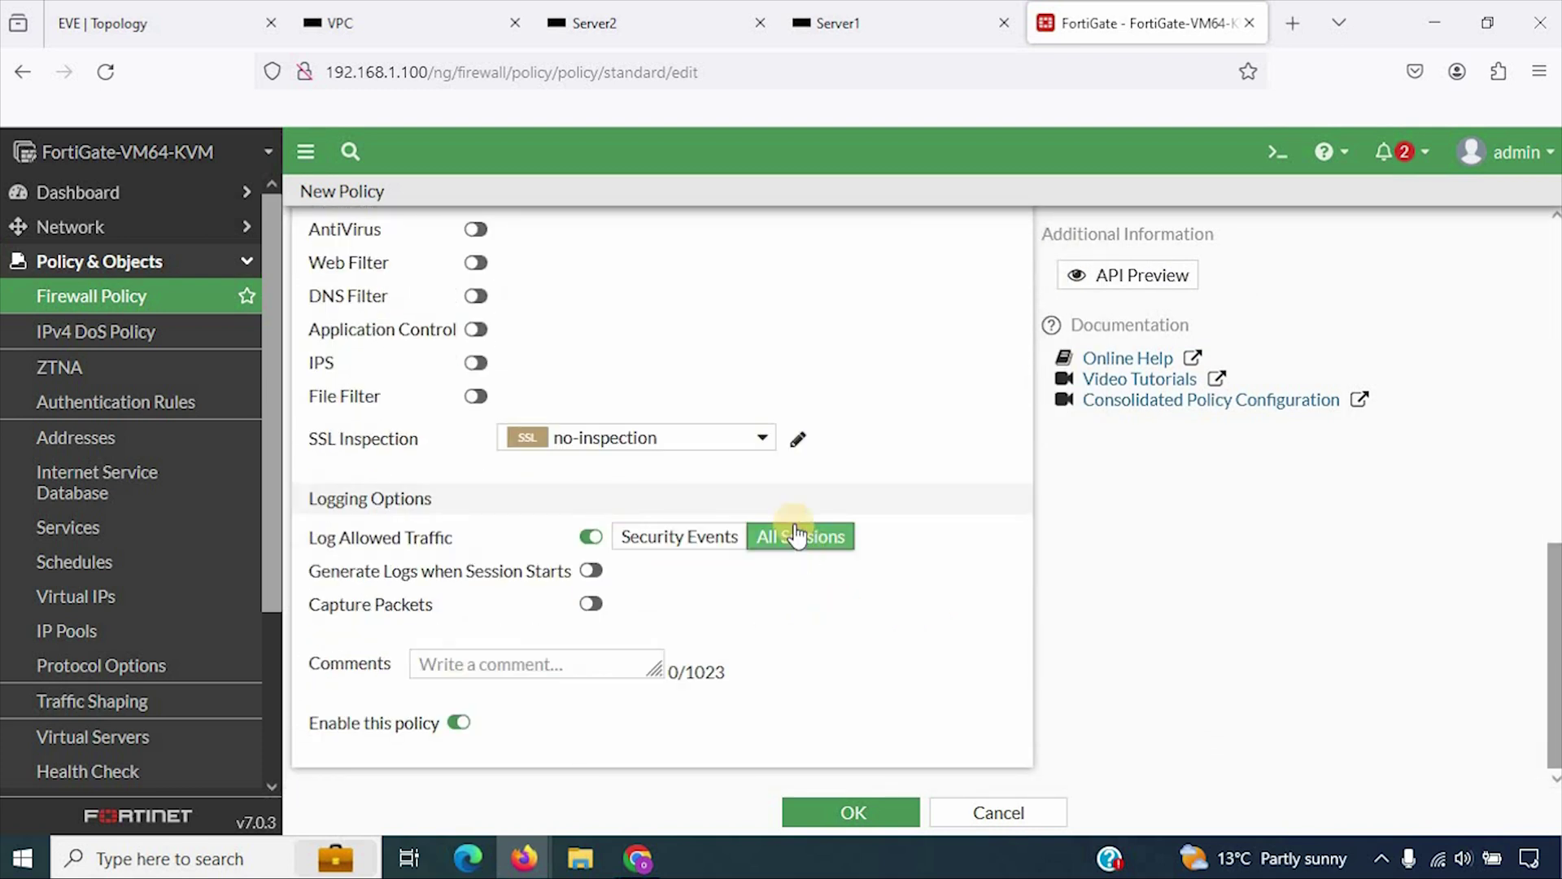
click(866, 812)
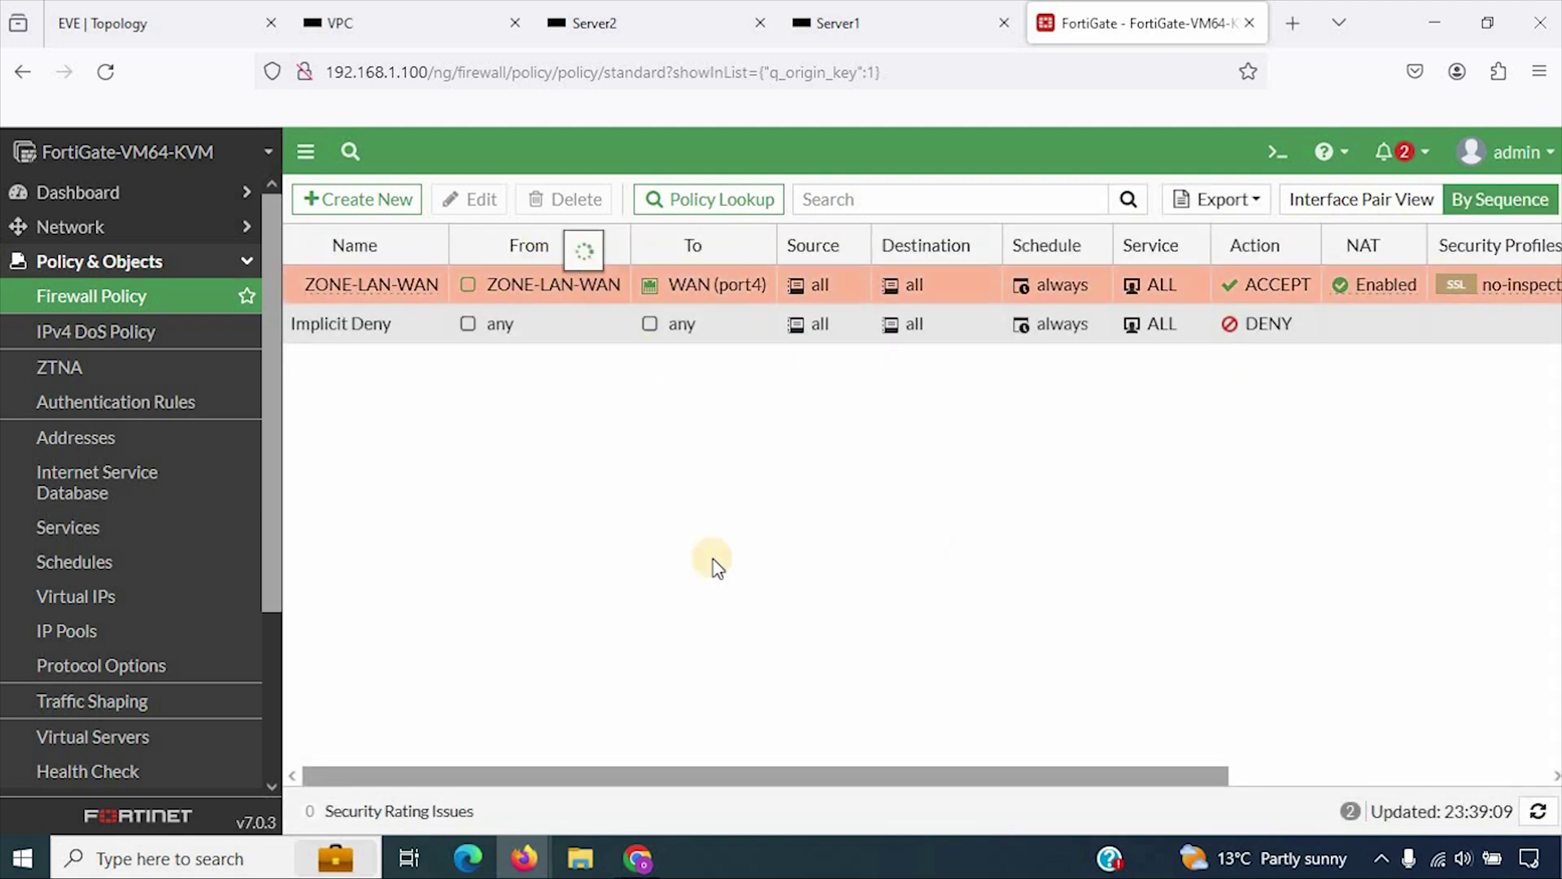
- Switch to the VPC console and ping 8.8.8.8 to test the zone policy
click(425, 16)
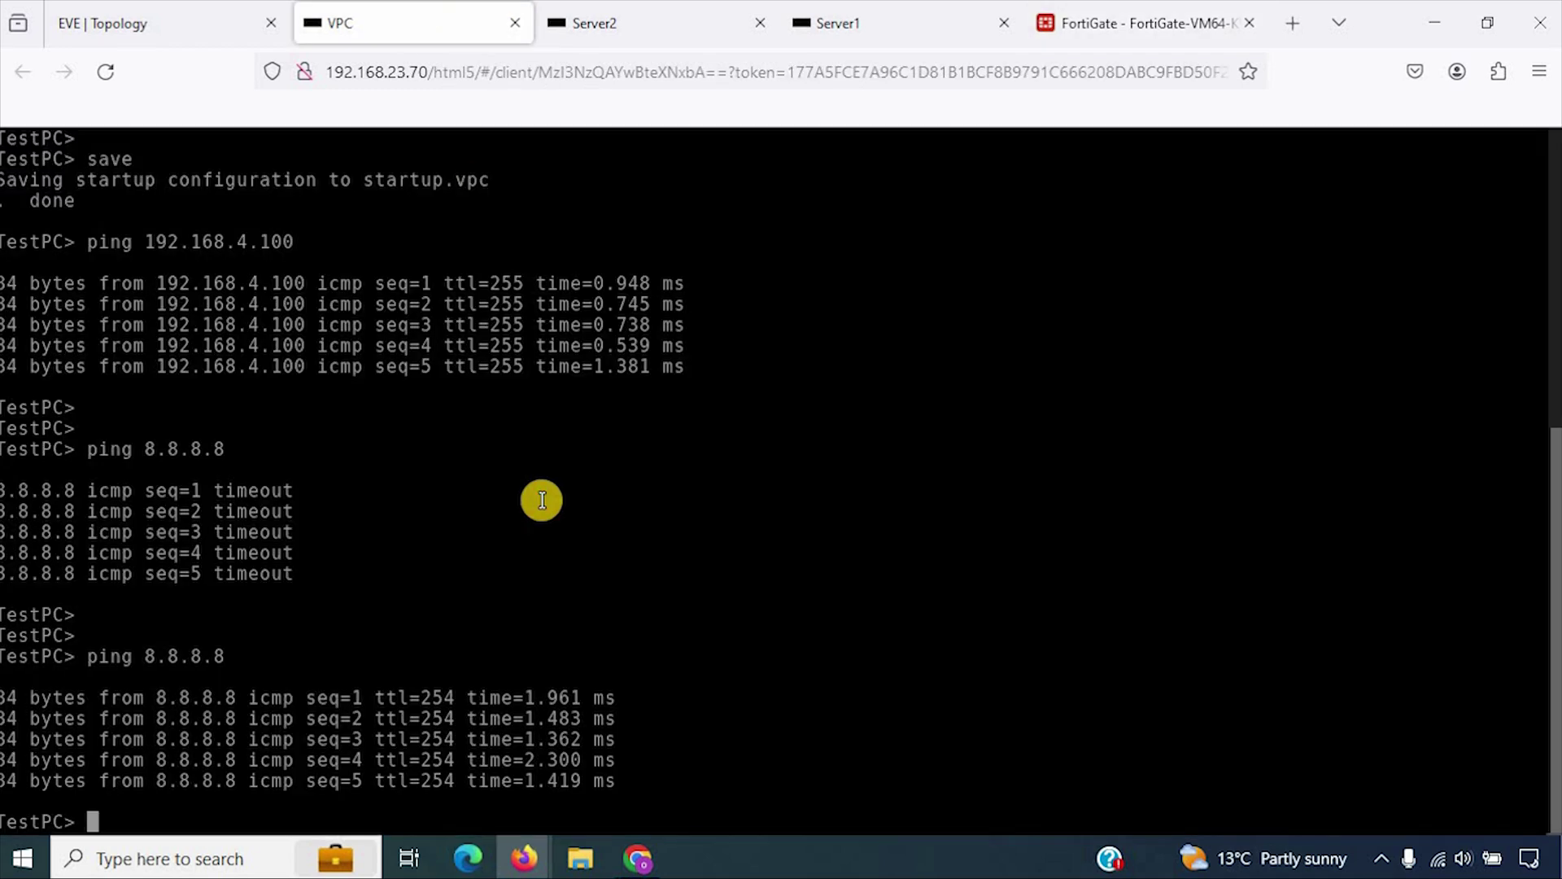
key(Return)
key(Return)
key(Return)
key(Return)
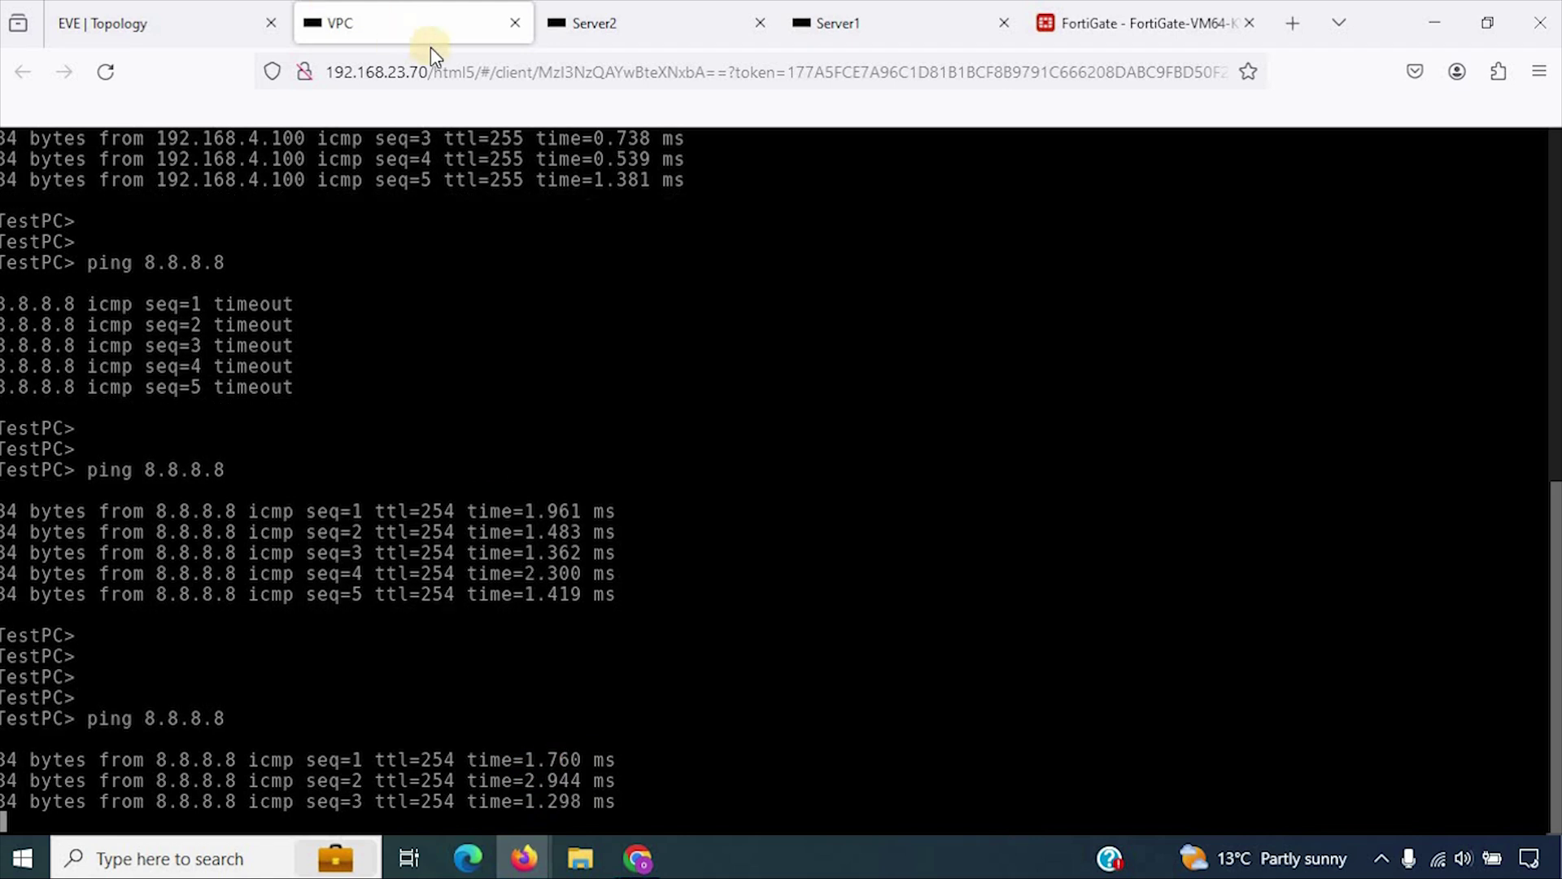
- Open the Server1 console from the EVE topology and ping 8.8.8.8
click(96, 23)
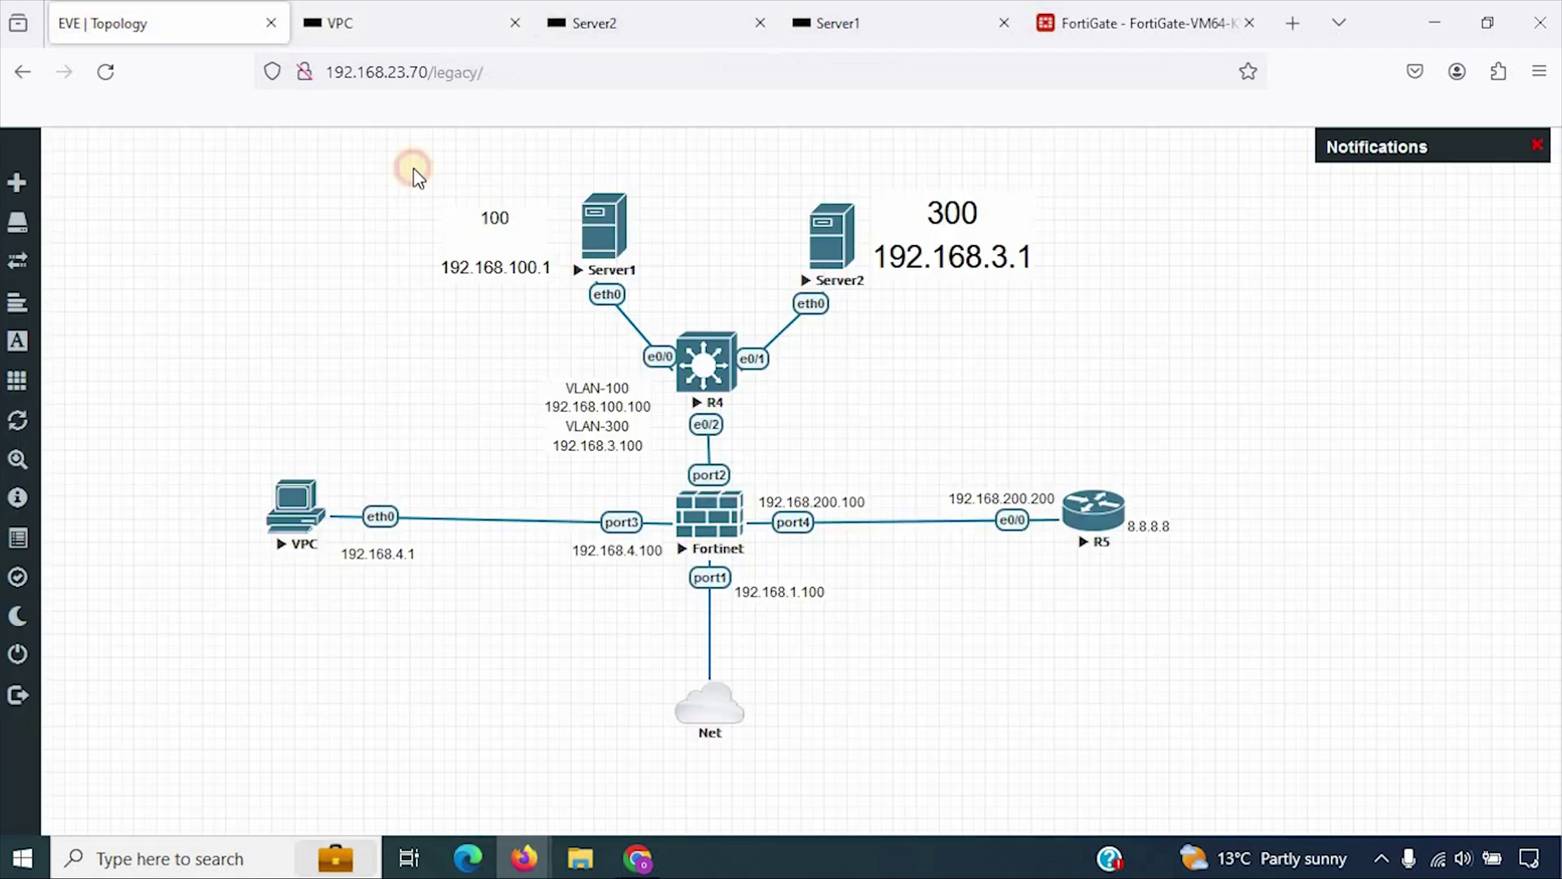
click(600, 243)
key(Return)
key(Return)
key(Return)
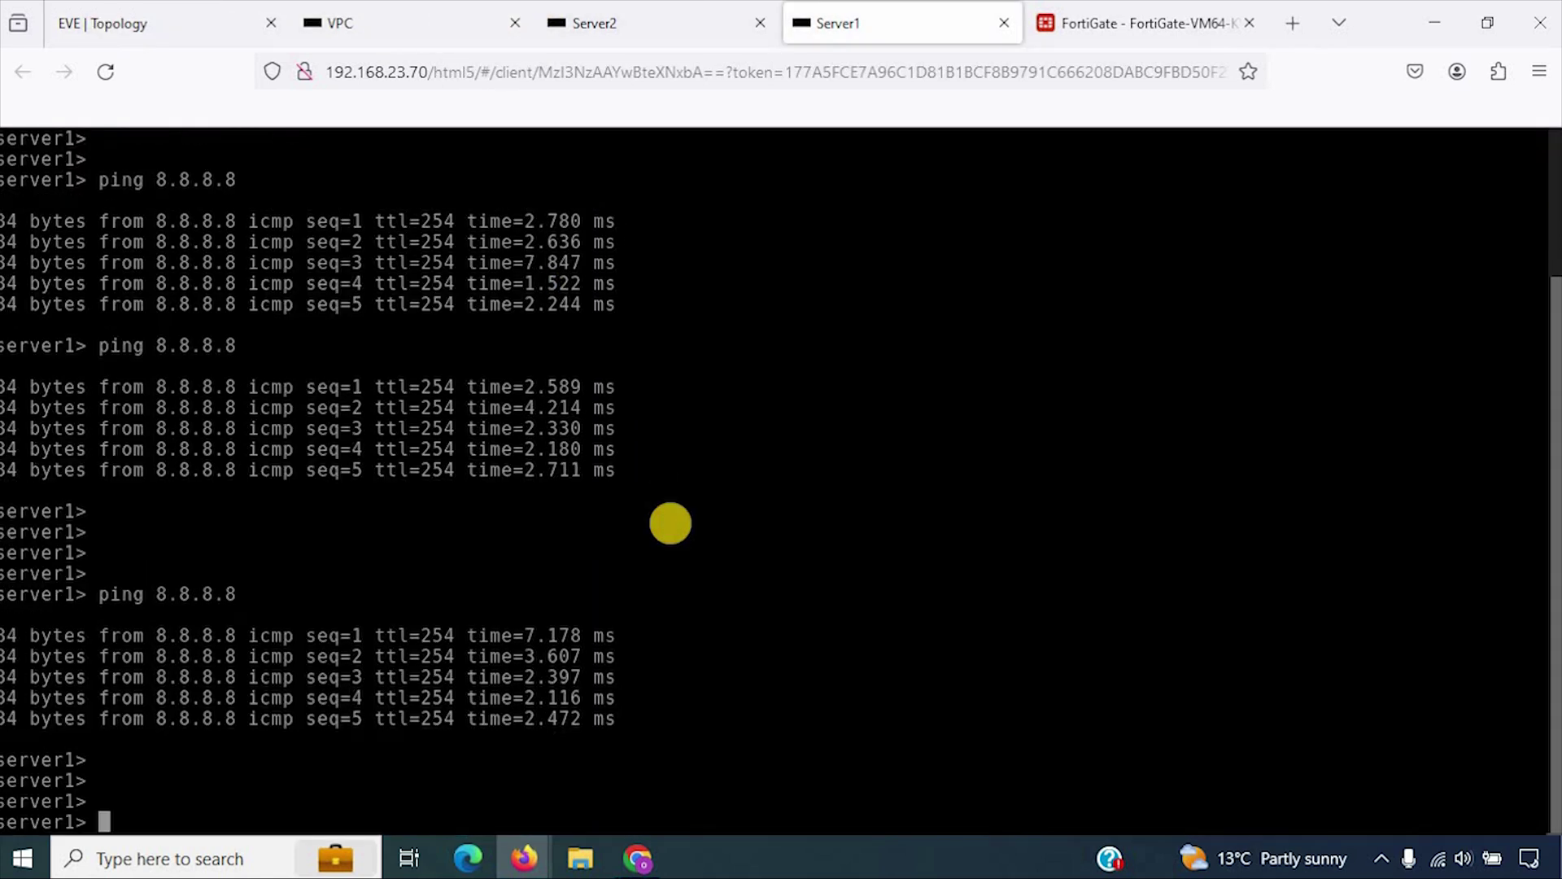
key(Return)
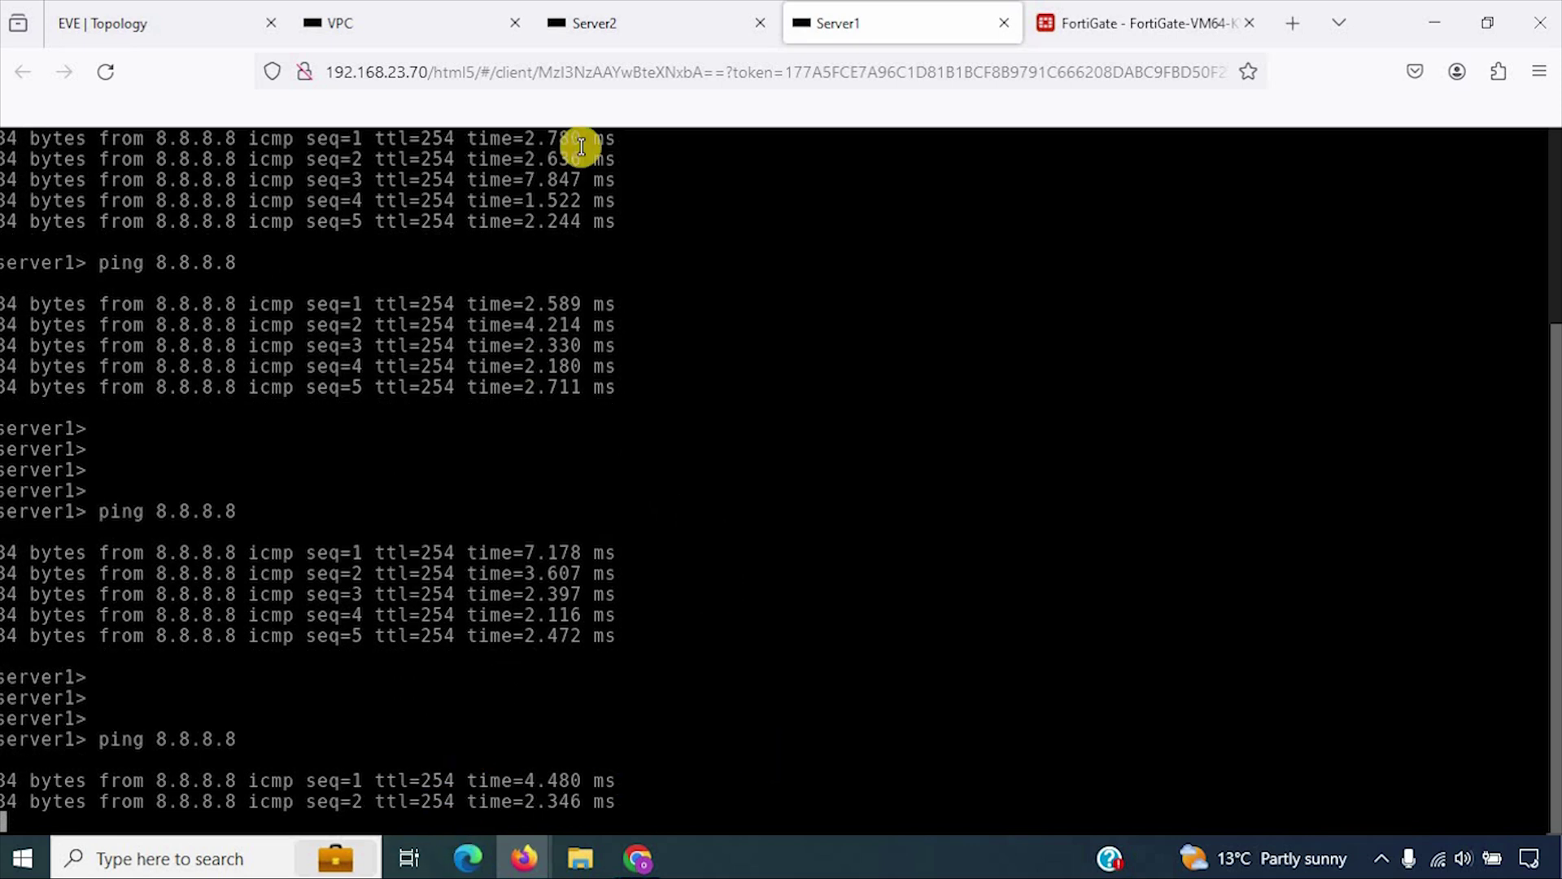
- Open the Server2 console from the EVE topology and ping 8.8.8.8
click(182, 7)
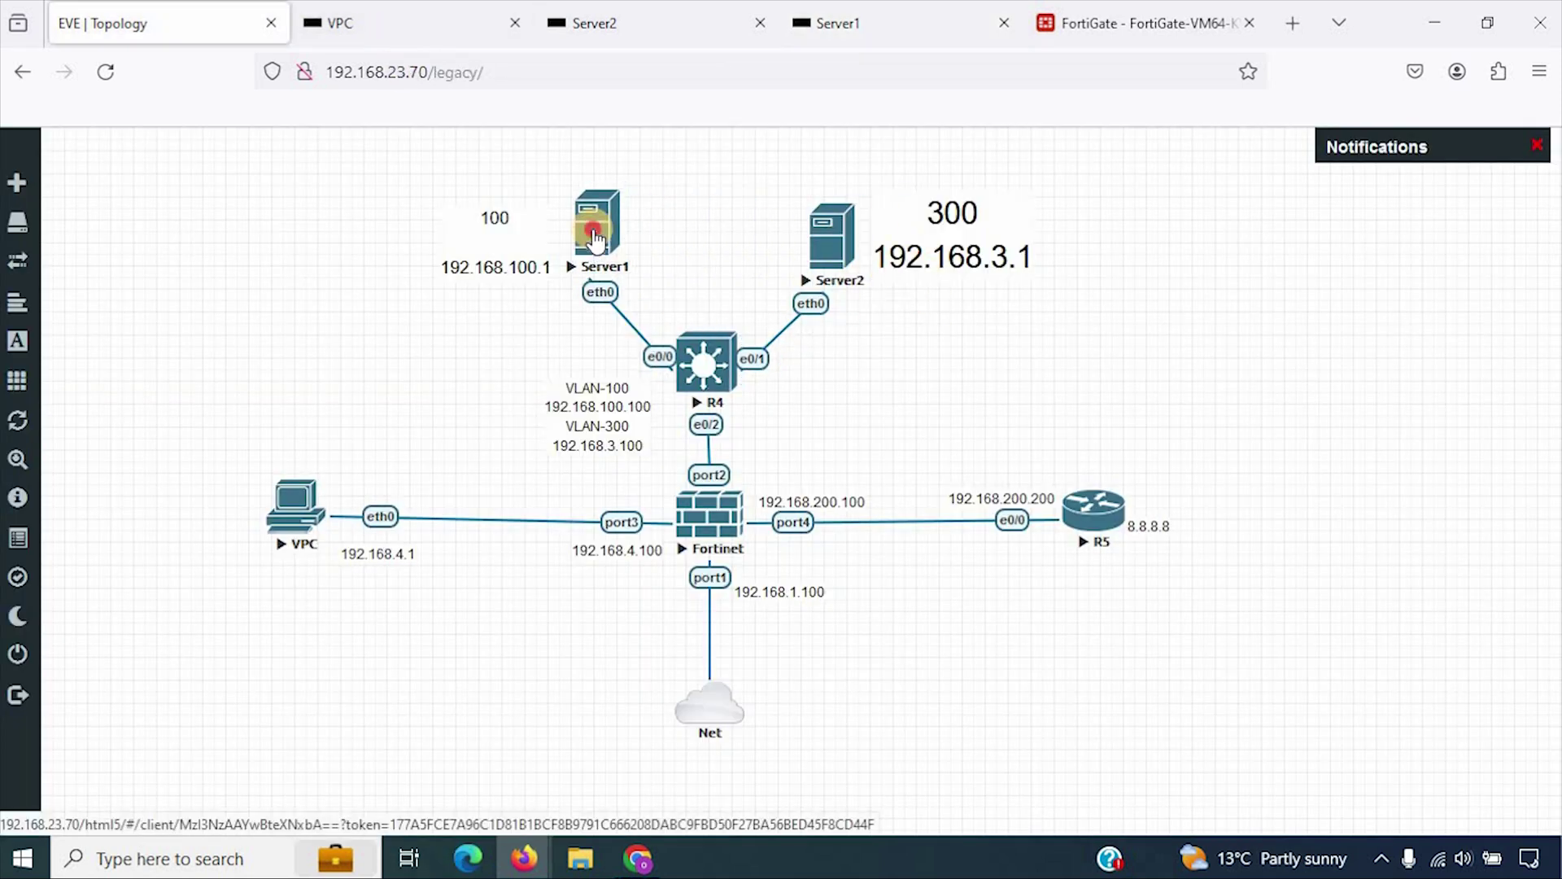
click(831, 238)
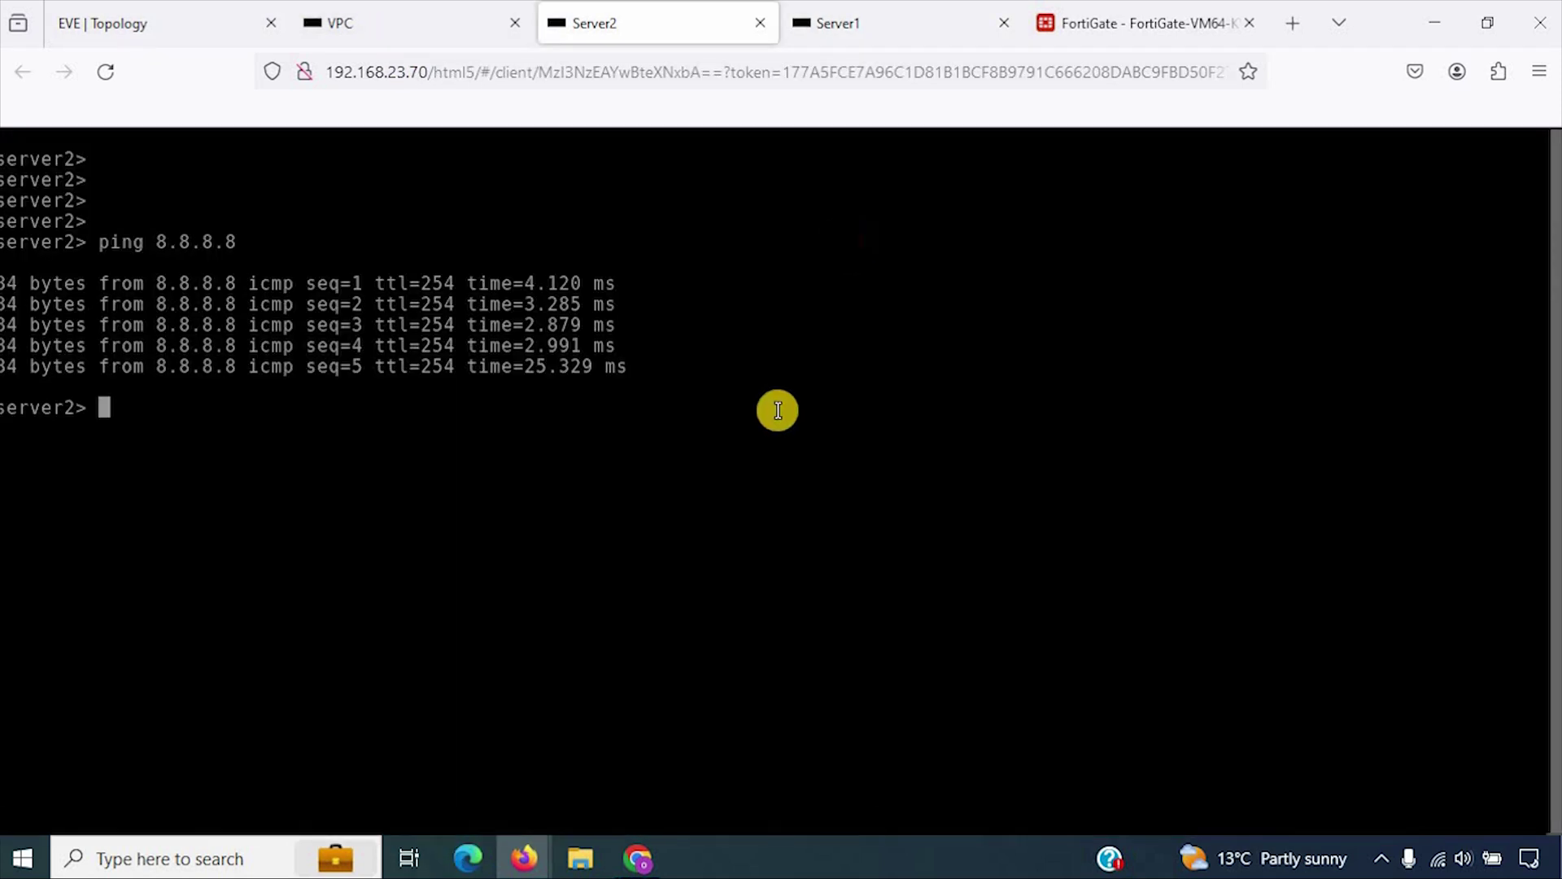
key(Return)
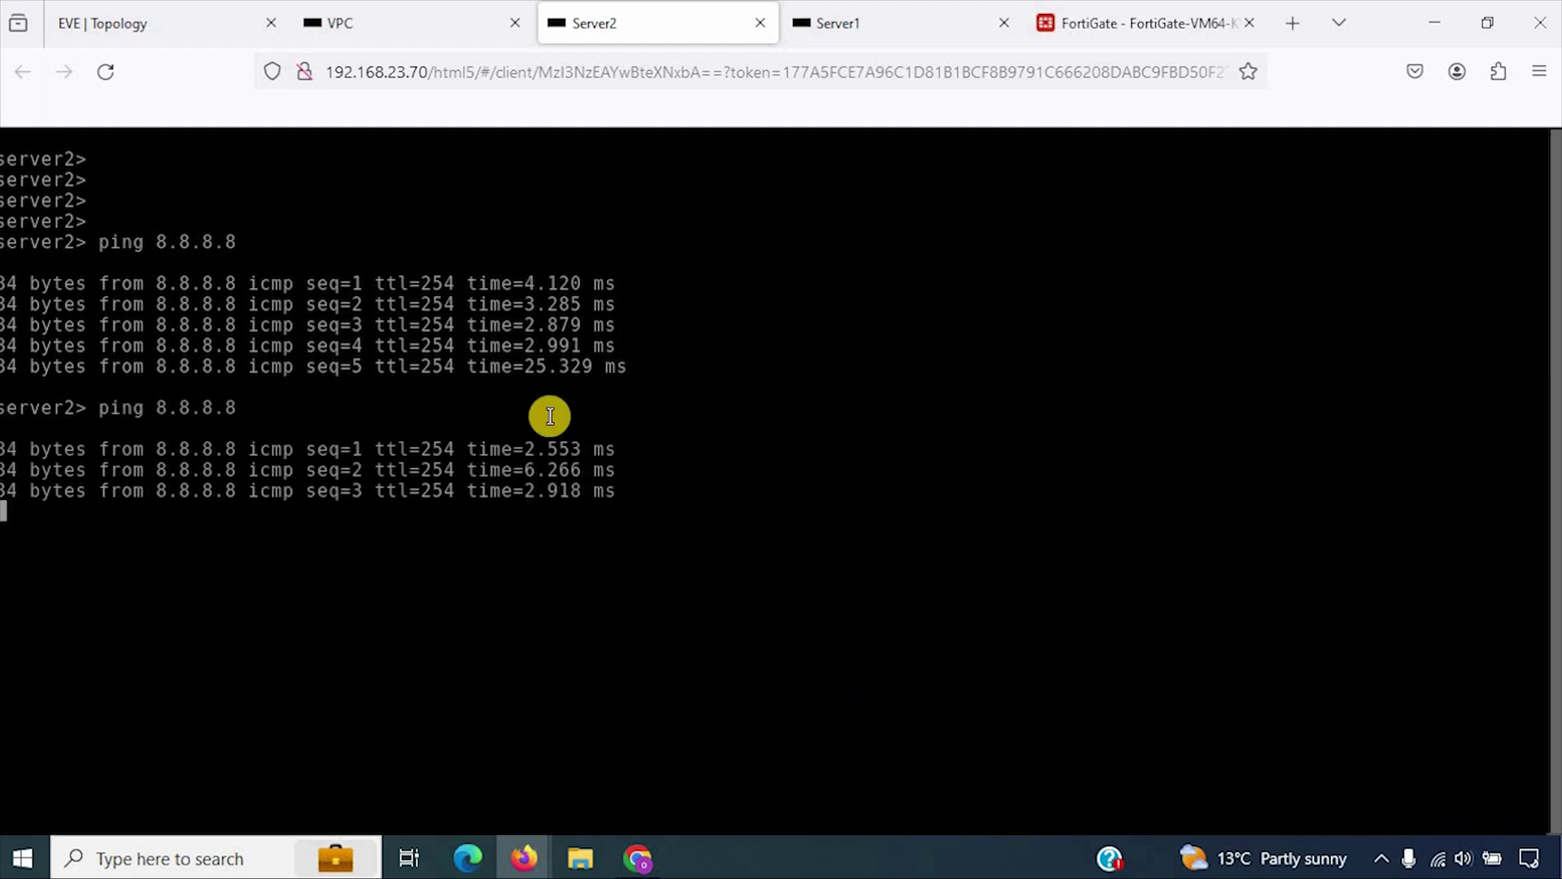
- Return to the FortiGate firewall policies and open the ZONE-LAN-WAN policy for editing
click(140, 8)
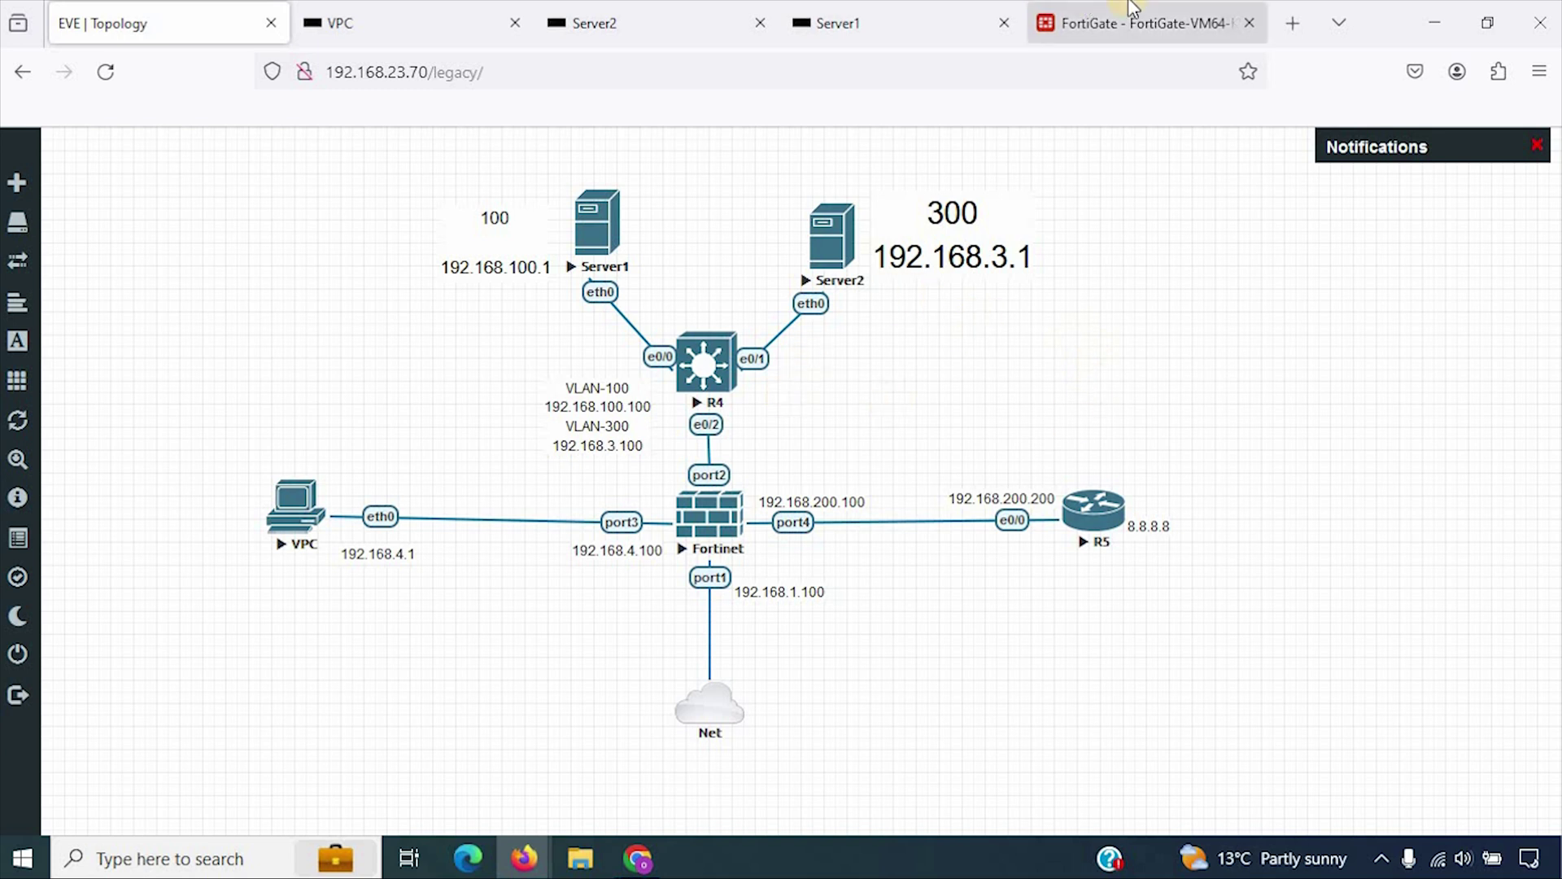
click(1139, 23)
click(749, 477)
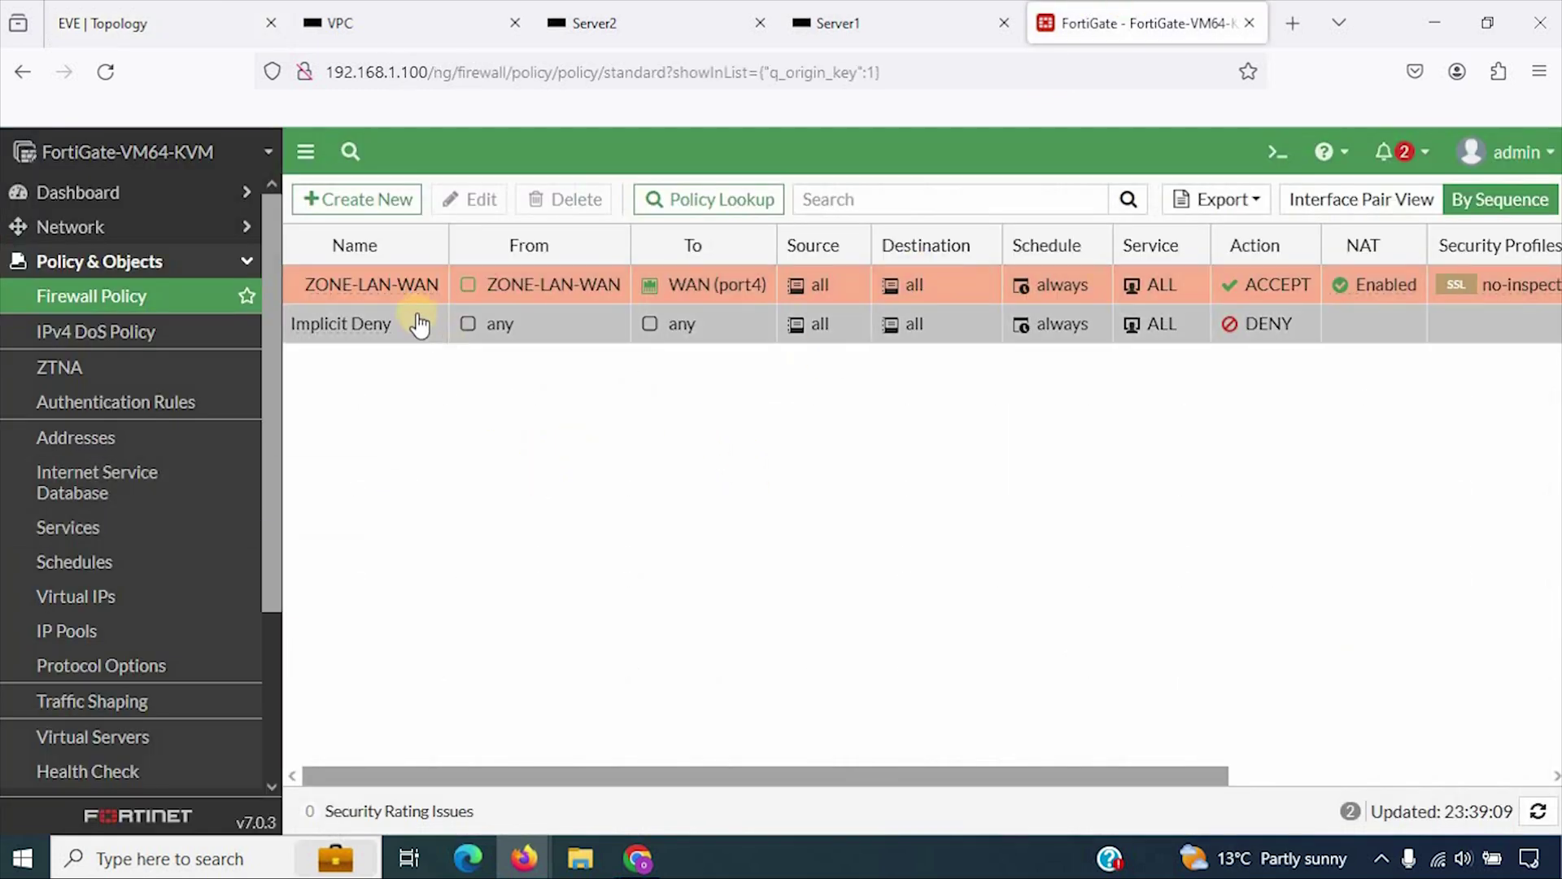
double_click(389, 286)
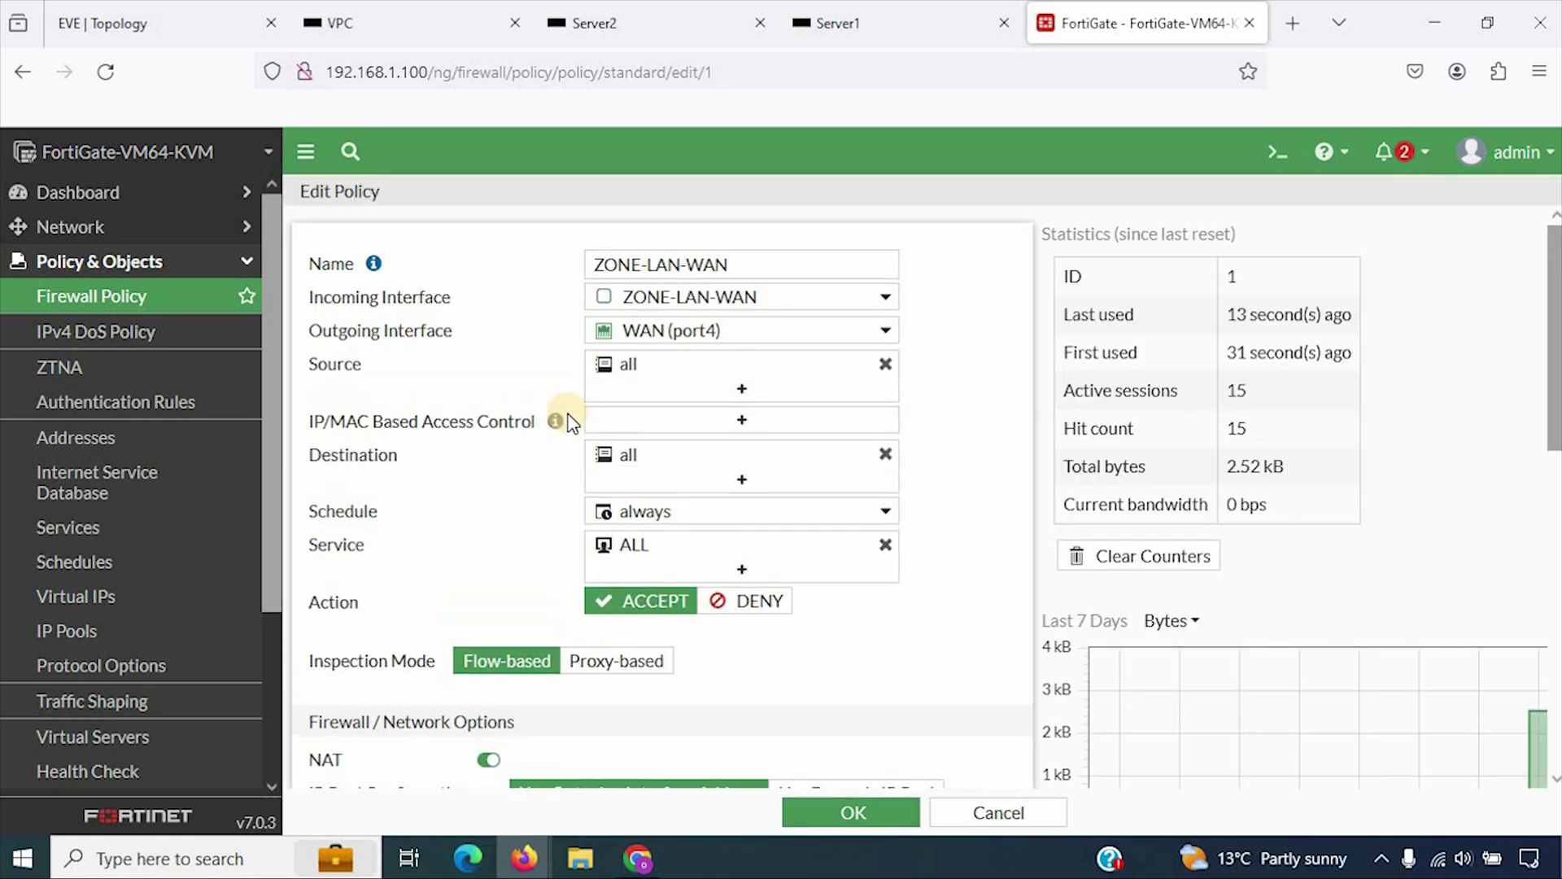
- Try port1 as the policy's outgoing interface twice, returning it to WAN (port4) each time
click(820, 338)
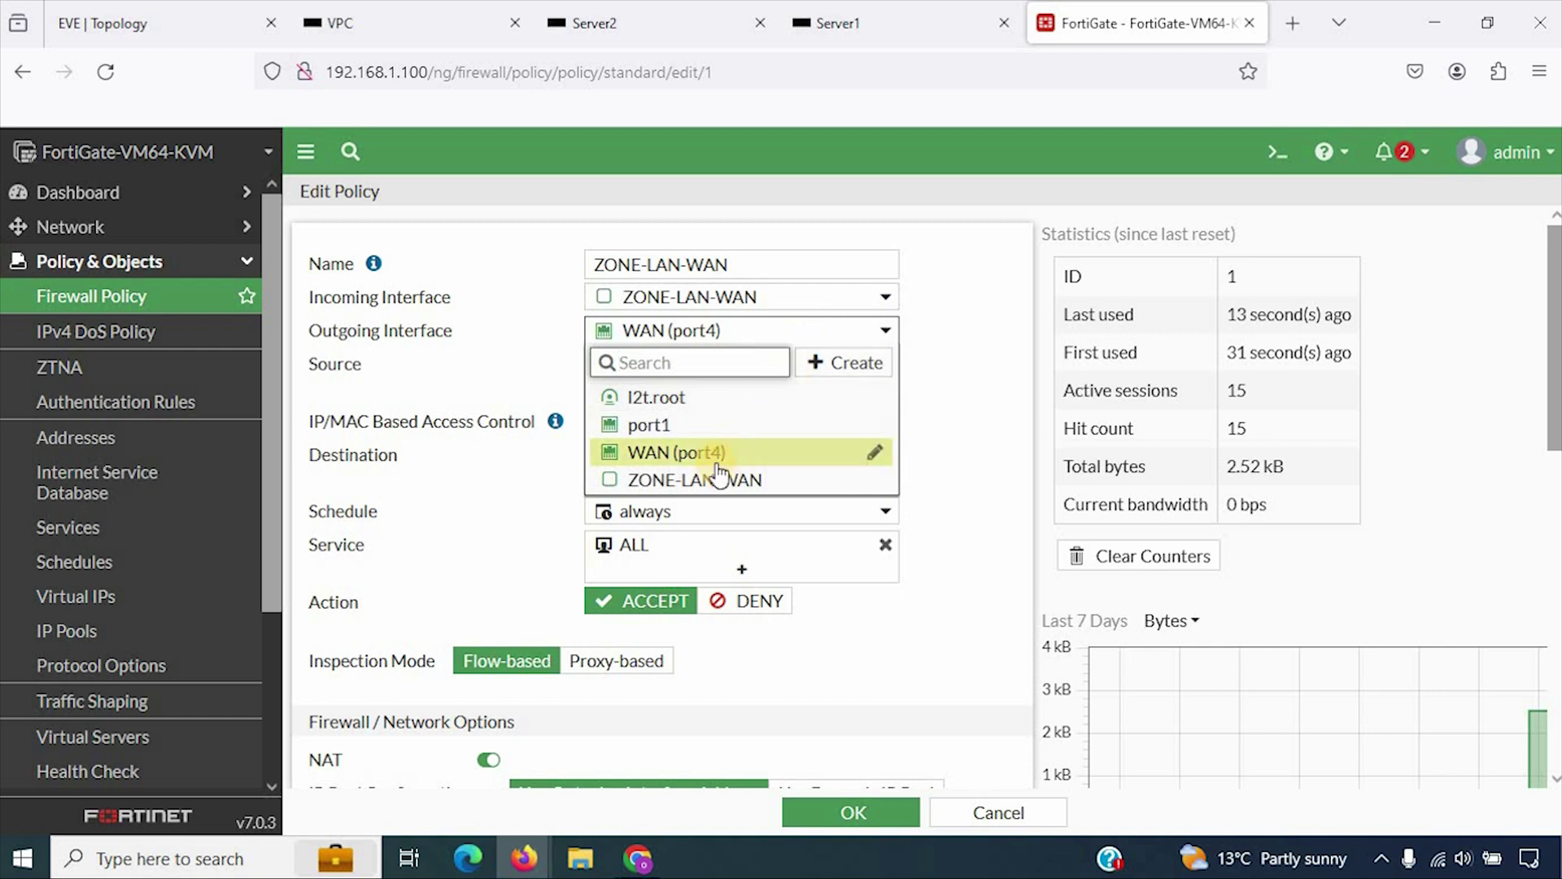
click(708, 425)
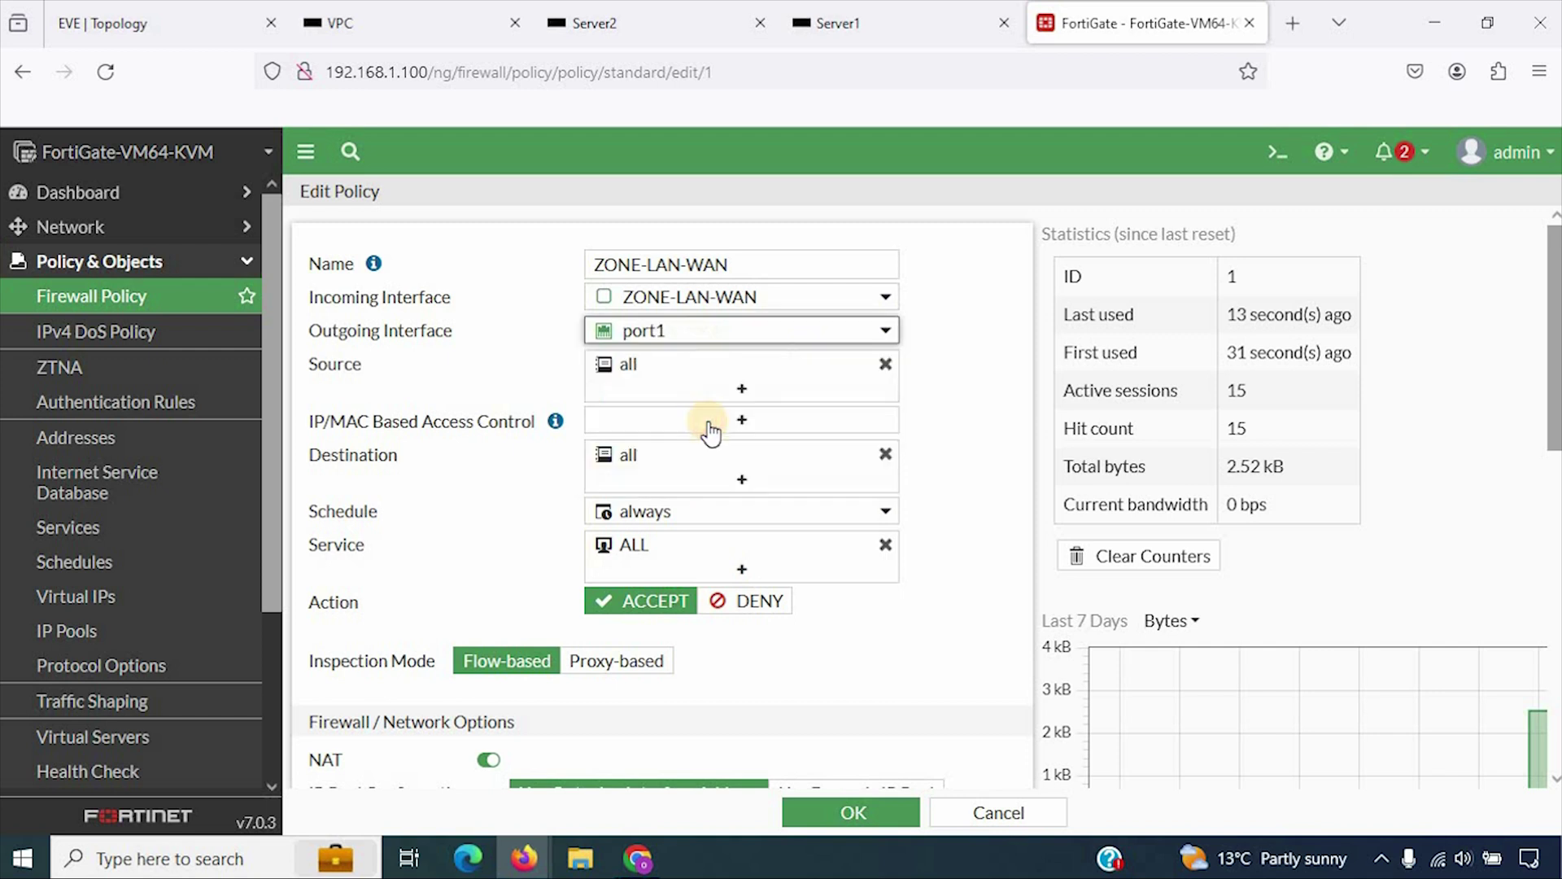
click(723, 332)
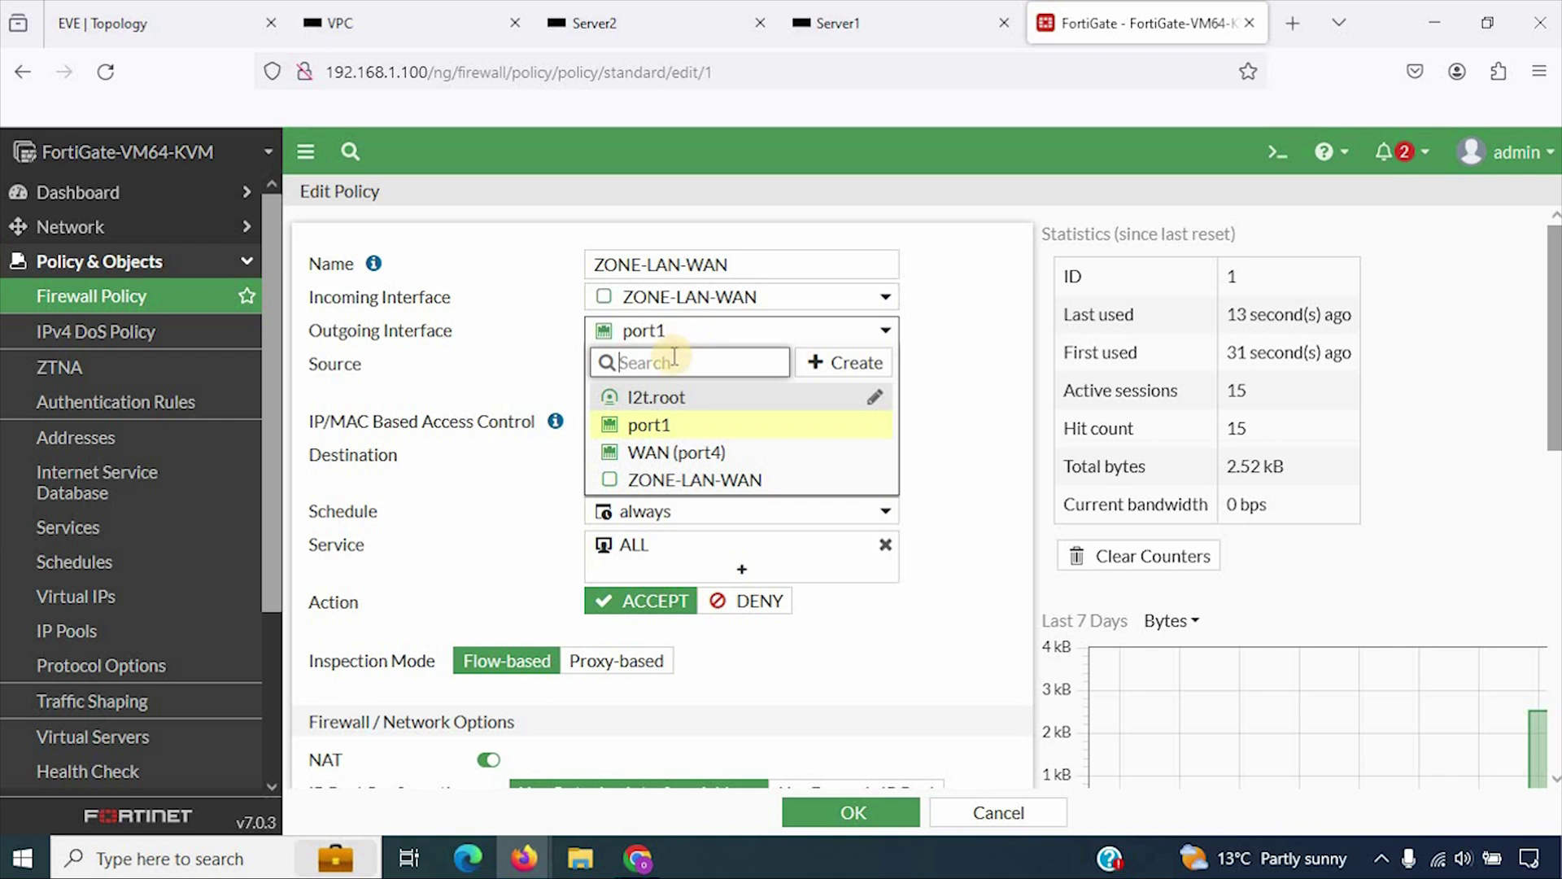
mouse_move(690, 462)
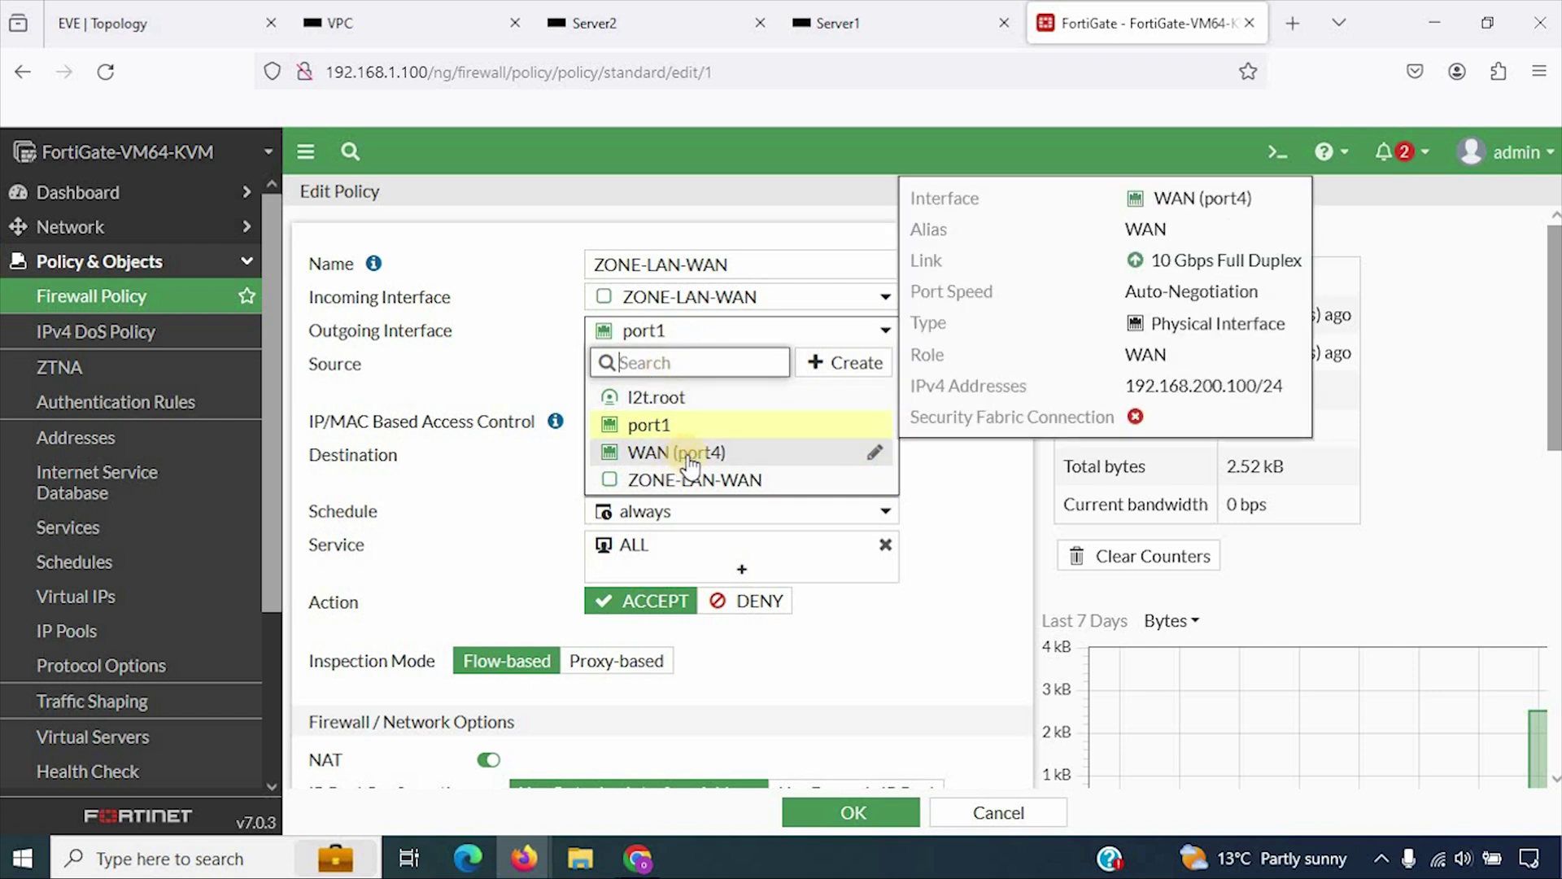
click(689, 460)
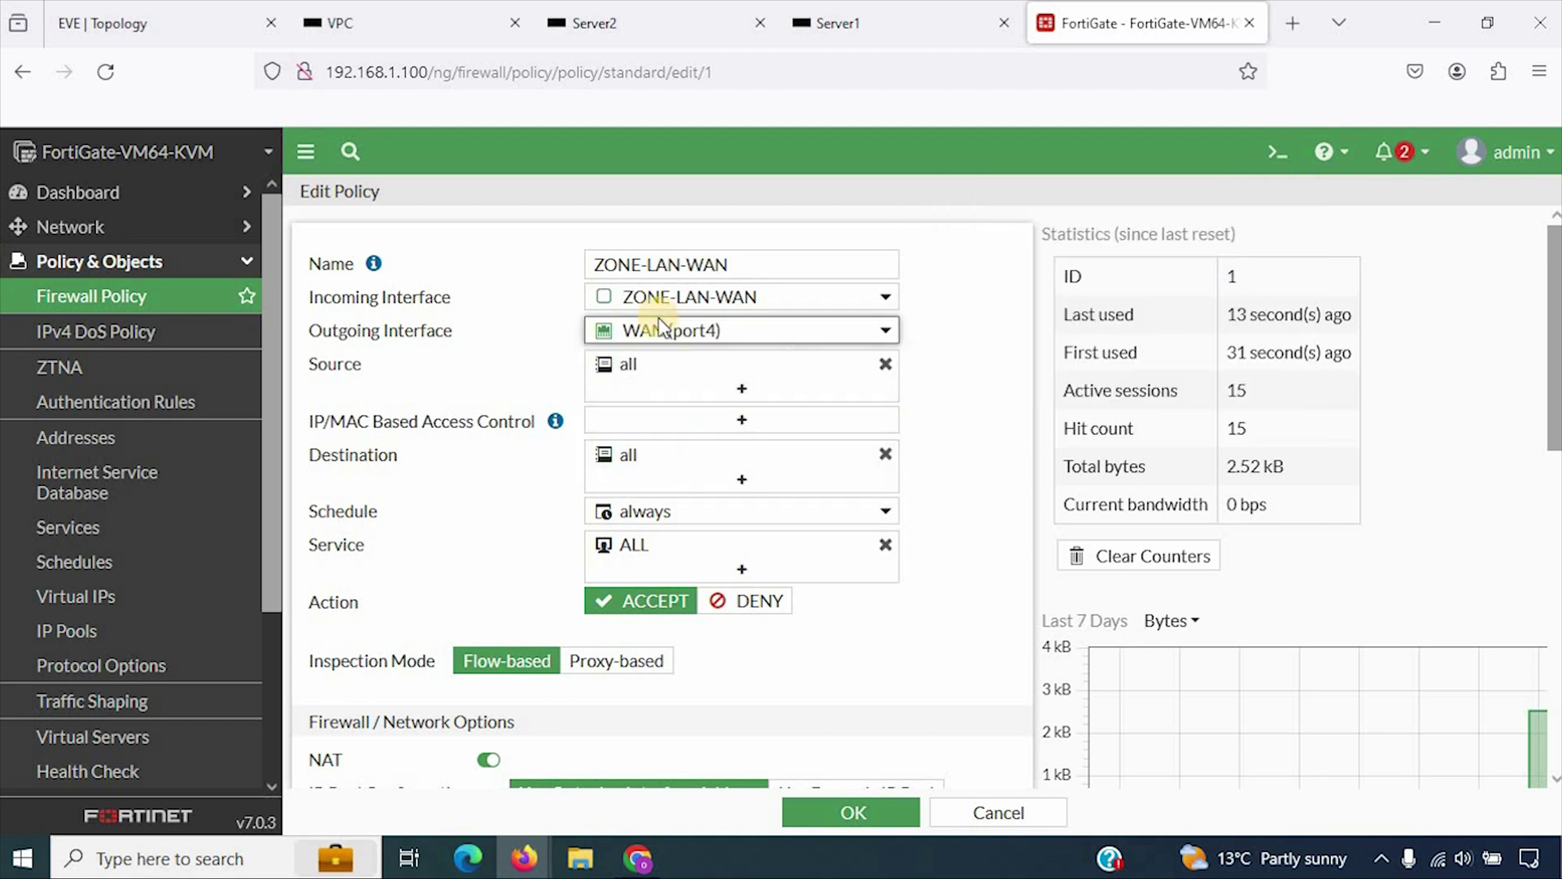
click(664, 341)
click(689, 422)
mouse_move(668, 344)
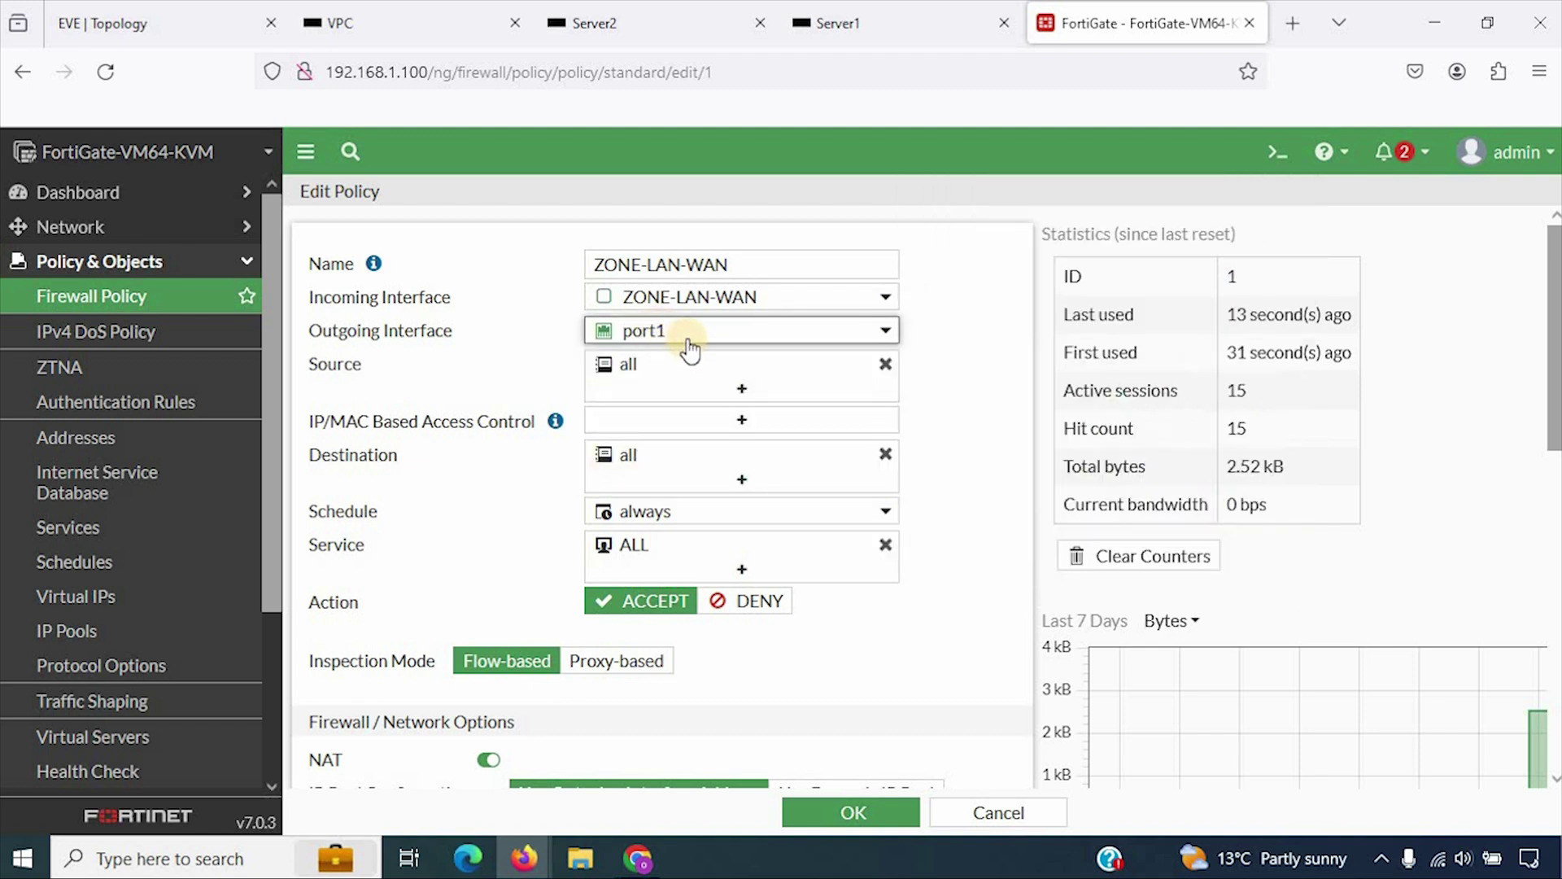
click(688, 343)
mouse_move(687, 460)
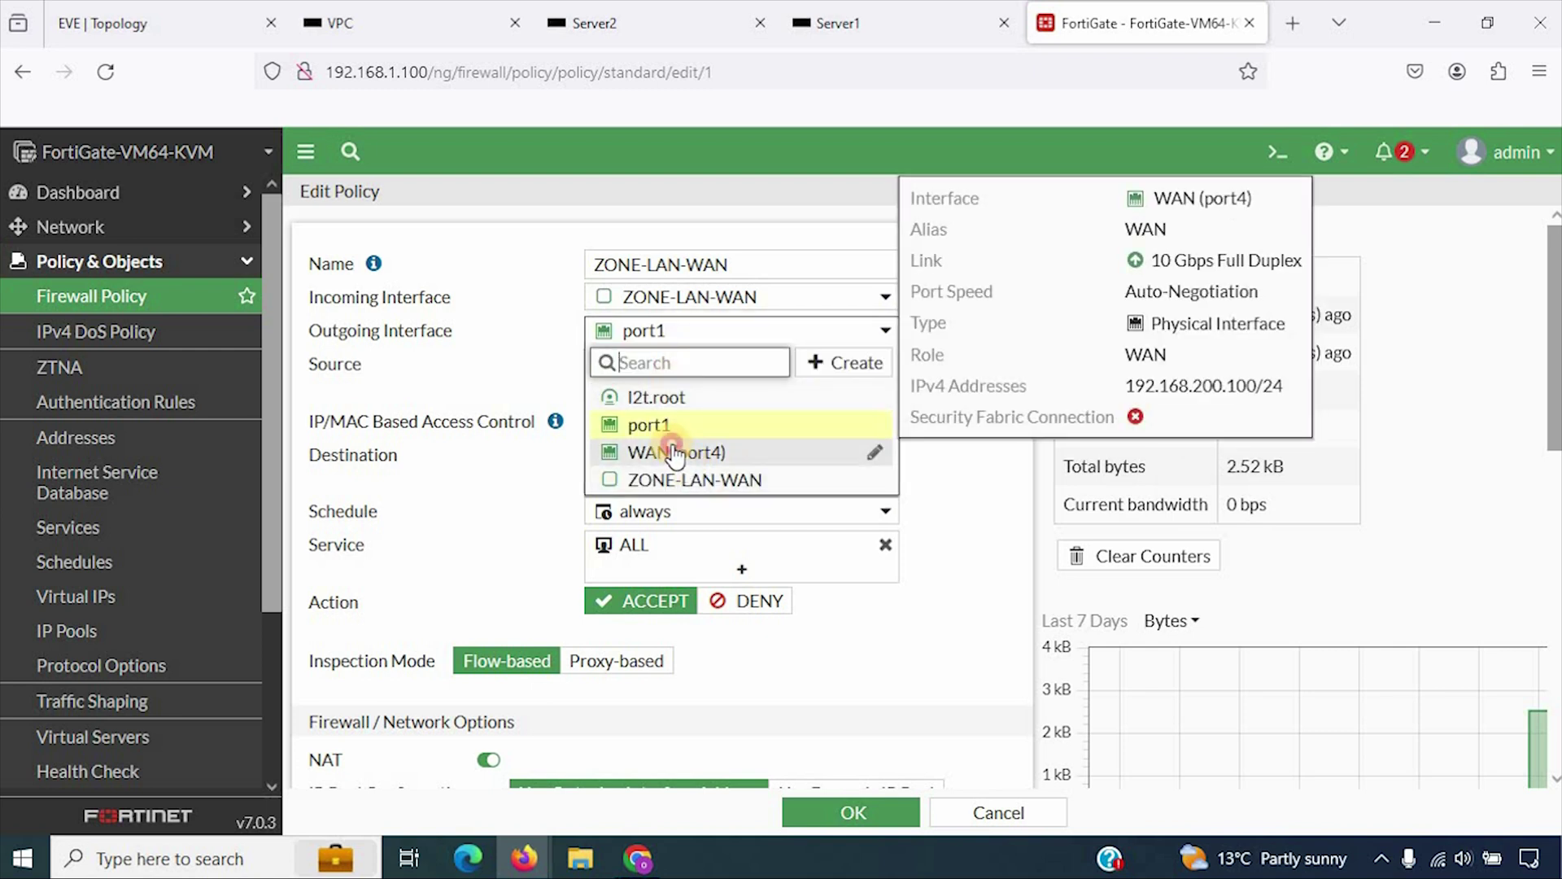
click(673, 453)
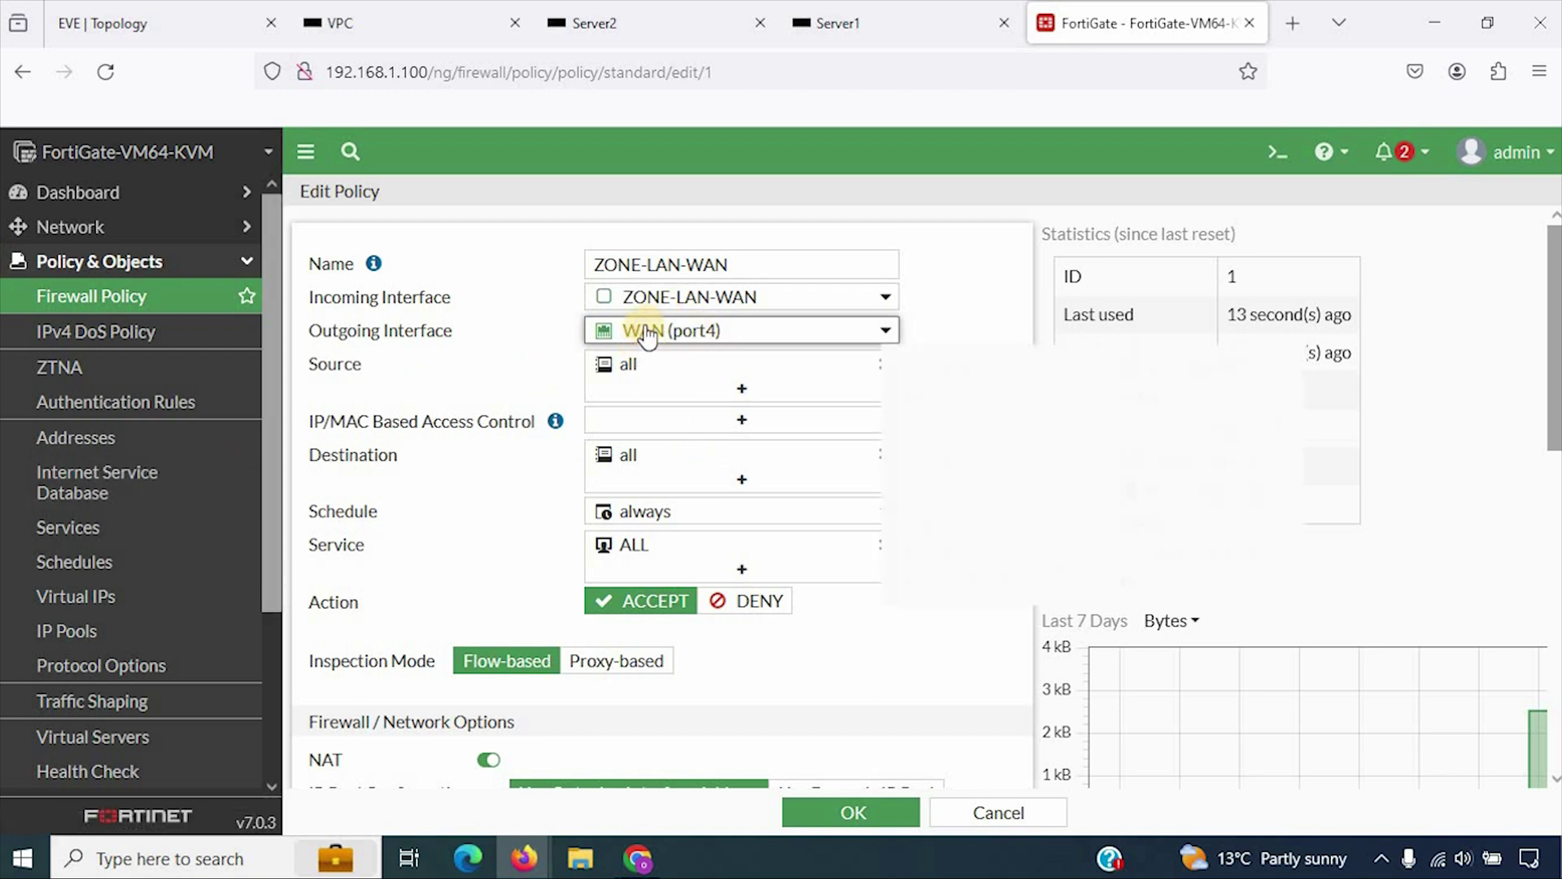
mouse_move(641, 346)
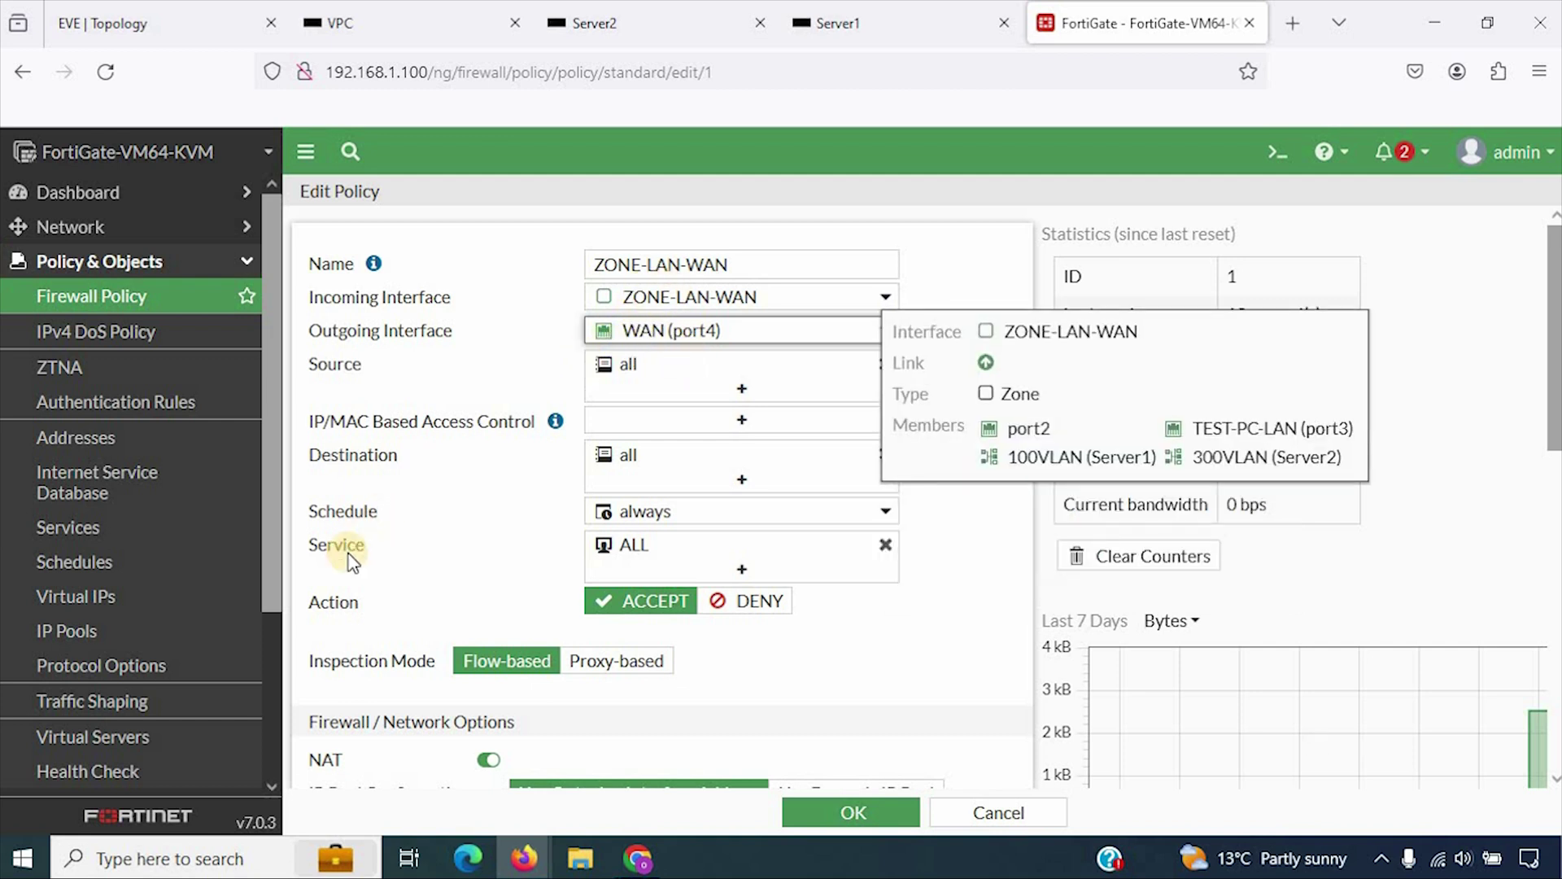
- Open the system's Feature Visibility settings
scroll(178, 661, down, 2)
scroll(177, 661, down, 2)
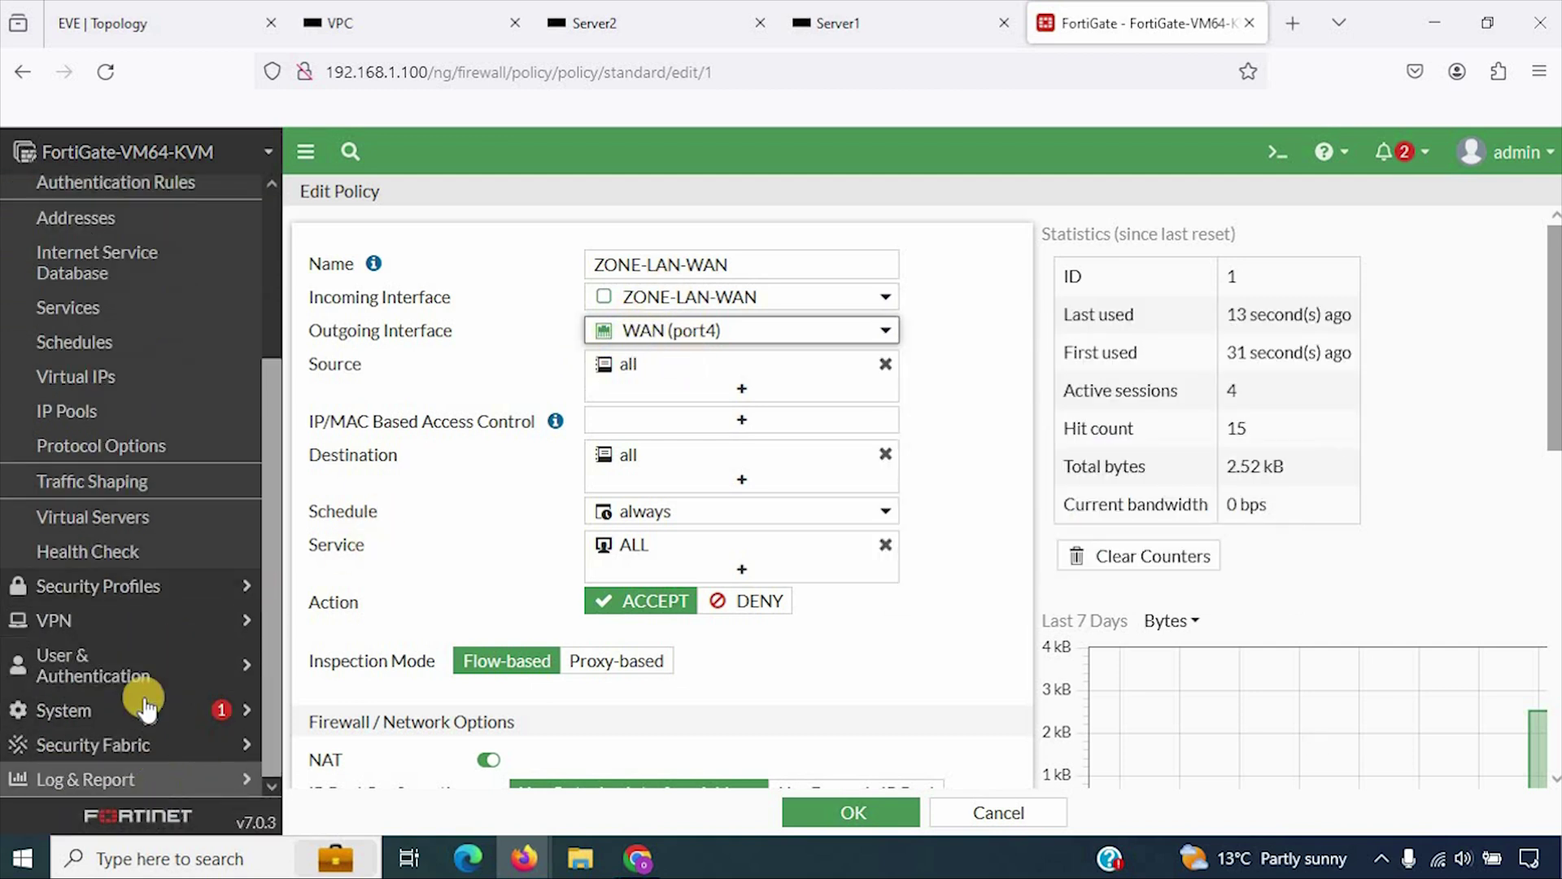
click(87, 712)
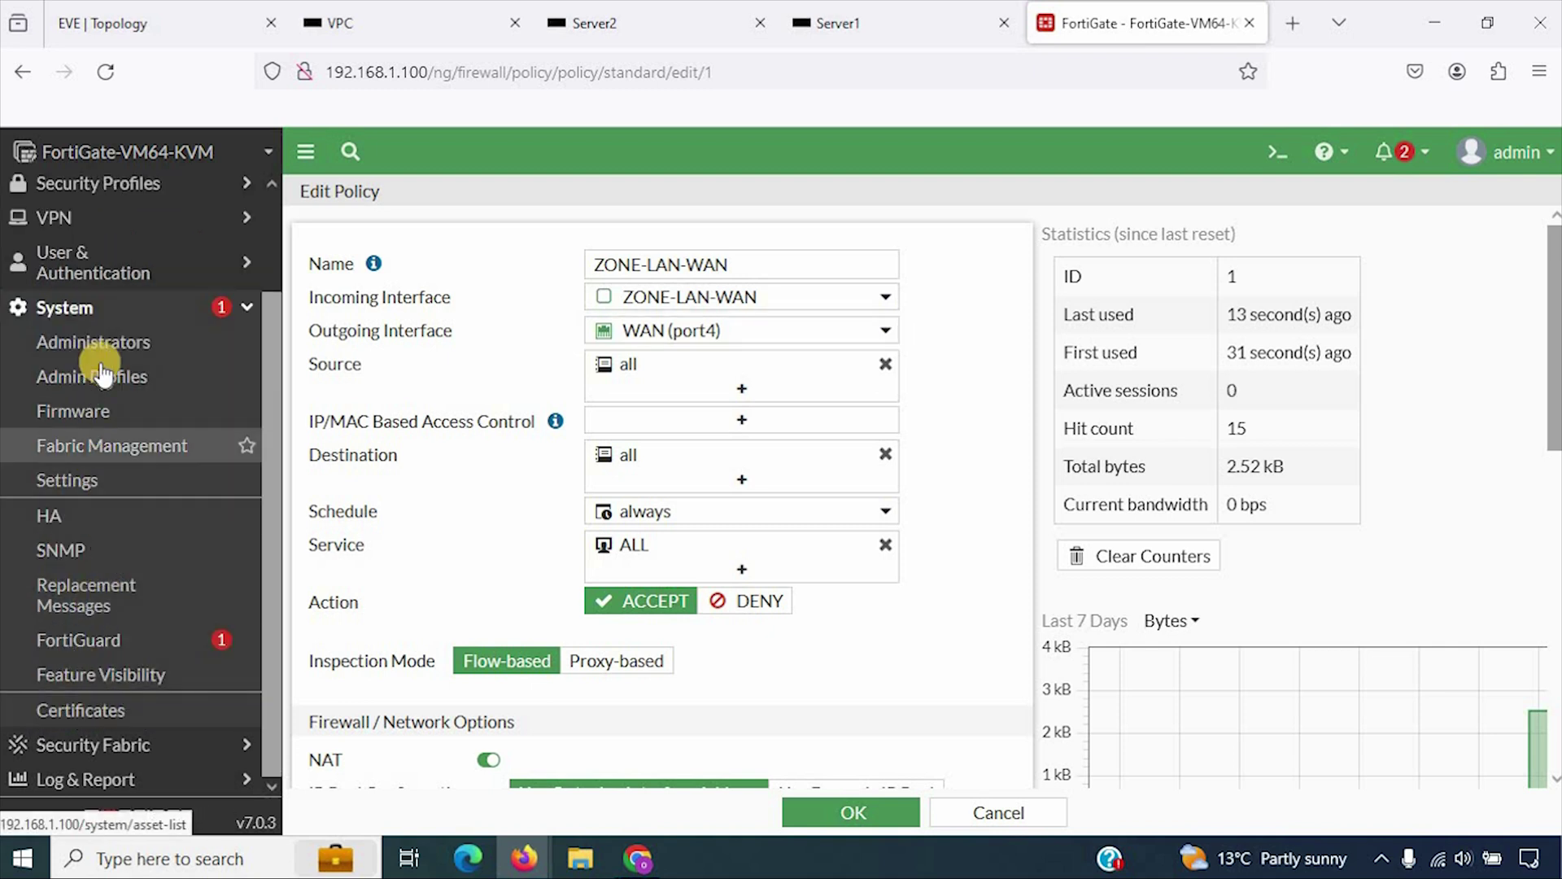
click(129, 679)
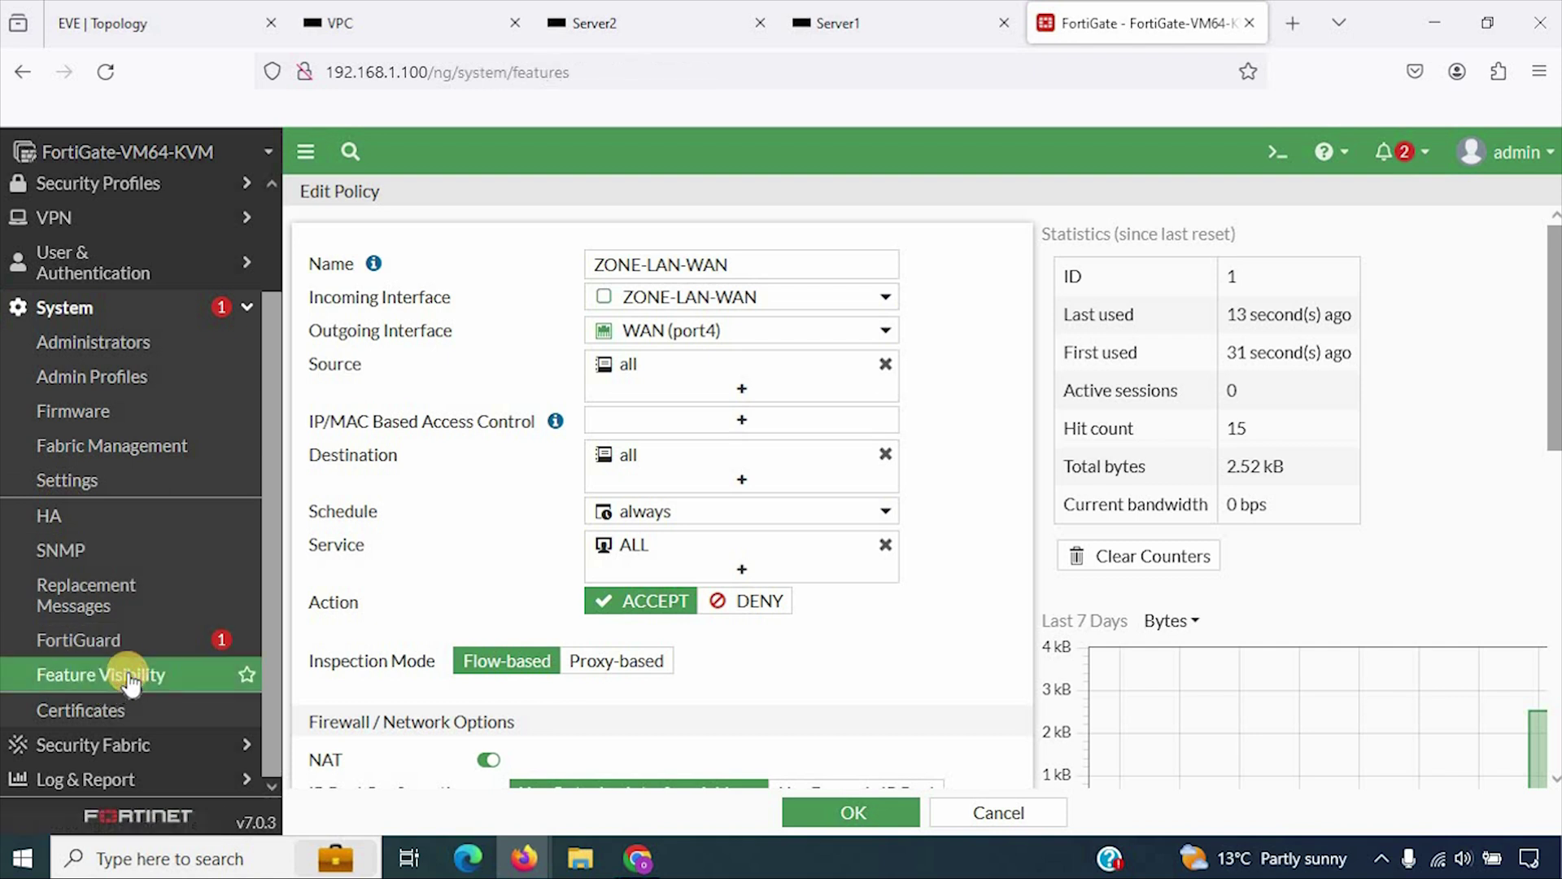
- Enable the Multiple Interface Policies feature among the additional features and apply the change
scroll(695, 570, down, 3)
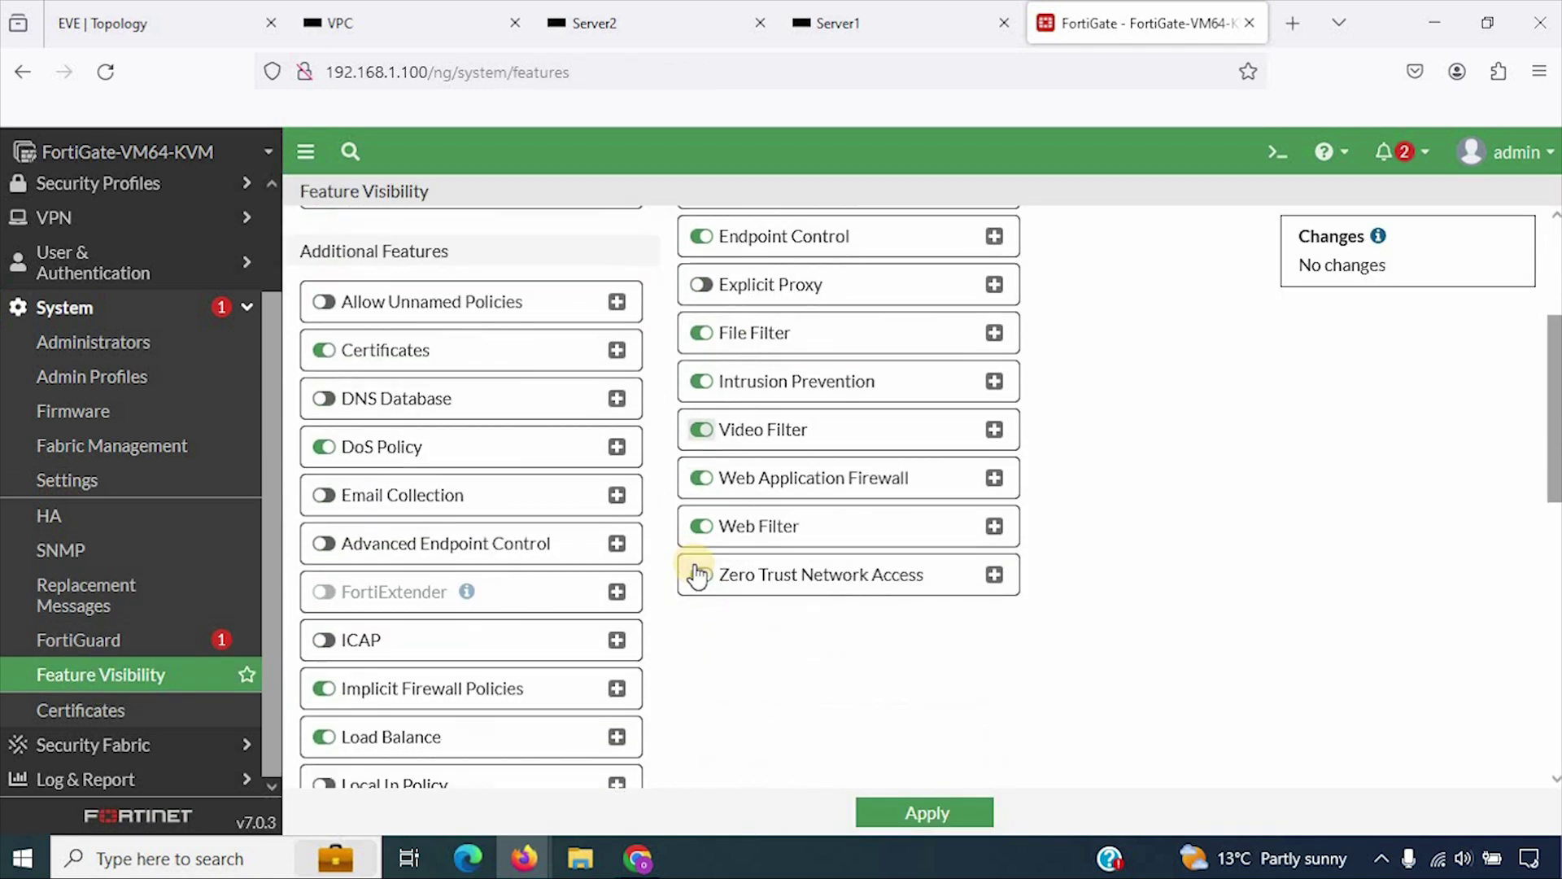
scroll(393, 586, down, 2)
scroll(411, 592, up, 2)
scroll(412, 592, up, 3)
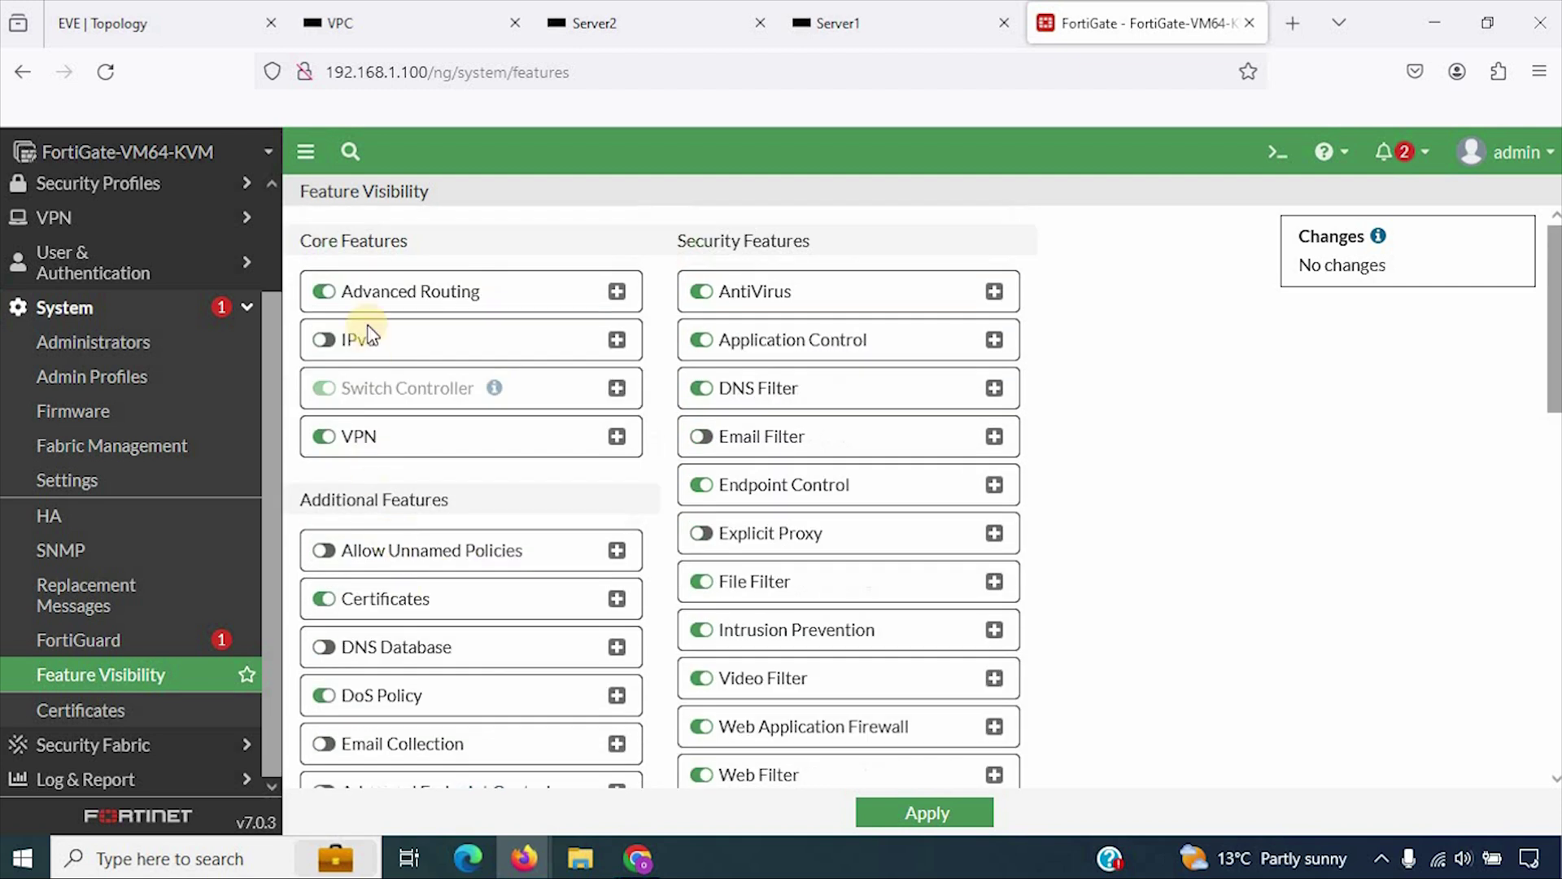
scroll(739, 432, down, 2)
scroll(734, 457, down, 2)
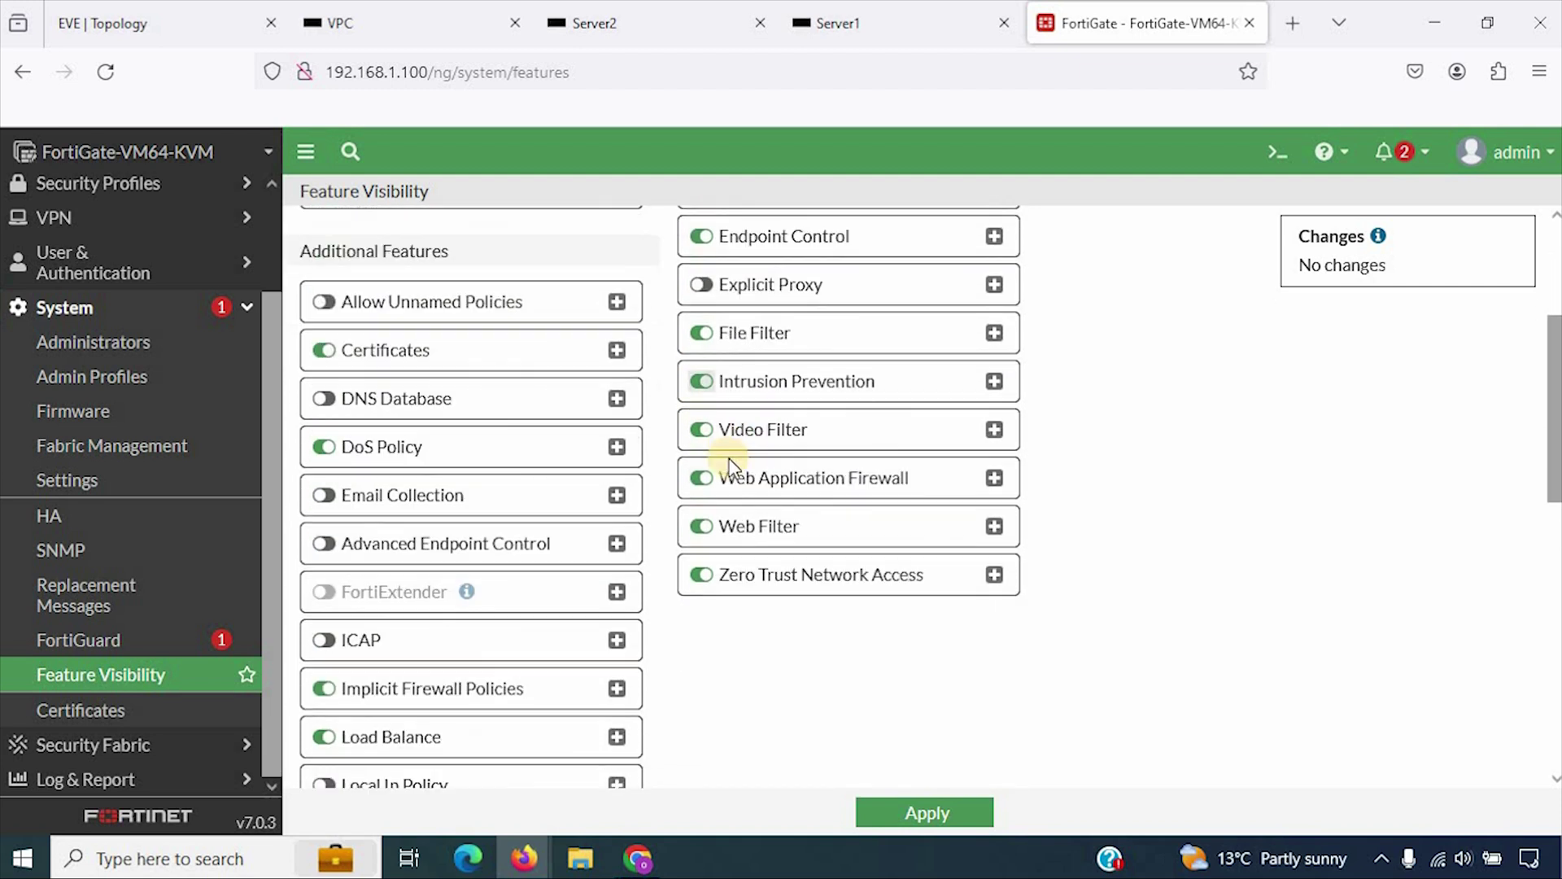
scroll(509, 509, down, 2)
scroll(645, 366, up, 4)
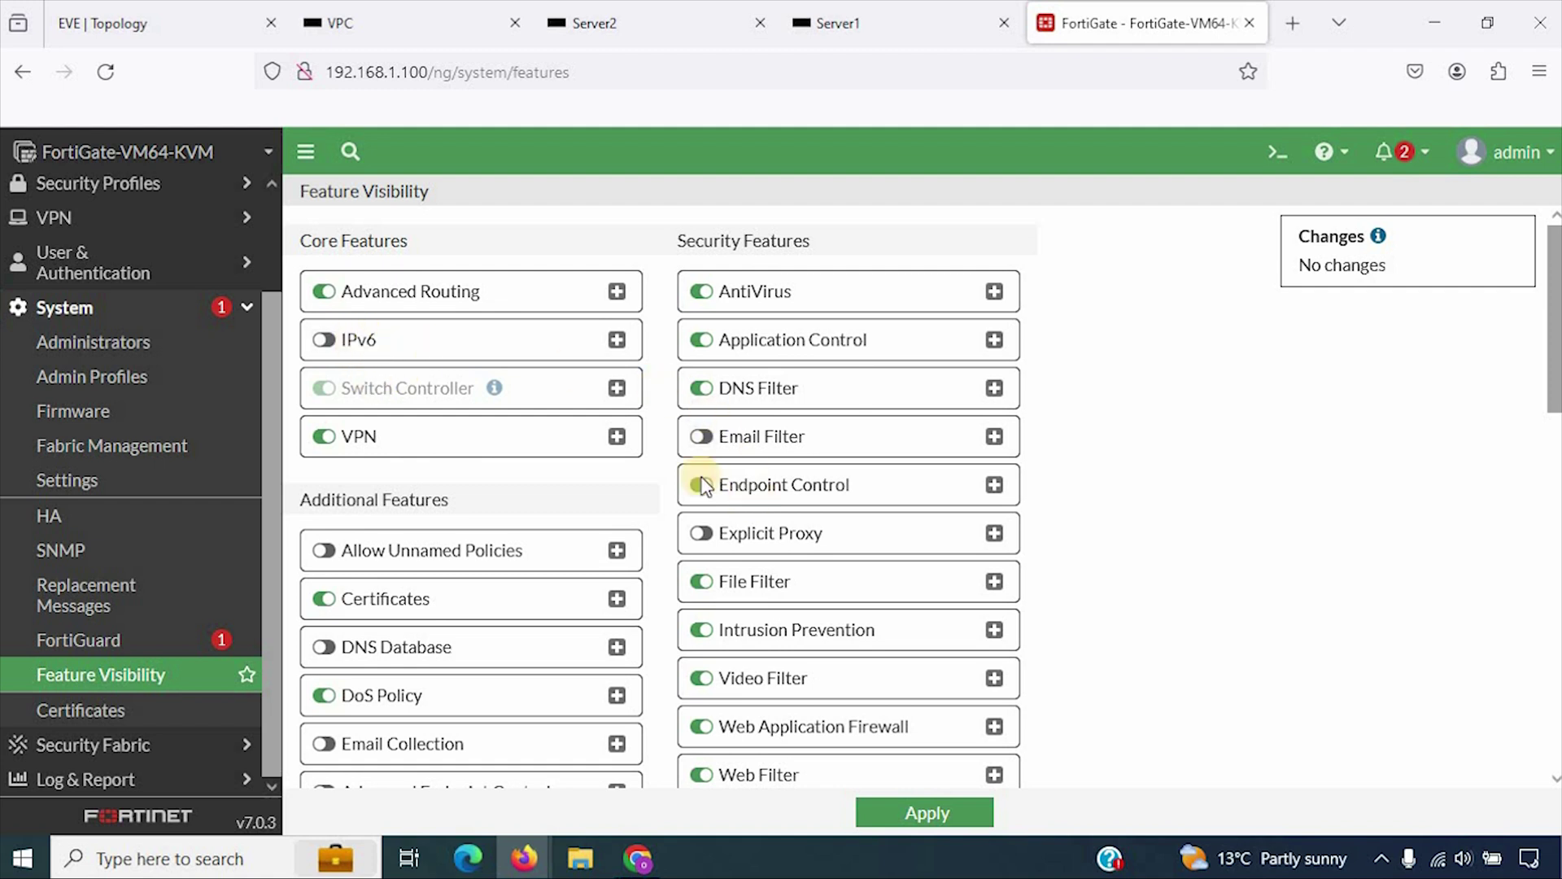
scroll(338, 454, down, 3)
scroll(420, 550, down, 3)
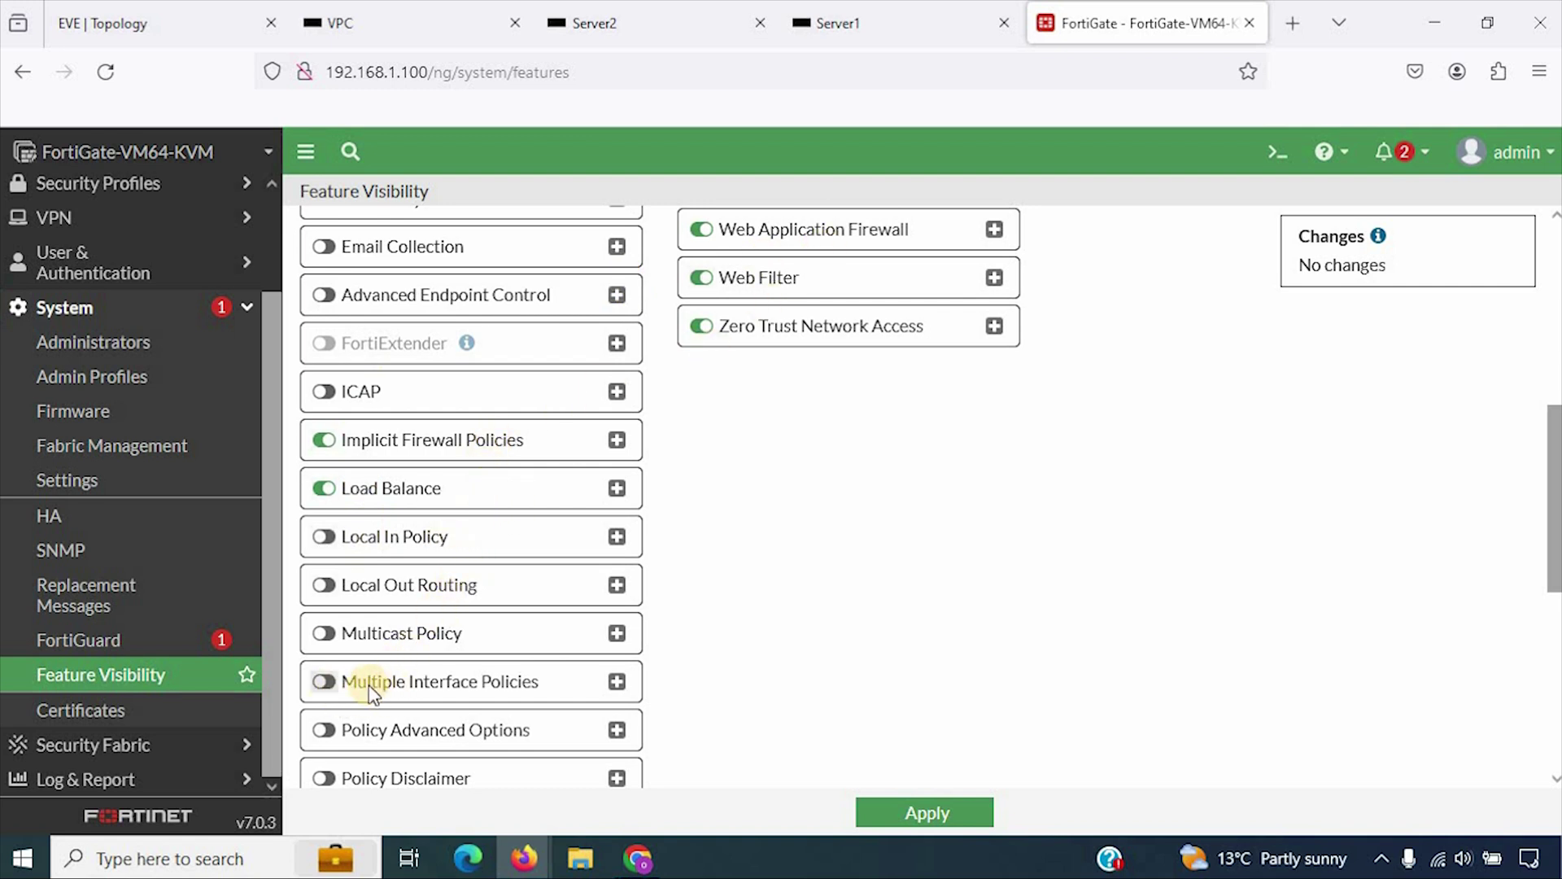
click(324, 682)
click(925, 813)
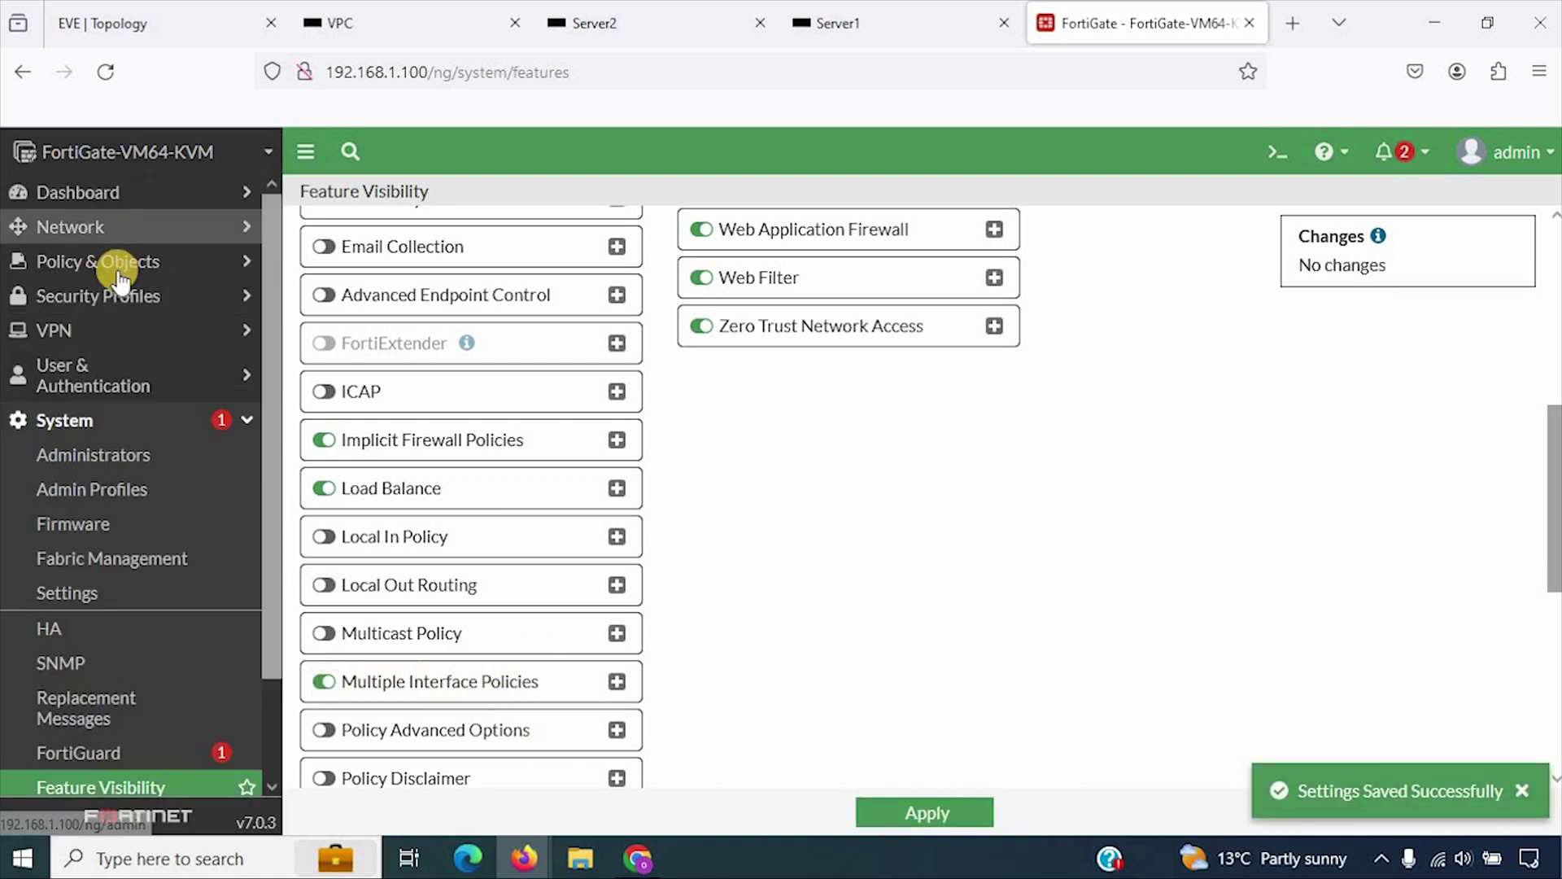
- Return to the firewall policies and open the ZONE-LAN-WAN policy for editing
click(119, 269)
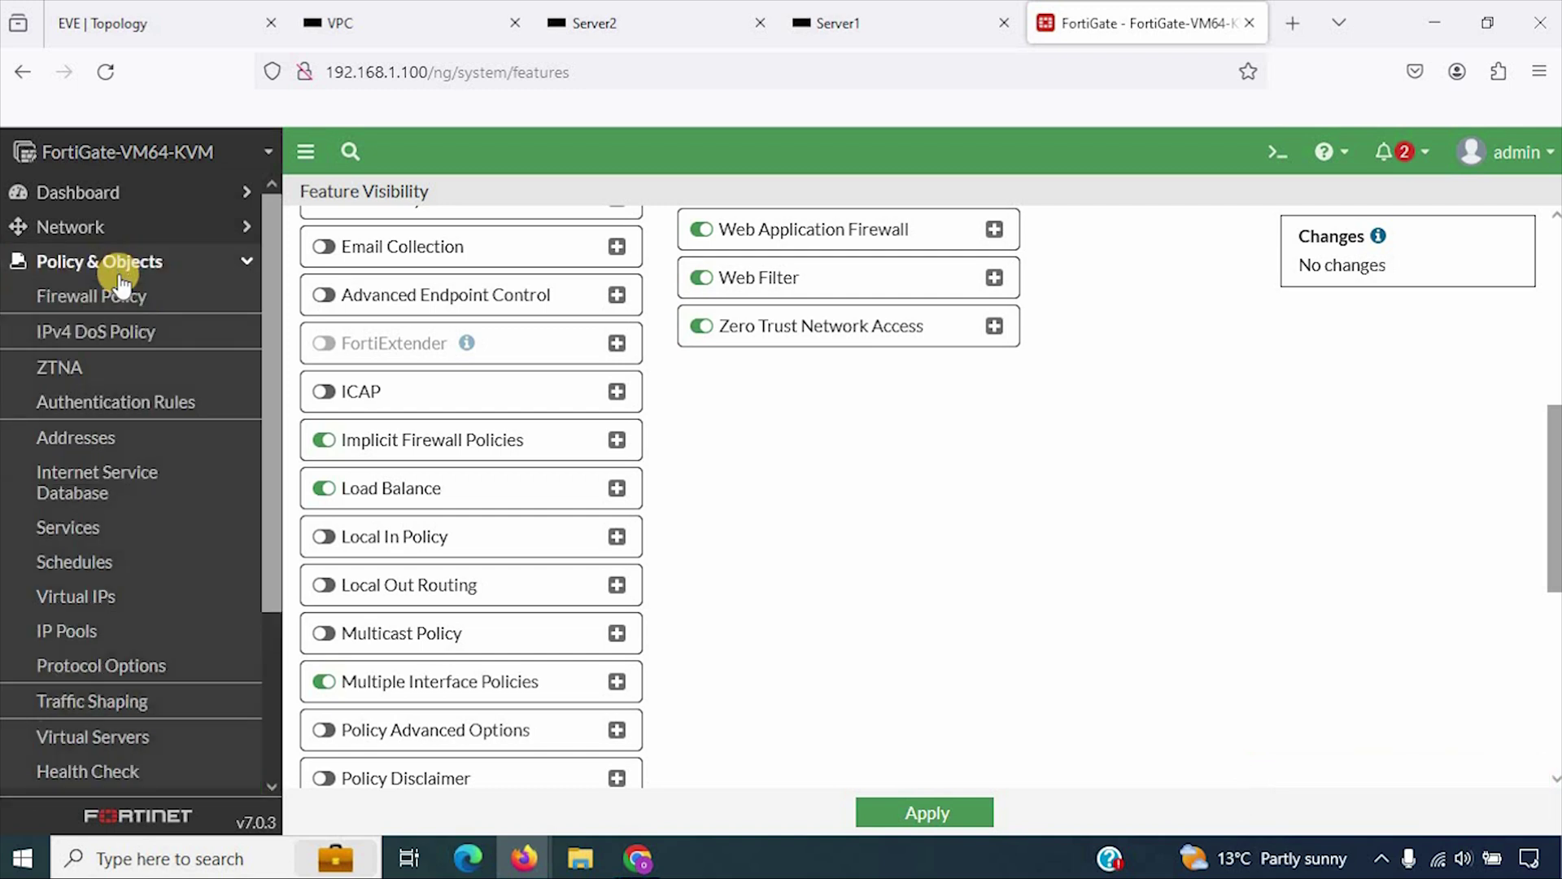
click(122, 294)
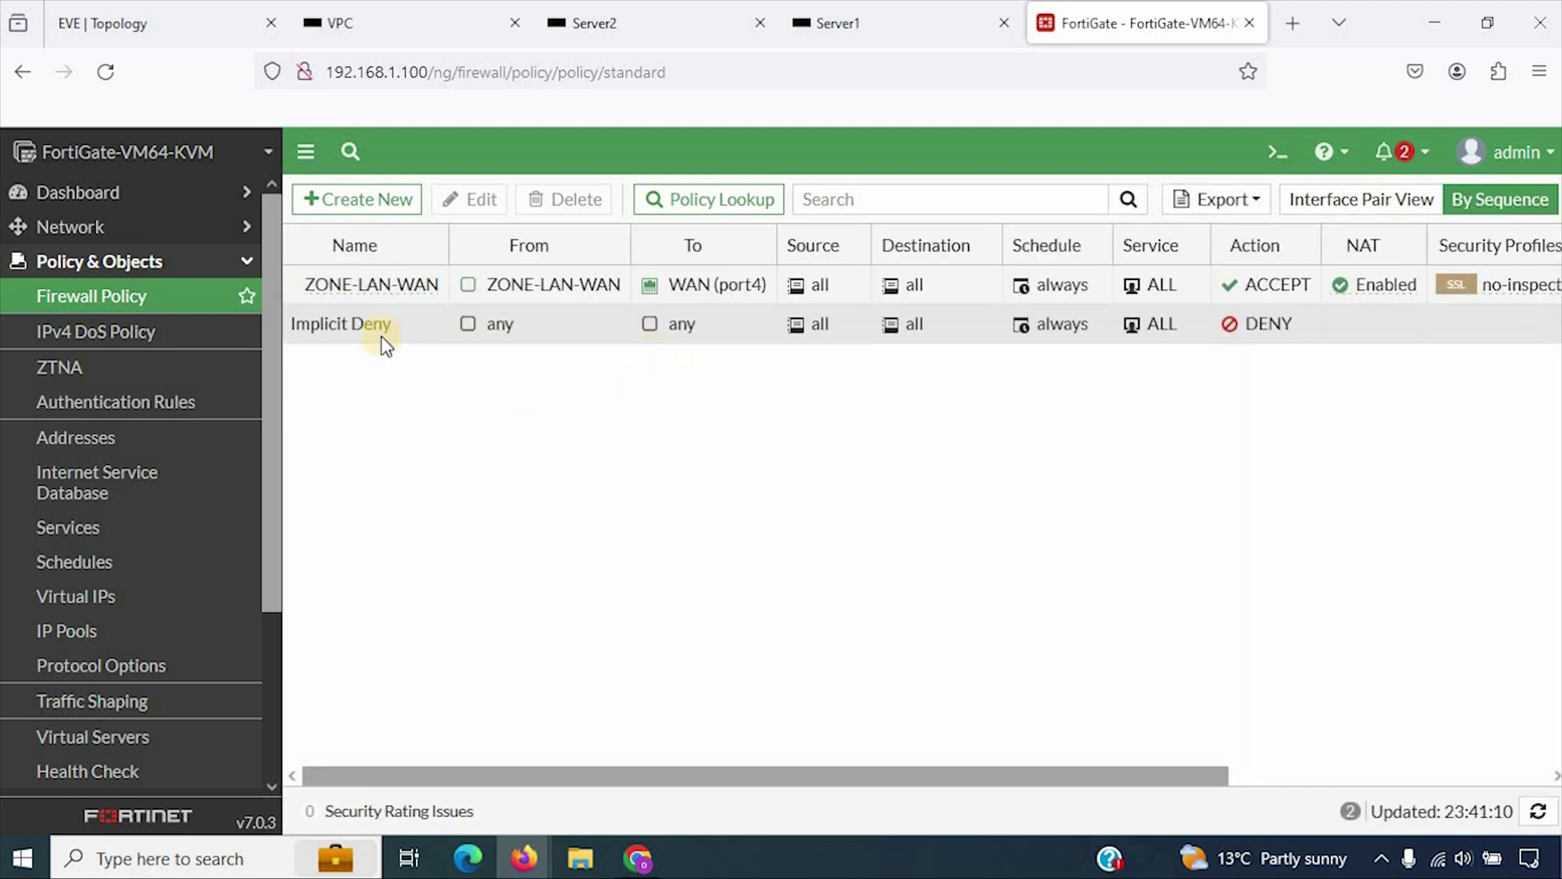
mouse_move(381, 285)
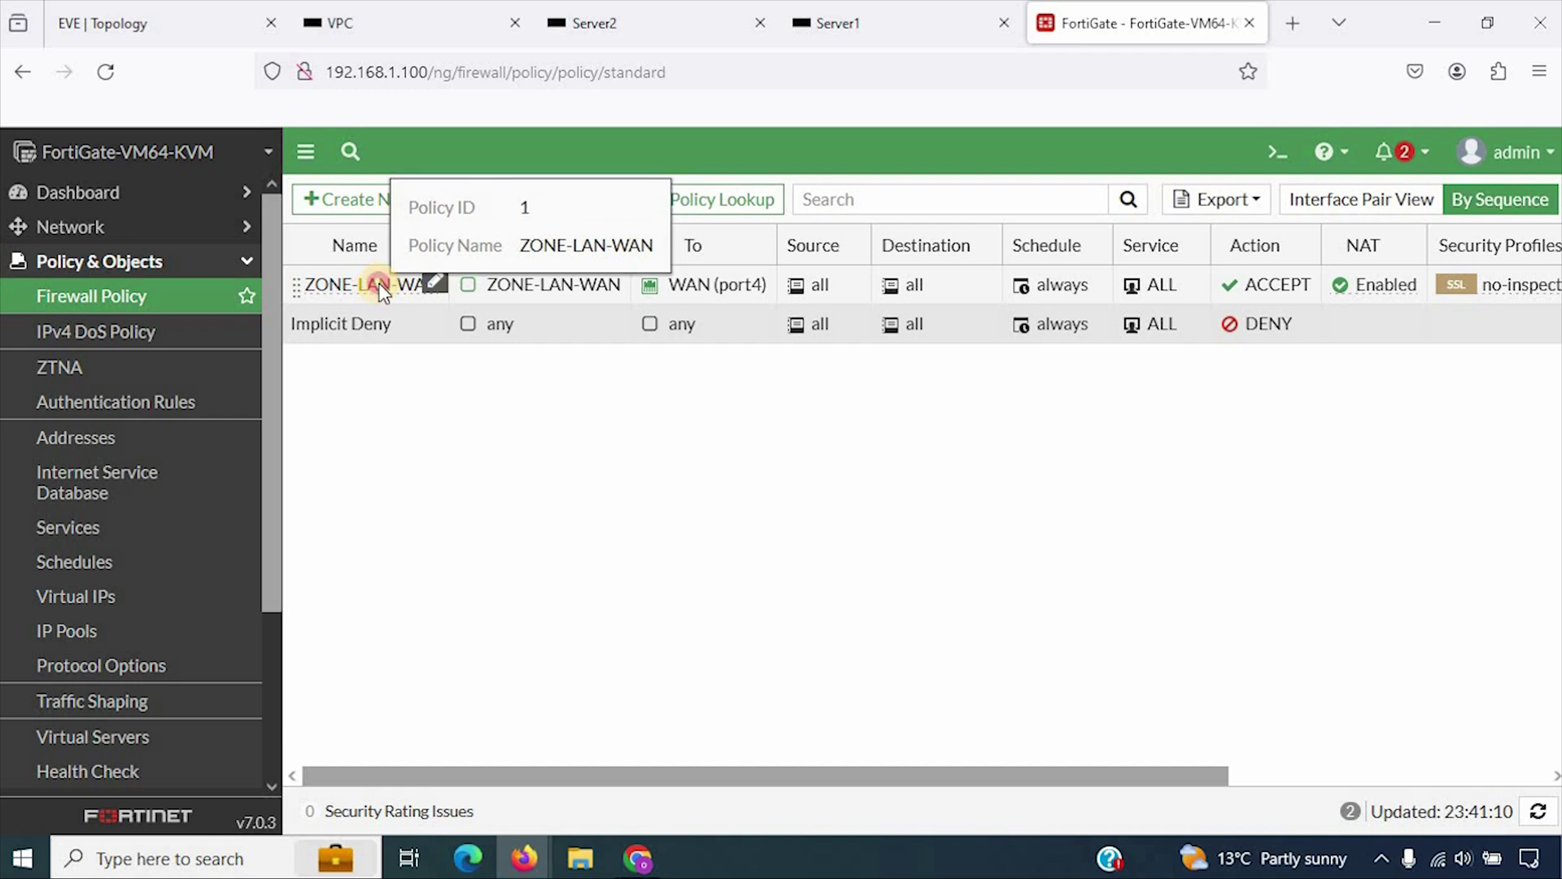
double_click(380, 286)
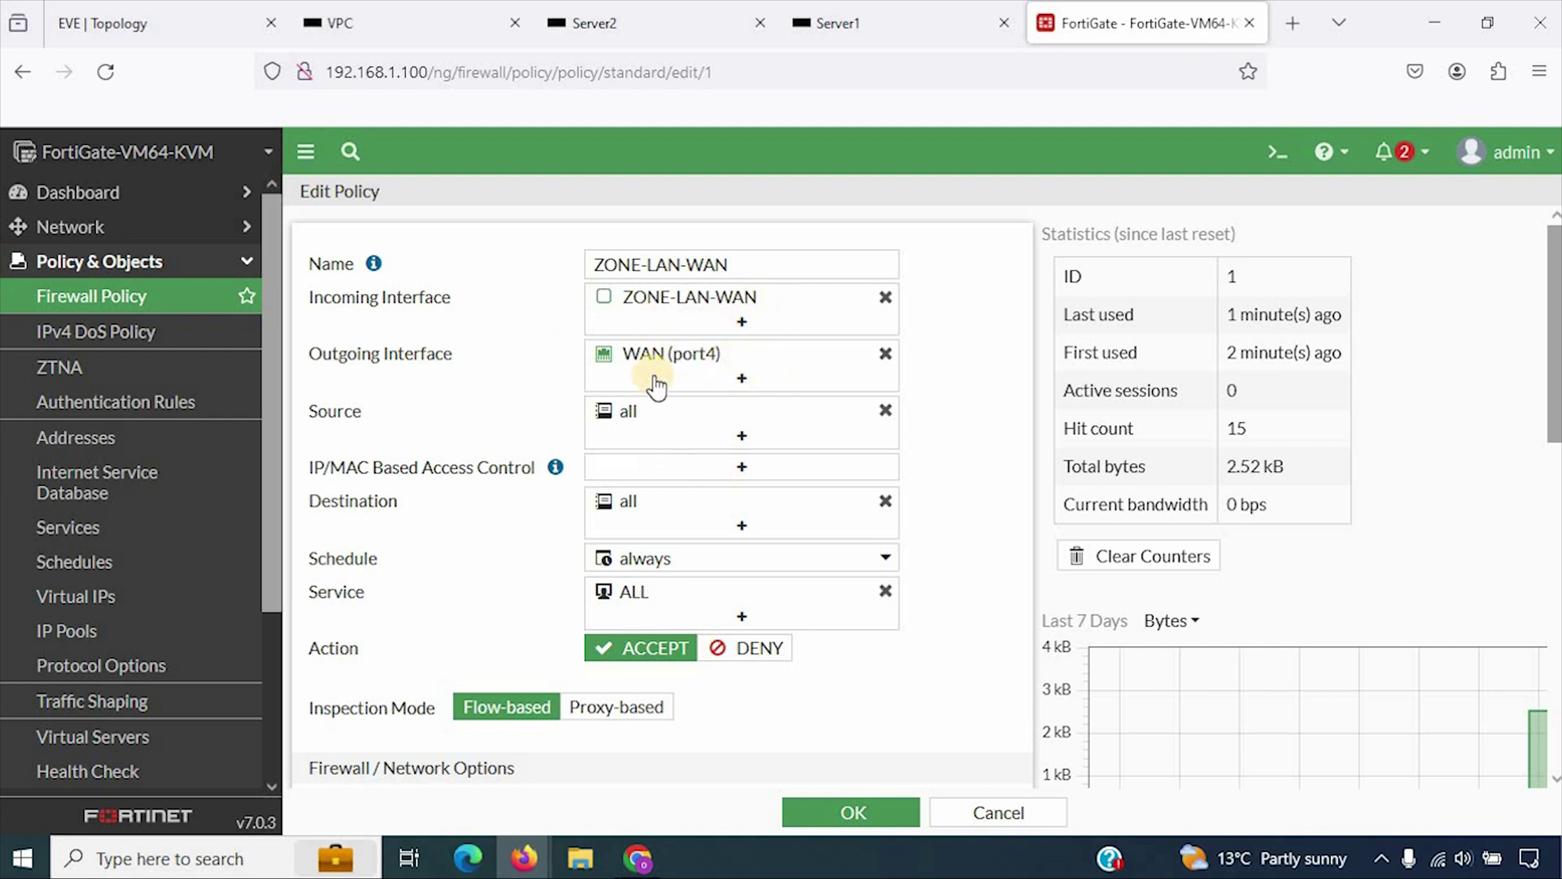
- Add ZONE-LAN-WAN, port1 and l2t.root to the policy's outgoing interfaces alongside WAN (port4)
click(694, 382)
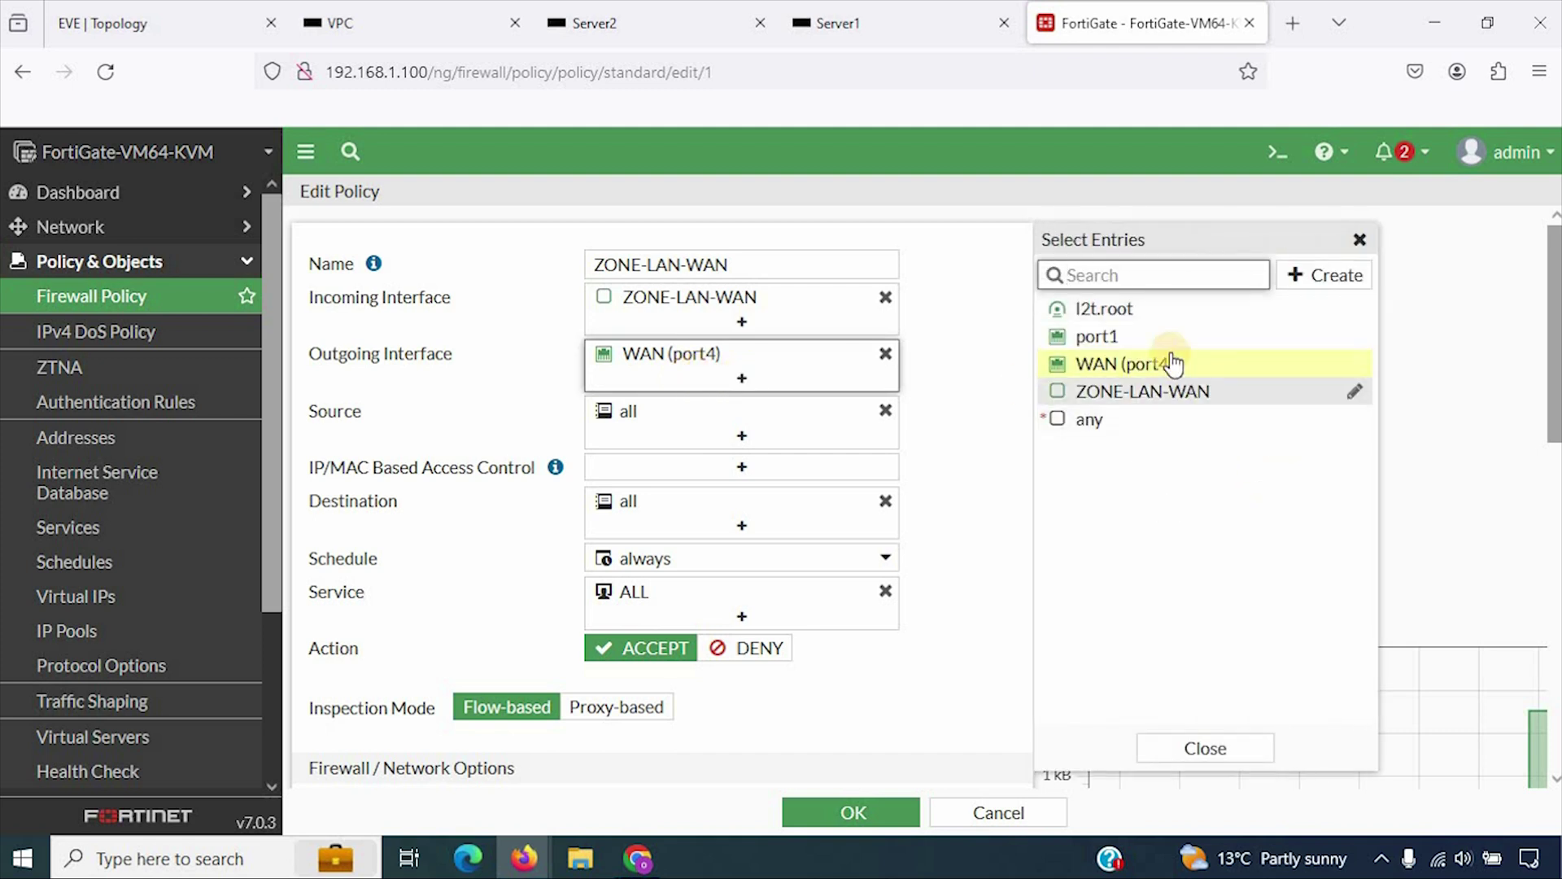
click(1187, 403)
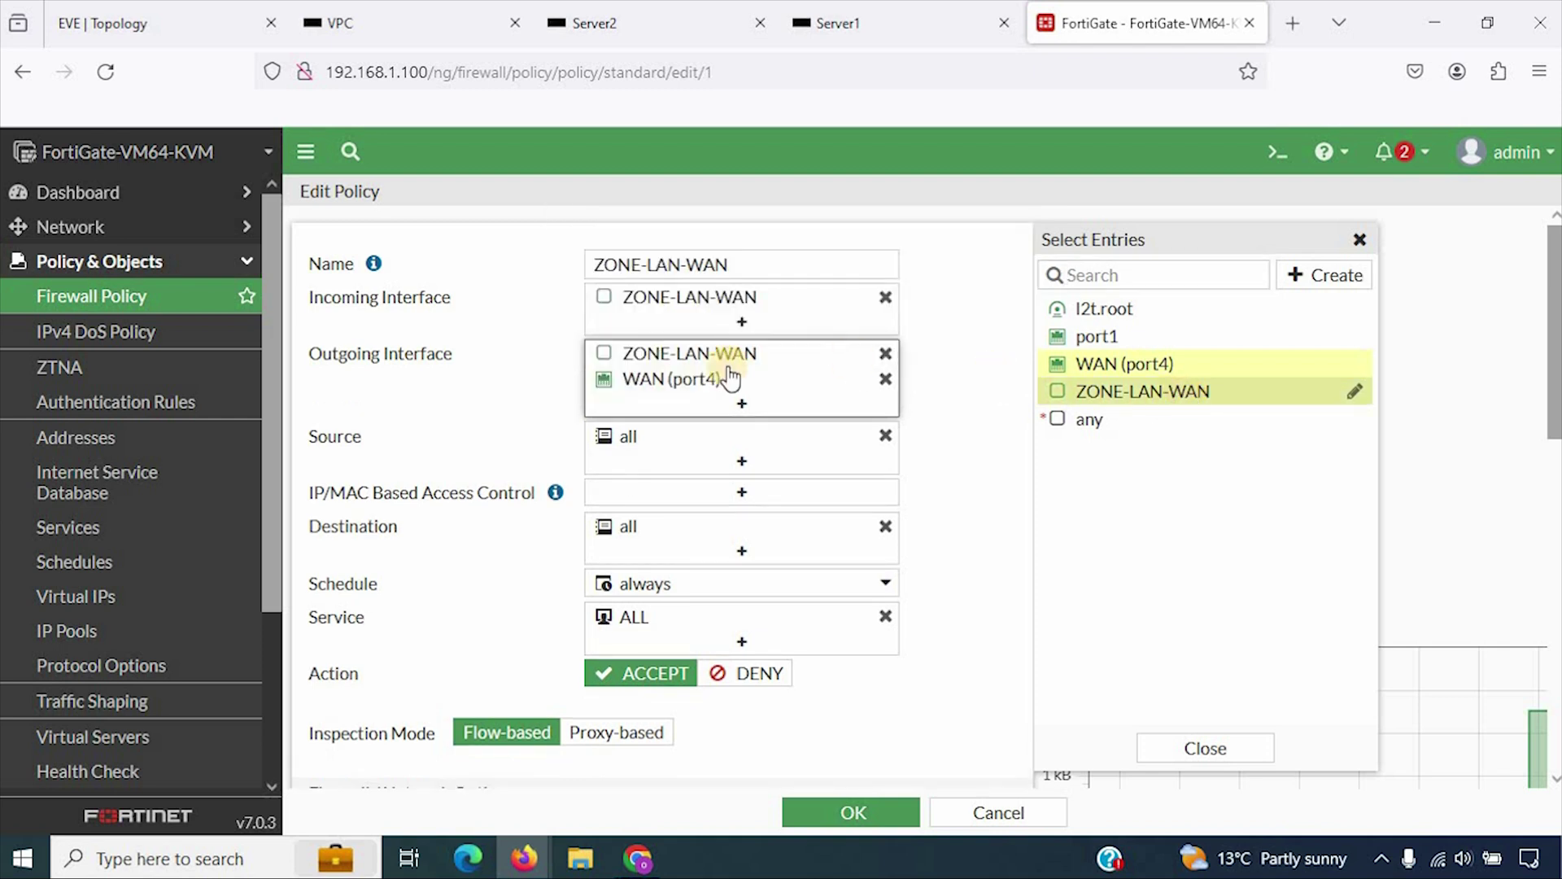
mouse_move(726, 379)
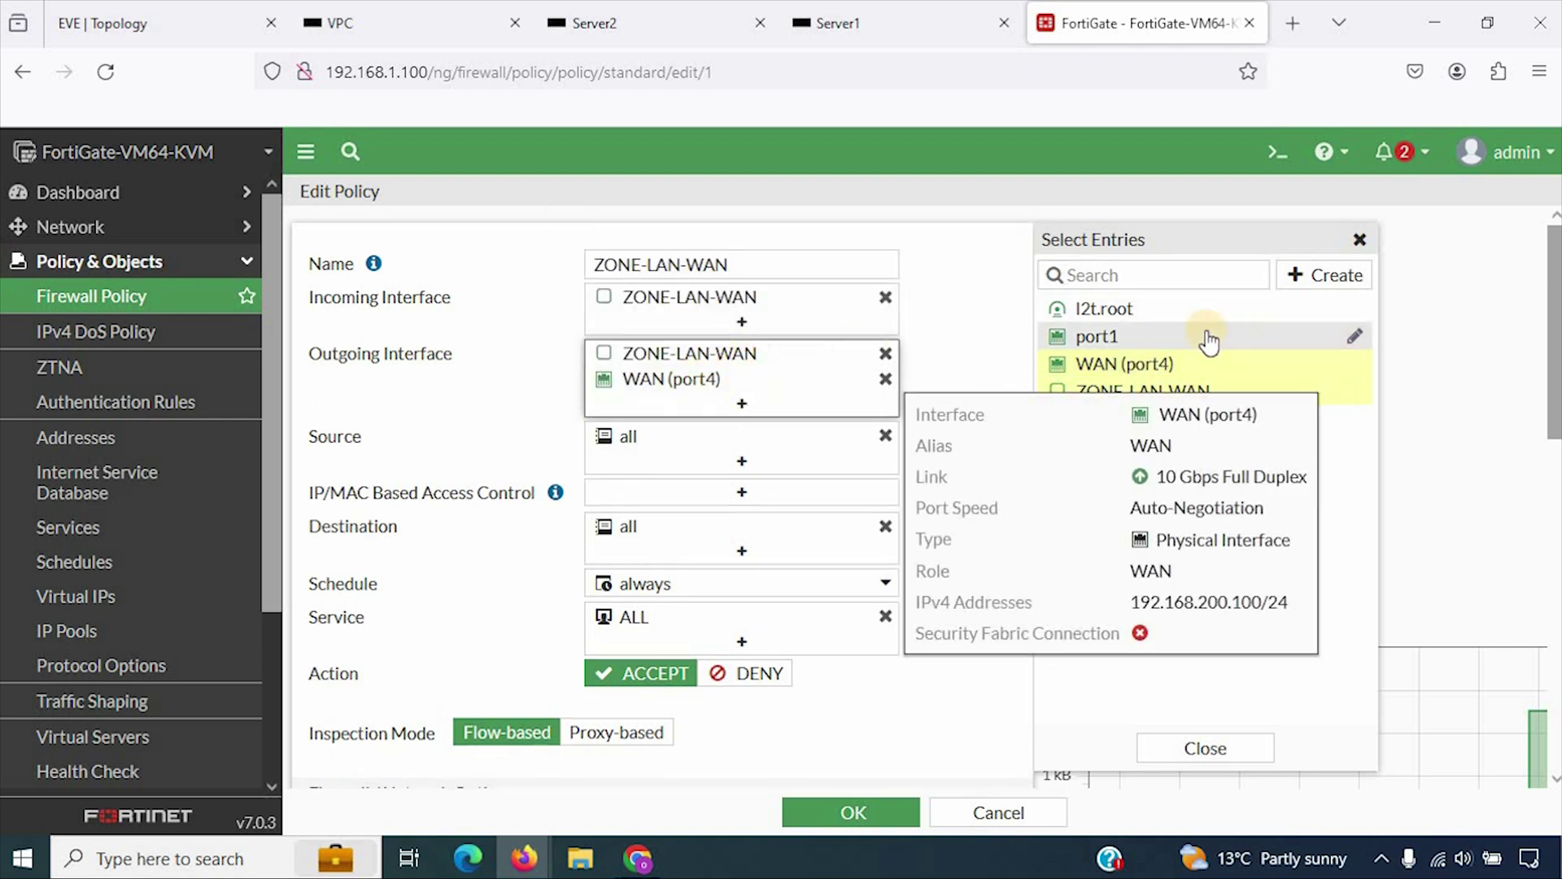
click(1174, 340)
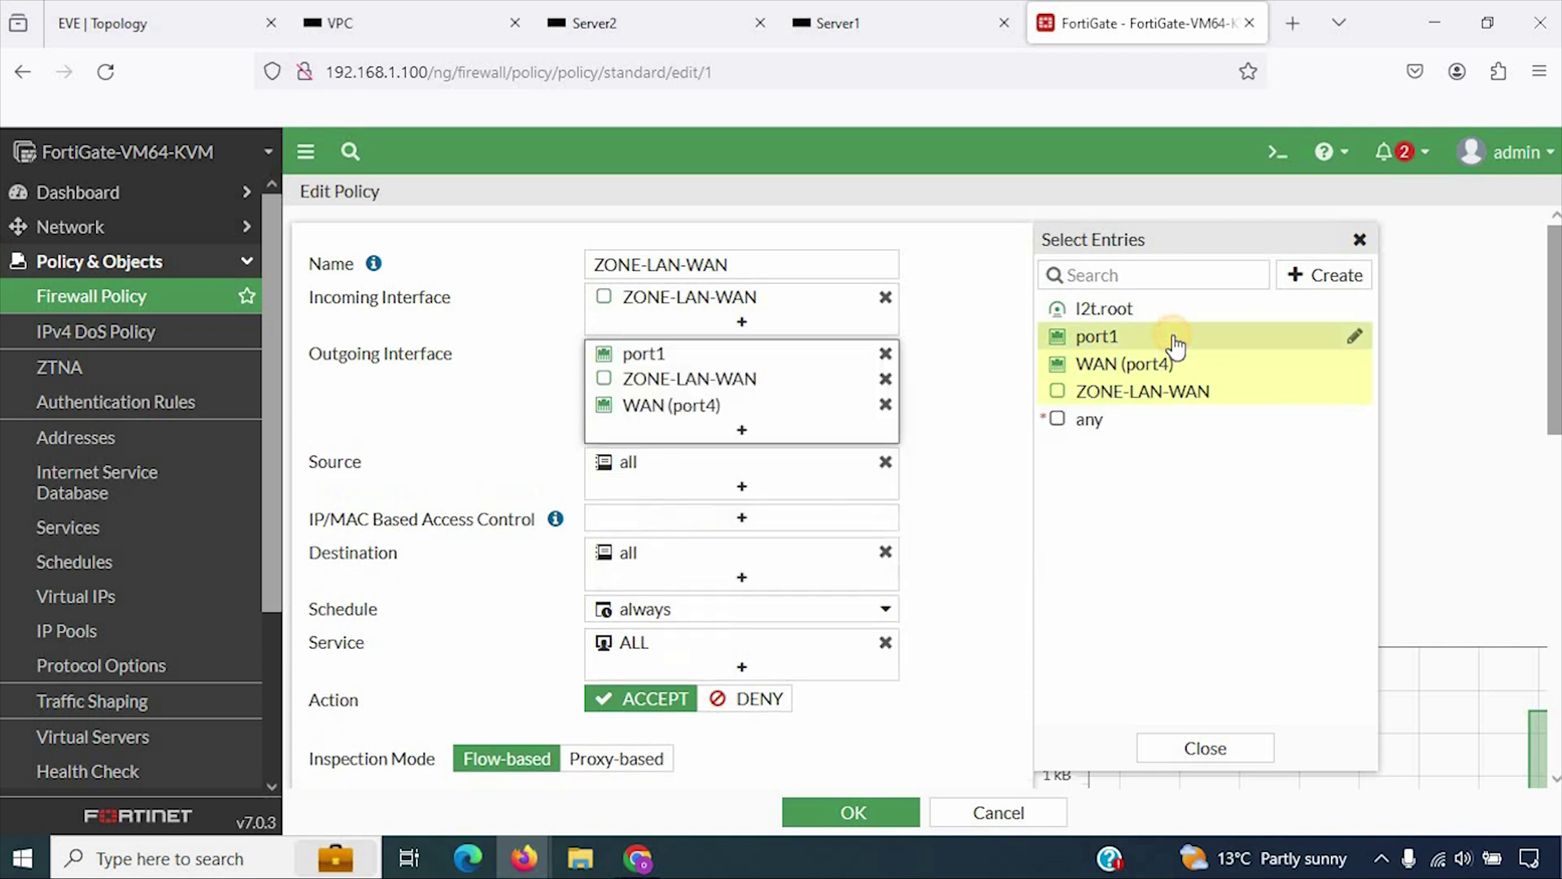
click(1129, 309)
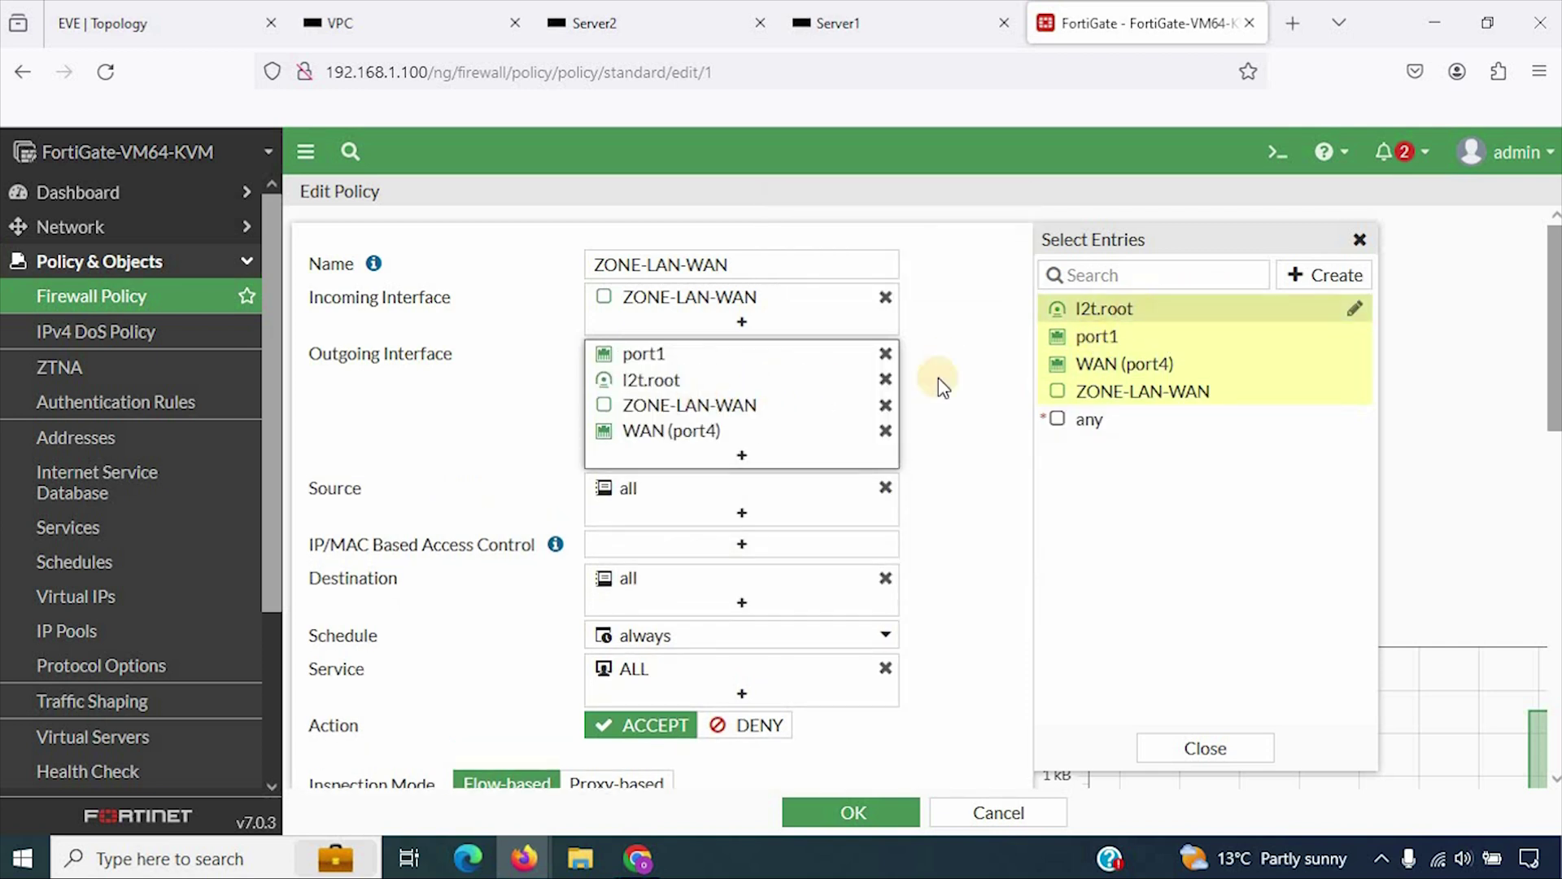
click(931, 450)
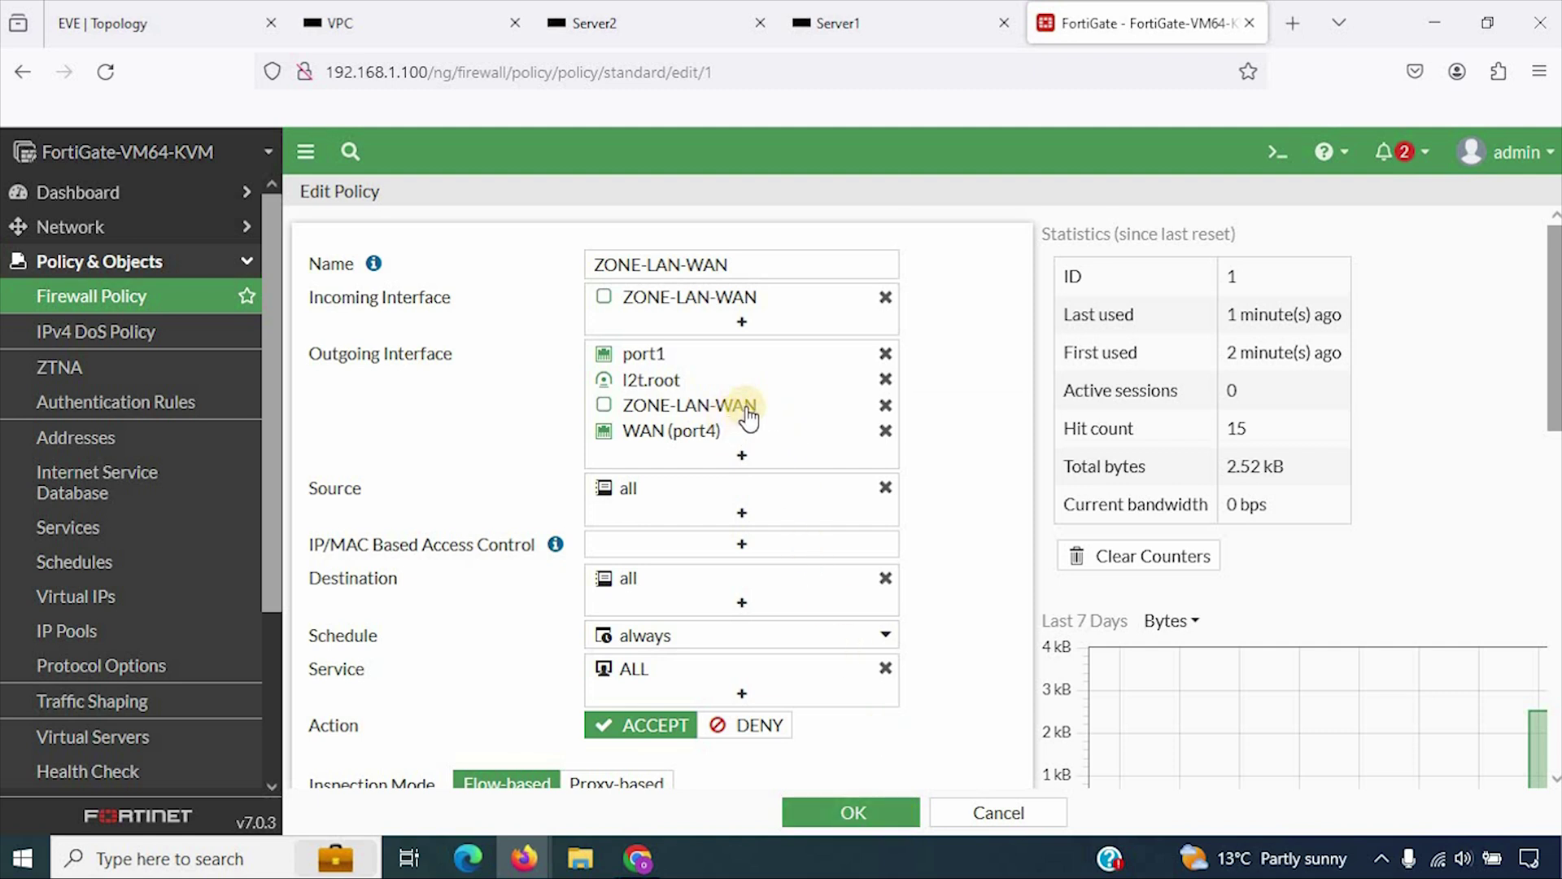
mouse_move(747, 413)
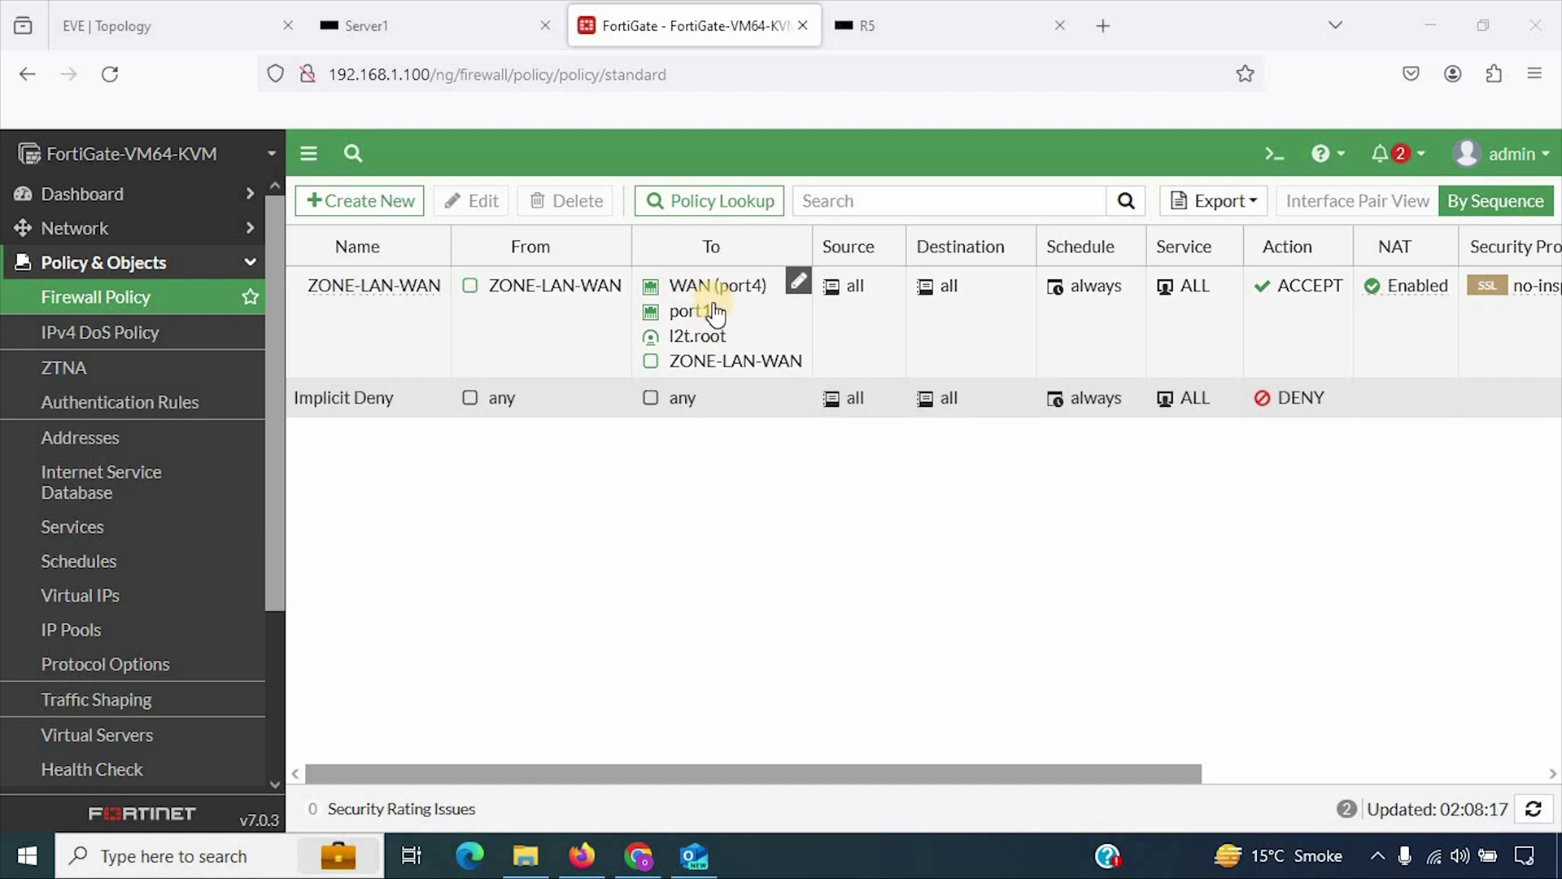
- View port1's details in the policy list, and open the creation options on the network interfaces page
mouse_move(713, 319)
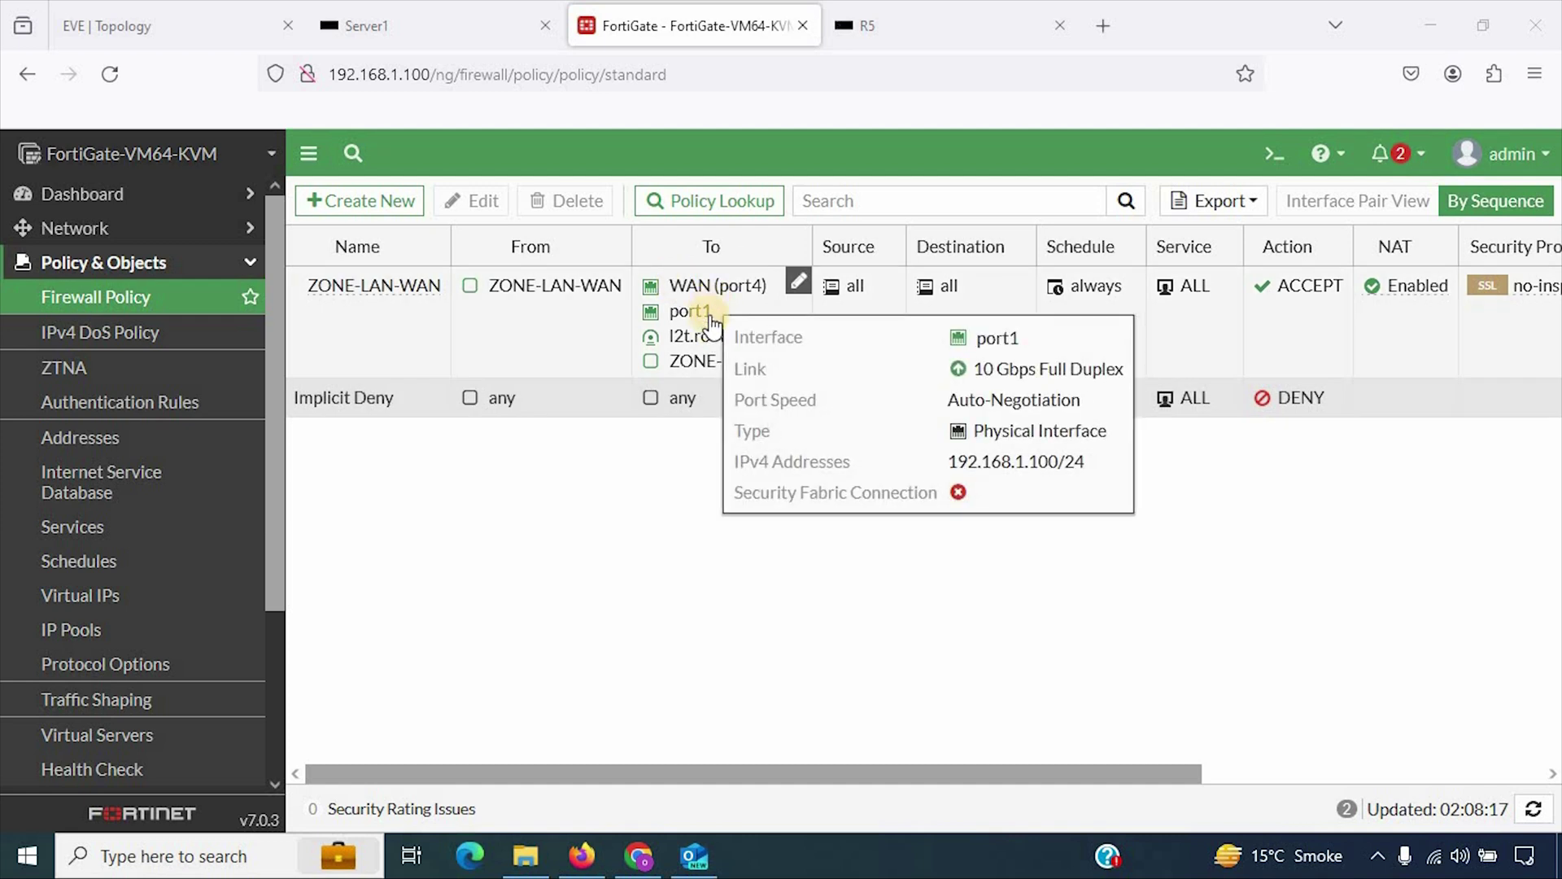
click(91, 242)
click(98, 261)
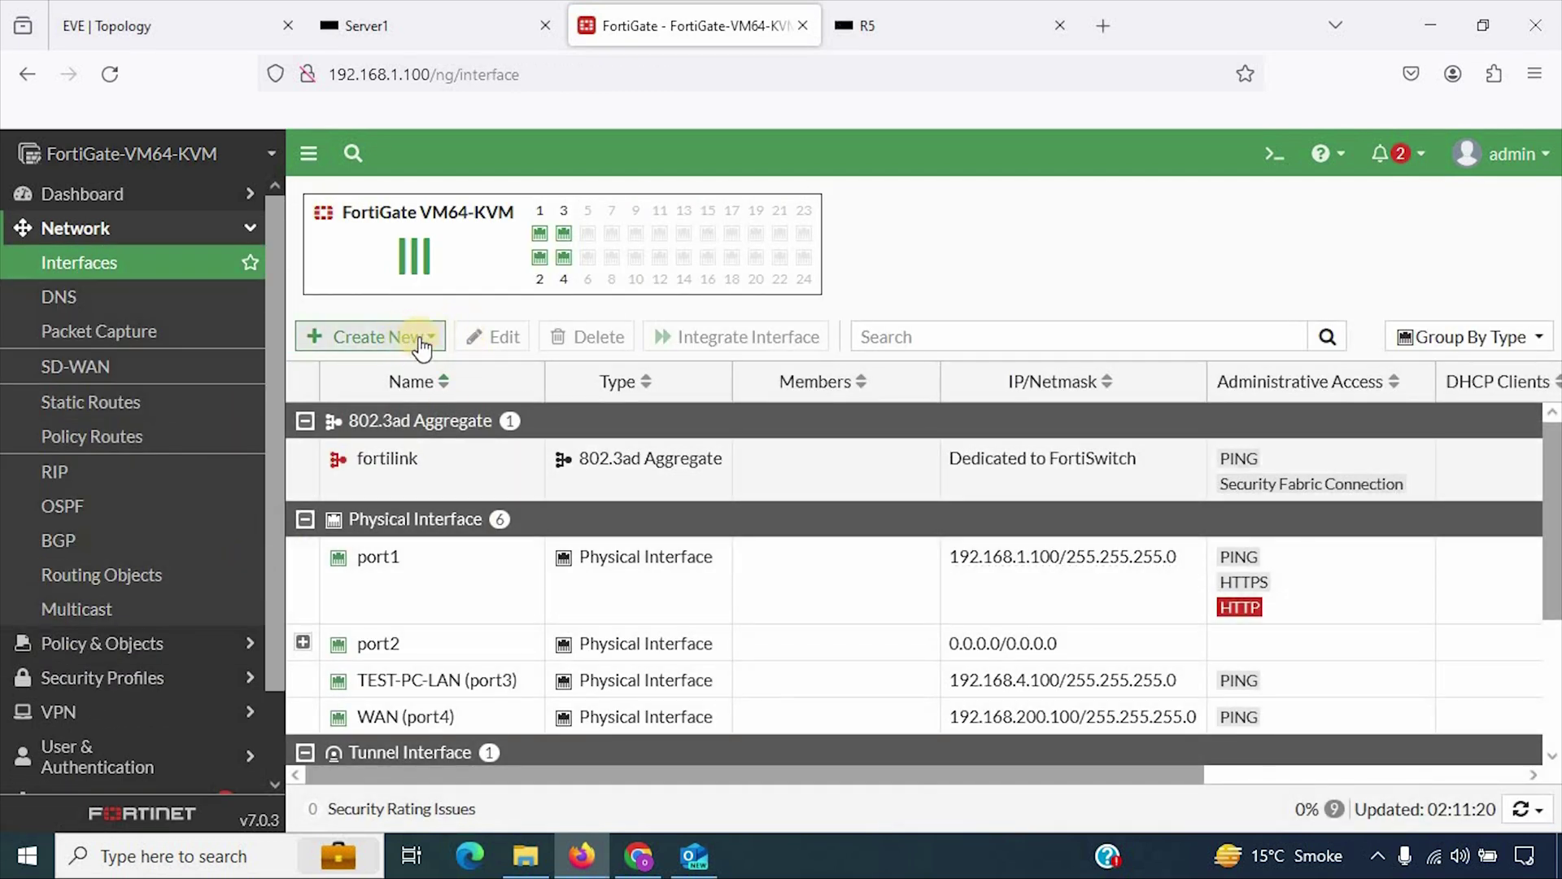
click(423, 347)
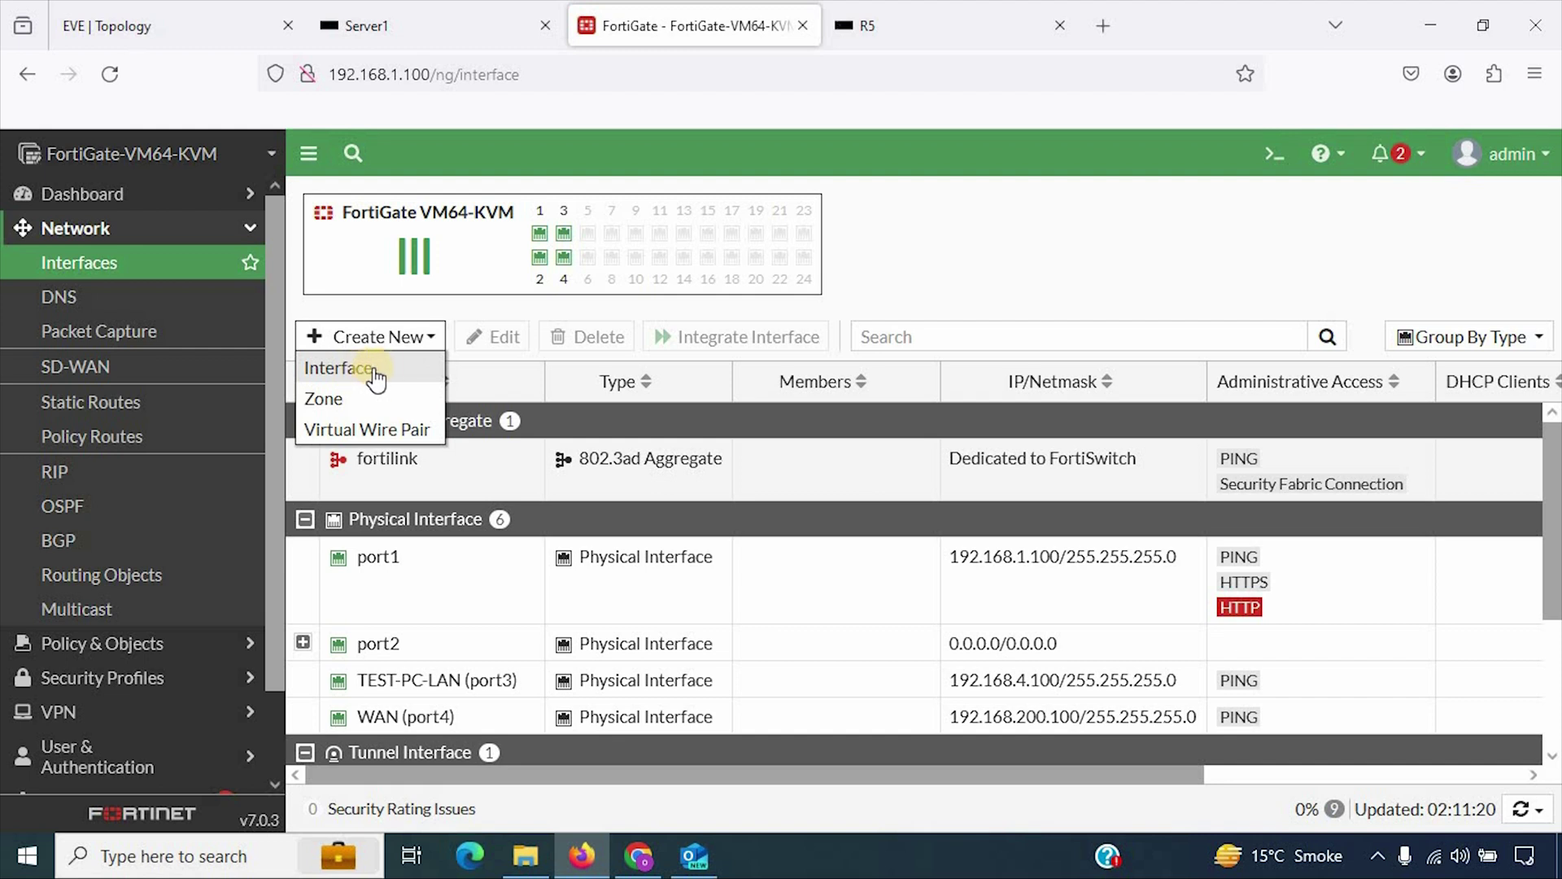